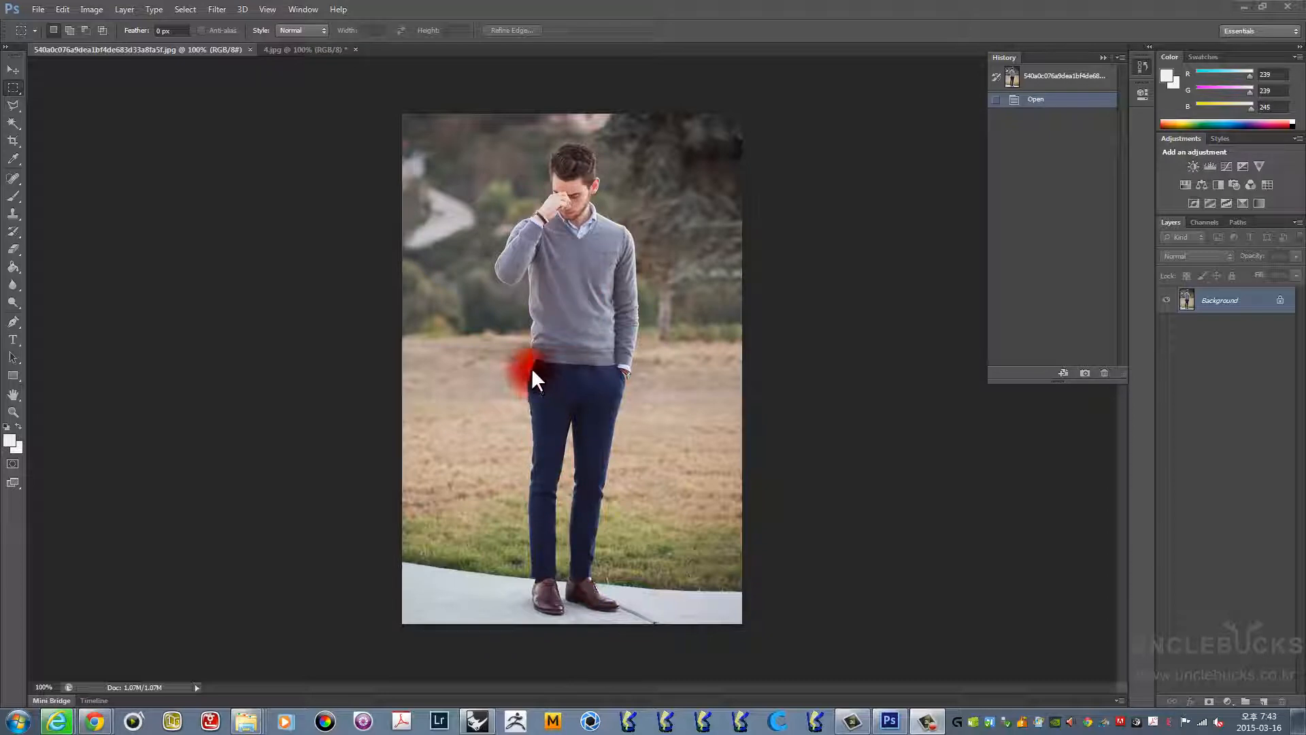
# Compare the portrait of the standing man with the castle landscape in 4.jpg, finishing on the portrait
pyautogui.click(280, 50)
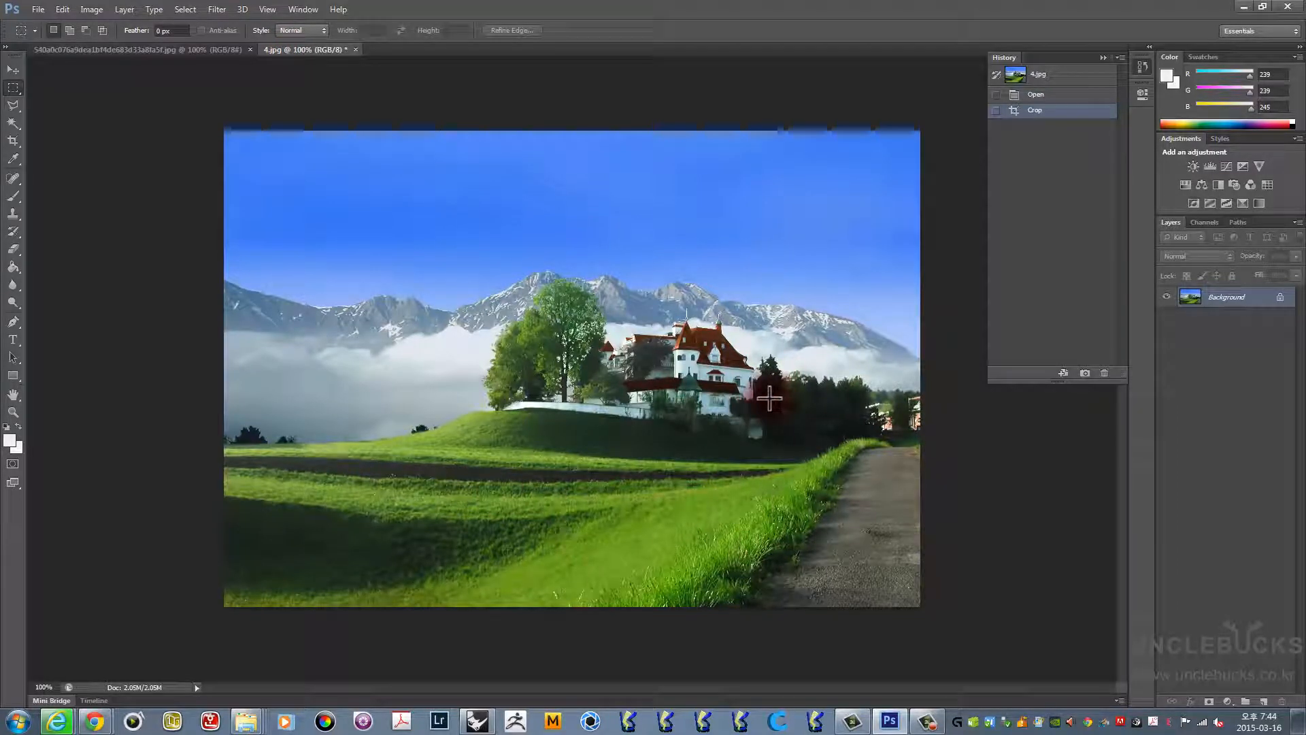
pyautogui.click(199, 45)
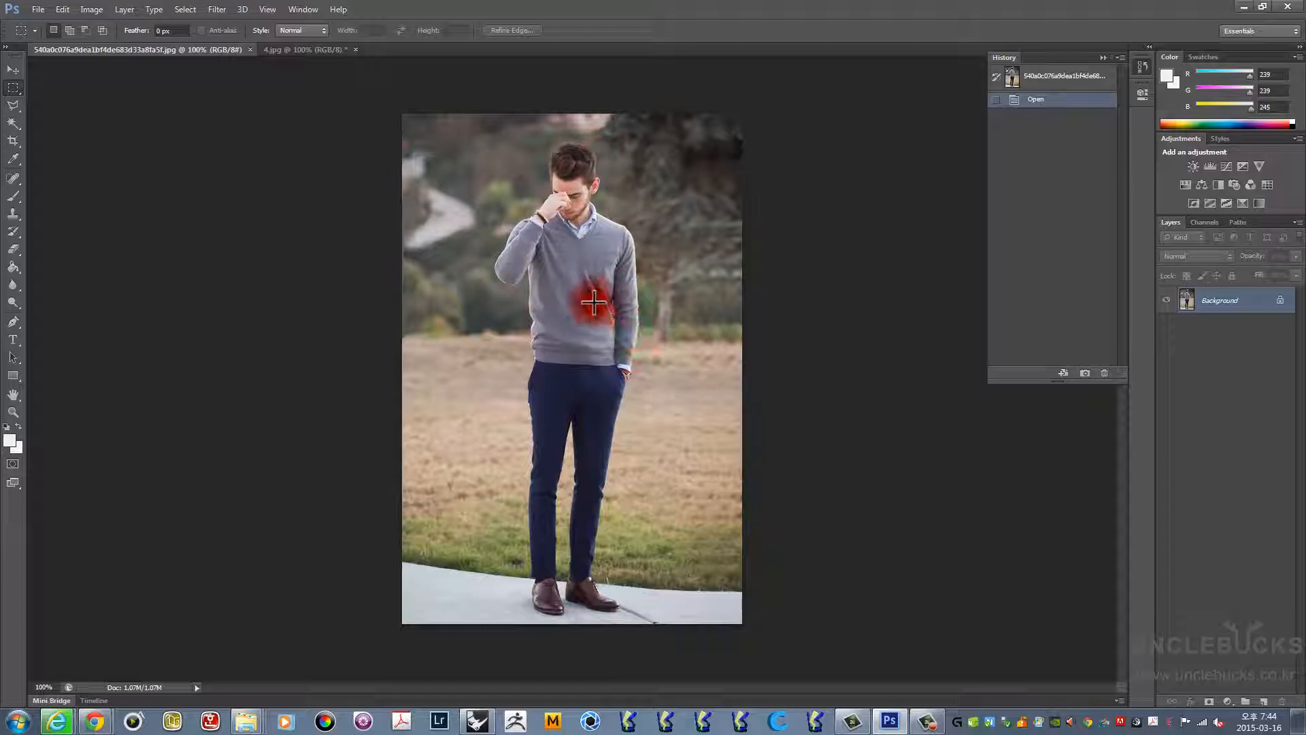
pyautogui.click(295, 51)
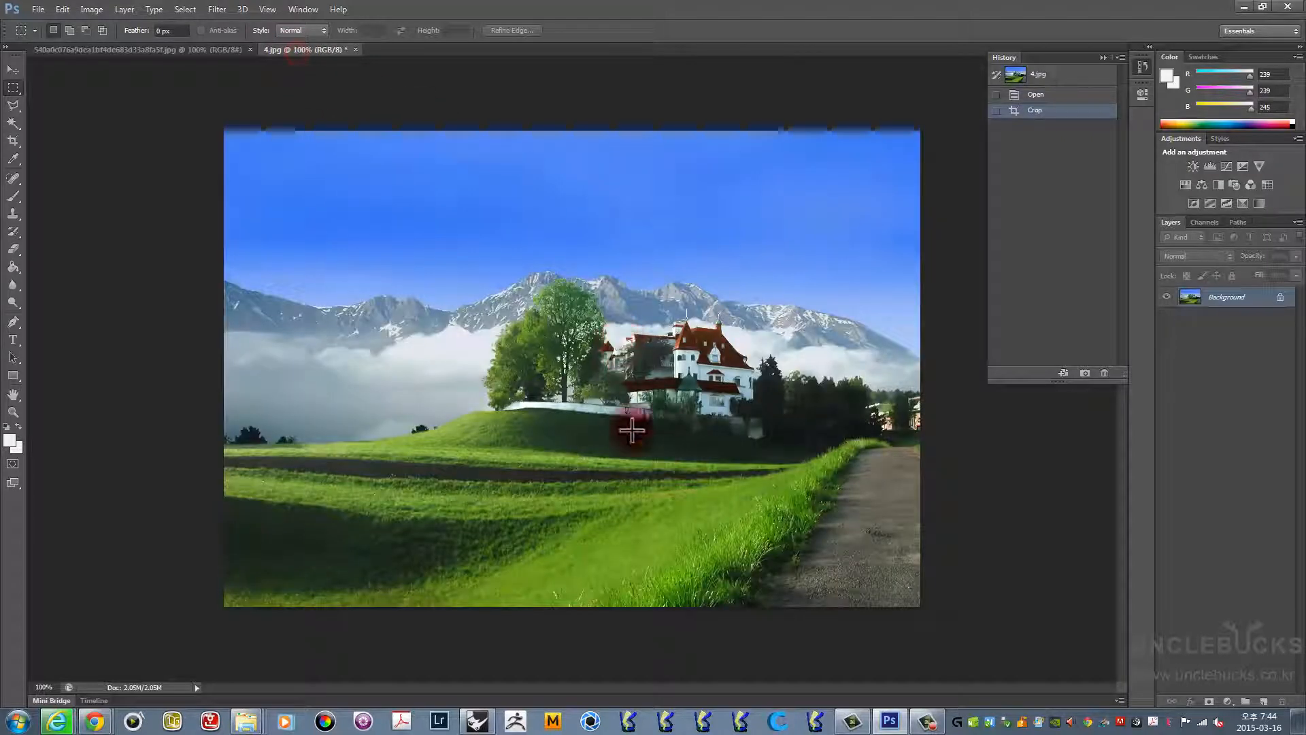
pyautogui.click(195, 50)
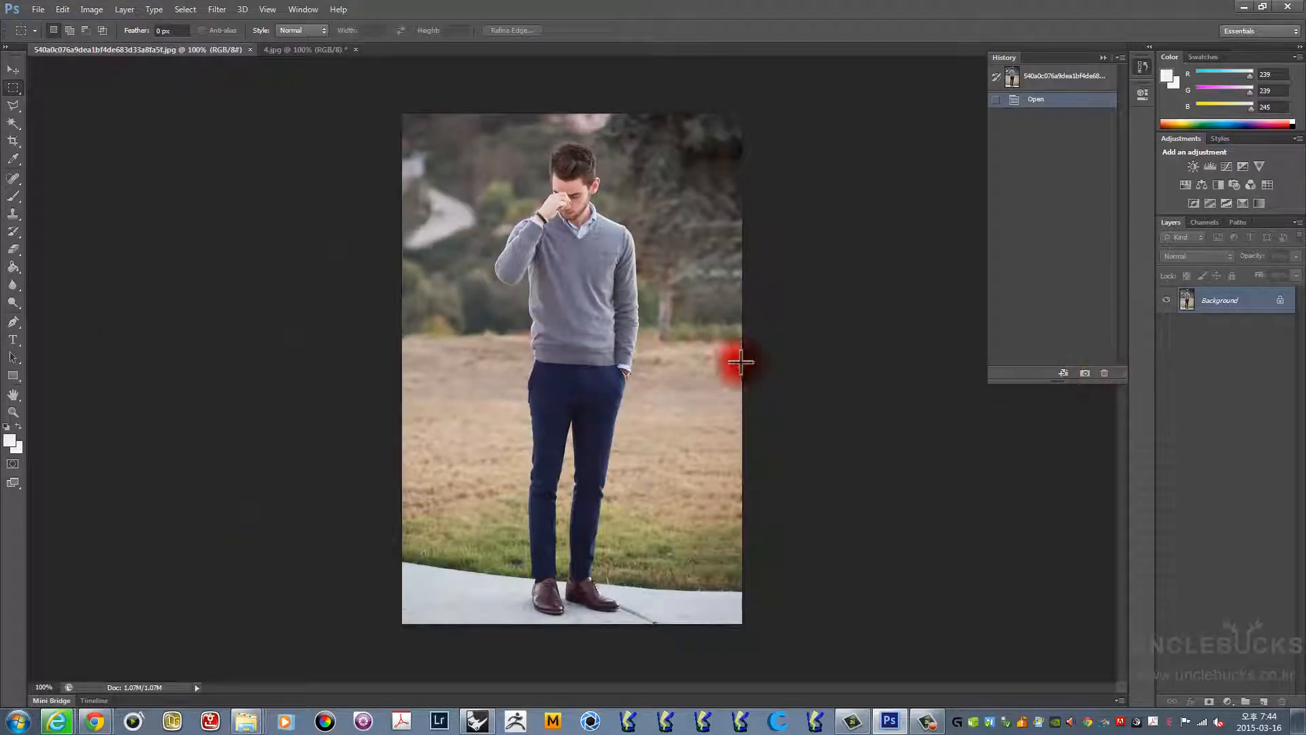
# Create a new path in the portrait document and activate the Pen tool
pyautogui.click(1238, 219)
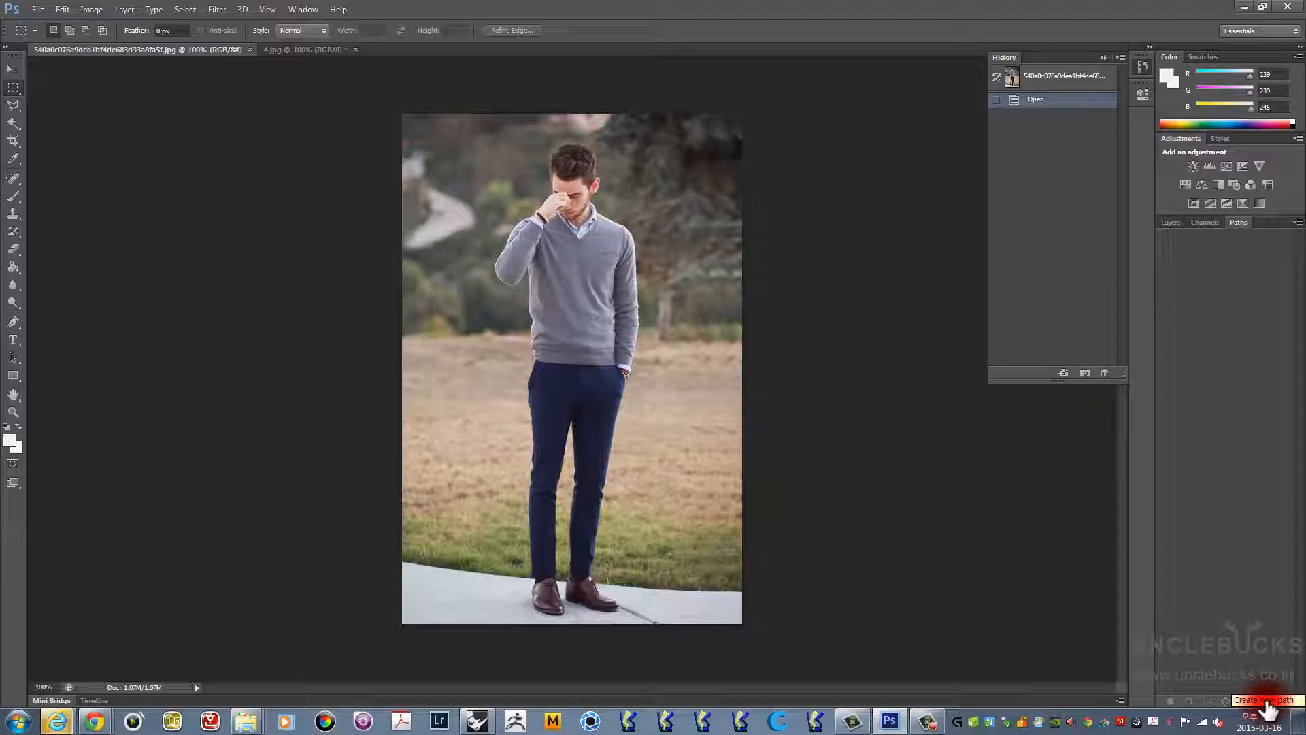
pyautogui.click(1264, 702)
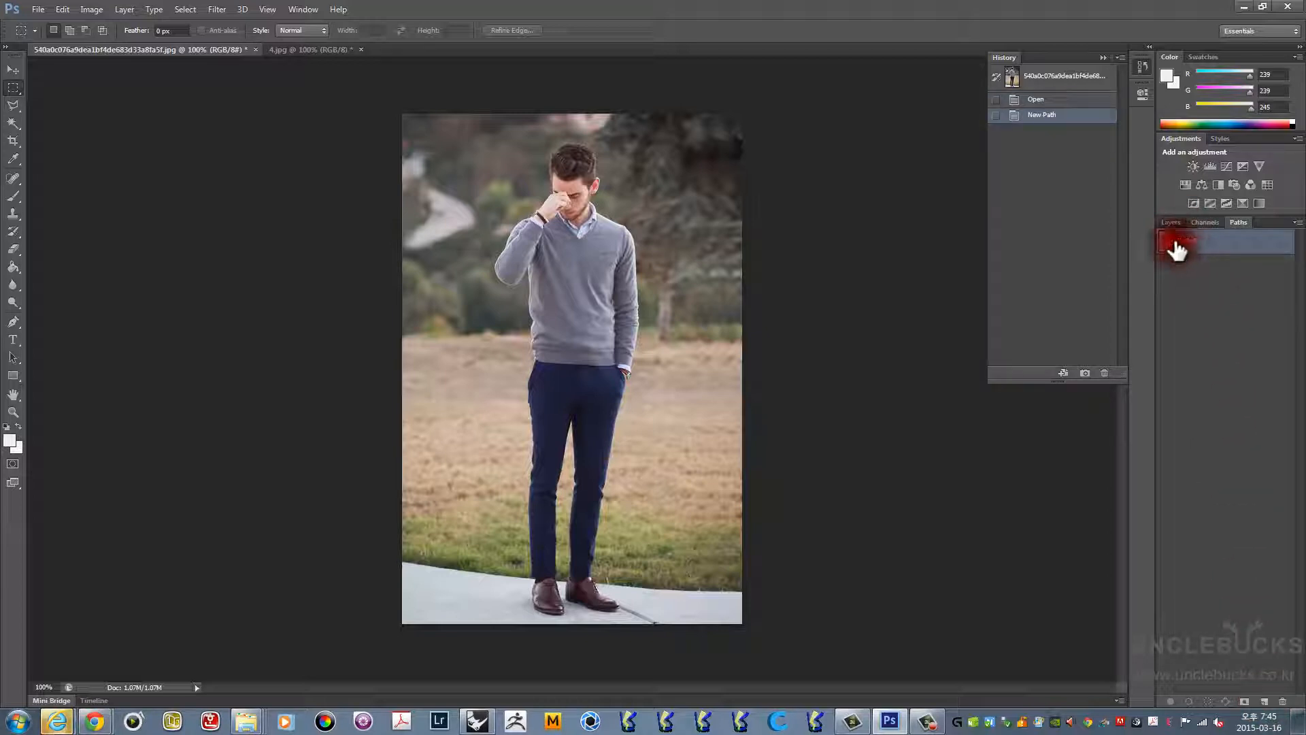
pyautogui.click(14, 319)
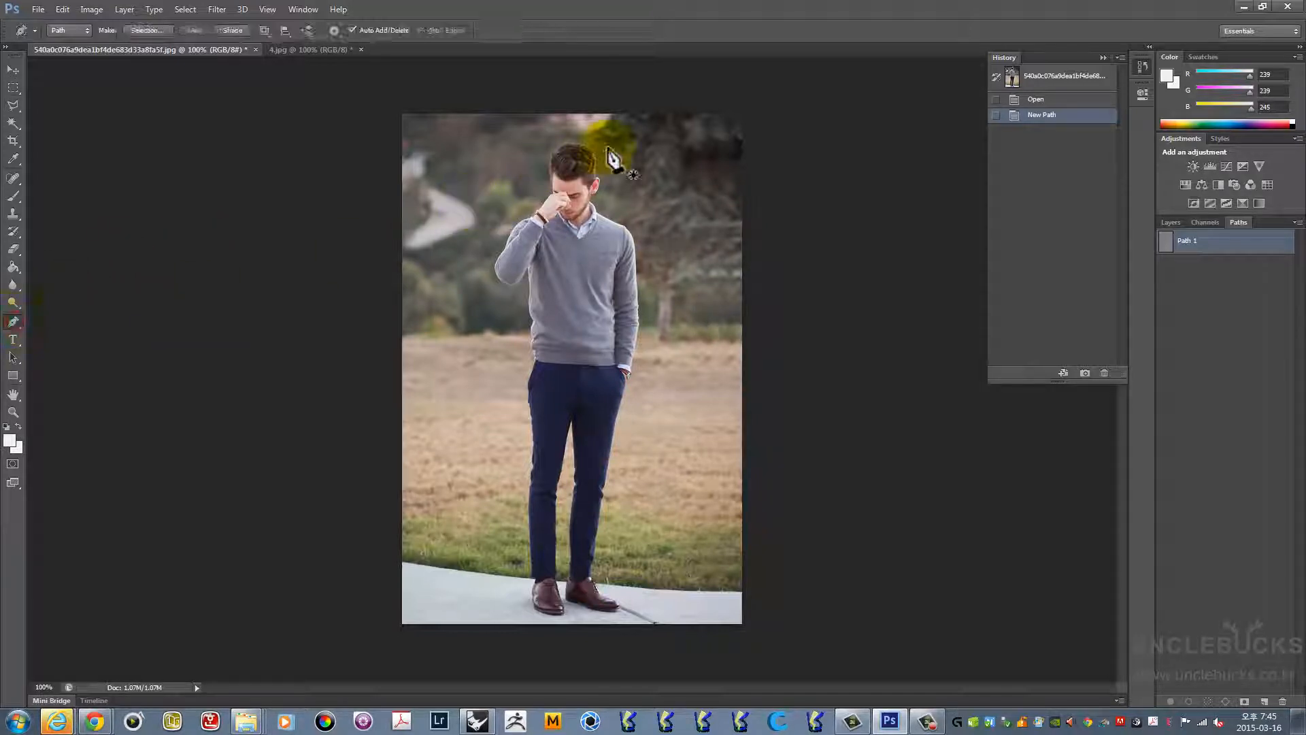
# Examine the outline of the man's hair, face and shoulders at several magnifications
pyautogui.scroll(13, 553, 161)
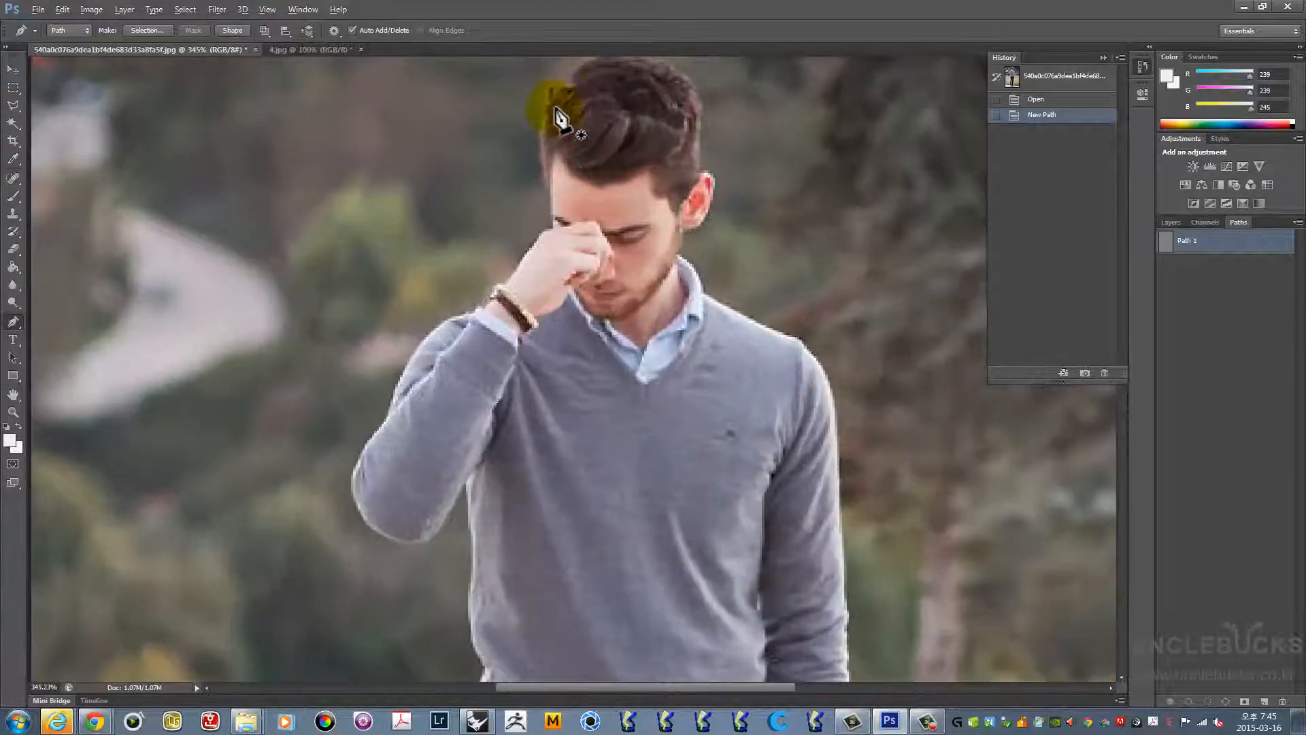
pyautogui.press('space')
pyautogui.moveTo(563, 108); pyautogui.dragTo(535, 199)
pyautogui.scroll(4, 533, 192)
pyautogui.scroll(-5, 533, 192)
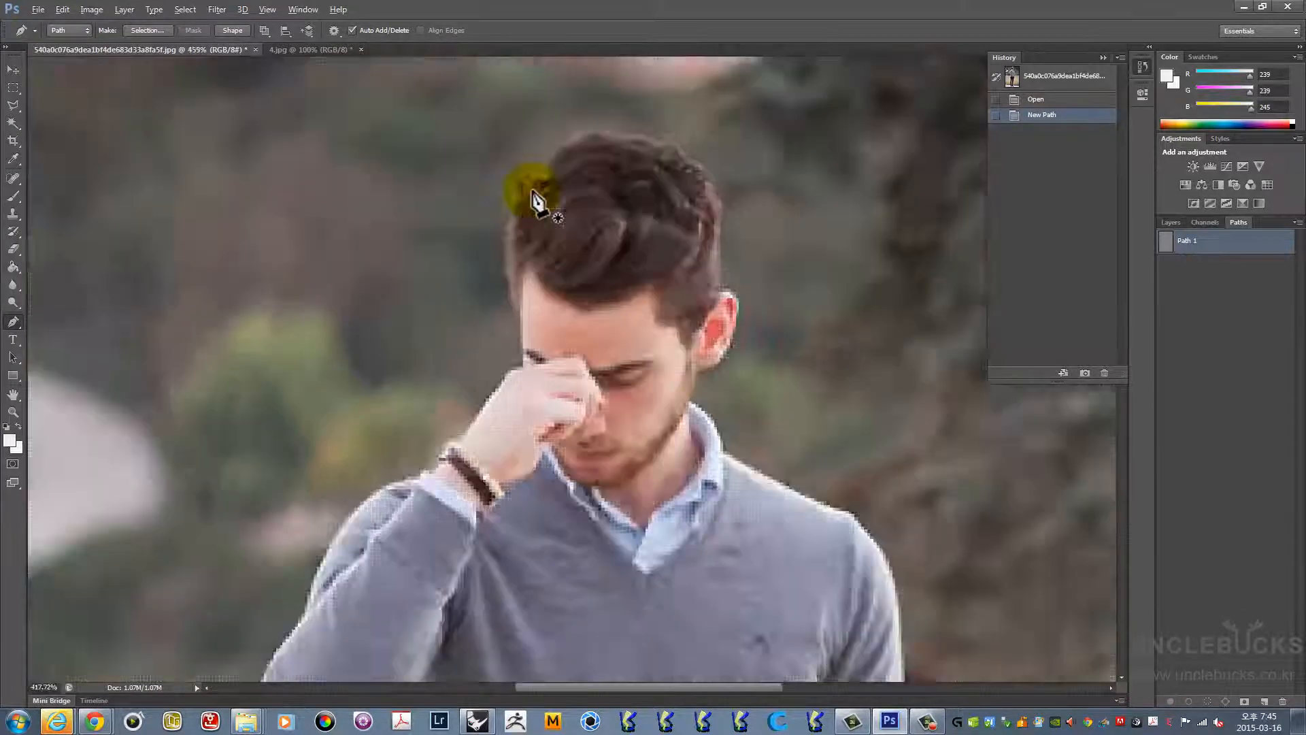
pyautogui.scroll(-3, 535, 199)
pyautogui.scroll(5, 536, 198)
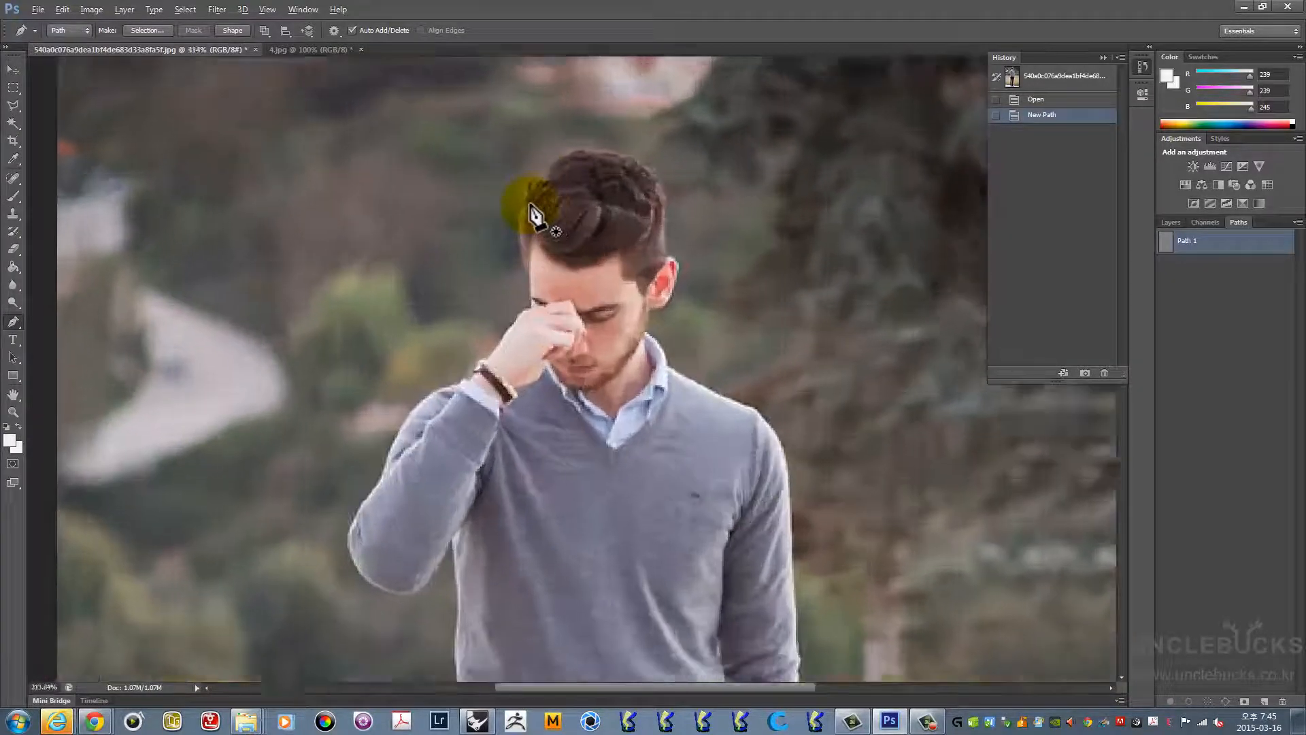
pyautogui.scroll(6, 538, 206)
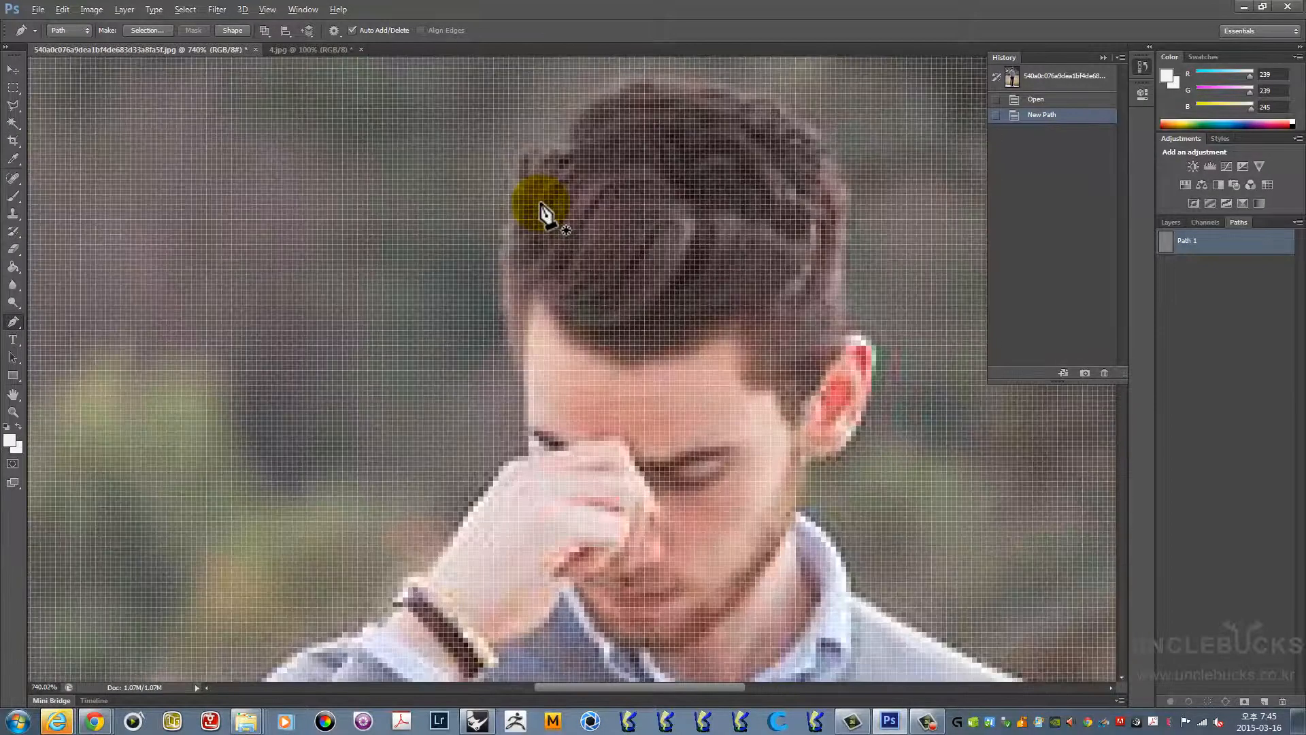
pyautogui.scroll(1, 542, 213)
pyautogui.scroll(-4, 542, 213)
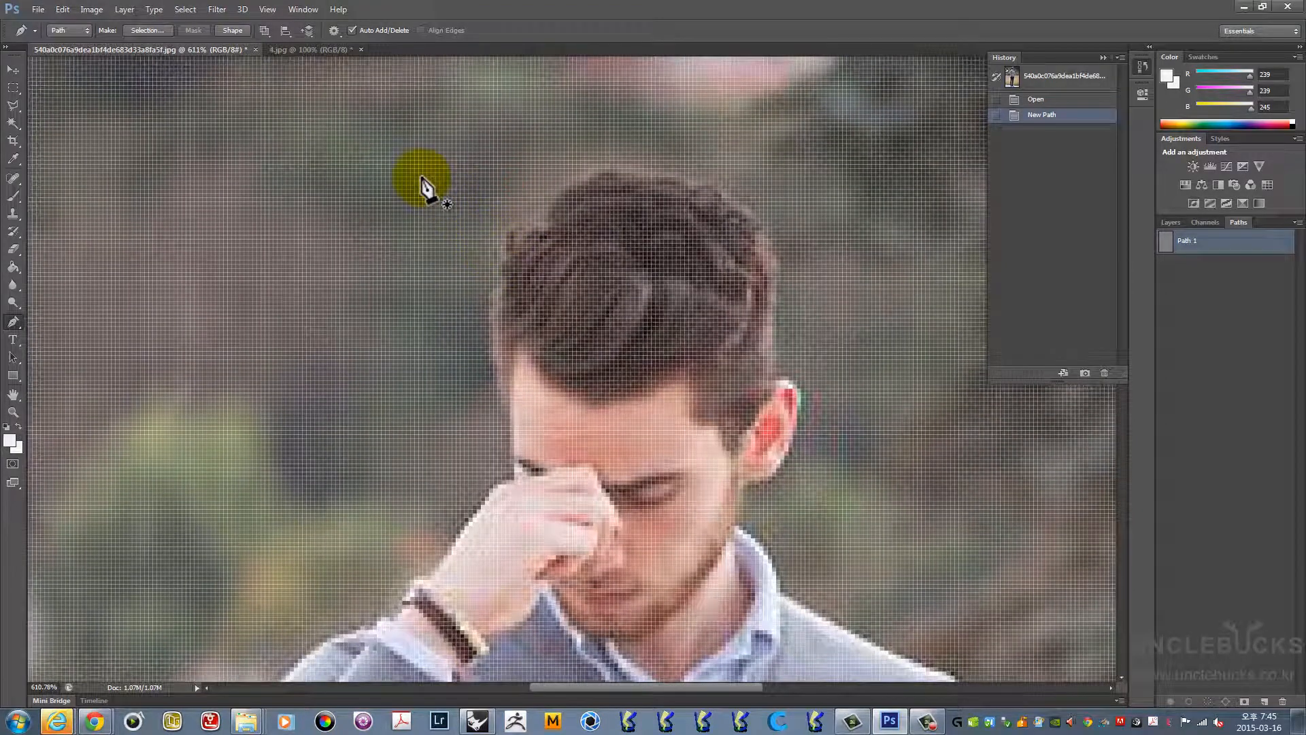
# Check the path operation options, then draw a closed rounded path on the background beside the man's head with the Pen tool
pyautogui.click(265, 31)
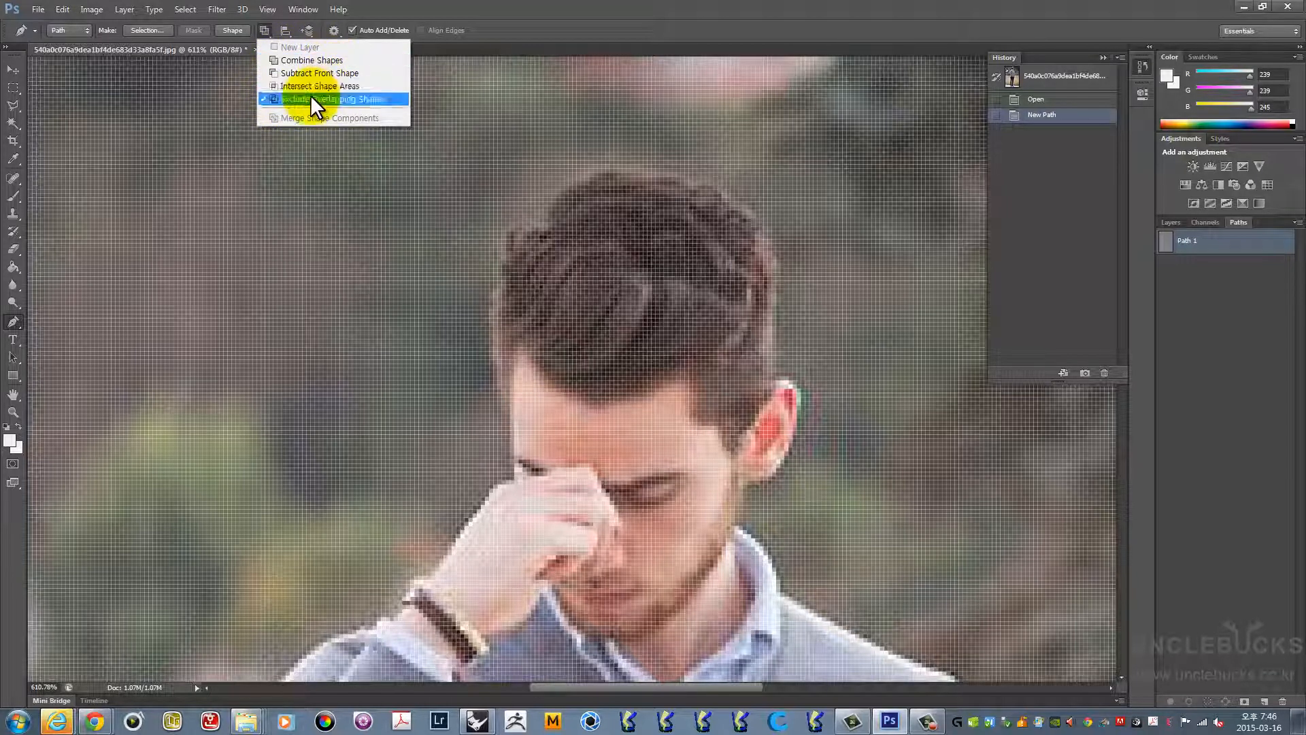
pyautogui.click(237, 430)
pyautogui.click(223, 440)
pyautogui.click(146, 359)
pyautogui.click(152, 212)
pyautogui.click(231, 158)
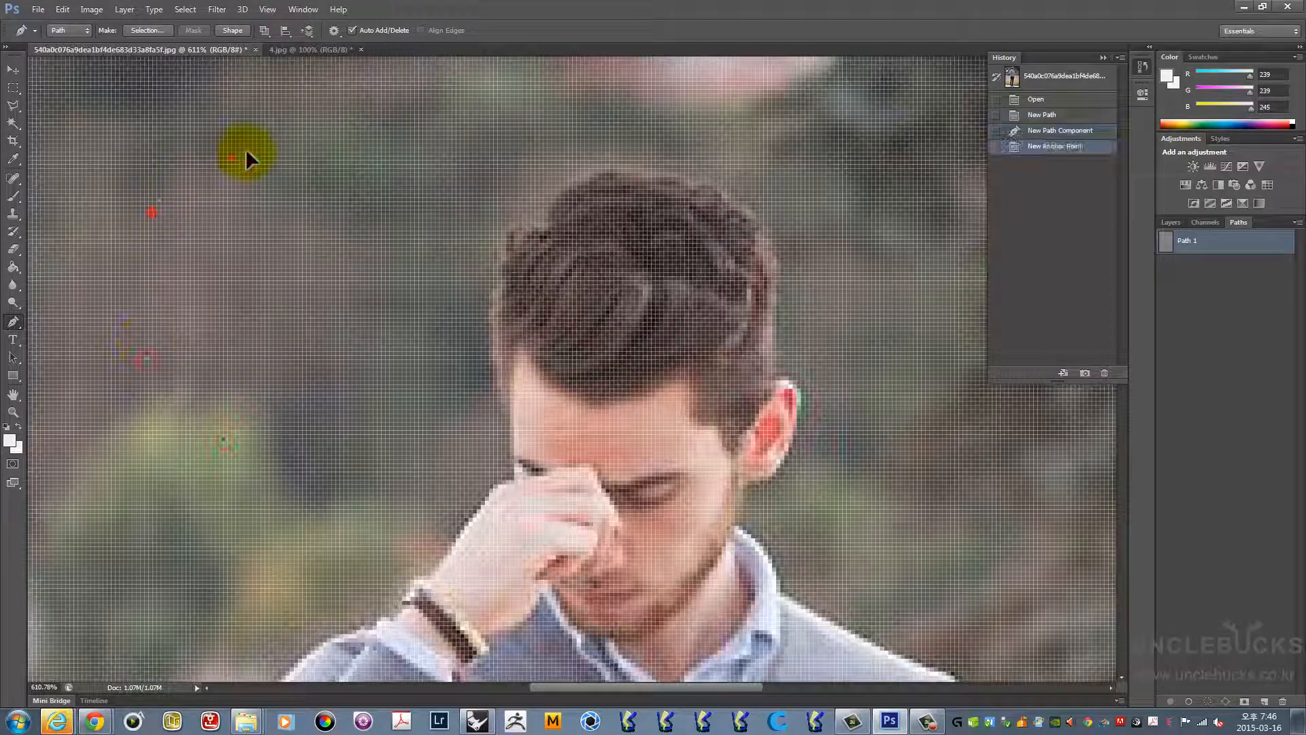
pyautogui.click(382, 155)
pyautogui.click(473, 198)
pyautogui.click(477, 297)
pyautogui.click(427, 406)
pyautogui.click(376, 451)
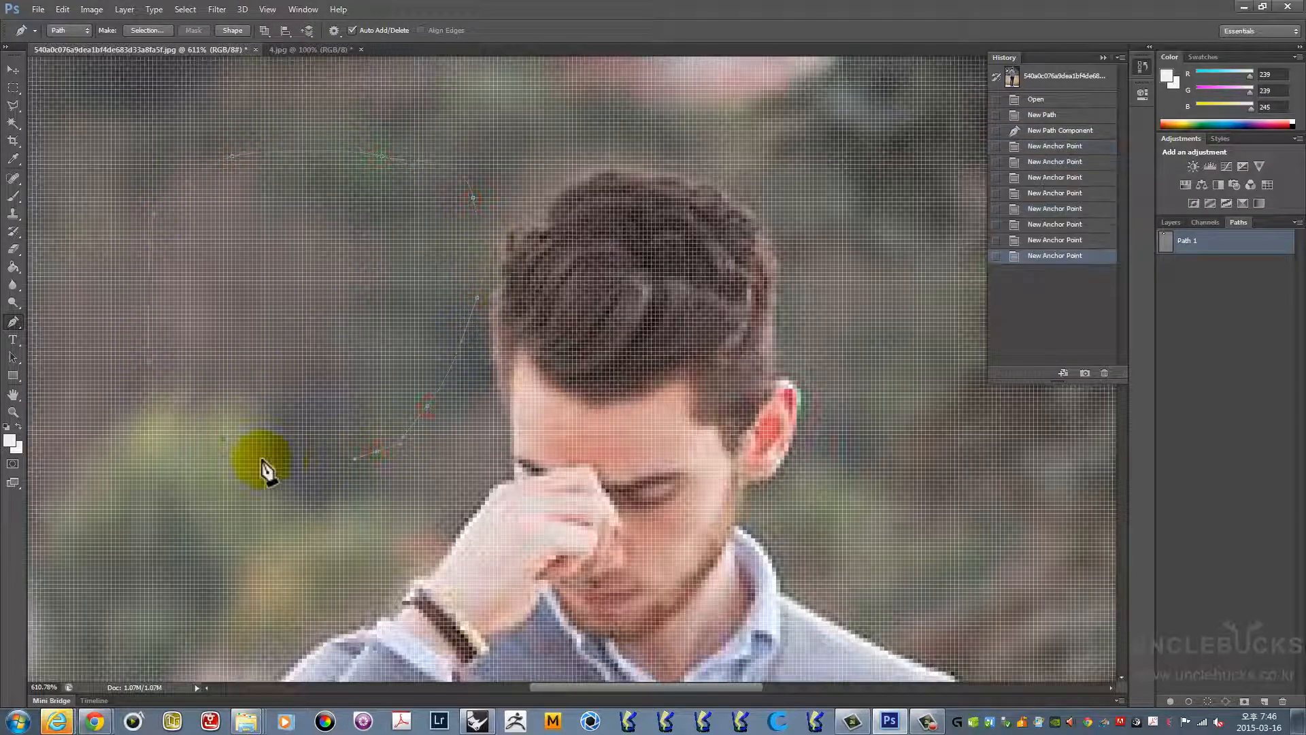
pyautogui.click(224, 439)
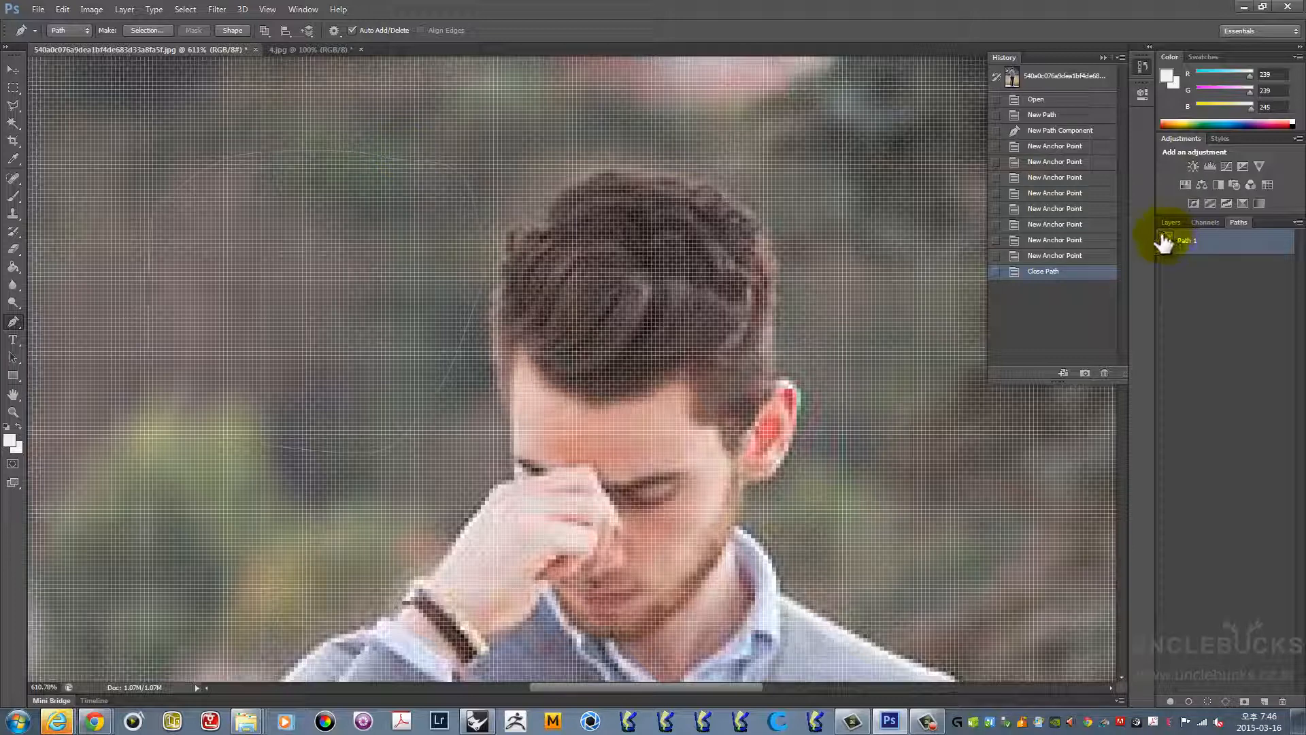
# Set the path operation to Combine Shapes and draw a large closed curved path around the man's upper body down to his knees
pyautogui.scroll(-2, 714, 314)
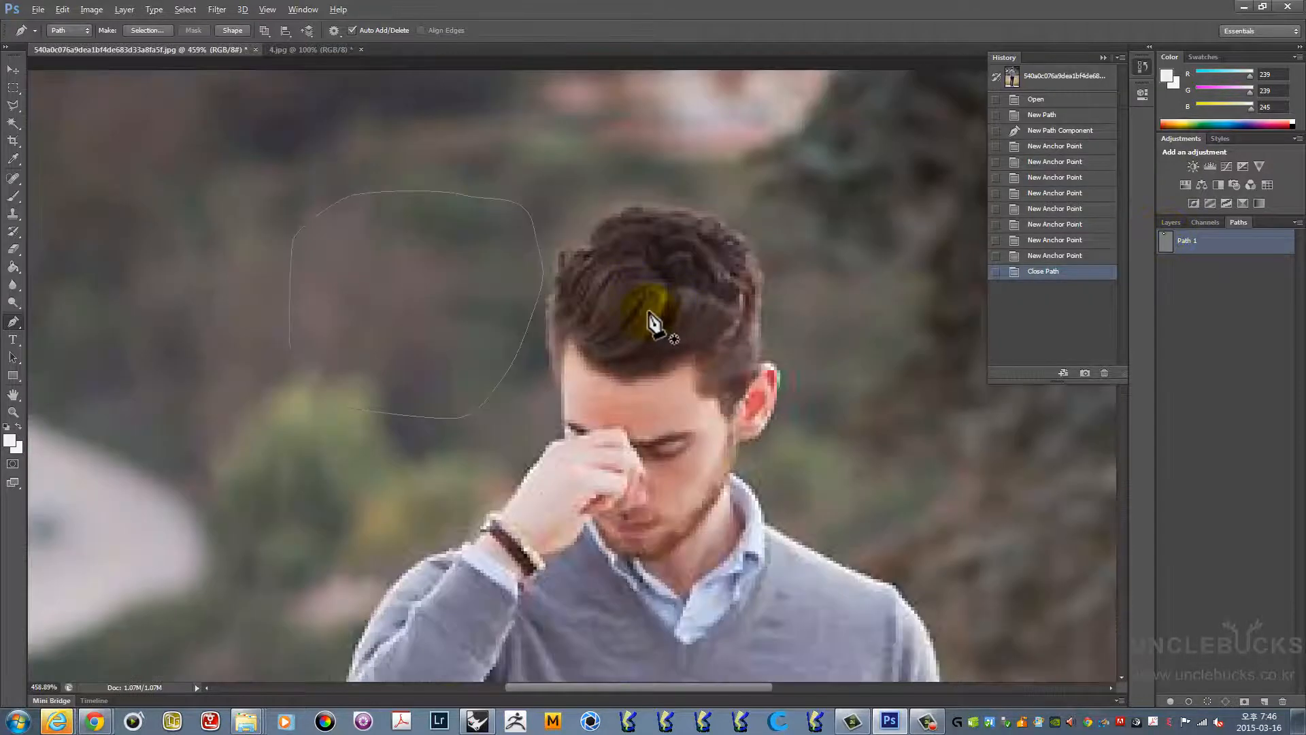
pyautogui.scroll(-5, 649, 314)
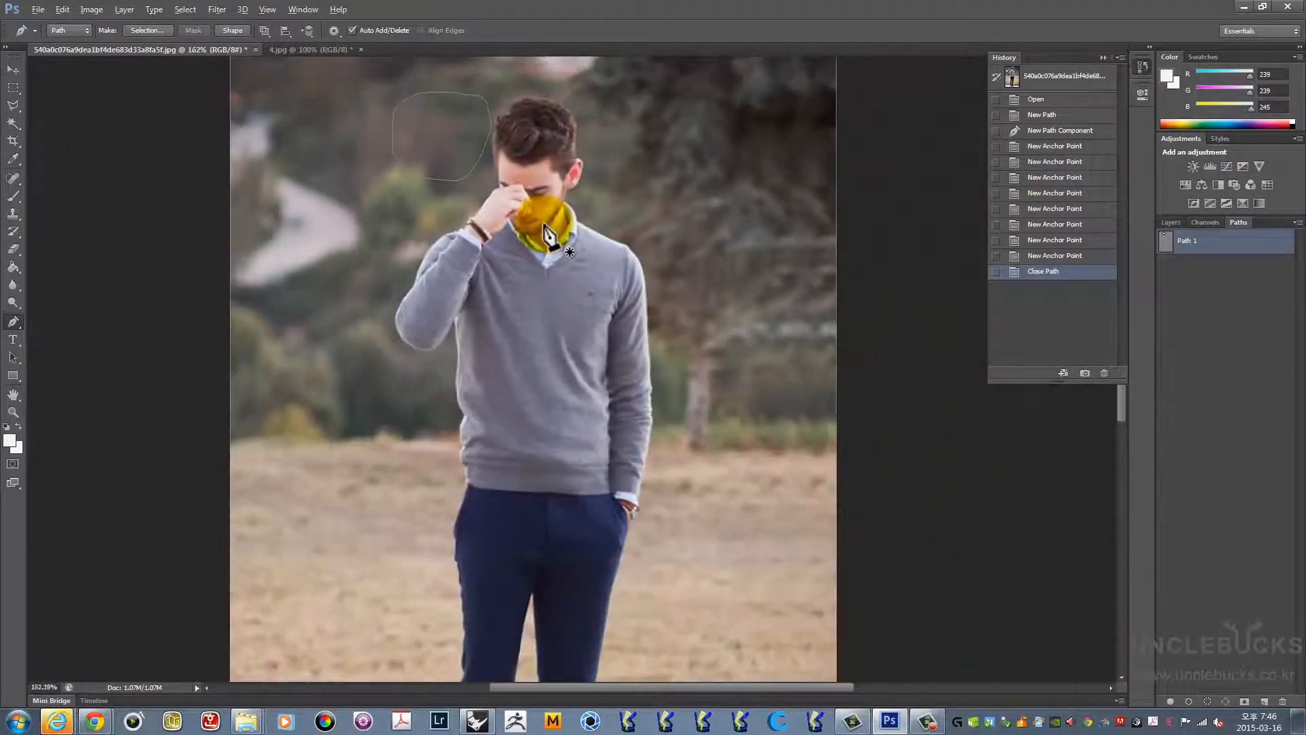
pyautogui.scroll(-1, 549, 234)
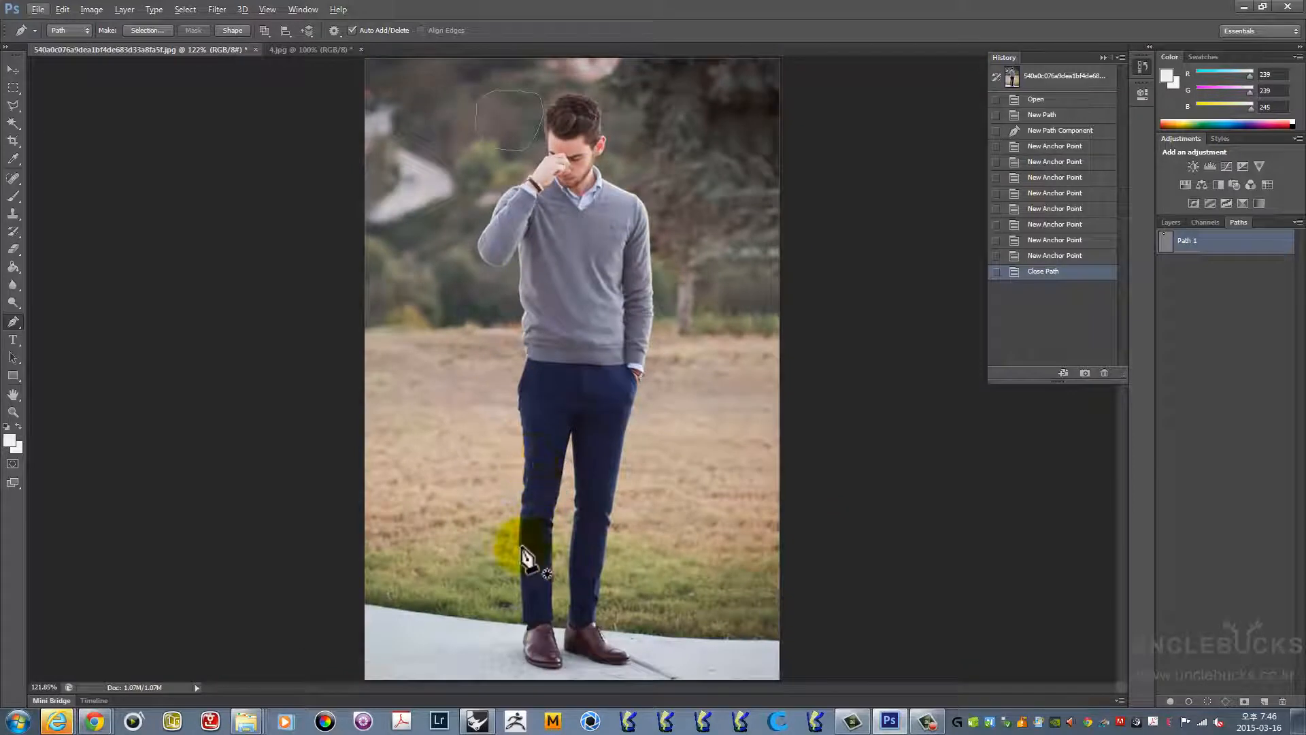
pyautogui.click(264, 29)
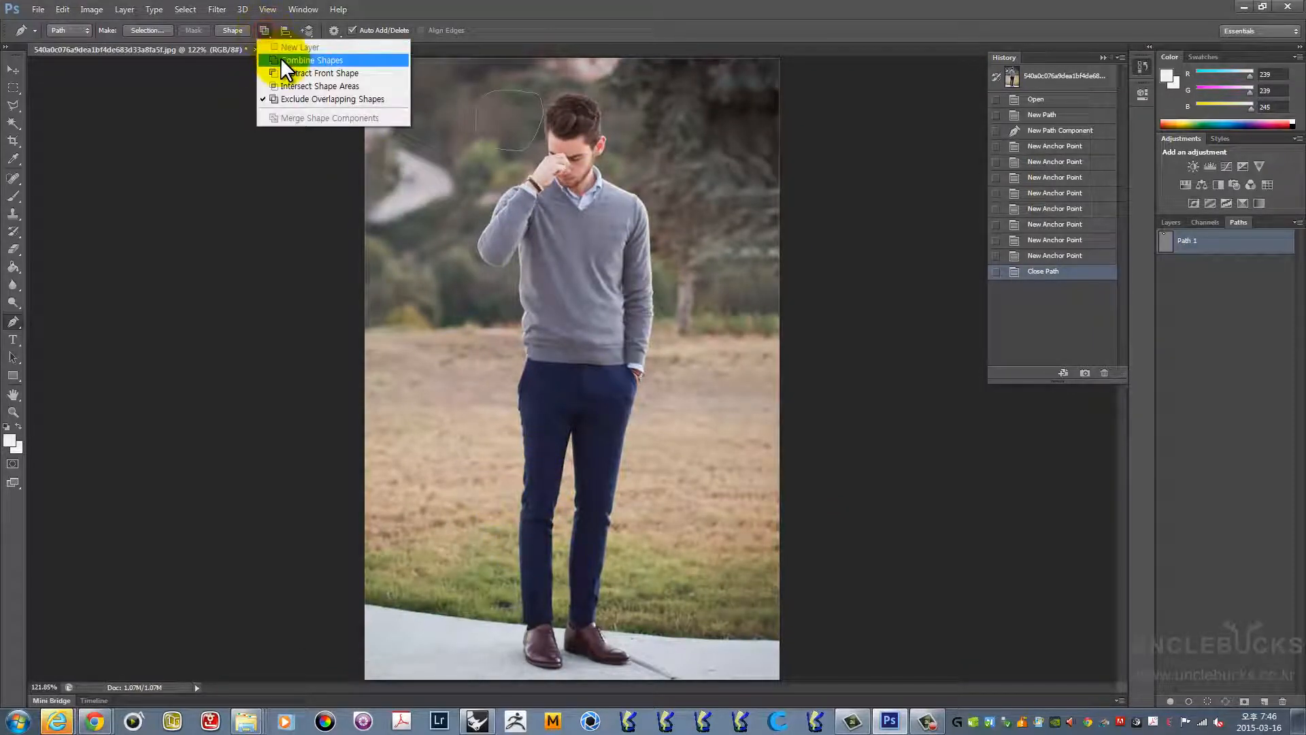
pyautogui.click(267, 30)
pyautogui.click(506, 505)
pyautogui.moveTo(437, 463); pyautogui.dragTo(422, 270)
pyautogui.moveTo(647, 166); pyautogui.dragTo(714, 272)
pyautogui.moveTo(703, 444); pyautogui.dragTo(694, 463)
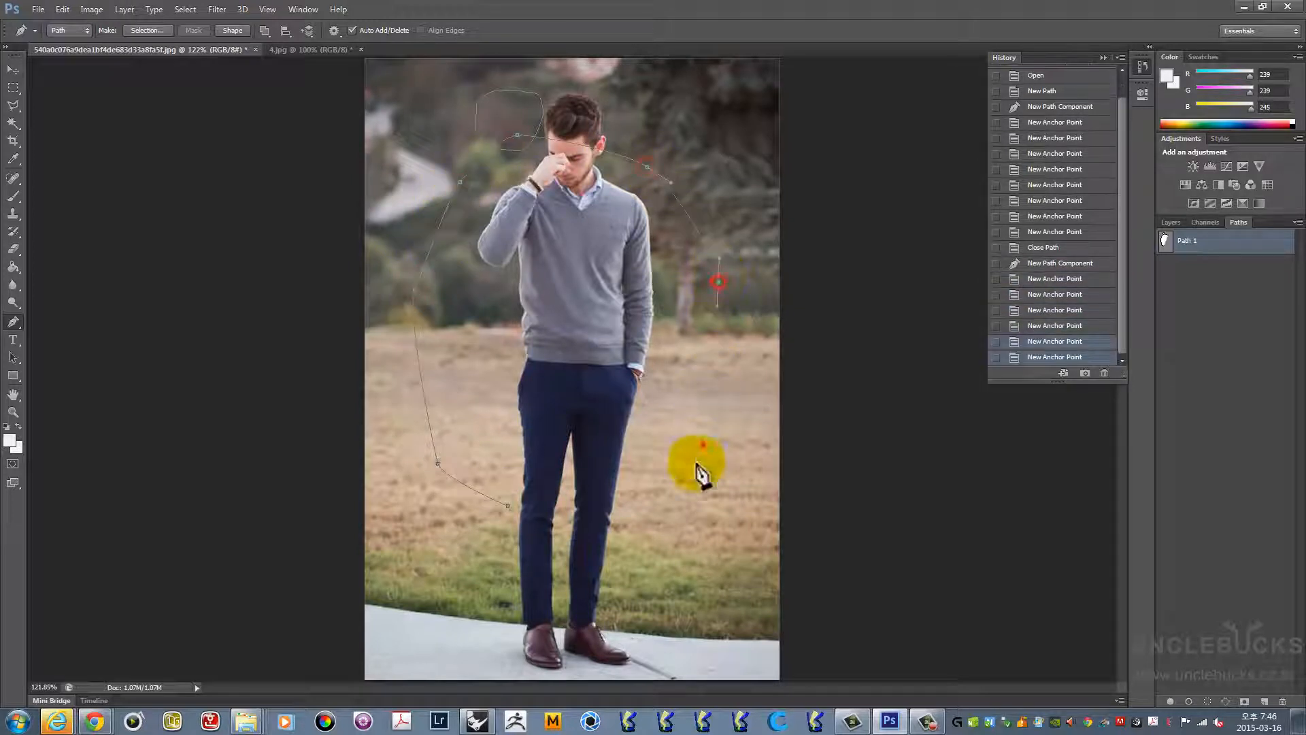
pyautogui.moveTo(636, 529); pyautogui.dragTo(655, 525)
pyautogui.moveTo(511, 518); pyautogui.dragTo(574, 476)
pyautogui.click(1165, 241)
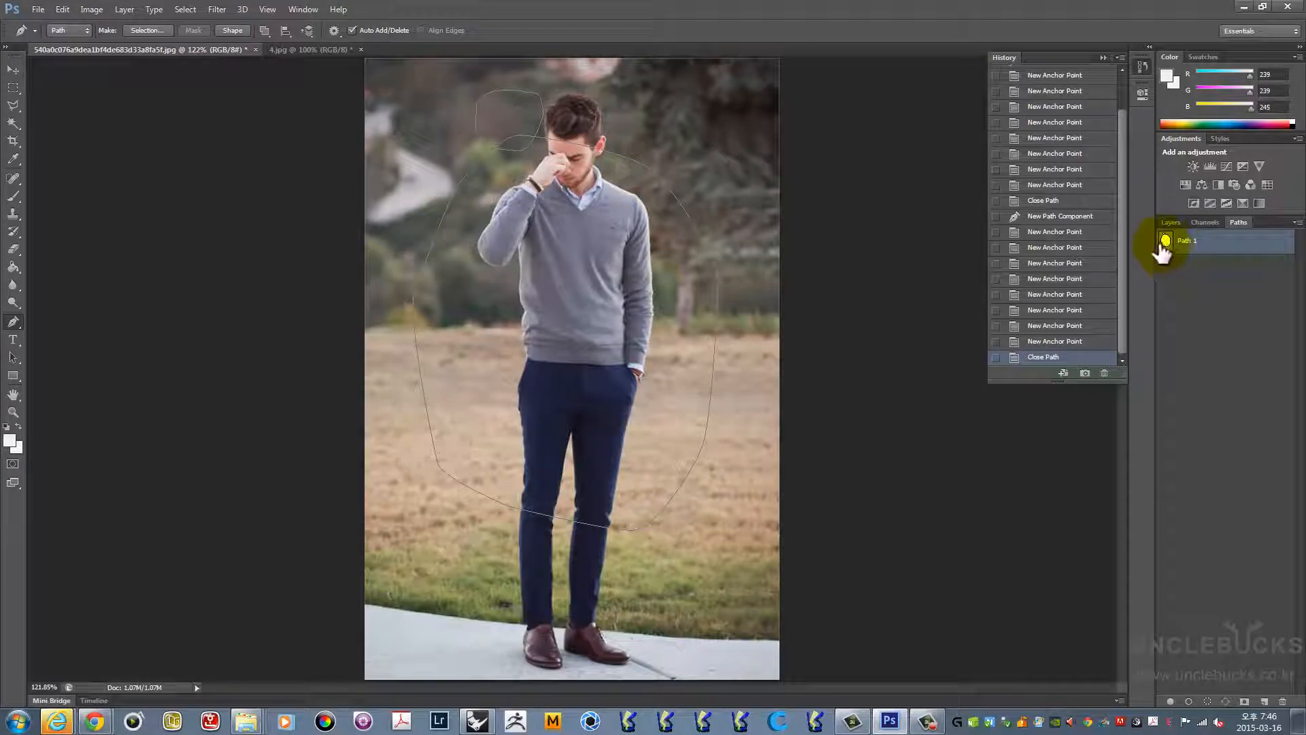
# Draw another closed curved path around the man's legs and shoes, overlapping the large upper-body path
pyautogui.moveTo(446, 475); pyautogui.dragTo(523, 402)
pyautogui.moveTo(647, 397); pyautogui.dragTo(676, 411)
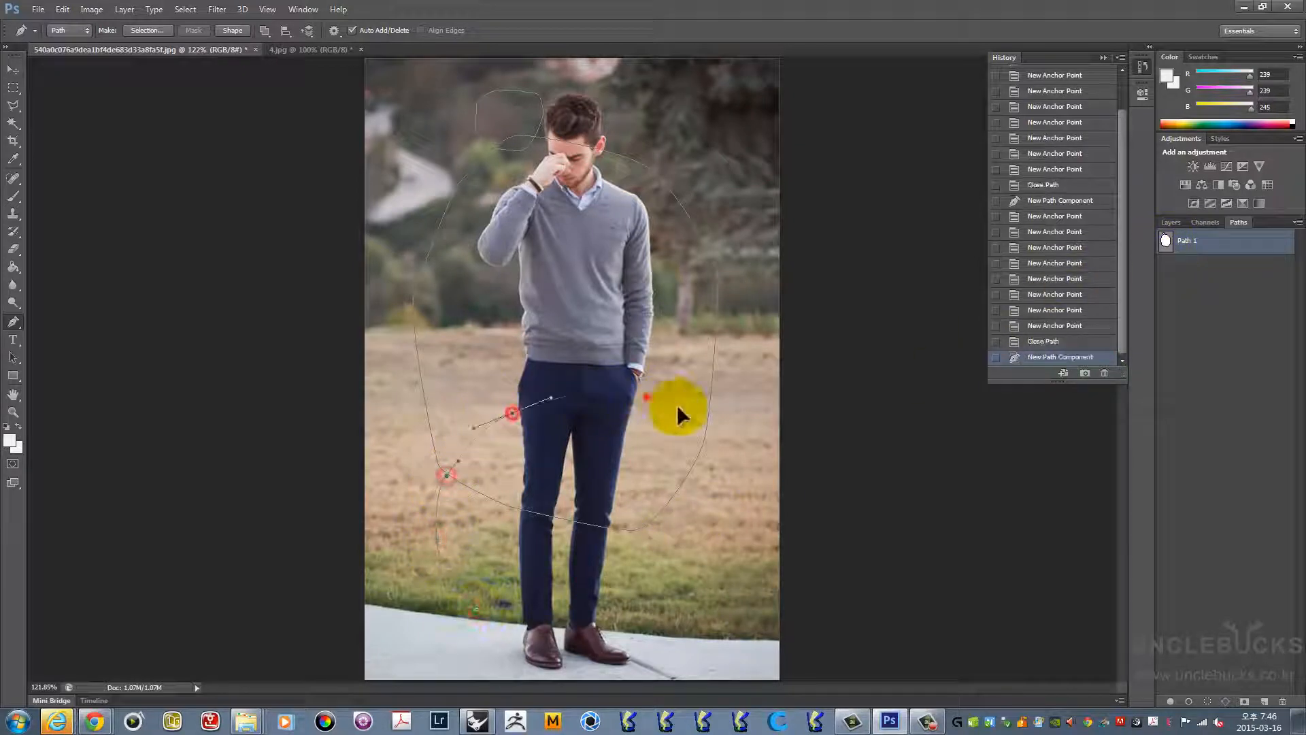
pyautogui.moveTo(716, 457); pyautogui.dragTo(726, 510)
pyautogui.click(552, 653)
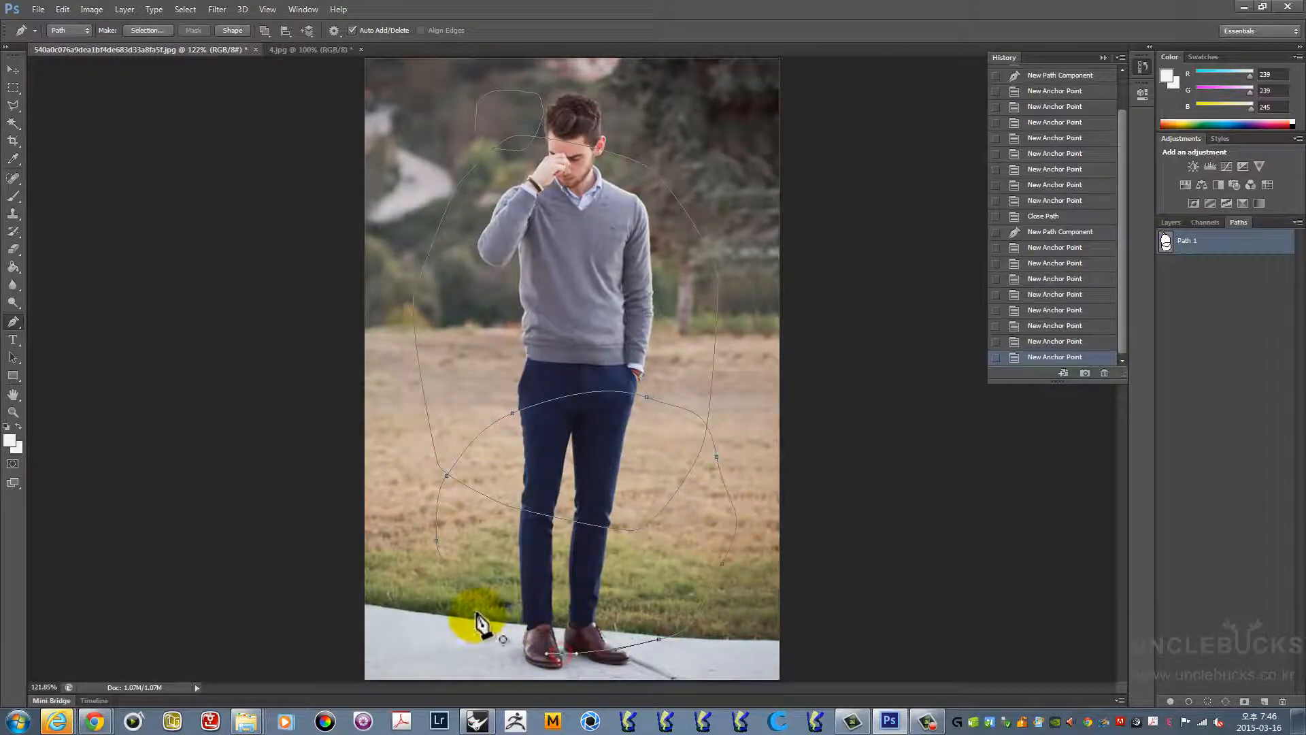
pyautogui.click(479, 622)
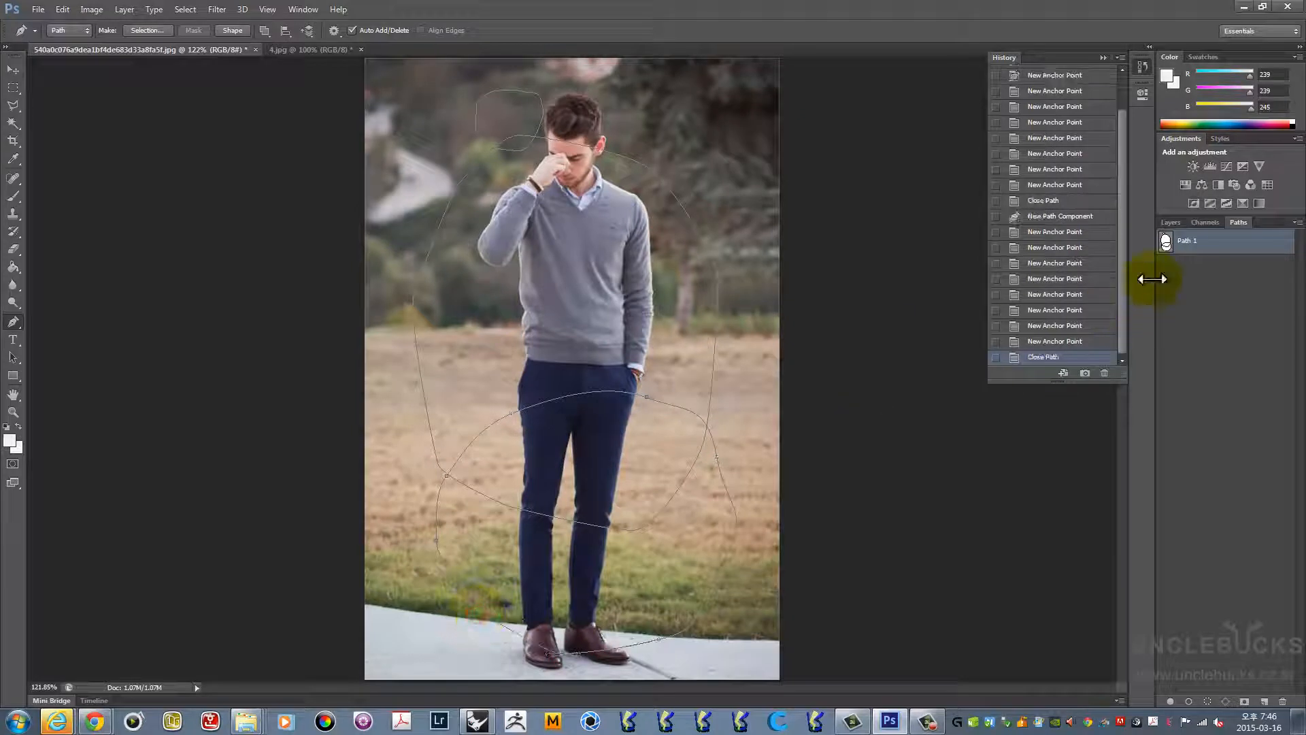
# Load the combined path as a selection, then deselect it with the Rectangular Marquee tool
pyautogui.moveTo(1167, 246); pyautogui.dragTo(1169, 252)
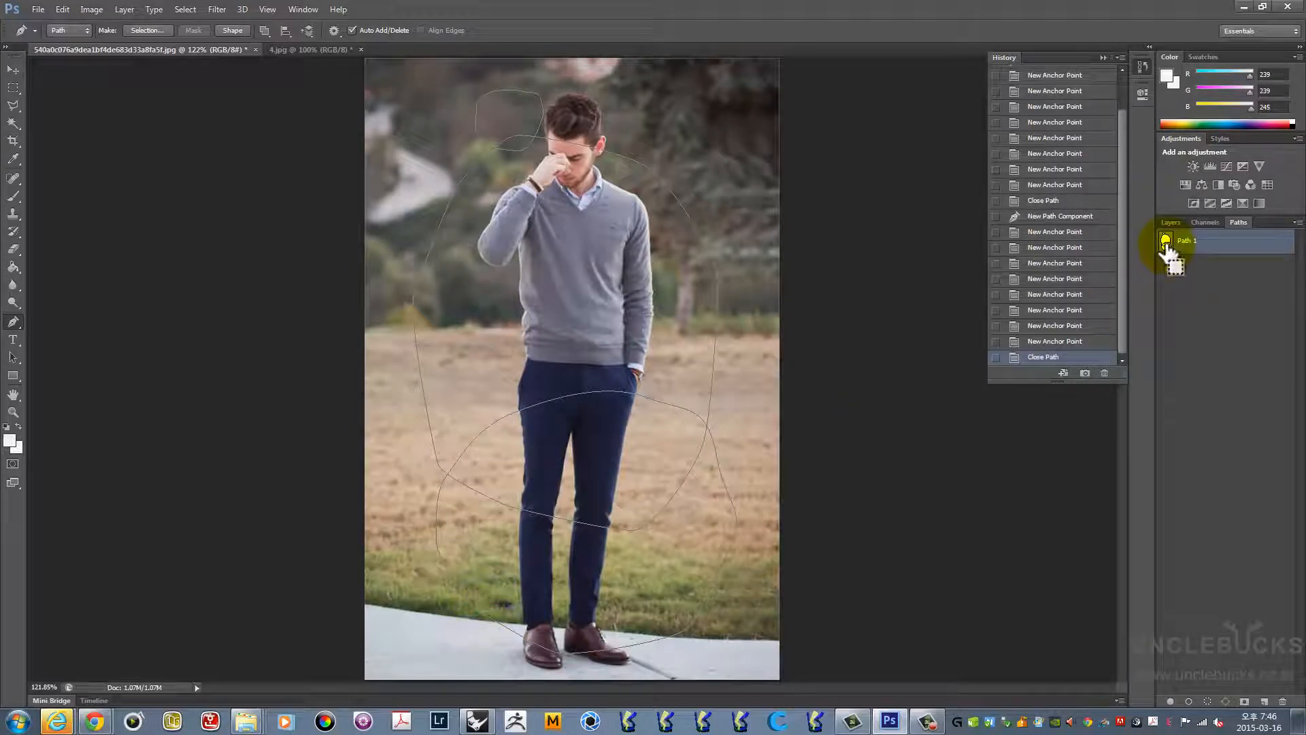
pyautogui.keyDown('ctrl'); pyautogui.click(1167, 252); pyautogui.keyUp('ctrl')
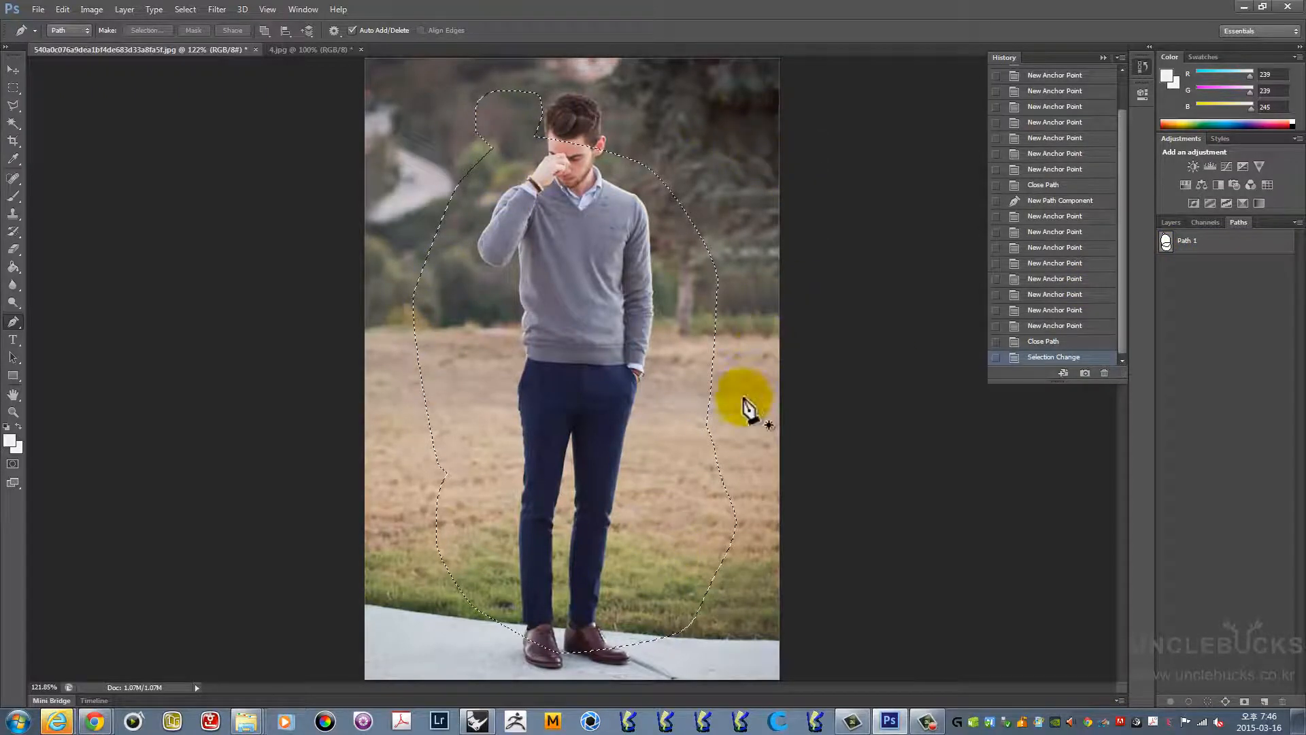
pyautogui.click(16, 86)
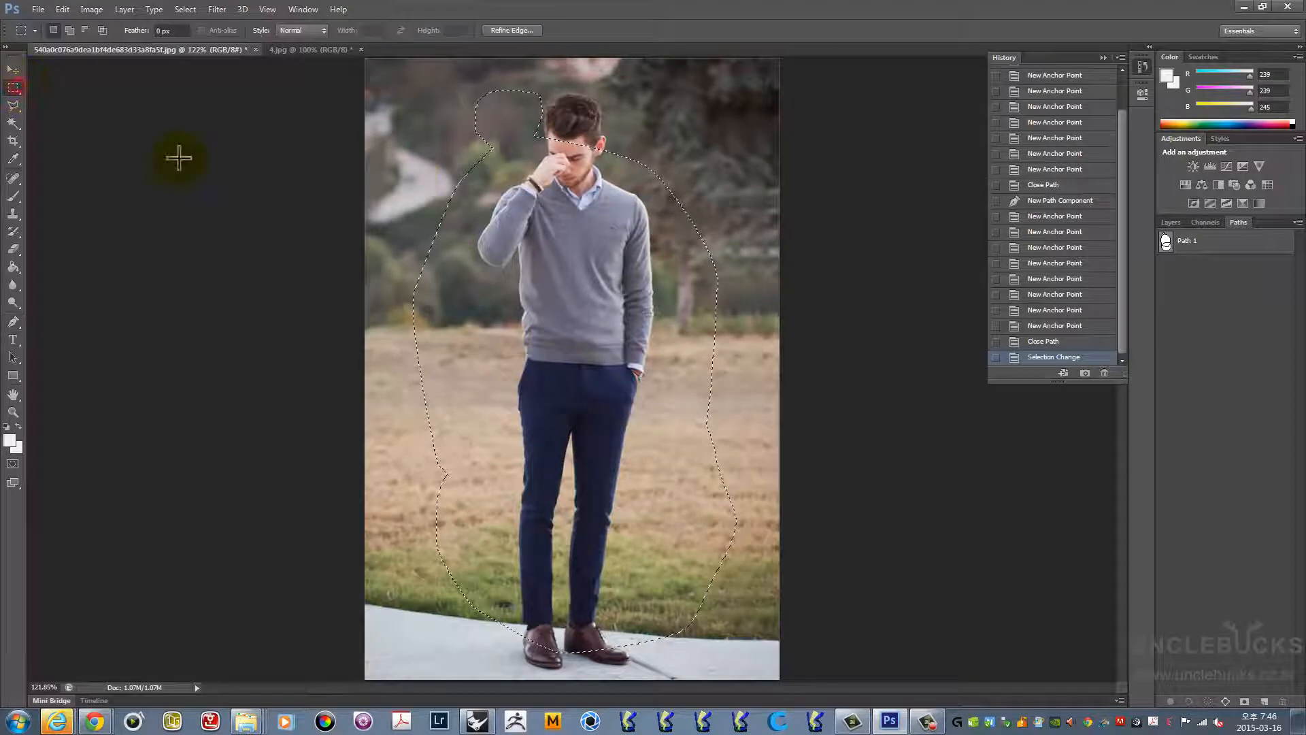
pyautogui.click(408, 169)
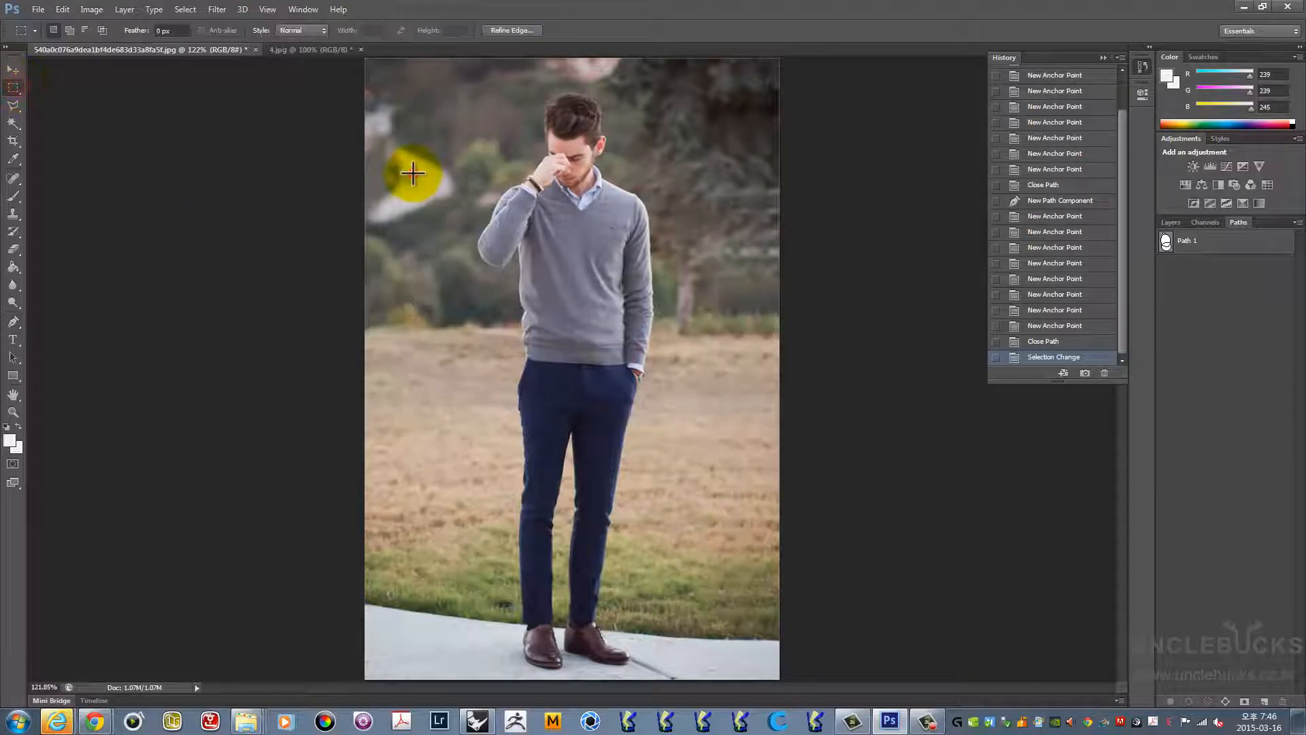
# Show Path 1 again and delete its large upper-body component using the Path Selection tool
pyautogui.click(1164, 242)
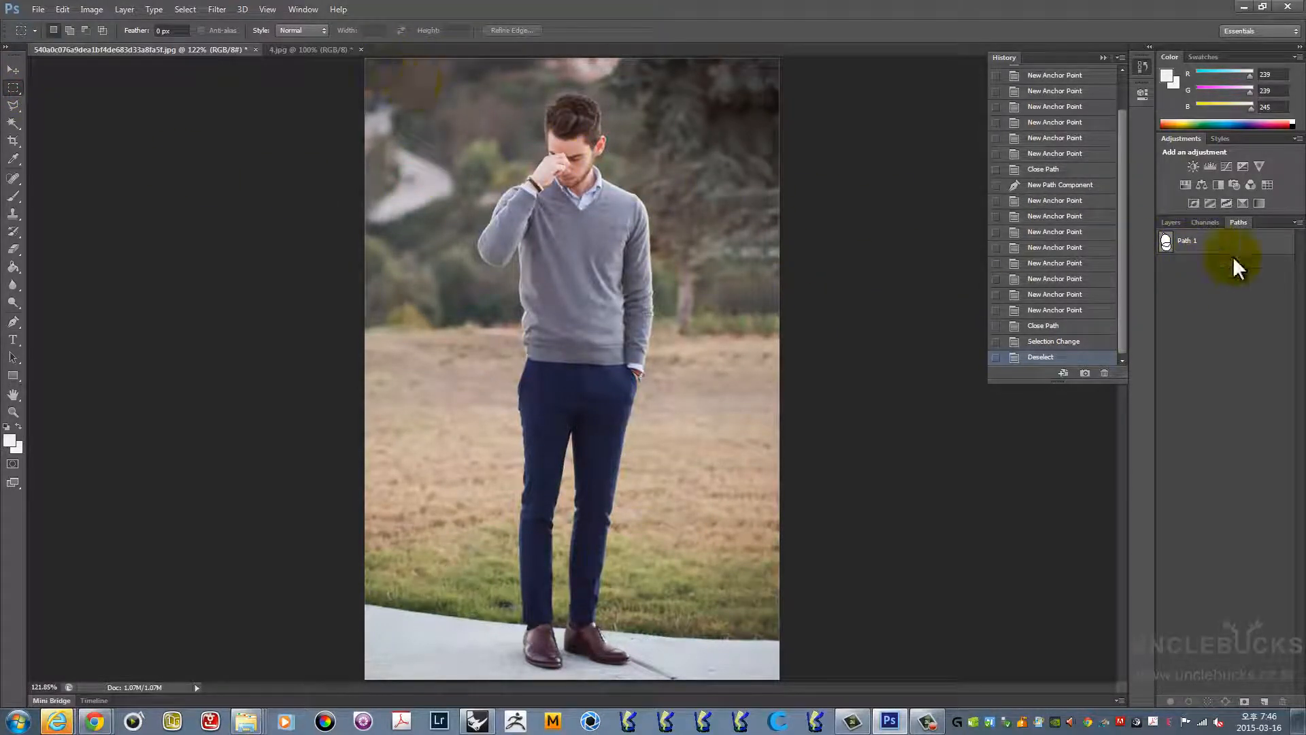
pyautogui.click(1188, 245)
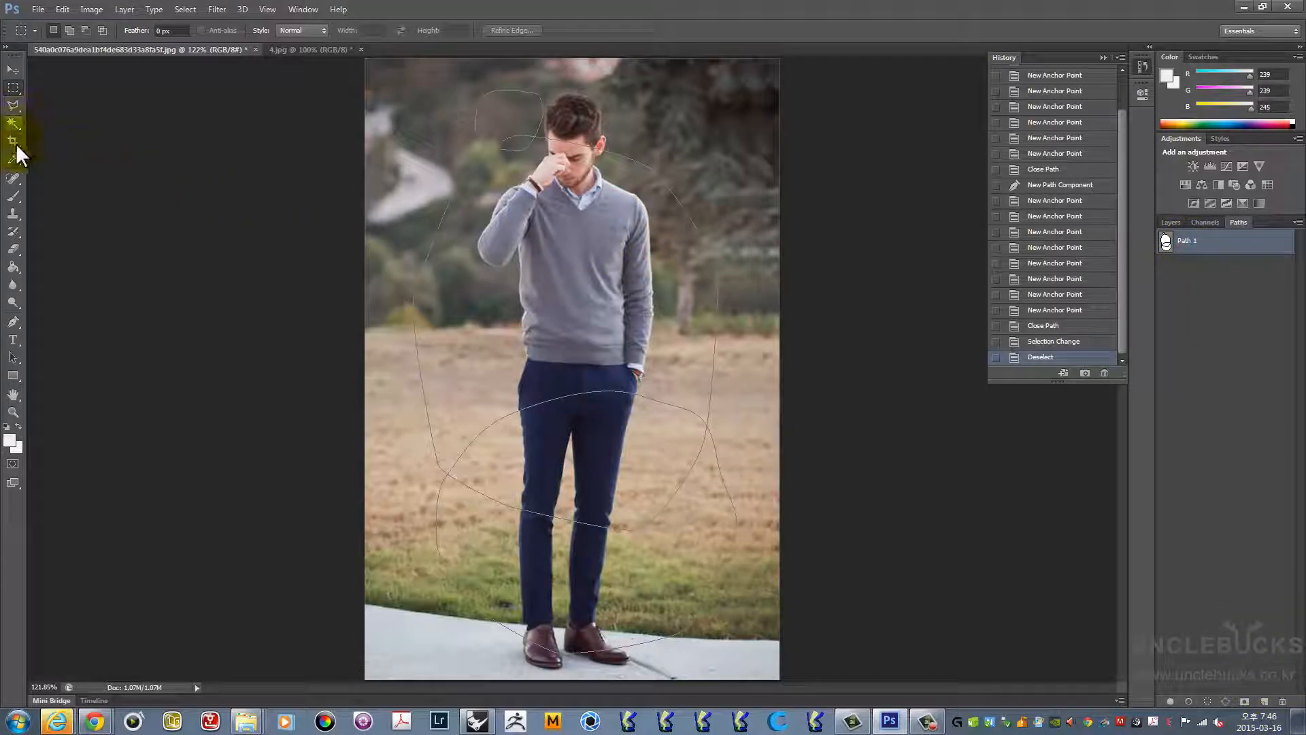
pyautogui.click(13, 322)
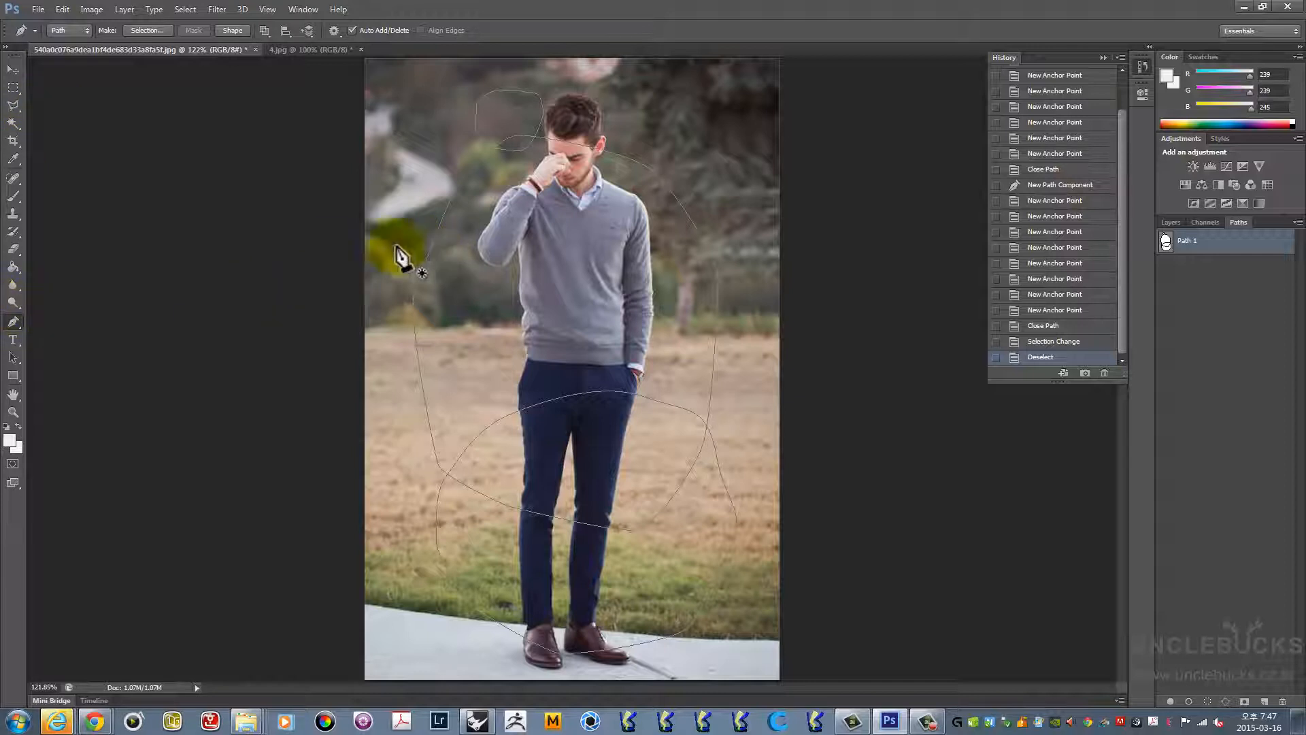
pyautogui.click(15, 362)
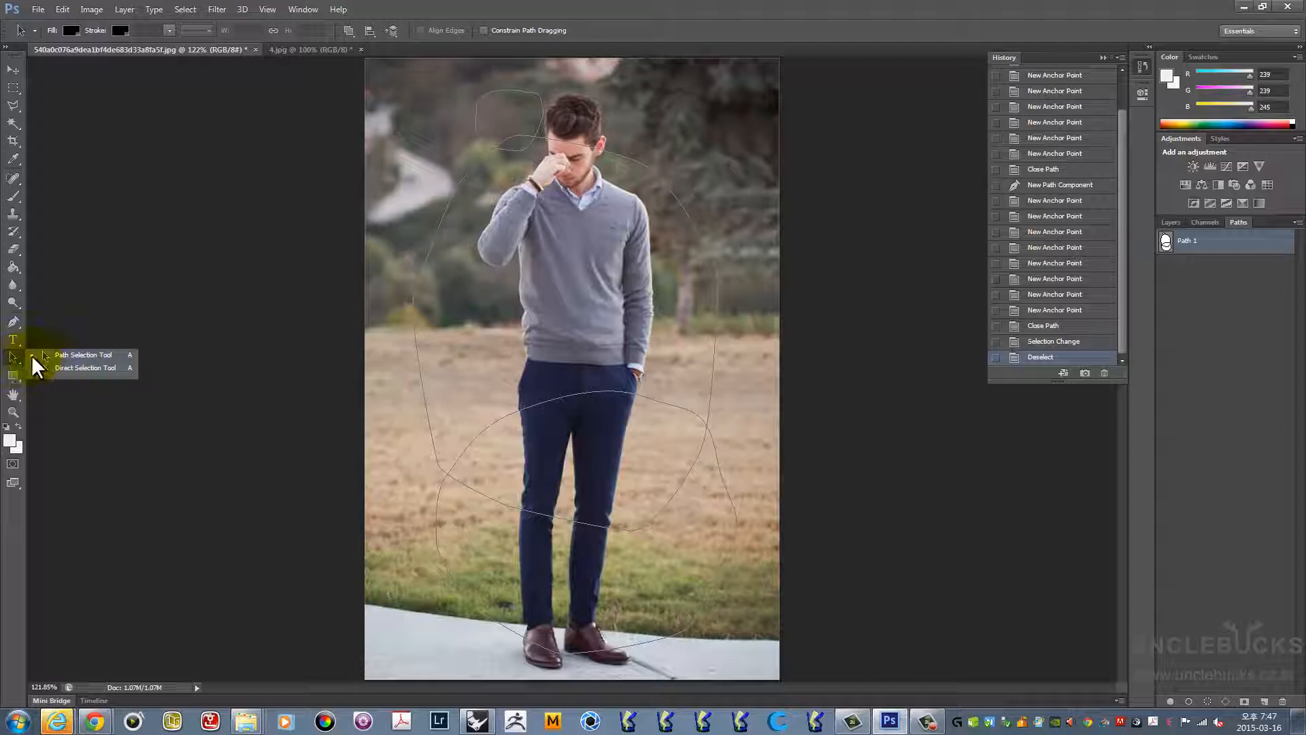
pyautogui.click(32, 355)
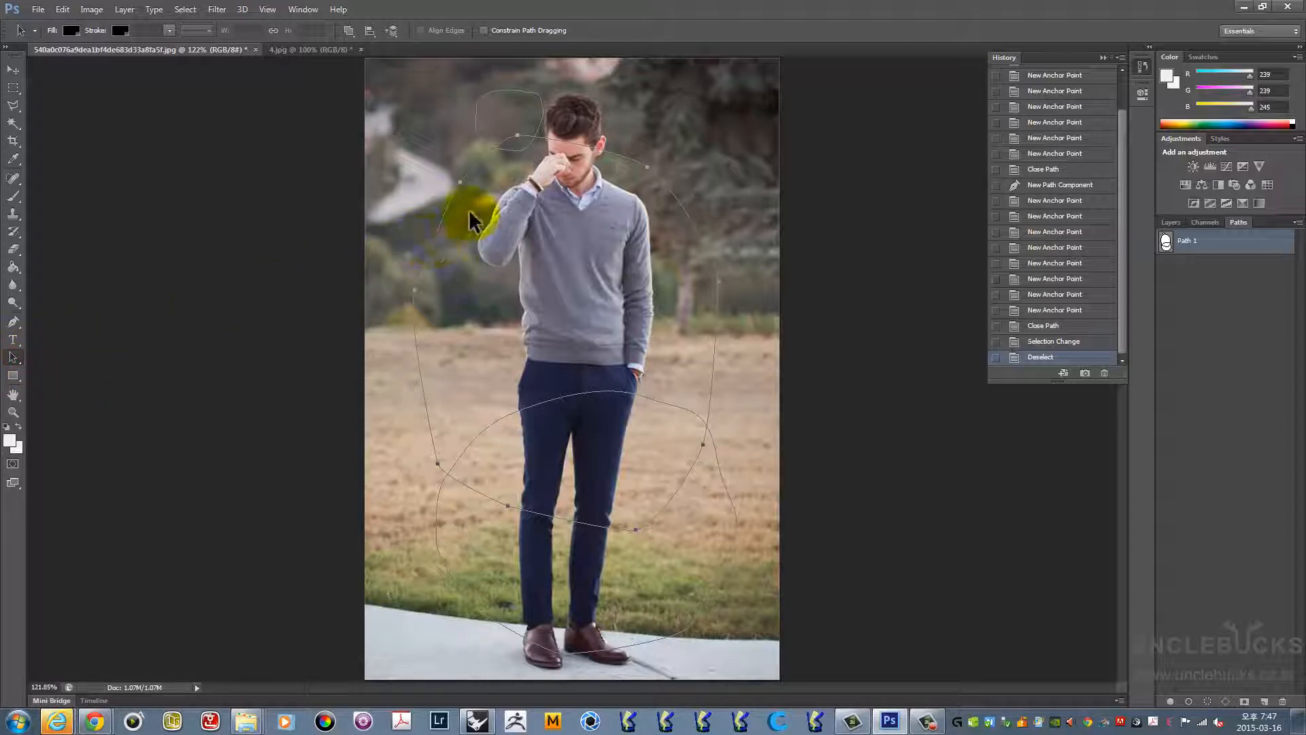
pyautogui.press('Delete')
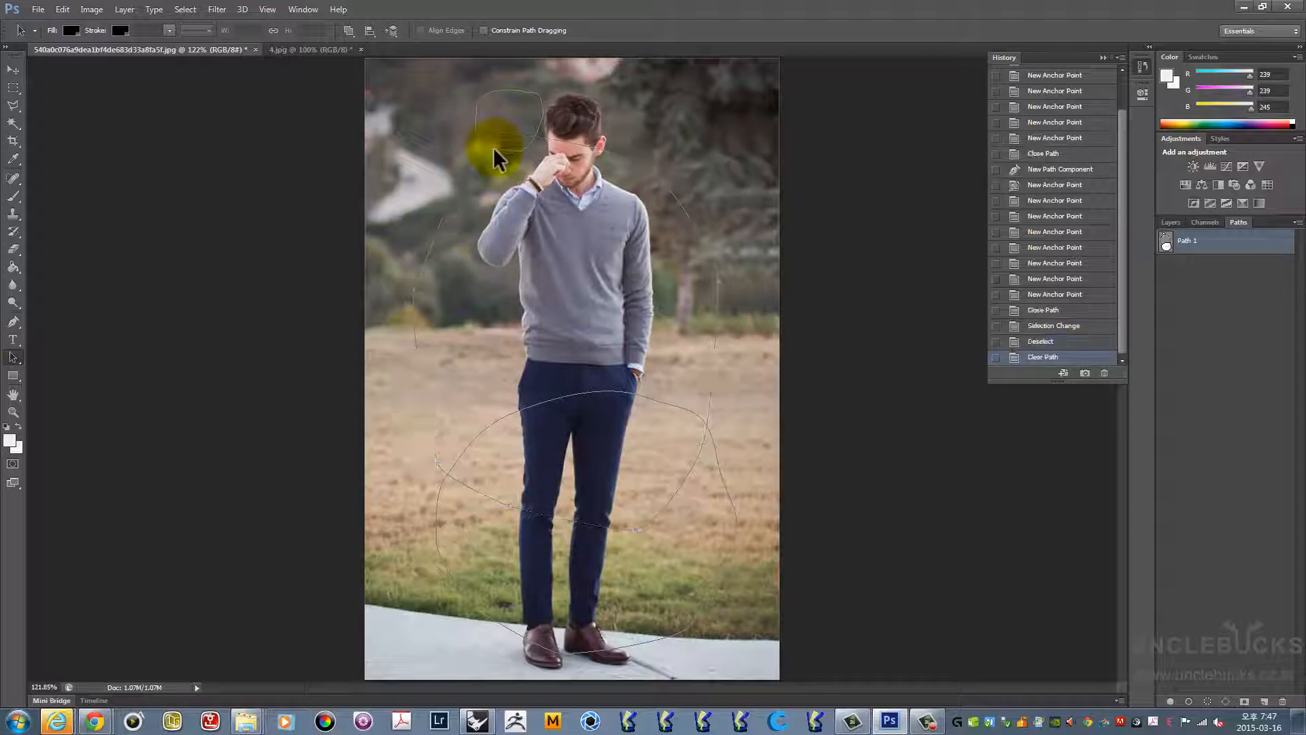
# Delete the remaining leg path and the small path beside the man's head from Path 1
pyautogui.click(652, 397)
pyautogui.press('Delete')
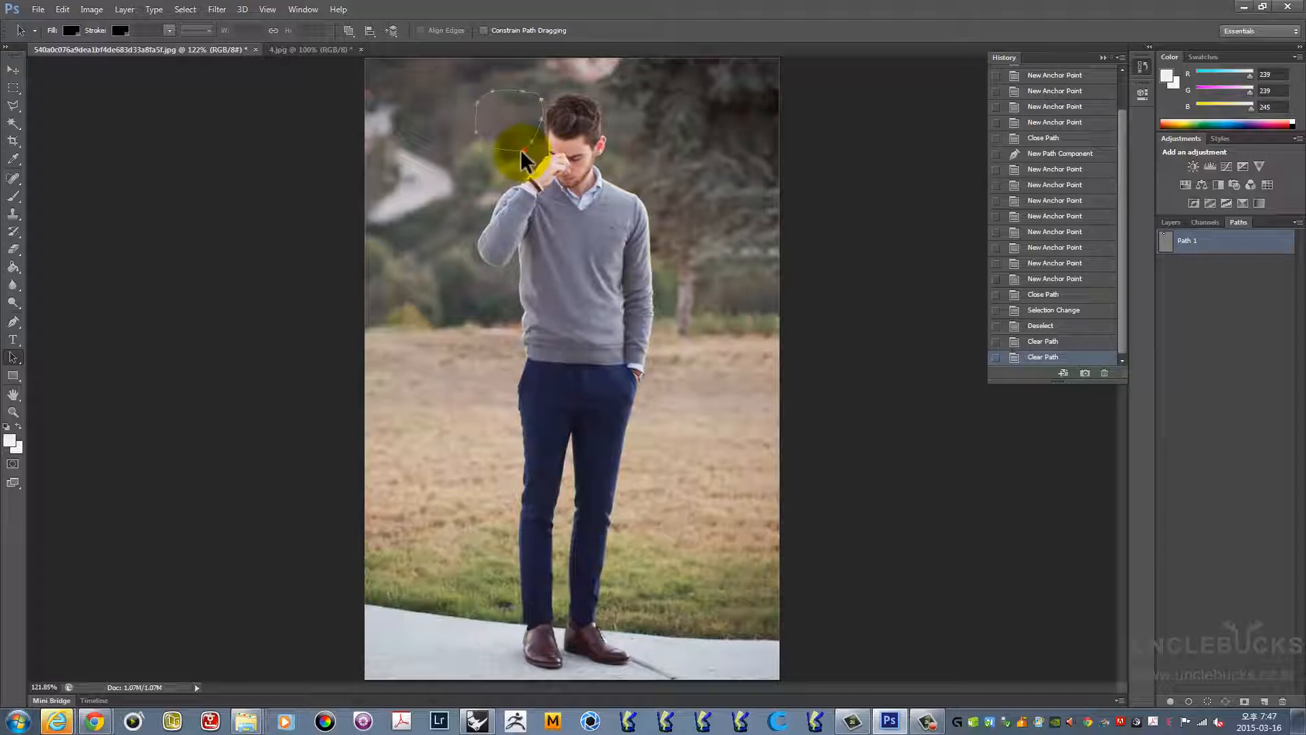
pyautogui.press('Delete')
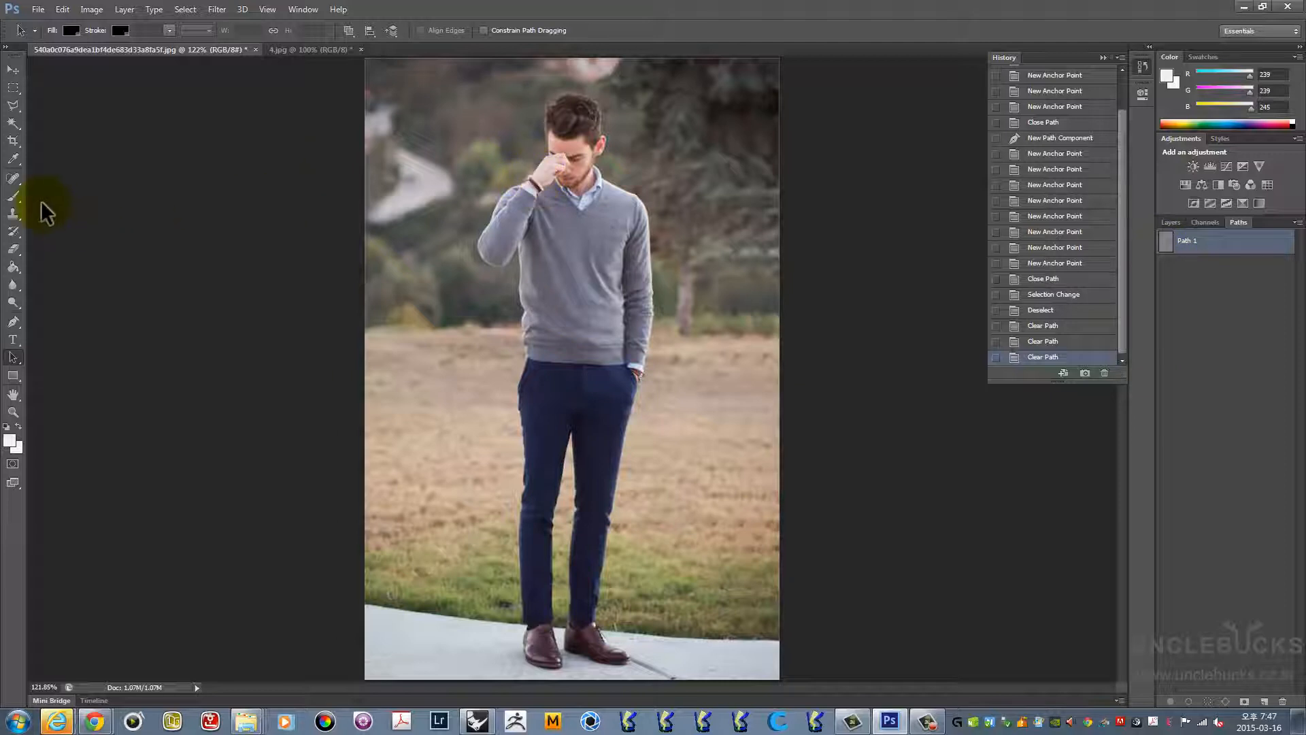
# Switch to the Pen tool and set its path operation to Exclude Overlapping Shapes
pyautogui.click(13, 320)
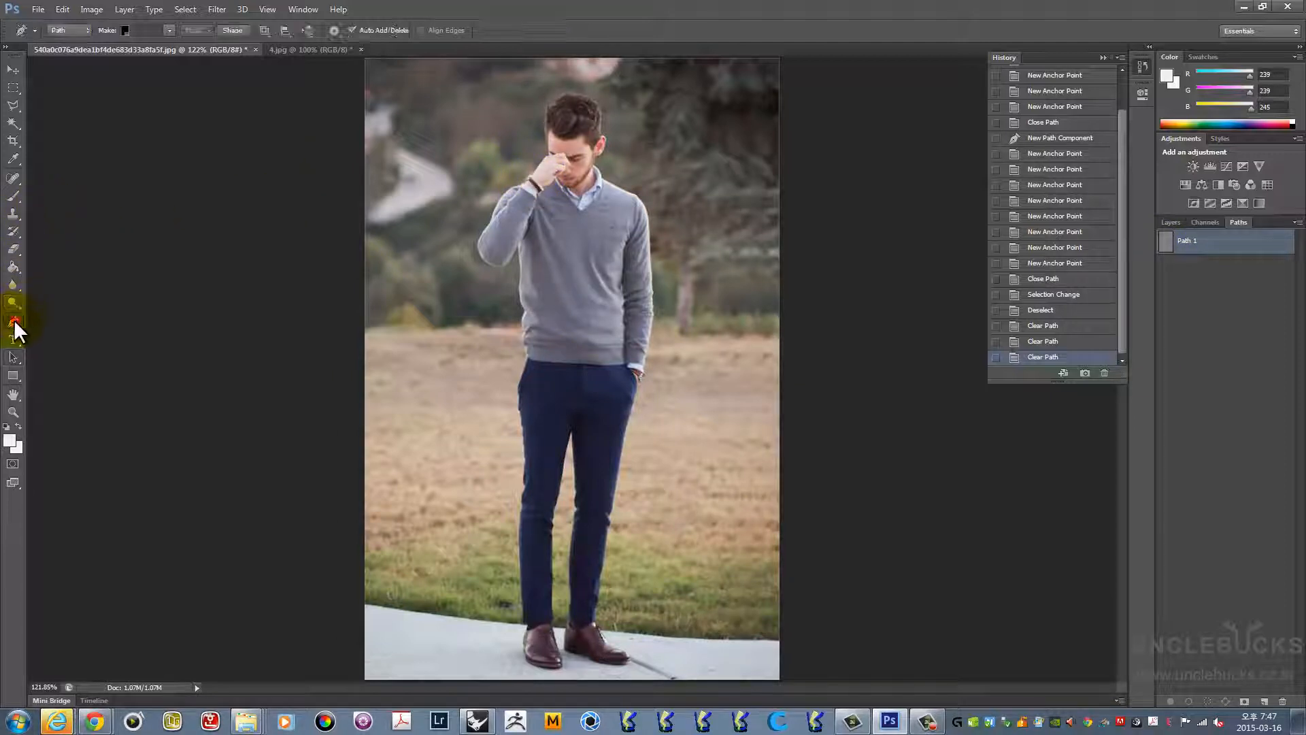
pyautogui.click(261, 31)
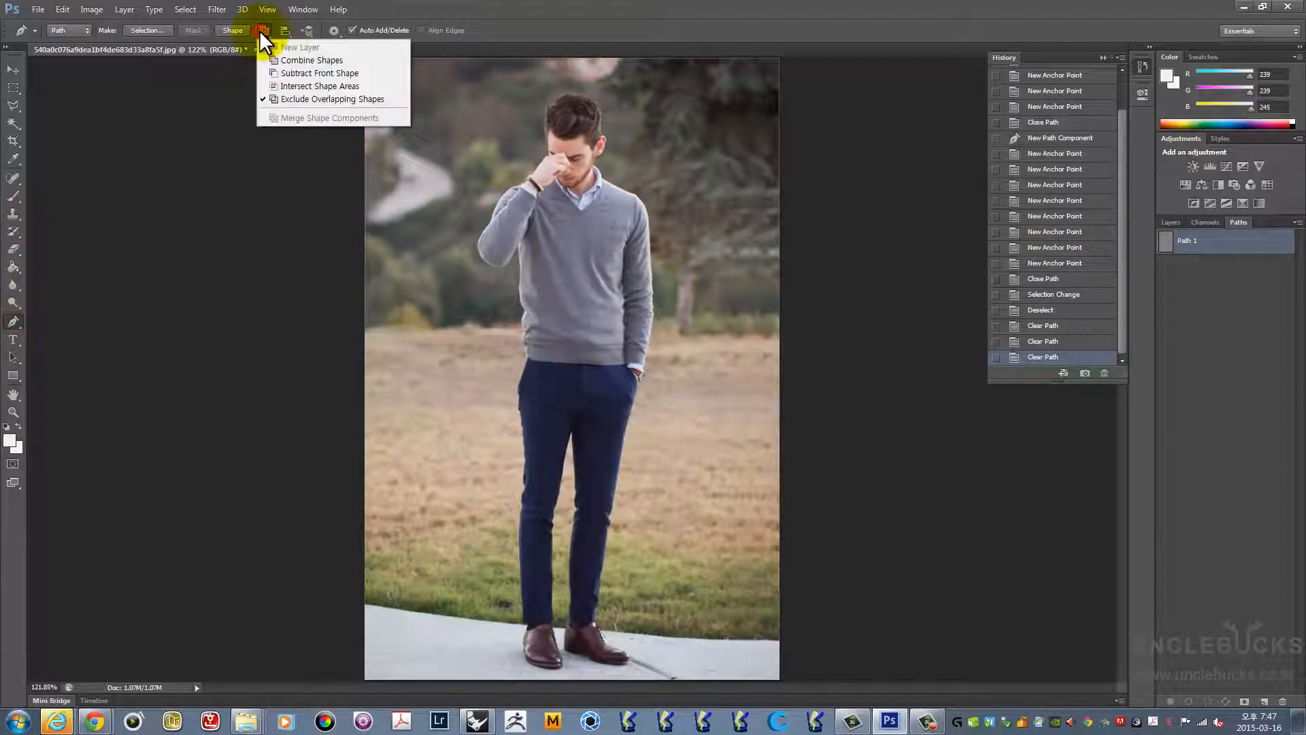
pyautogui.click(337, 97)
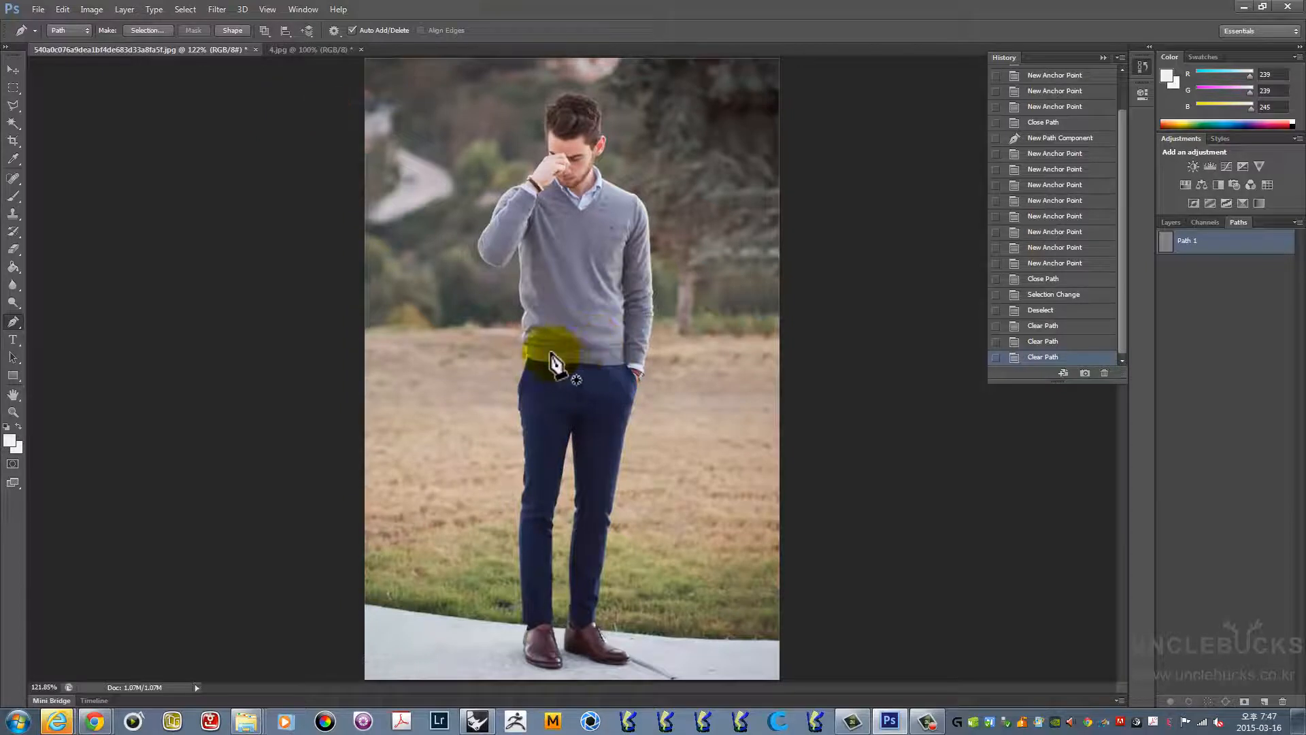
# Draw a large closed curved path around the man from his head down to his lower legs
pyautogui.click(493, 344)
pyautogui.click(442, 252)
pyautogui.moveTo(465, 155); pyautogui.dragTo(481, 144)
pyautogui.moveTo(639, 109); pyautogui.dragTo(668, 117)
pyautogui.moveTo(729, 200); pyautogui.dragTo(736, 223)
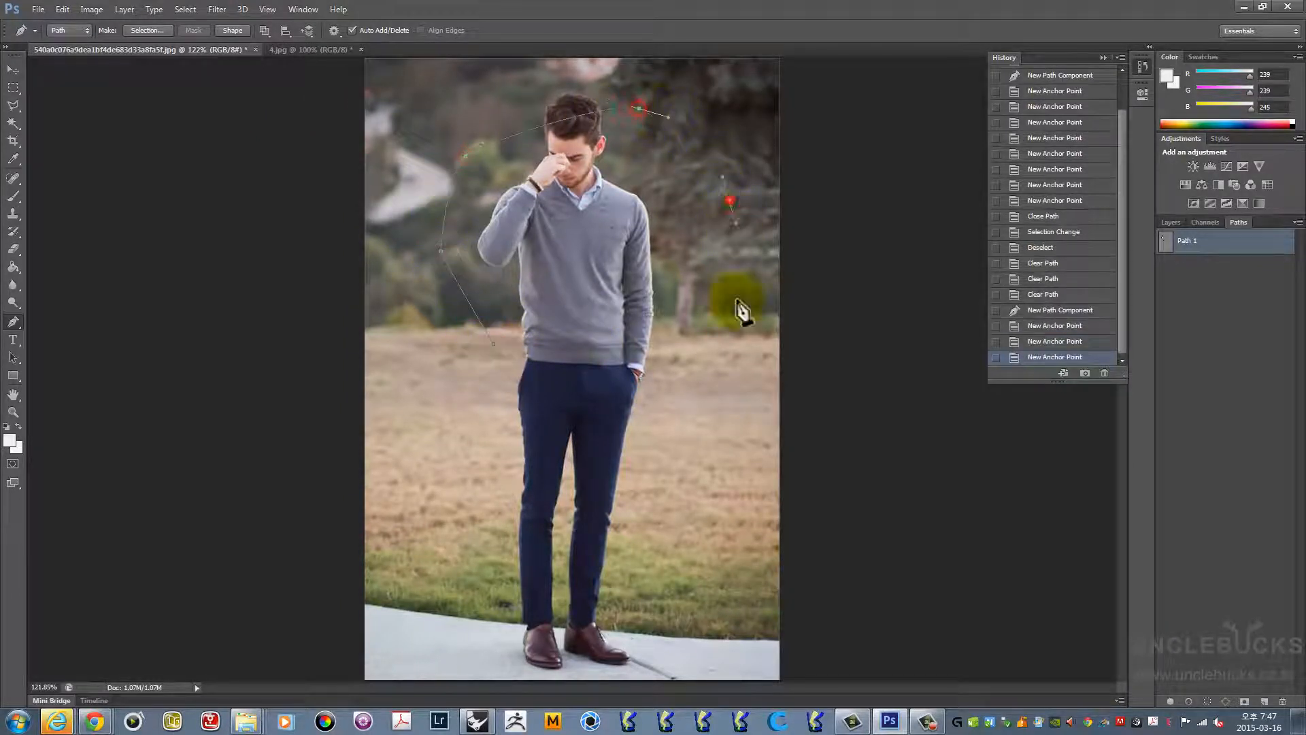
pyautogui.moveTo(737, 392); pyautogui.dragTo(731, 418)
pyautogui.moveTo(668, 524); pyautogui.dragTo(648, 537)
pyautogui.moveTo(533, 544); pyautogui.dragTo(504, 533)
pyautogui.moveTo(474, 491); pyautogui.dragTo(473, 470)
pyautogui.moveTo(490, 411); pyautogui.dragTo(496, 401)
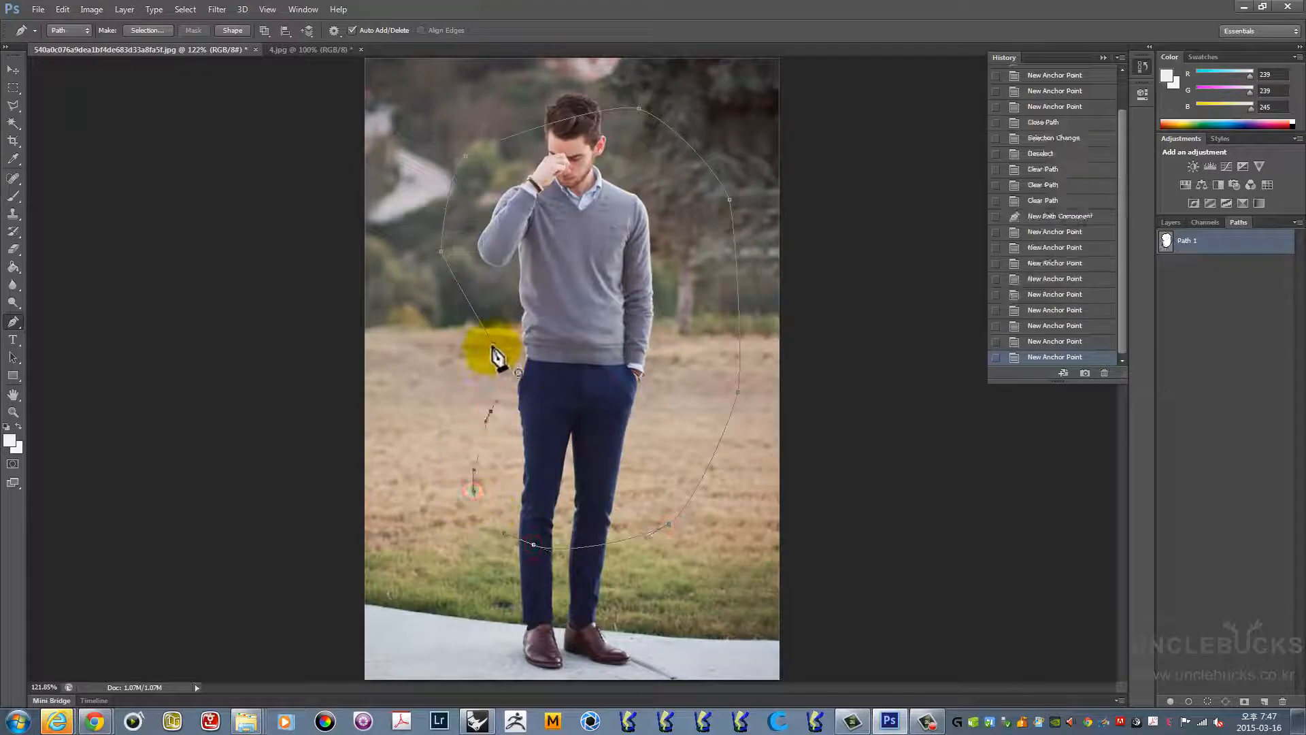
pyautogui.click(493, 347)
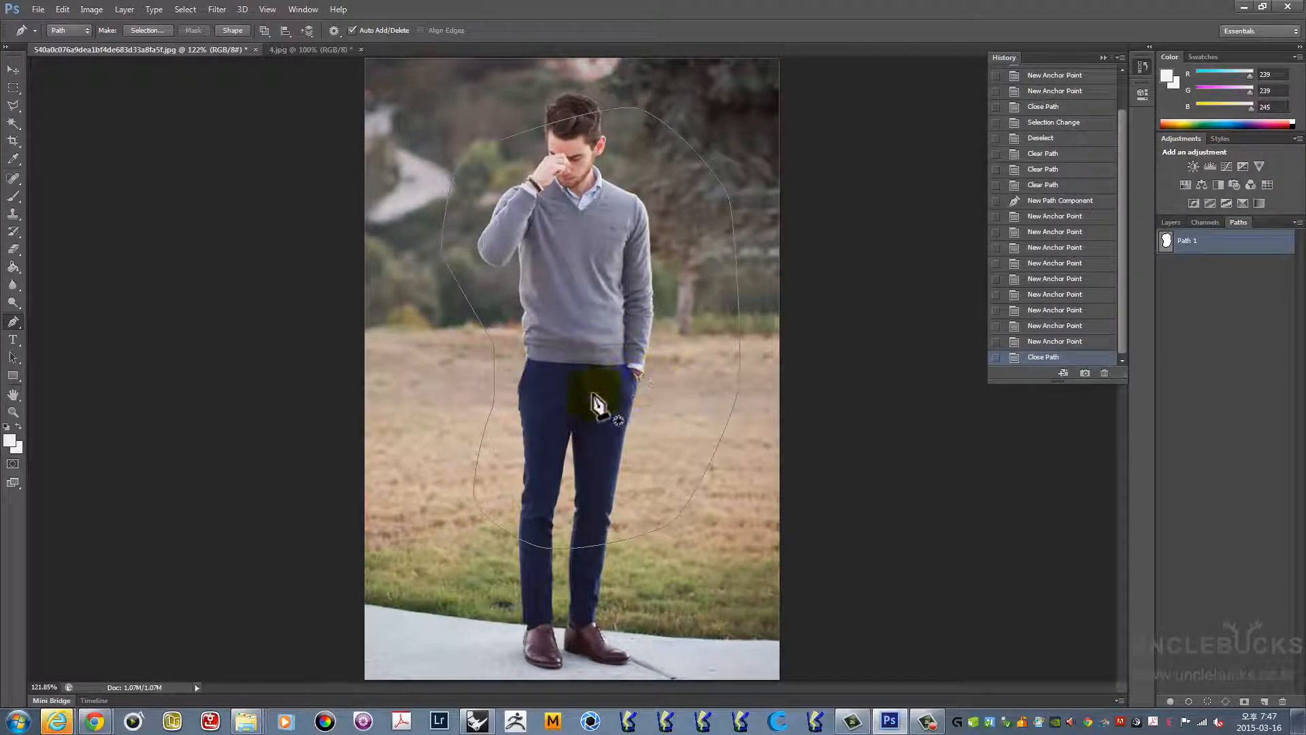
# Draw a smaller closed path inside the large one, over the man's sweater, sleeve and pocket
pyautogui.moveTo(612, 379); pyautogui.dragTo(569, 338)
pyautogui.click(552, 289)
pyautogui.click(576, 243)
pyautogui.moveTo(620, 221); pyautogui.dragTo(637, 221)
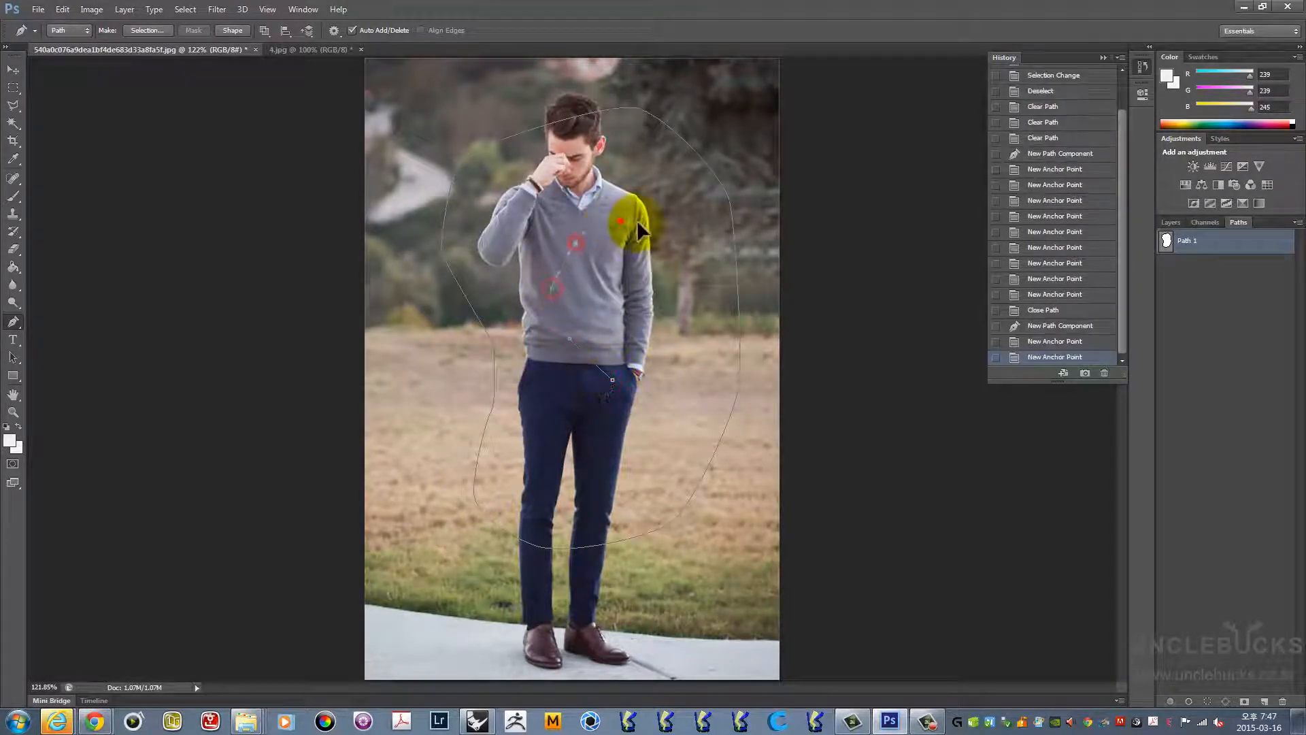
pyautogui.click(679, 339)
pyautogui.click(612, 380)
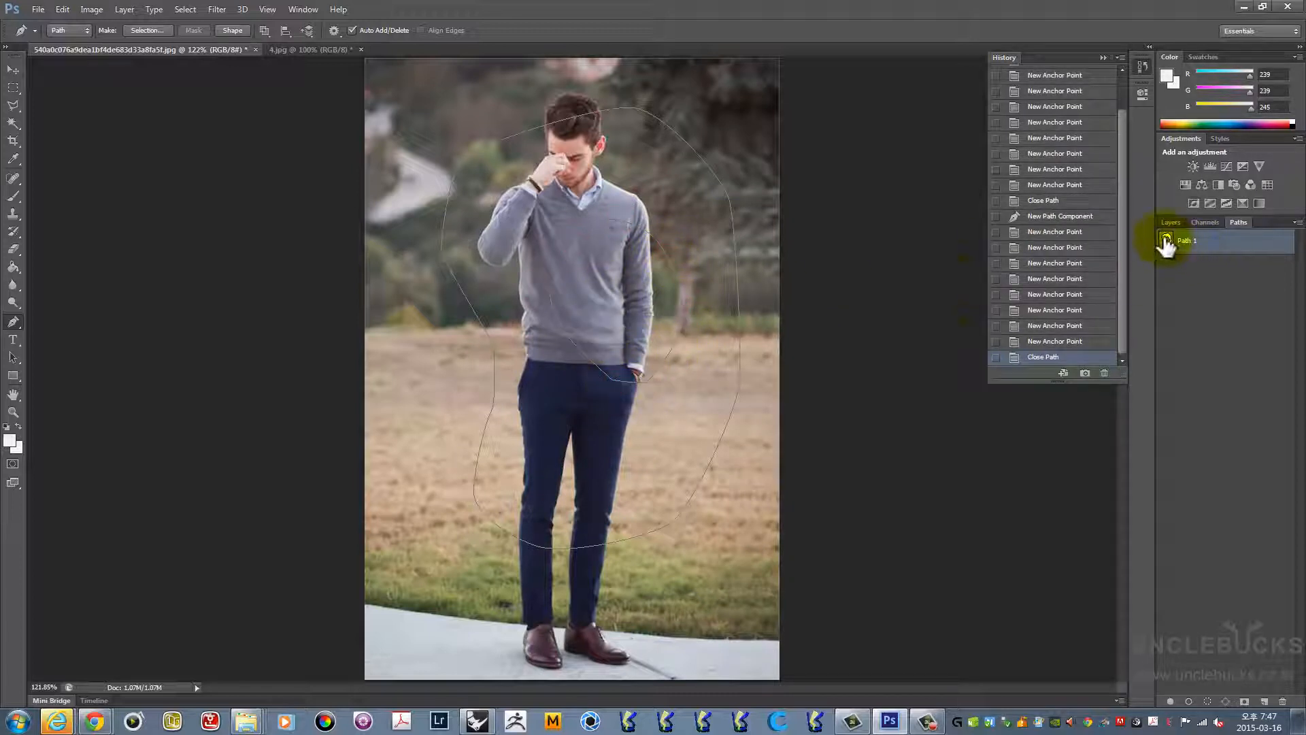
# Set the Paths panel thumbnails to the largest size
pyautogui.click(1297, 224)
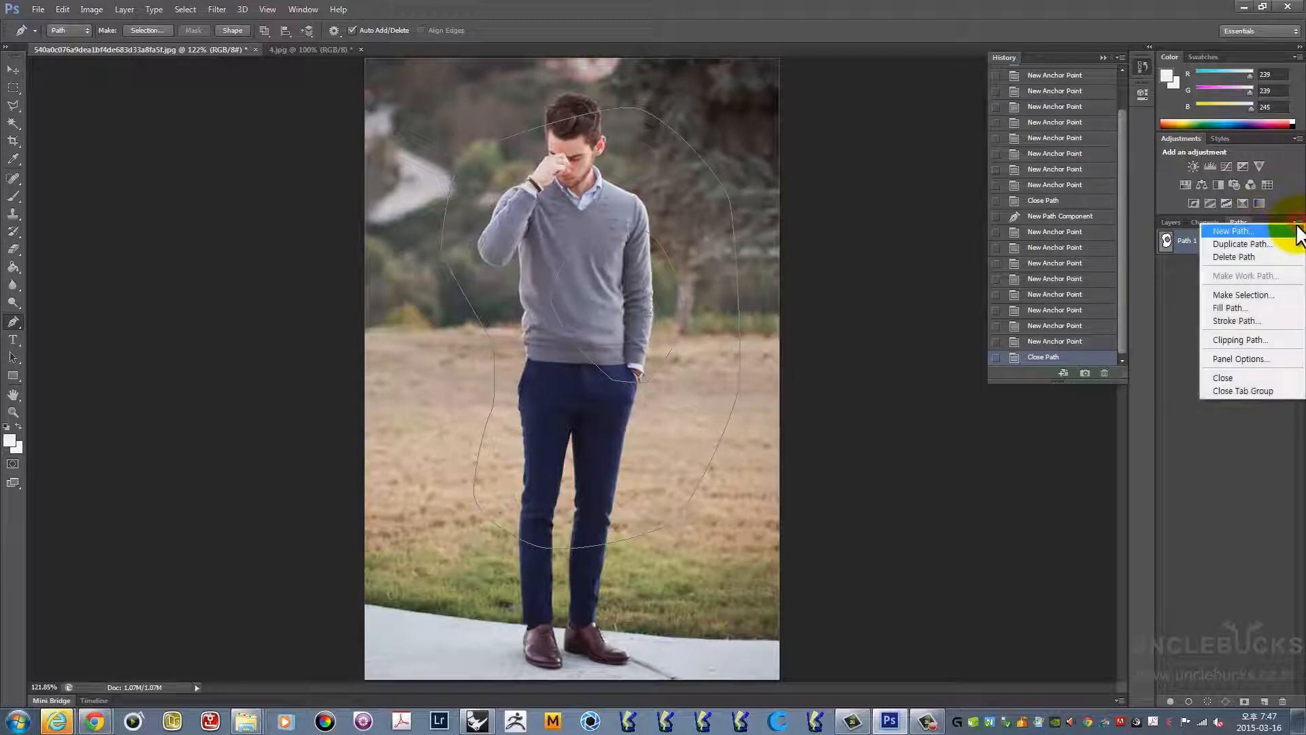
pyautogui.click(1230, 358)
pyautogui.click(645, 309)
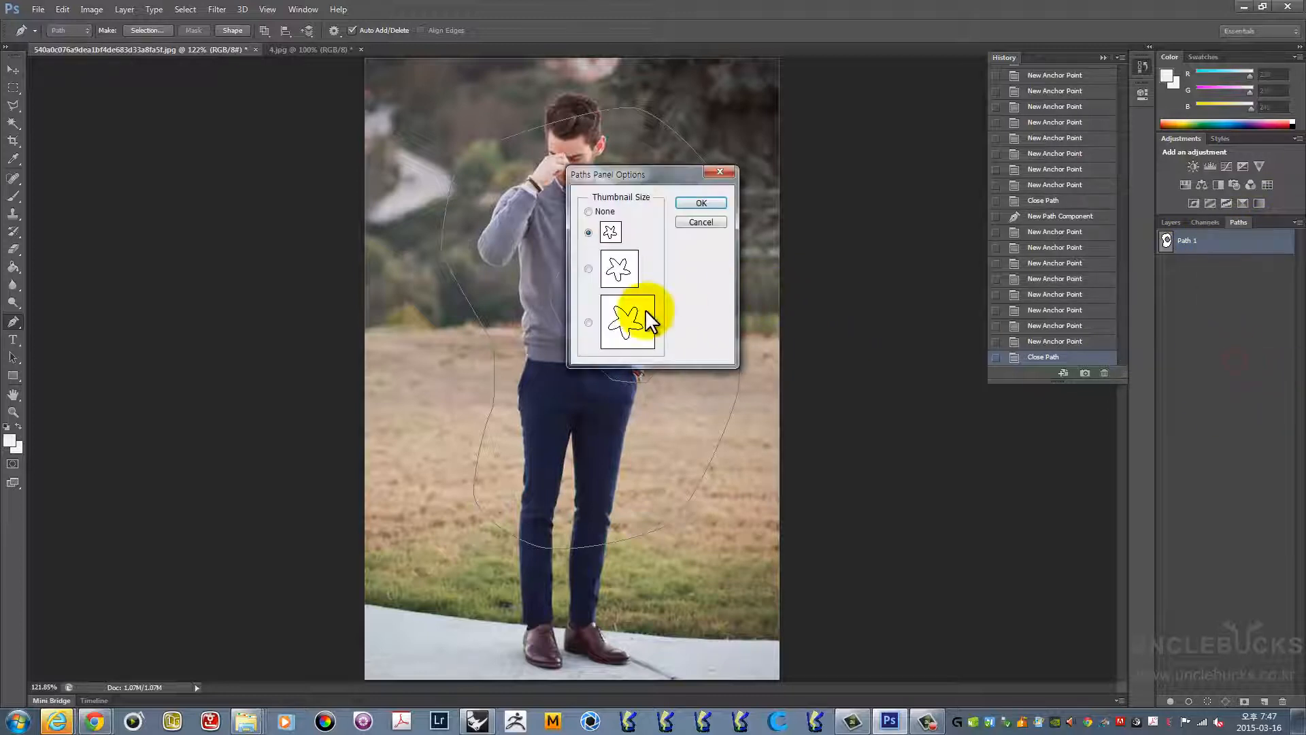
pyautogui.click(590, 324)
pyautogui.click(700, 203)
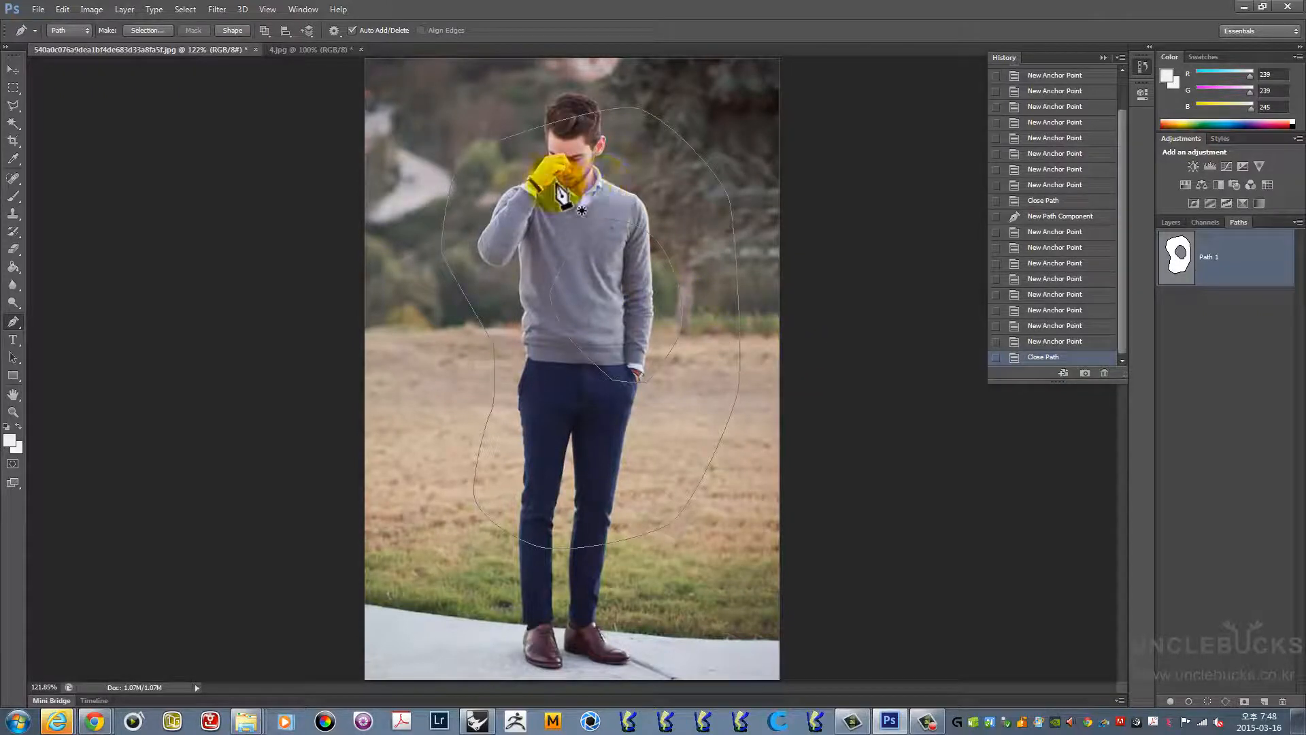
# Delete the inner and outer components of Path 1 using the Path Selection tool
pyautogui.click(267, 30)
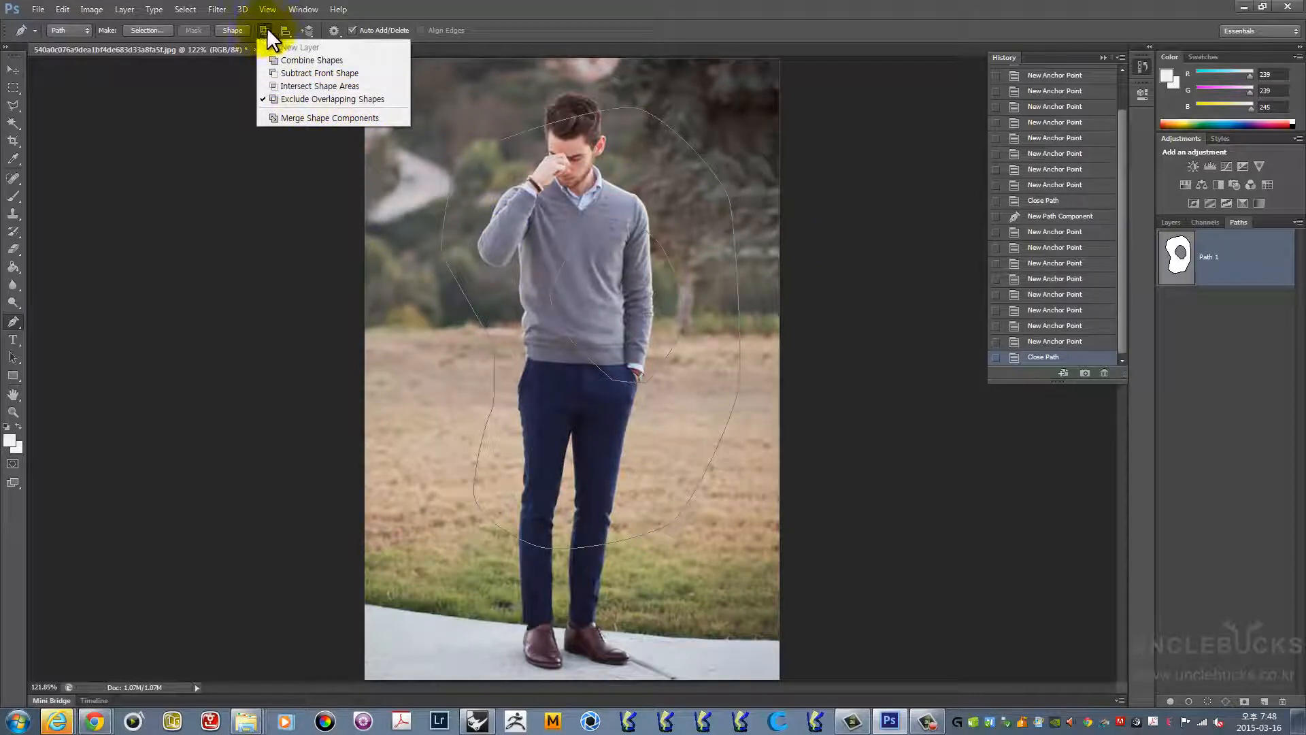
pyautogui.click(14, 353)
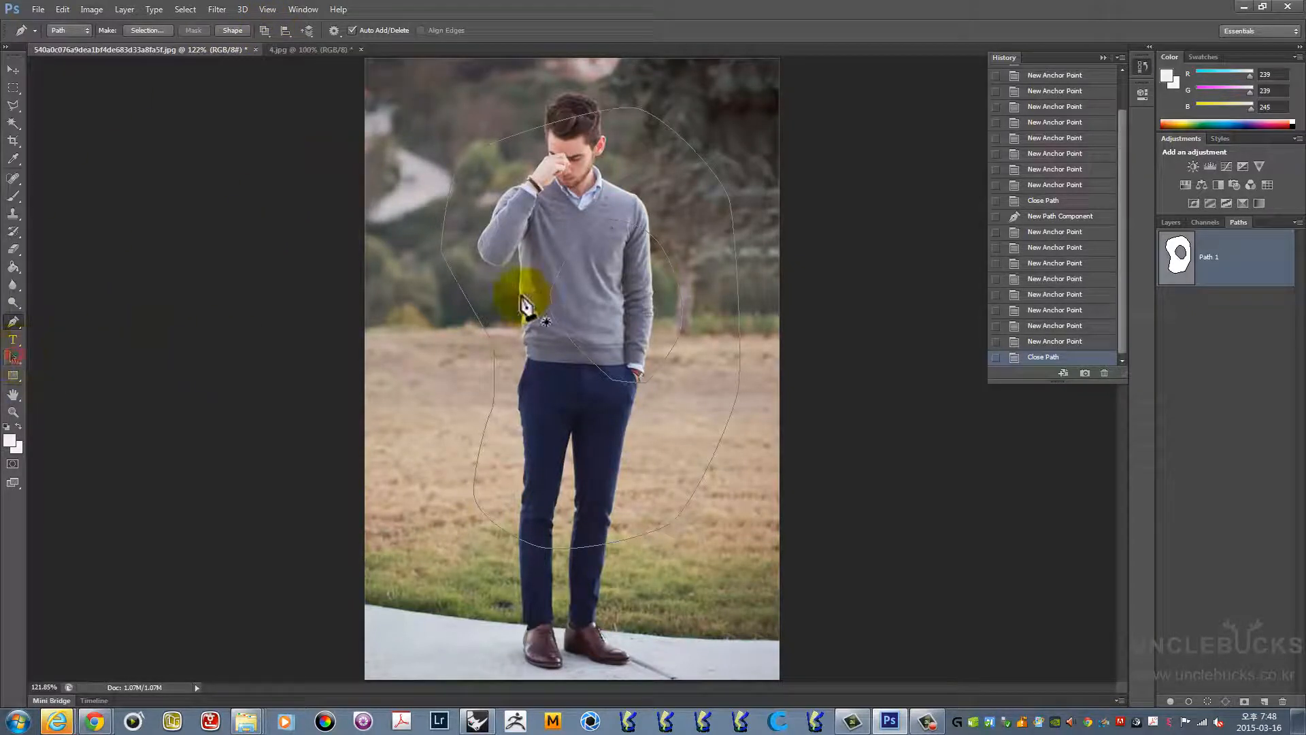
pyautogui.click(14, 356)
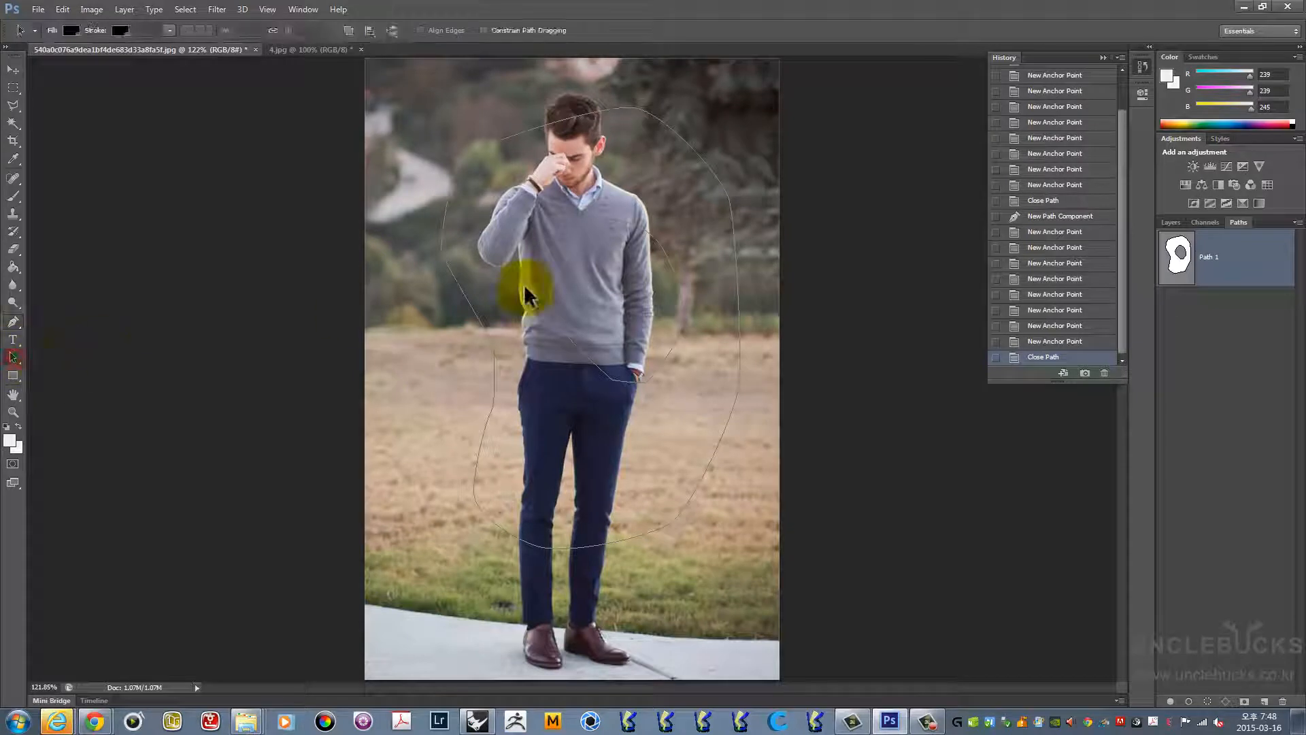
pyautogui.click(551, 301)
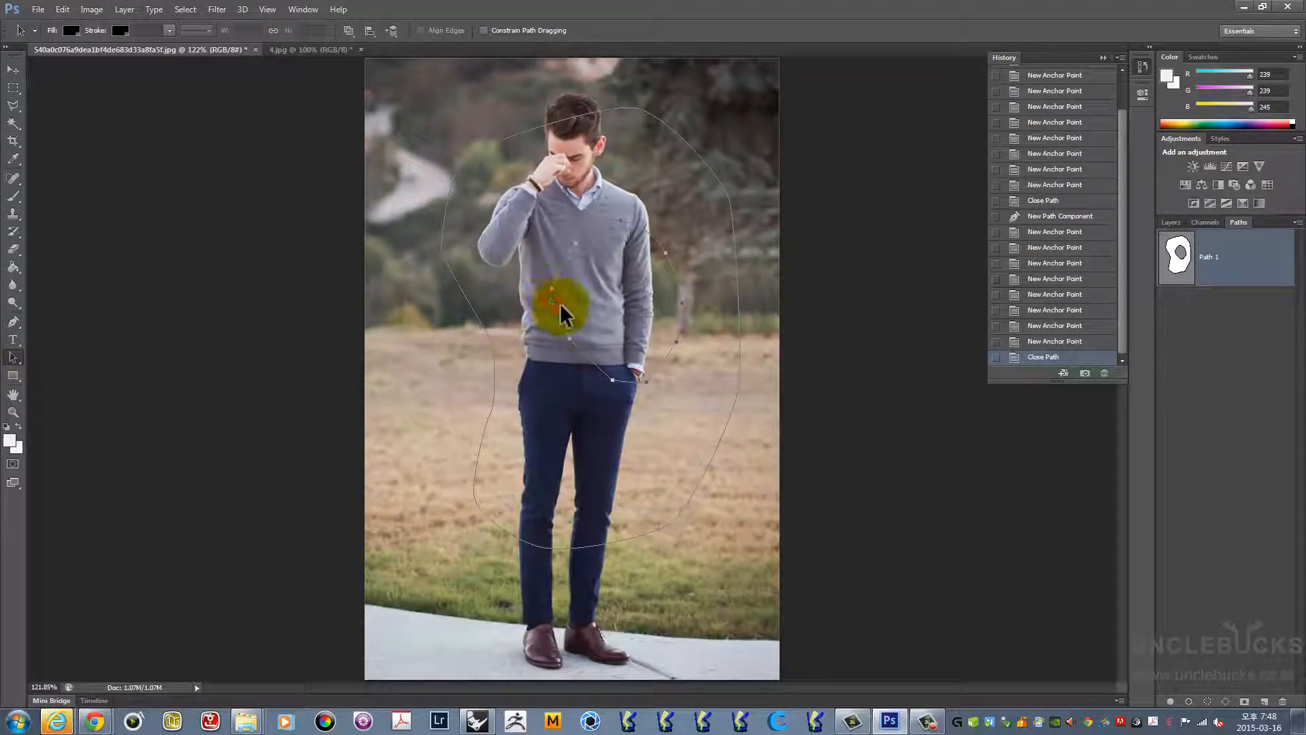
pyautogui.press('Delete')
pyautogui.click(472, 305)
pyautogui.press('Delete')
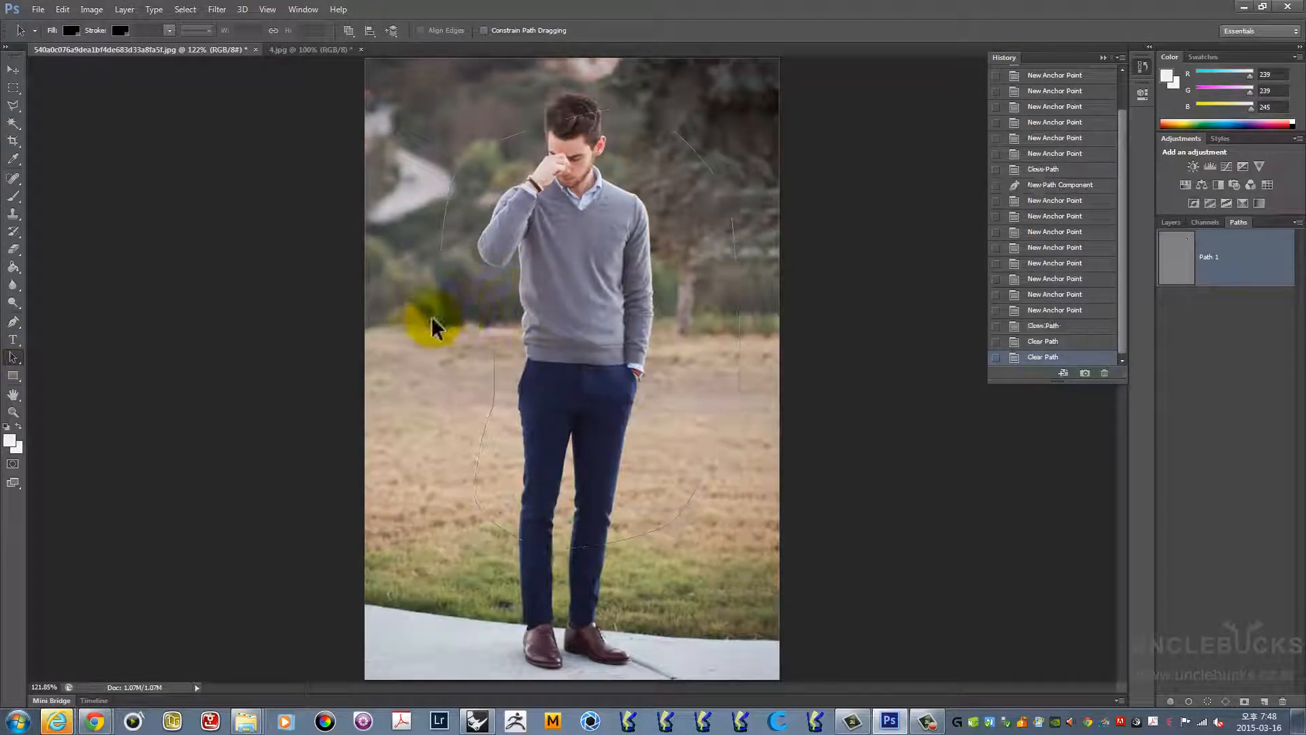
# Start a Pen tool path just above the man's raised hand and trace up the forehead edge to the hairline
pyautogui.moveTo(14, 320); pyautogui.dragTo(51, 327)
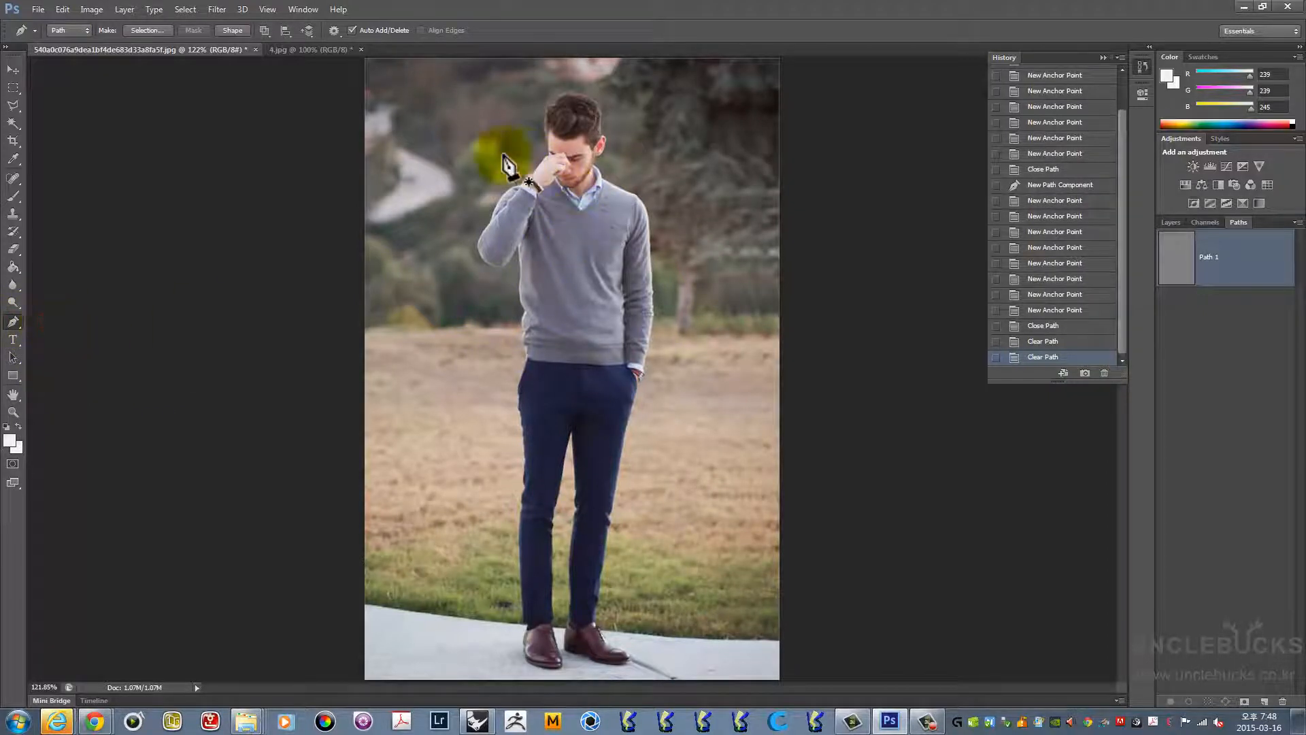
pyautogui.scroll(1, 562, 132)
pyautogui.scroll(5, 566, 127)
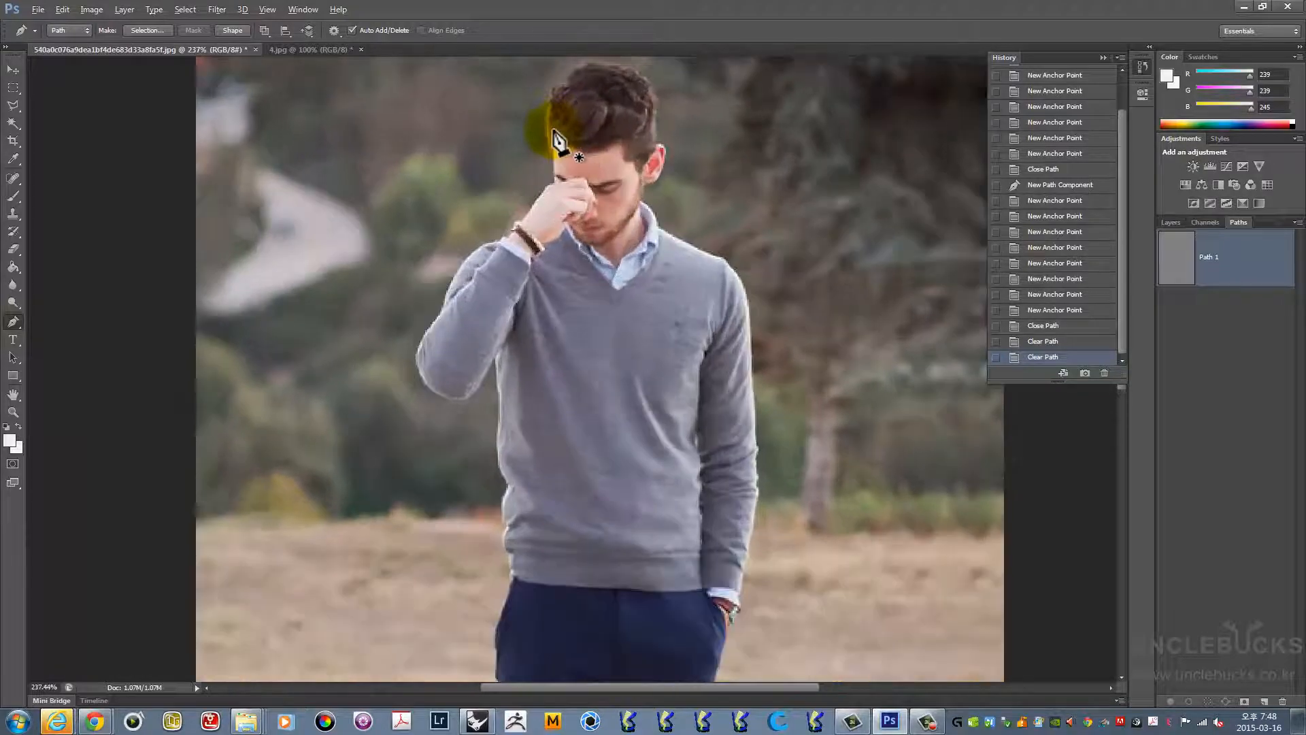
pyautogui.scroll(4, 554, 136)
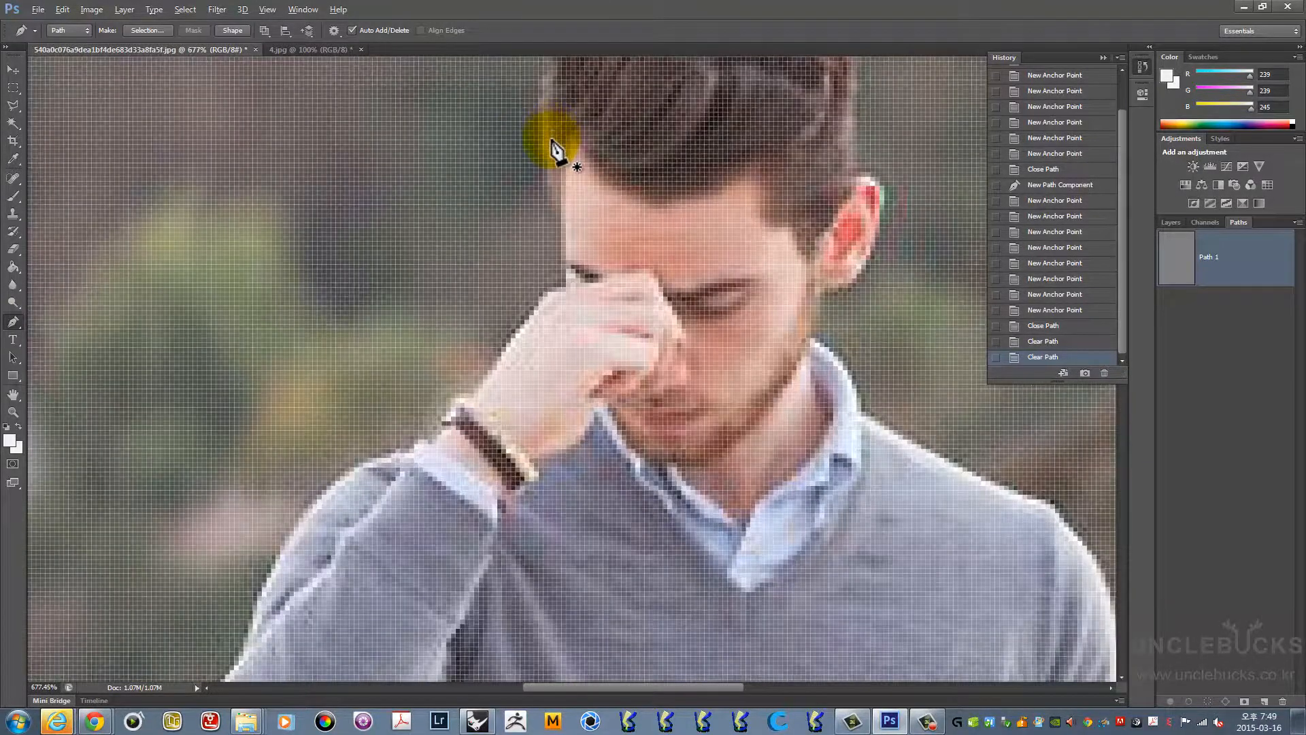
pyautogui.scroll(2, 555, 139)
pyautogui.moveTo(552, 140); pyautogui.dragTo(431, 372)
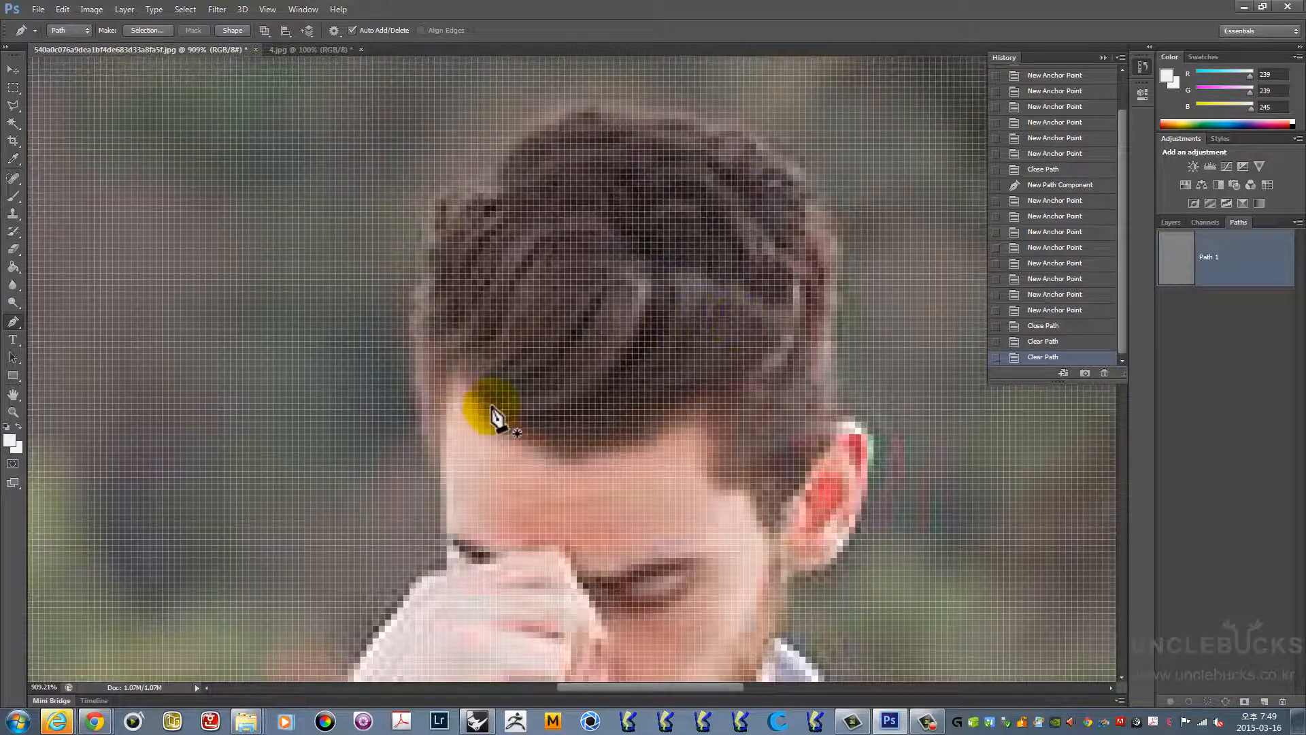
pyautogui.scroll(2, 421, 300)
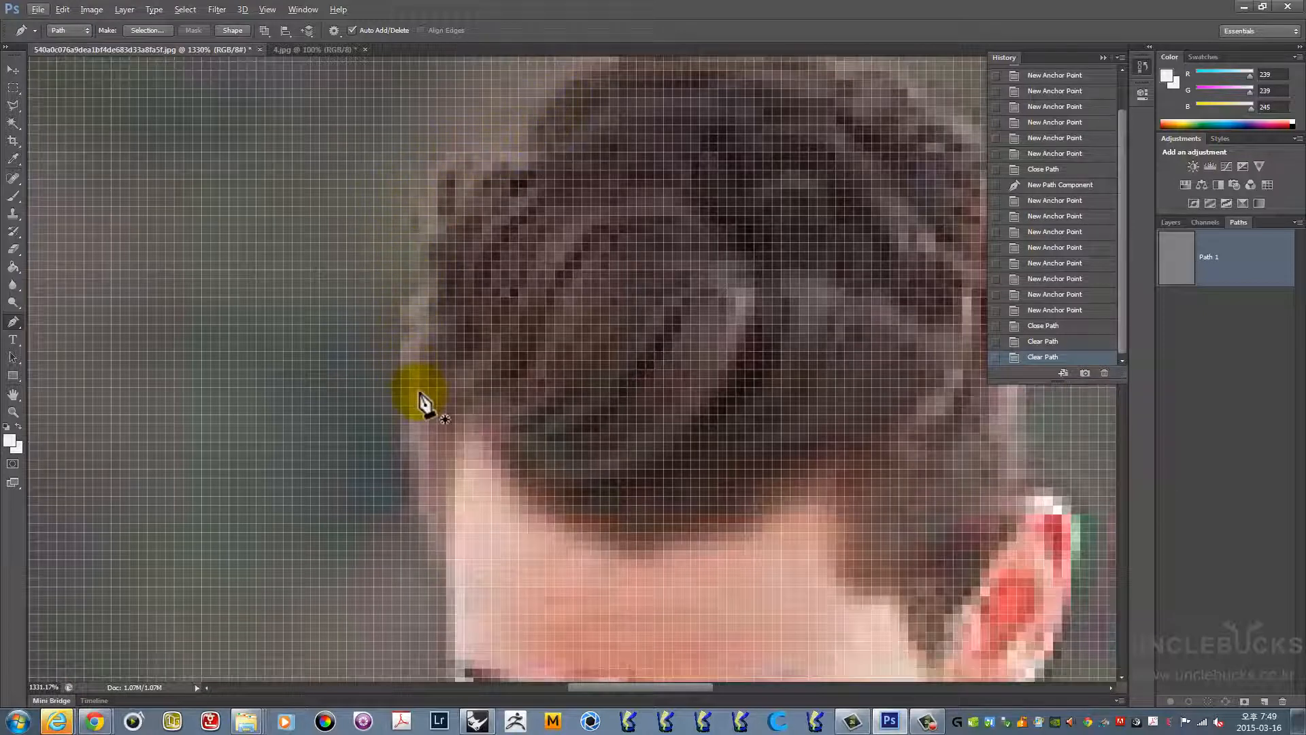
pyautogui.scroll(-3, 457, 341)
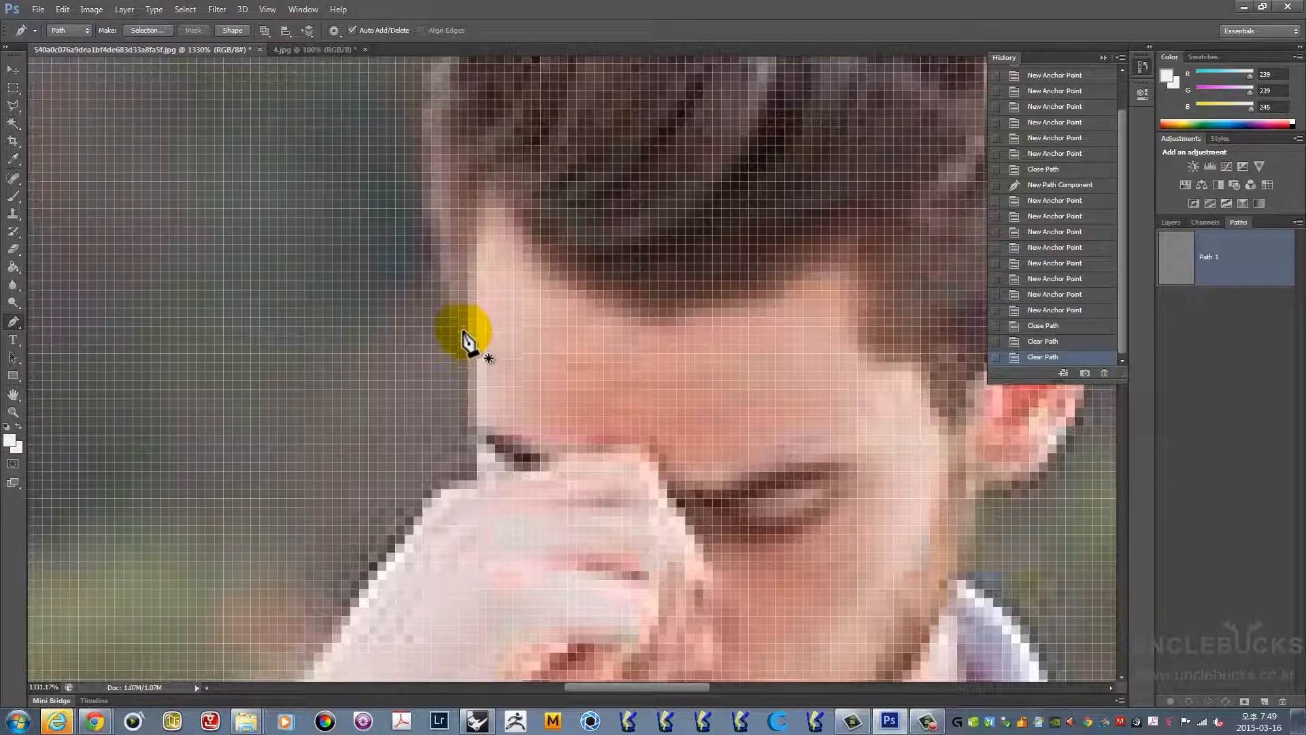
pyautogui.click(477, 416)
pyautogui.moveTo(477, 327); pyautogui.dragTo(470, 310)
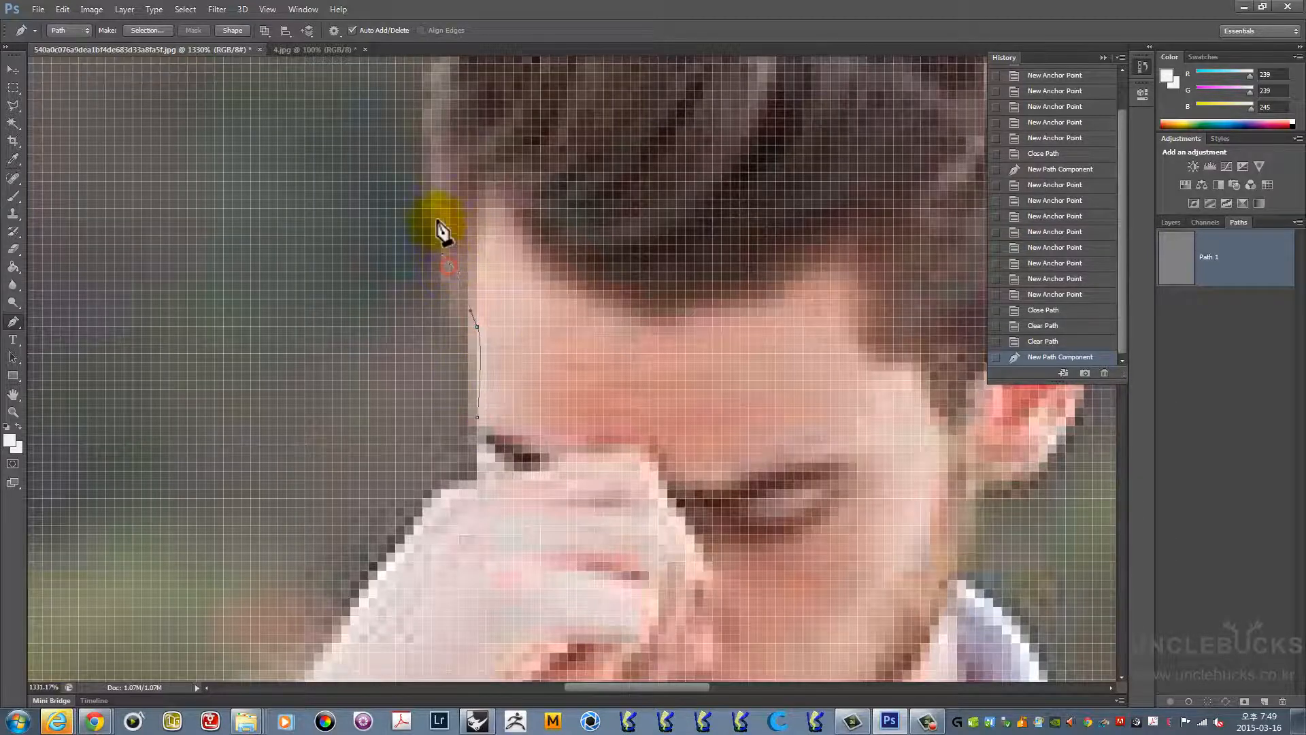
pyautogui.moveTo(441, 165); pyautogui.dragTo(417, 325)
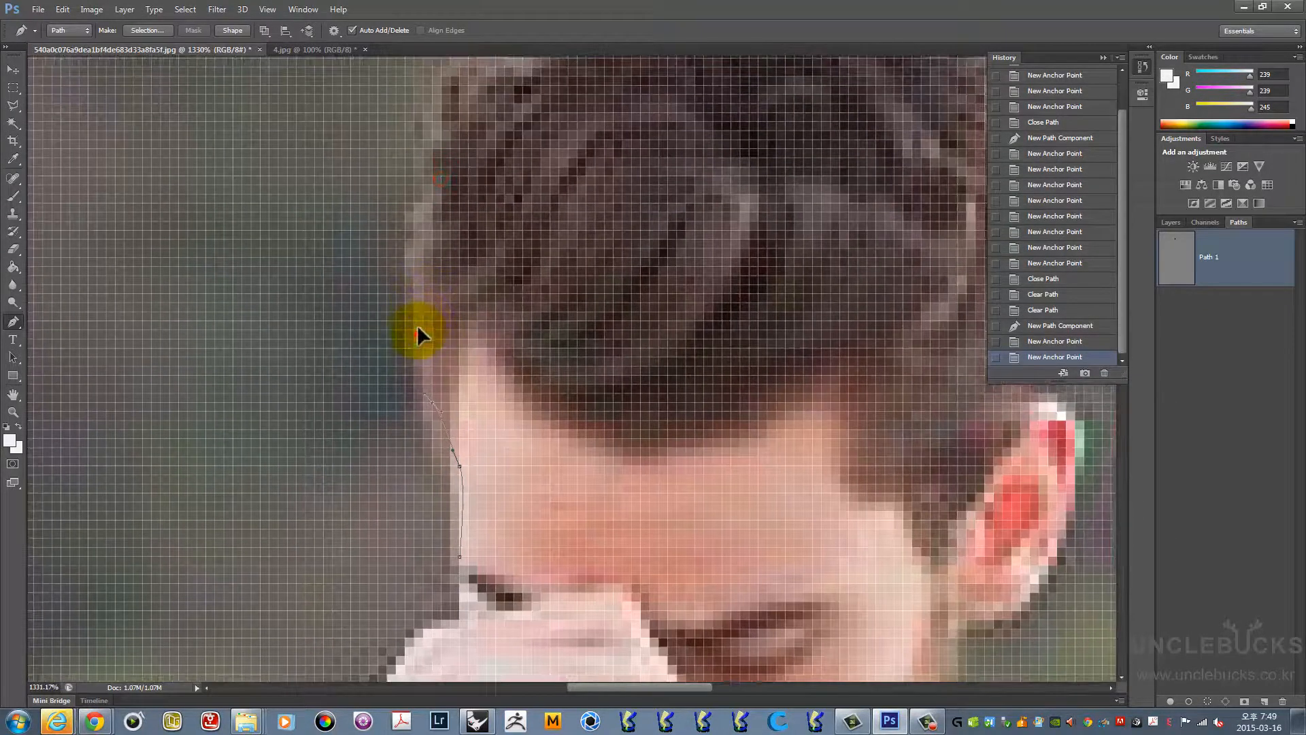
# Continue the path with curved anchor points up the front side of the hair and over its crown
pyautogui.moveTo(414, 258); pyautogui.dragTo(536, 188)
pyautogui.moveTo(535, 195); pyautogui.dragTo(508, 287)
pyautogui.moveTo(512, 238); pyautogui.dragTo(512, 235)
pyautogui.moveTo(538, 192); pyautogui.dragTo(629, 148)
pyautogui.click(653, 145)
pyautogui.moveTo(710, 164); pyautogui.dragTo(745, 155)
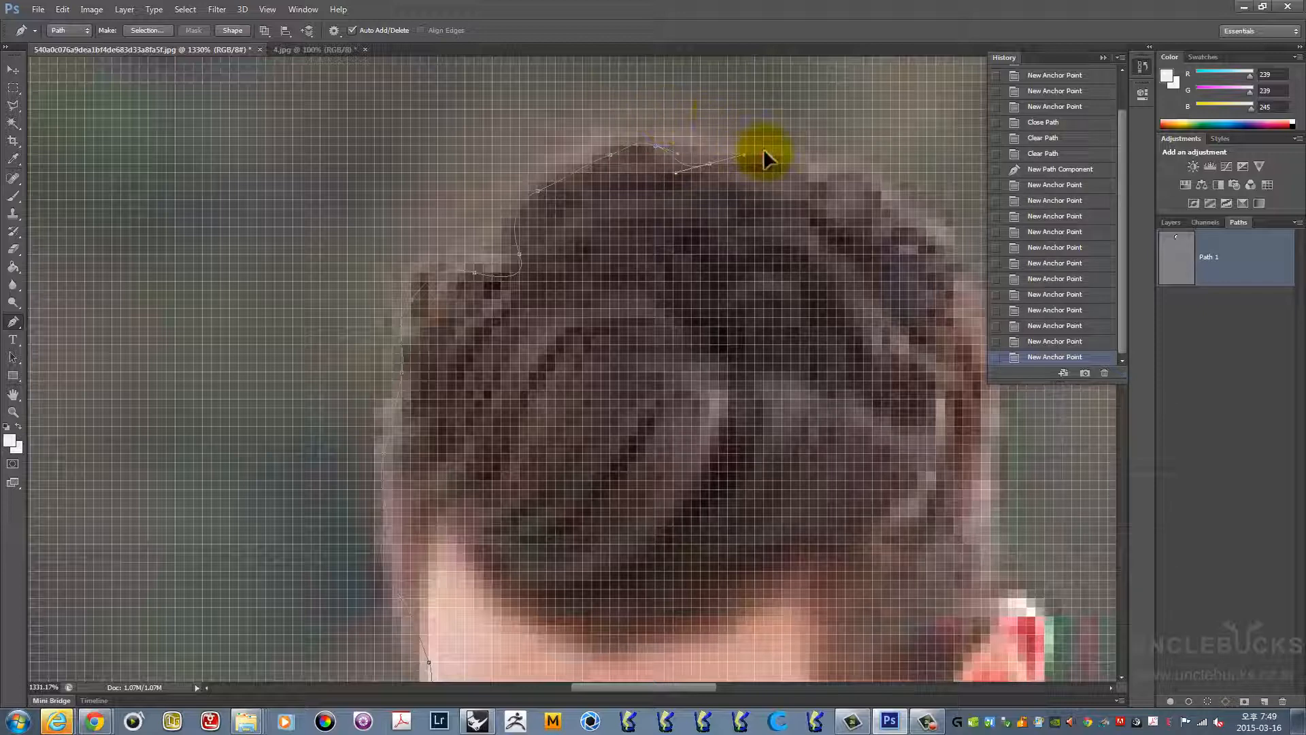
# Trace the path from the crown down the ear-side curve of the hair
pyautogui.moveTo(818, 182); pyautogui.dragTo(845, 181)
pyautogui.click(888, 212)
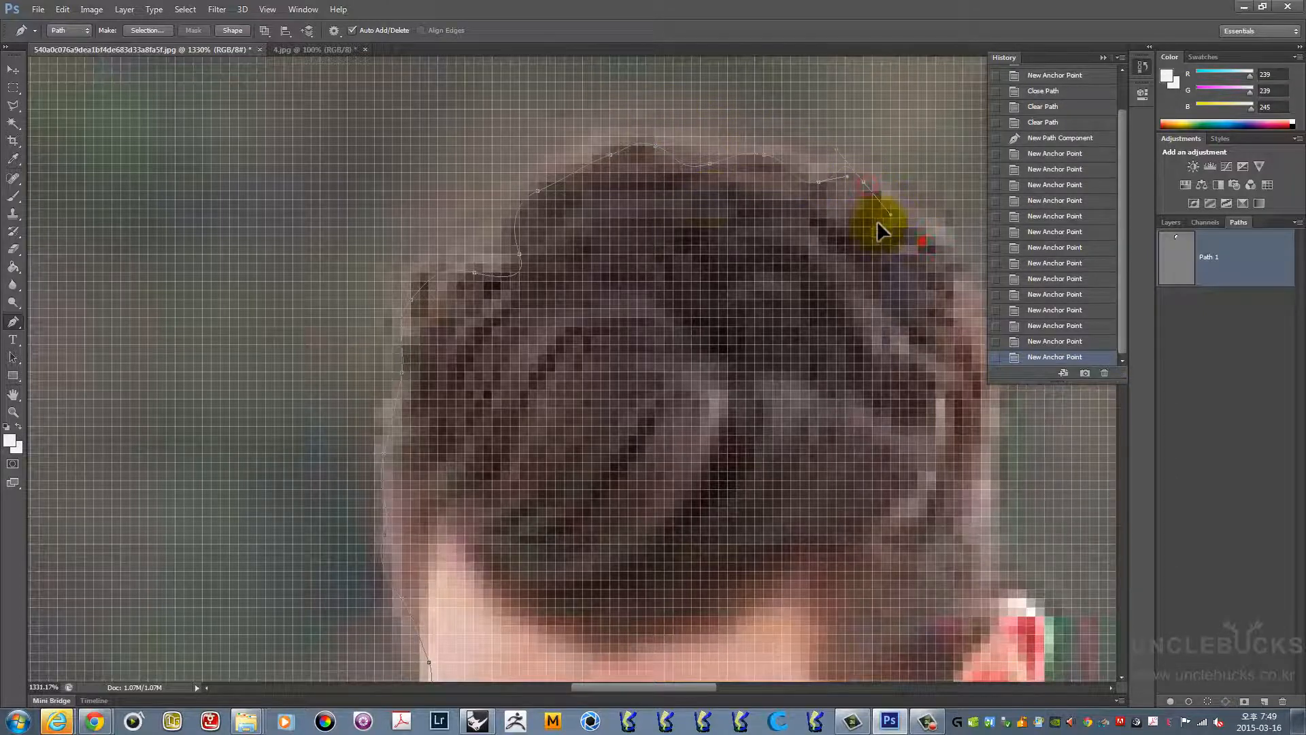
pyautogui.press('space')
pyautogui.moveTo(922, 241); pyautogui.dragTo(702, 245)
pyautogui.click(656, 174)
pyautogui.moveTo(715, 261); pyautogui.dragTo(734, 291)
pyautogui.press('space')
pyautogui.moveTo(743, 354); pyautogui.dragTo(759, 211)
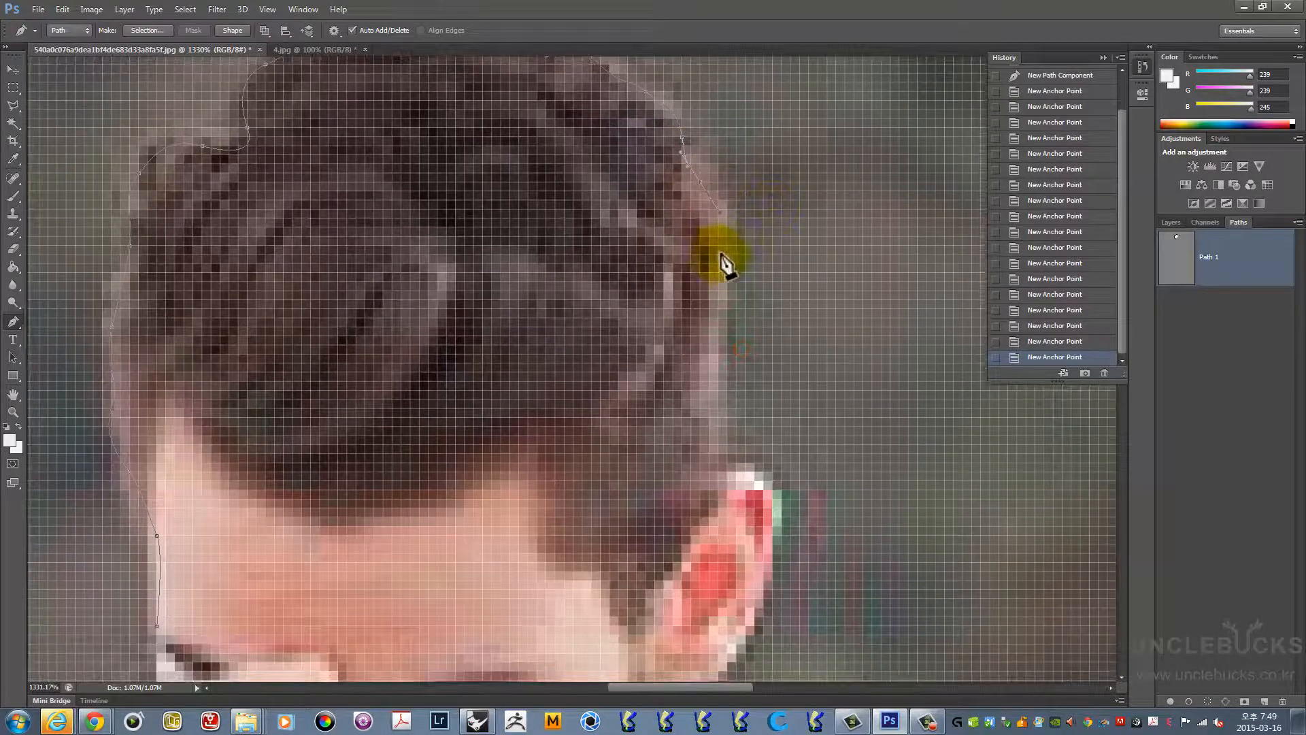
# Extend the path down the side hair and around the outer edge of the ear to the earlobe
pyautogui.moveTo(710, 333); pyautogui.dragTo(711, 348)
pyautogui.moveTo(717, 389); pyautogui.dragTo(733, 424)
pyautogui.press('space')
pyautogui.moveTo(724, 477); pyautogui.dragTo(747, 417)
pyautogui.press('space')
pyautogui.moveTo(746, 424); pyautogui.dragTo(725, 438)
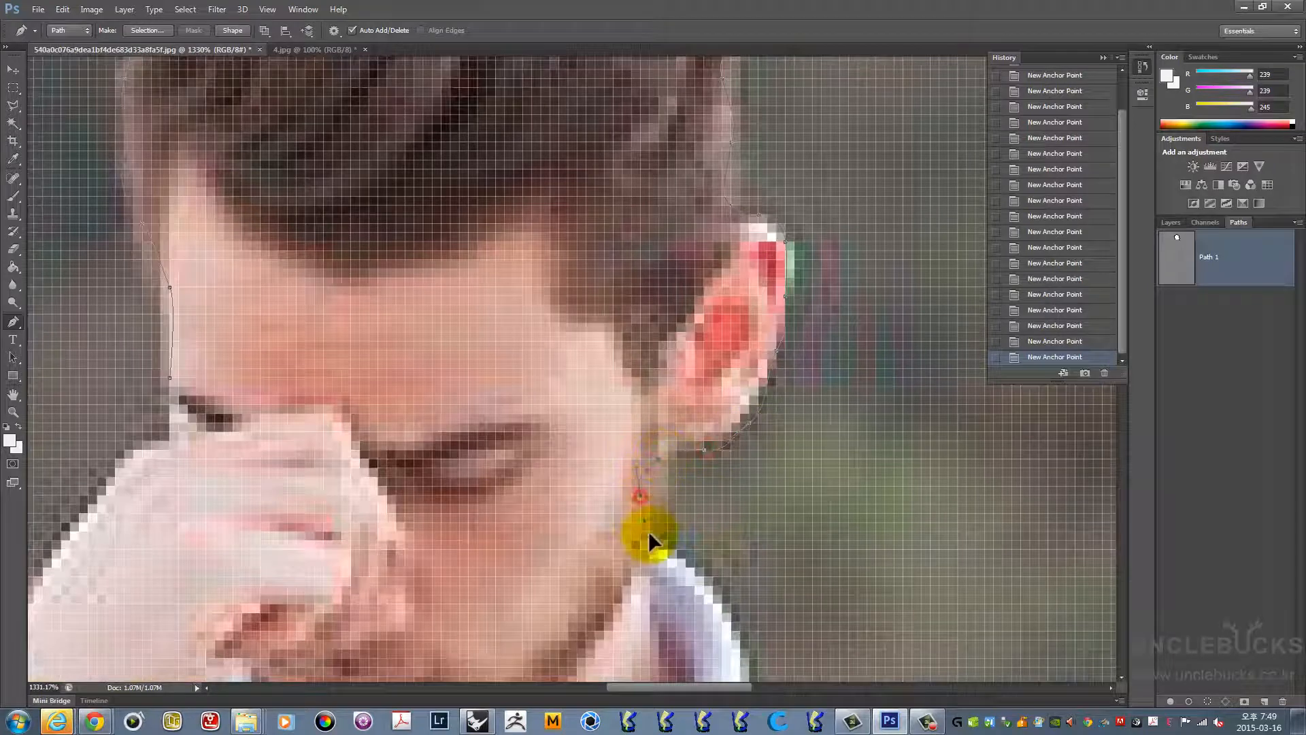
# Continue the path from the neck below the ear along the shirt collar to the sweater
pyautogui.press('space')
pyautogui.moveTo(647, 531); pyautogui.dragTo(618, 306)
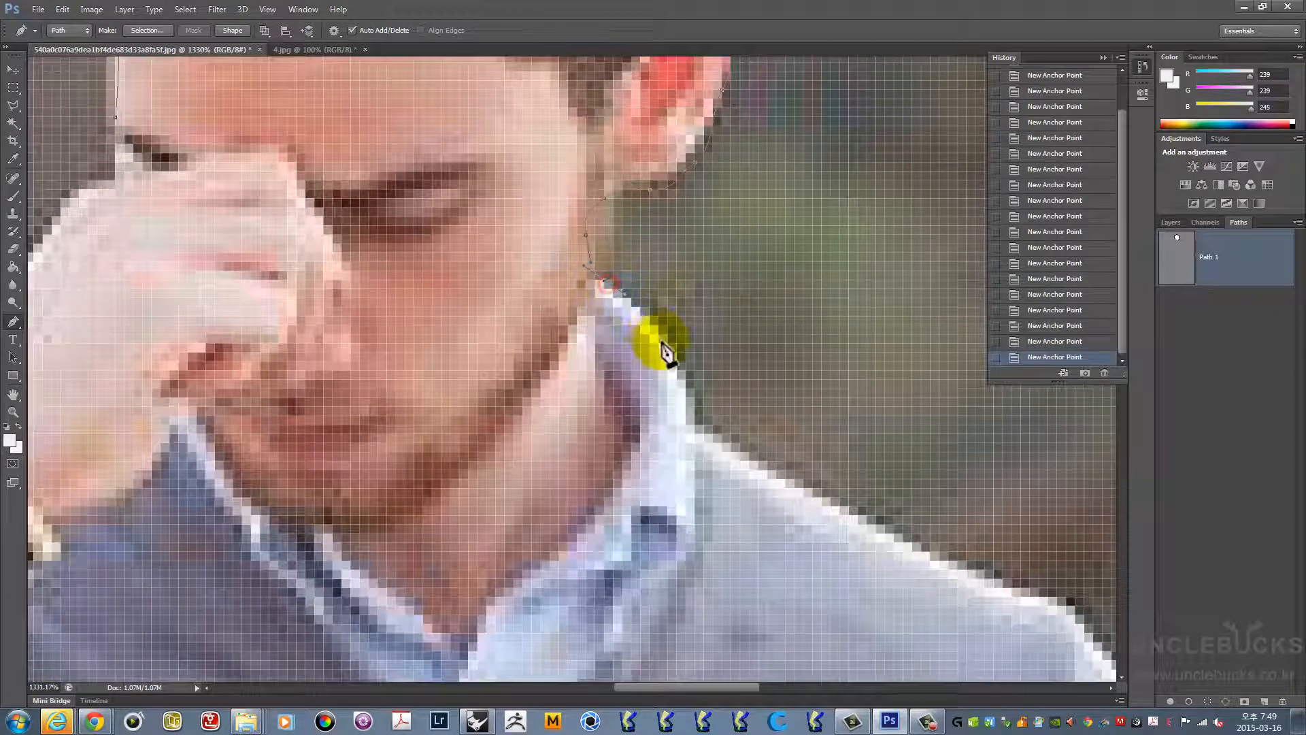
pyautogui.moveTo(671, 402); pyautogui.dragTo(688, 417)
pyautogui.press('space')
# Trace the path along the sloping top edge of the sweater shoulder
pyautogui.moveTo(747, 459); pyautogui.dragTo(631, 320)
pyautogui.moveTo(653, 336); pyautogui.dragTo(672, 343)
pyautogui.moveTo(752, 382); pyautogui.dragTo(772, 391)
pyautogui.moveTo(861, 427); pyautogui.dragTo(717, 213)
pyautogui.press('space')
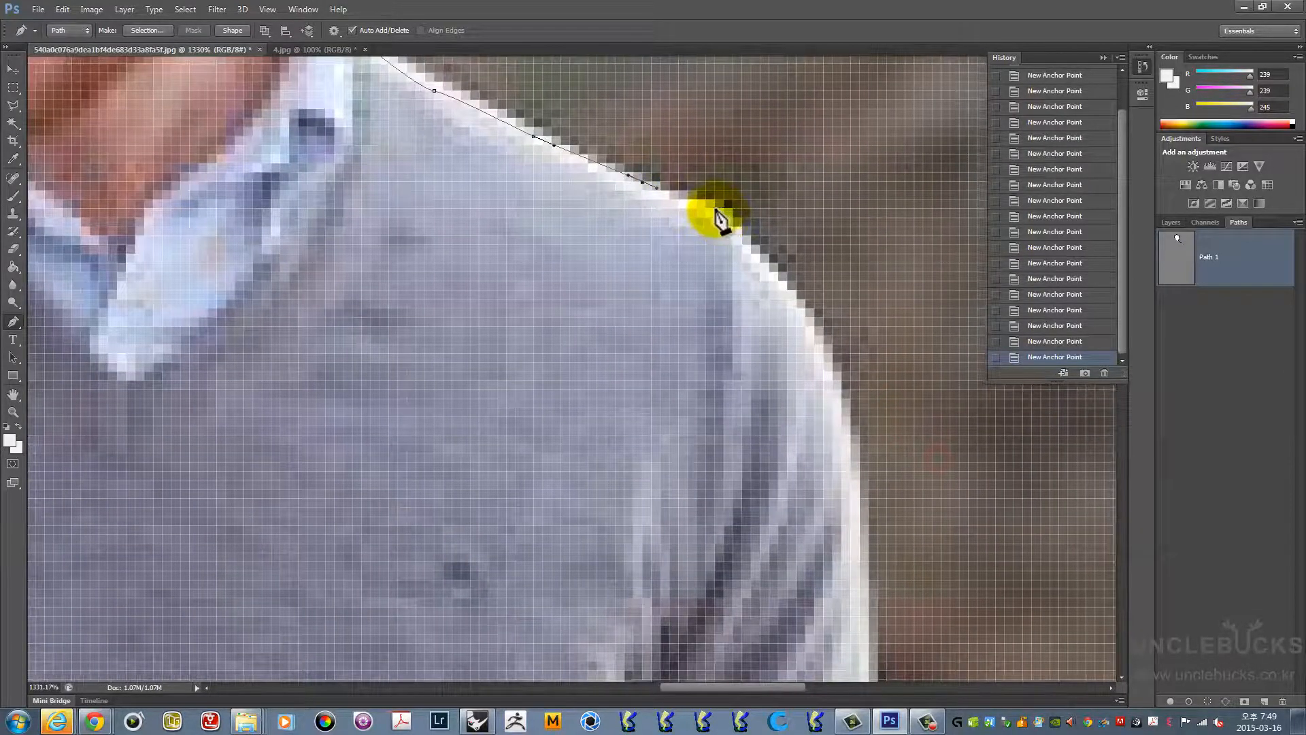
# Trace the path around the rounded shoulder of the sweater to the top of the outer sleeve
pyautogui.moveTo(716, 205); pyautogui.dragTo(741, 234)
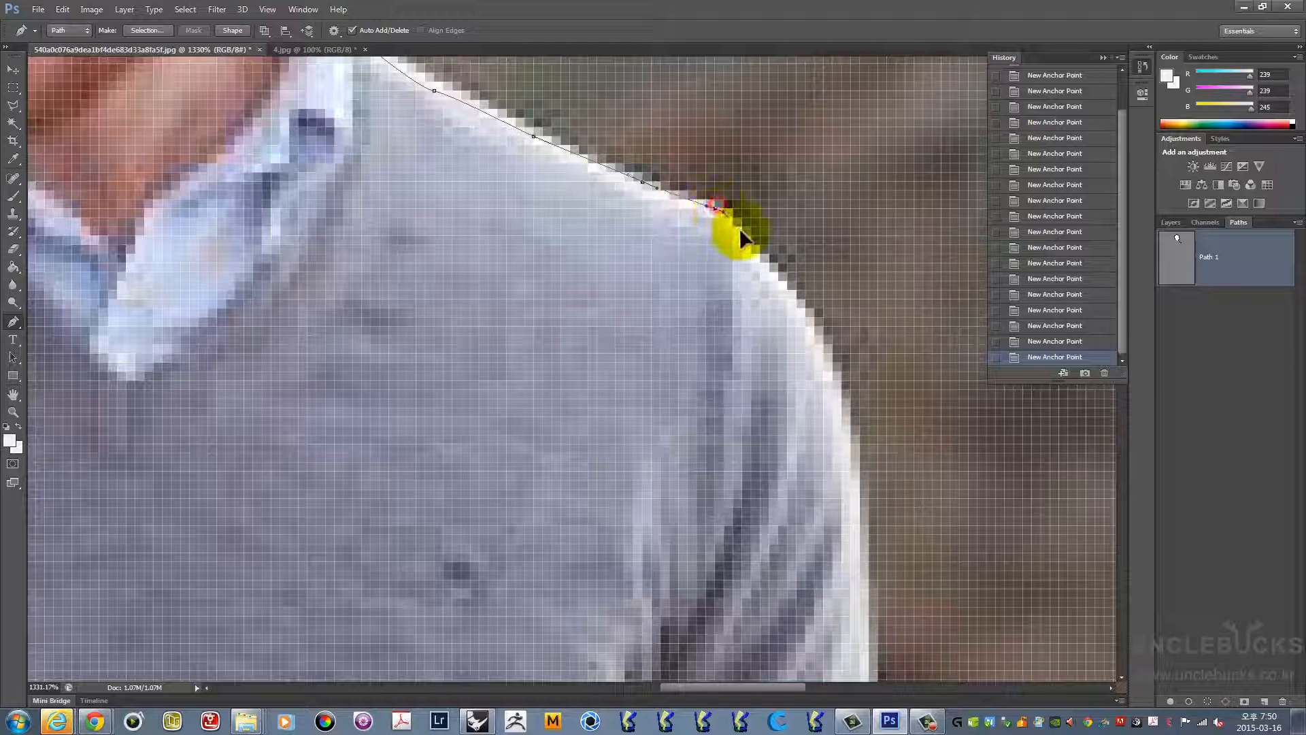
pyautogui.click(769, 262)
pyautogui.click(814, 335)
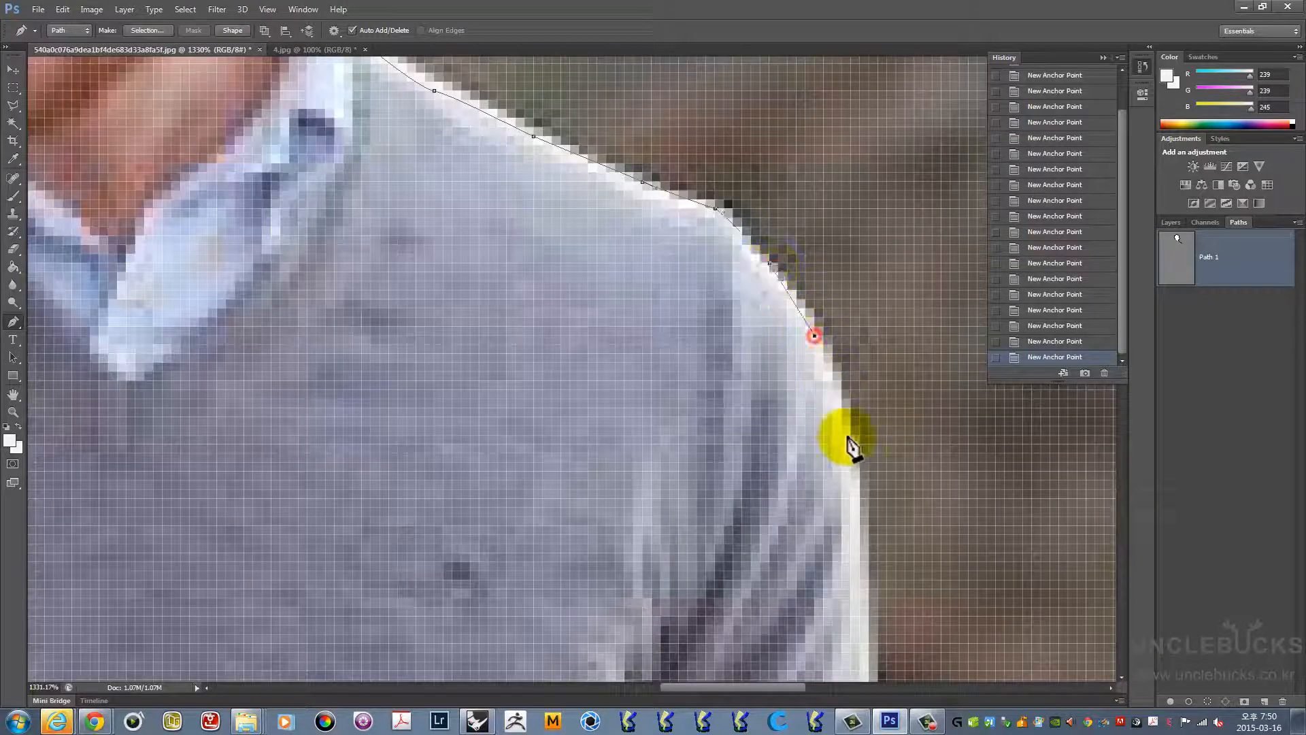
pyautogui.click(847, 446)
# Continue the path down the outer edge of the upper sleeve, alongside the armpit folds
pyautogui.press('space')
pyautogui.moveTo(849, 450); pyautogui.dragTo(761, 225)
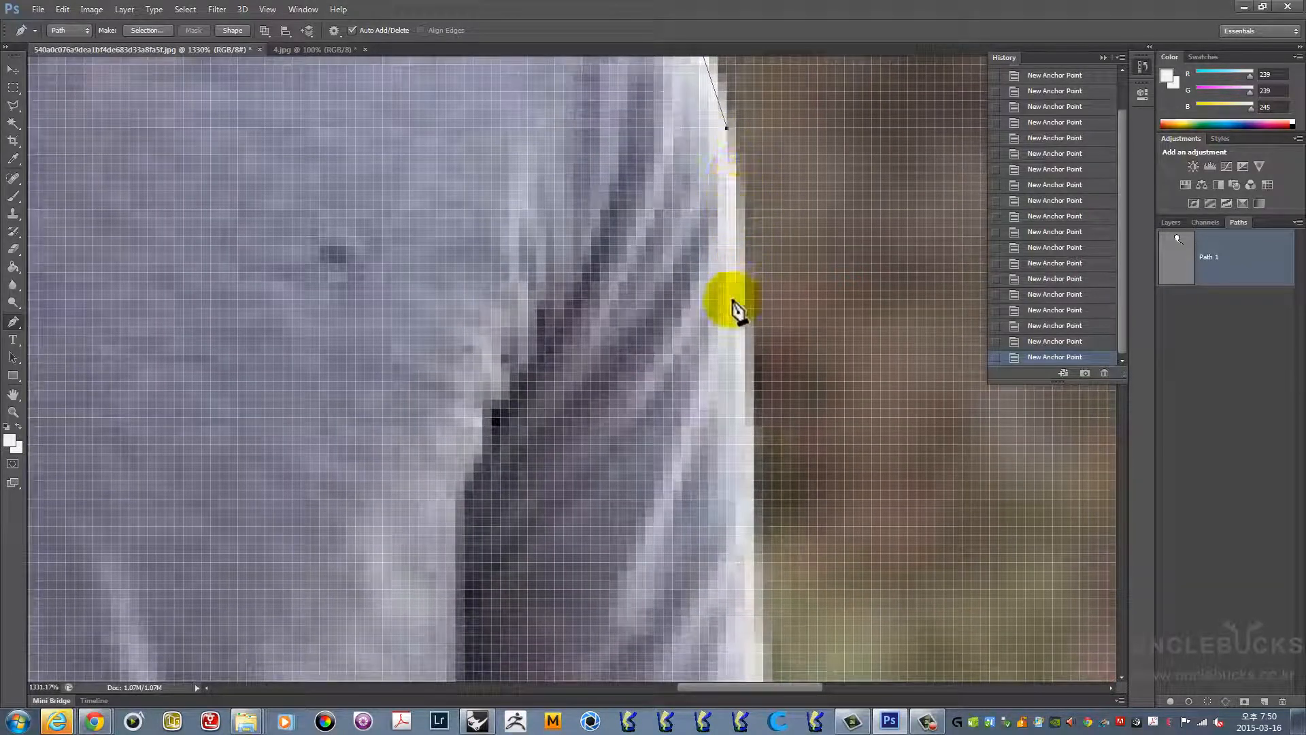
pyautogui.moveTo(744, 400); pyautogui.dragTo(729, 276)
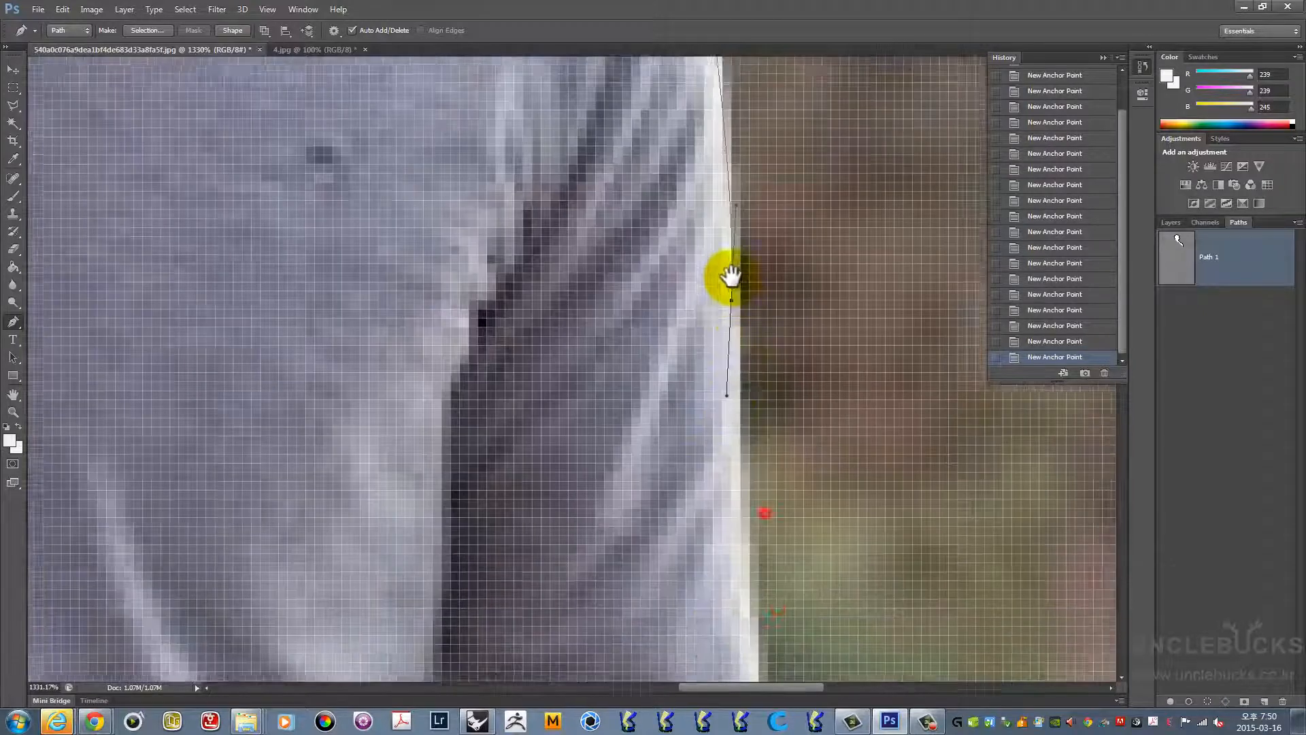
pyautogui.click(710, 314)
pyautogui.click(716, 370)
pyautogui.click(722, 427)
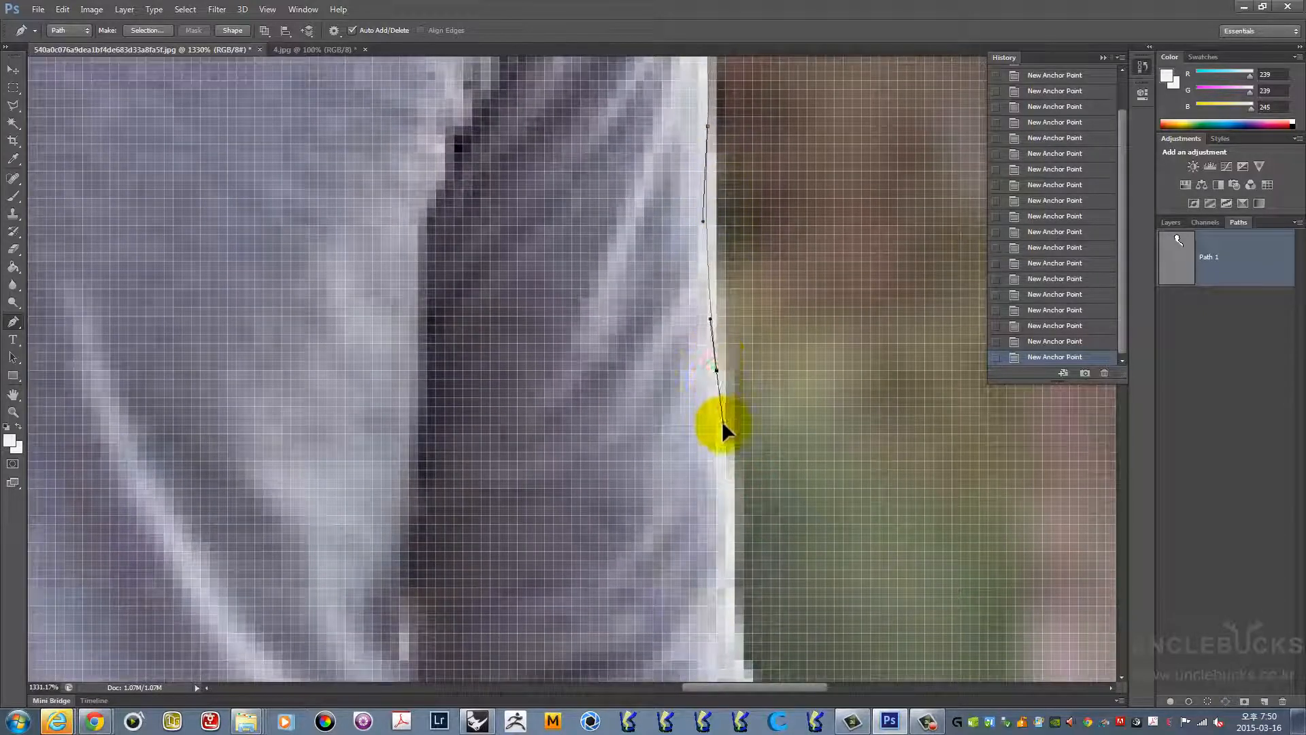
# Extend the path along the middle of the outer sleeve, following the small outward bulge at the elbow creases
pyautogui.scroll(-5, 734, 235)
pyautogui.moveTo(727, 250); pyautogui.dragTo(721, 286)
pyautogui.click(727, 321)
pyautogui.click(733, 339)
pyautogui.click(739, 358)
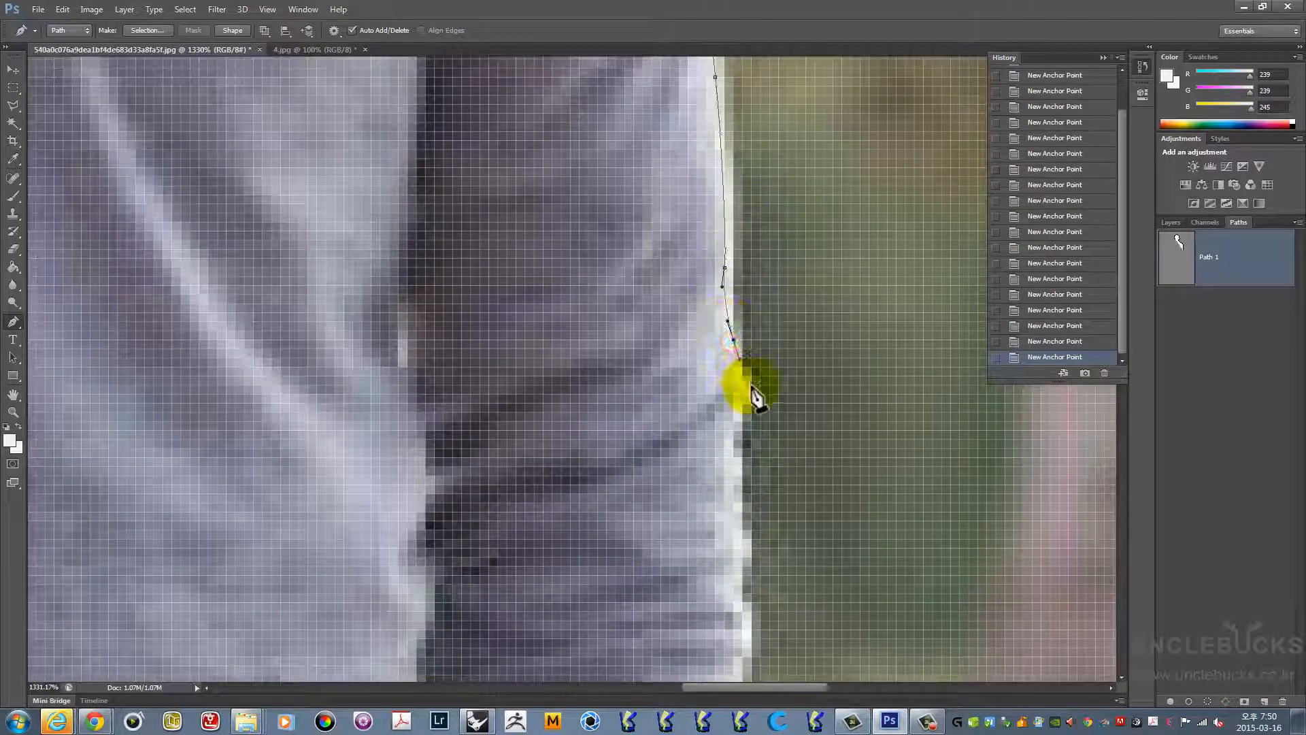
pyautogui.click(742, 416)
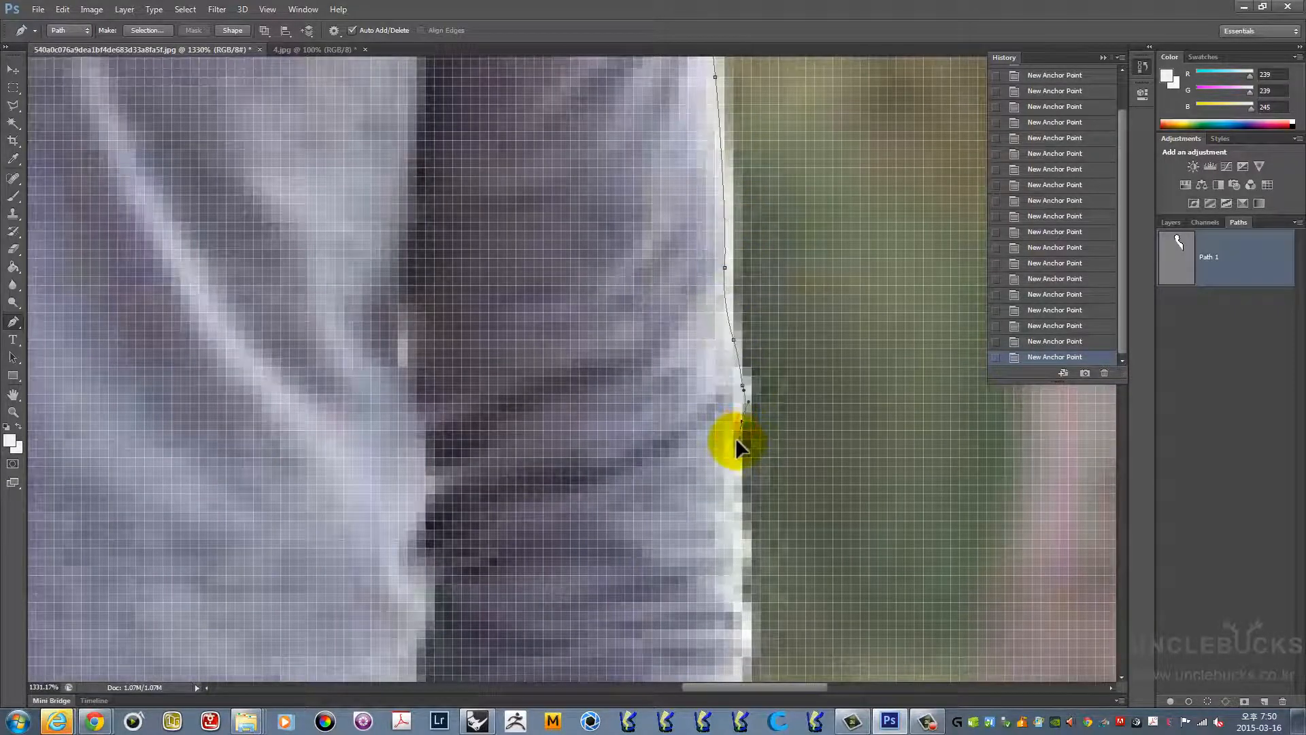
# Trace the path along the creased sleeve edge below the elbow bulge to the start of the forearm
pyautogui.scroll(-3, 729, 257)
pyautogui.click(724, 281)
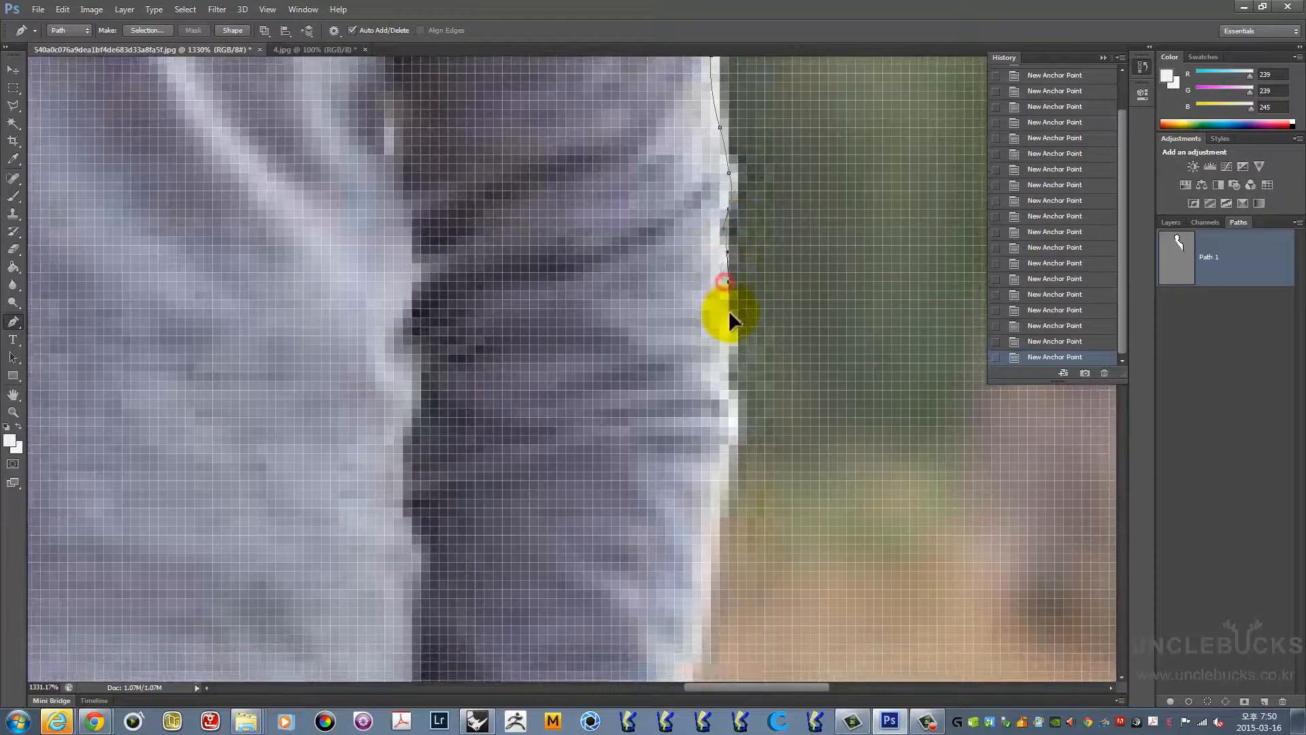
pyautogui.click(730, 333)
pyautogui.scroll(-2, 727, 377)
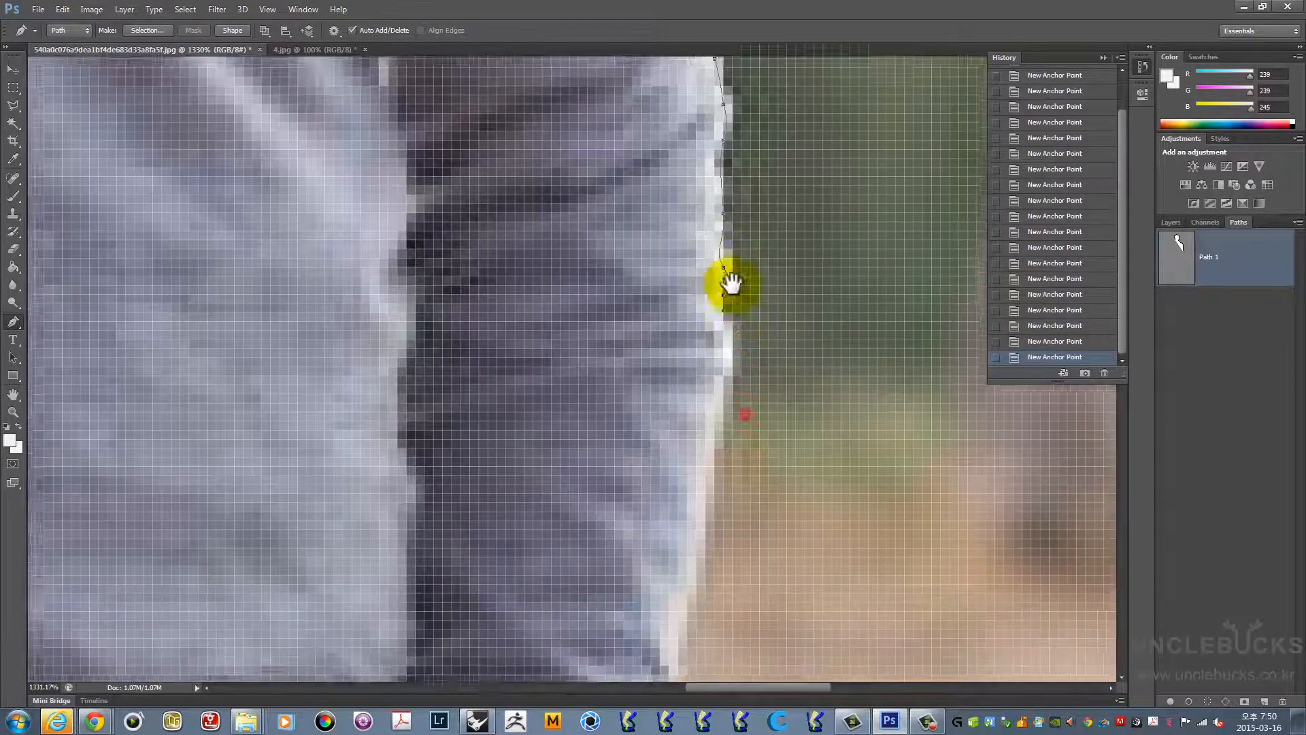
pyautogui.click(705, 418)
# Continue the path down the wrinkled forearm sleeve and past the white shirt cuff to the hand
pyautogui.scroll(-4, 726, 195)
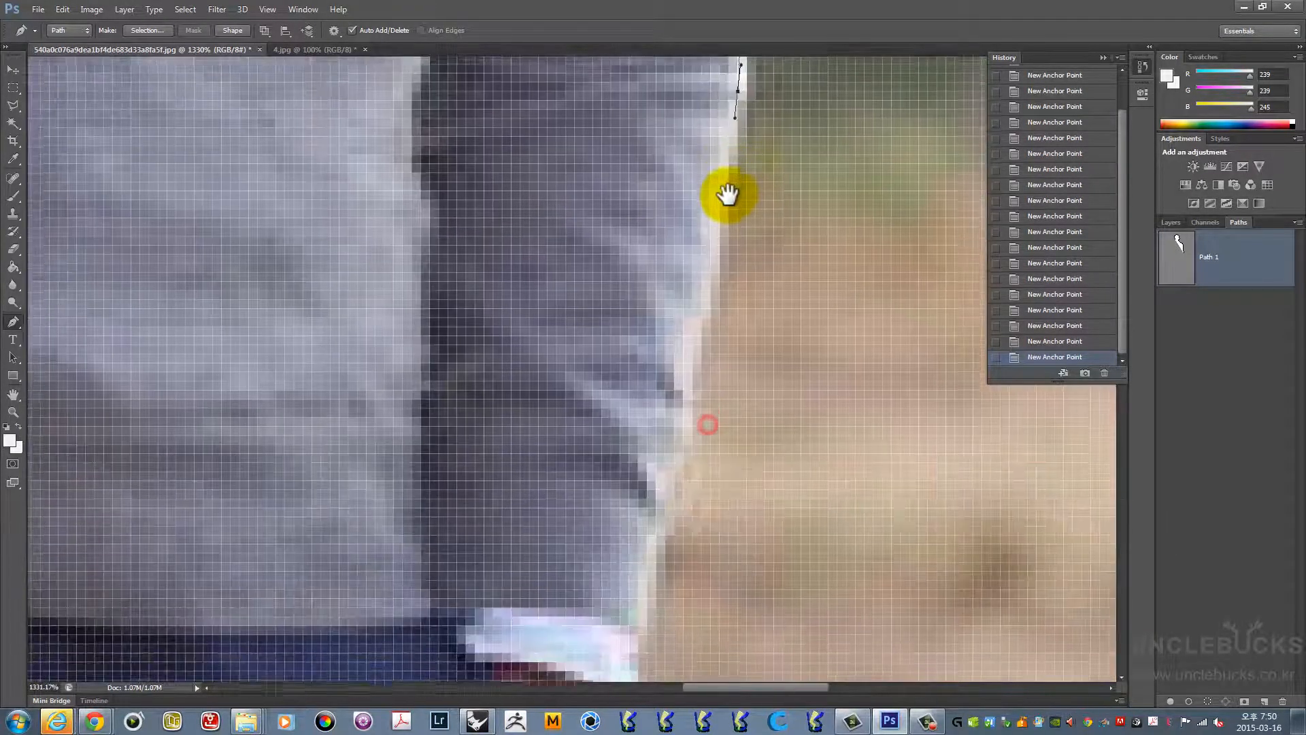
pyautogui.moveTo(702, 310); pyautogui.dragTo(692, 370)
pyautogui.moveTo(683, 427); pyautogui.dragTo(678, 346)
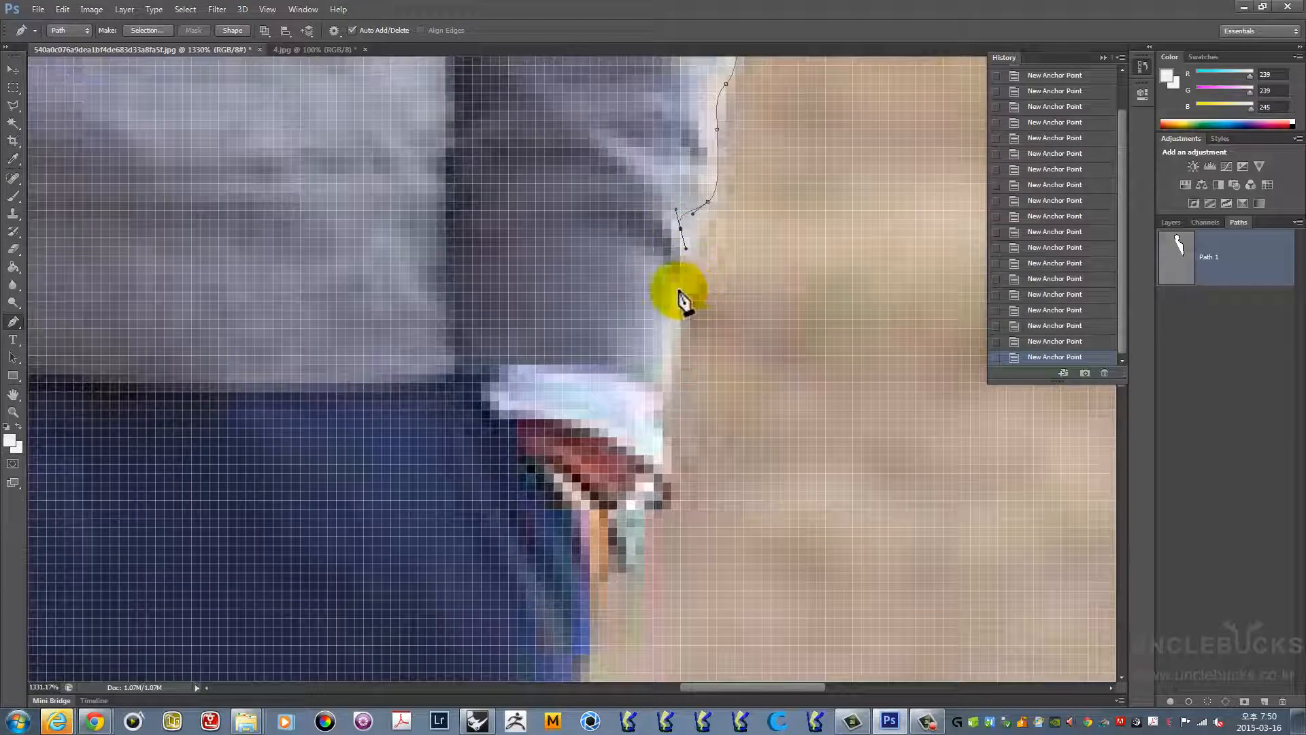
pyautogui.moveTo(670, 293); pyautogui.dragTo(664, 350)
pyautogui.moveTo(671, 411); pyautogui.dragTo(685, 238)
pyautogui.moveTo(673, 304); pyautogui.dragTo(668, 312)
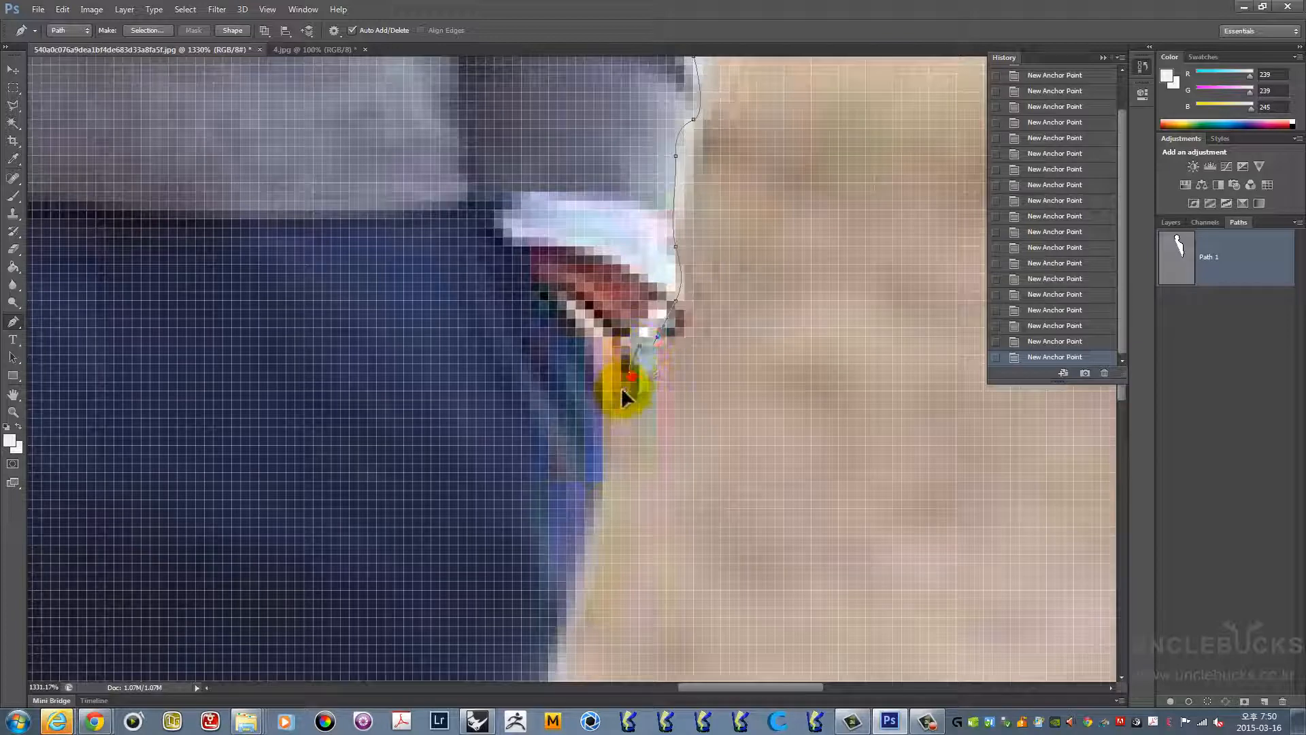
# Trace the path from the hand below the cuff down onto the outer edge of the jeans
pyautogui.moveTo(621, 388); pyautogui.dragTo(655, 268)
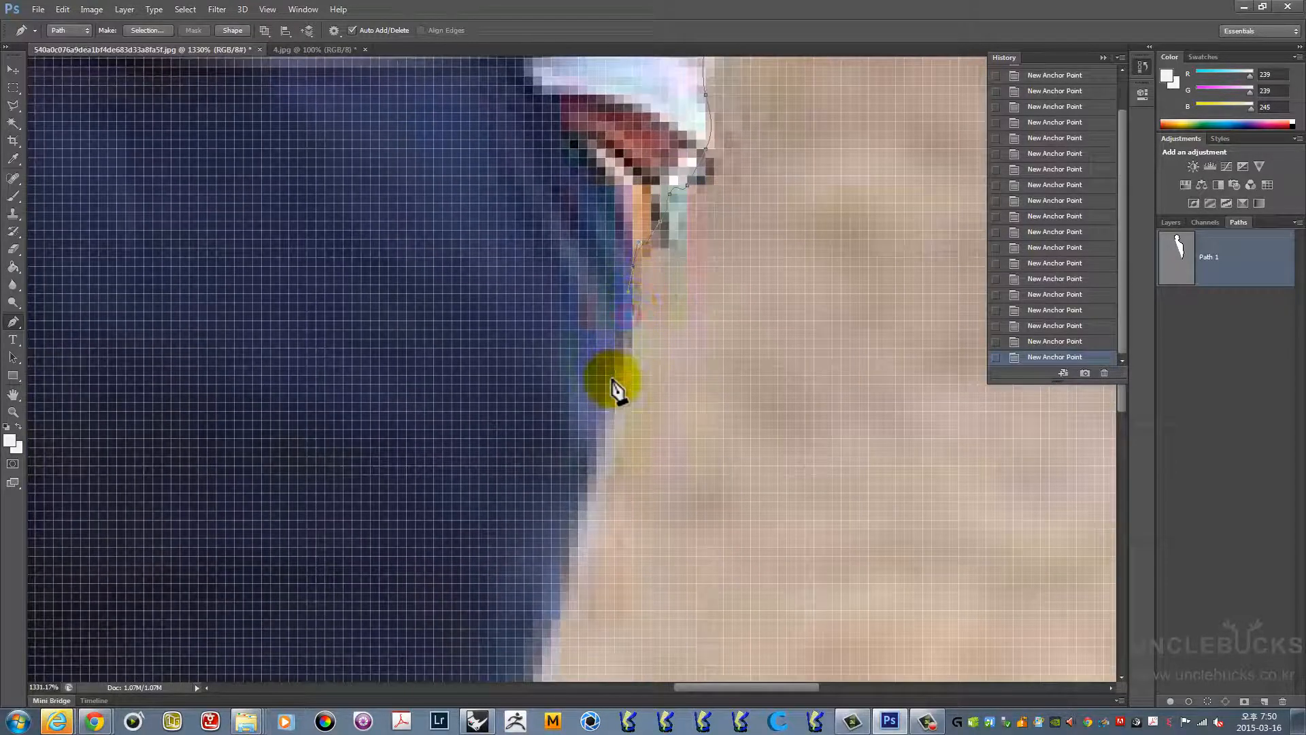
pyautogui.moveTo(606, 394); pyautogui.dragTo(600, 426)
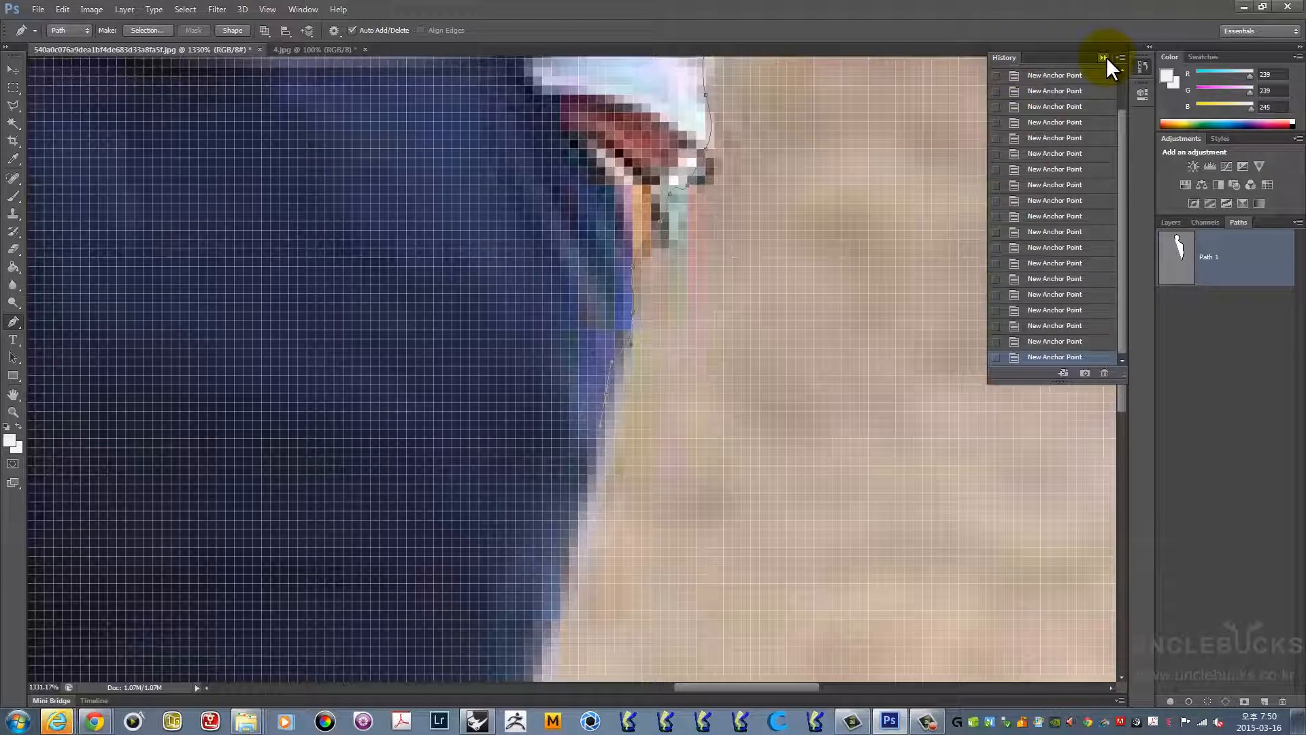
# Step back through the history states to remove the last anchor points placed below the shirt cuff
pyautogui.click(303, 9)
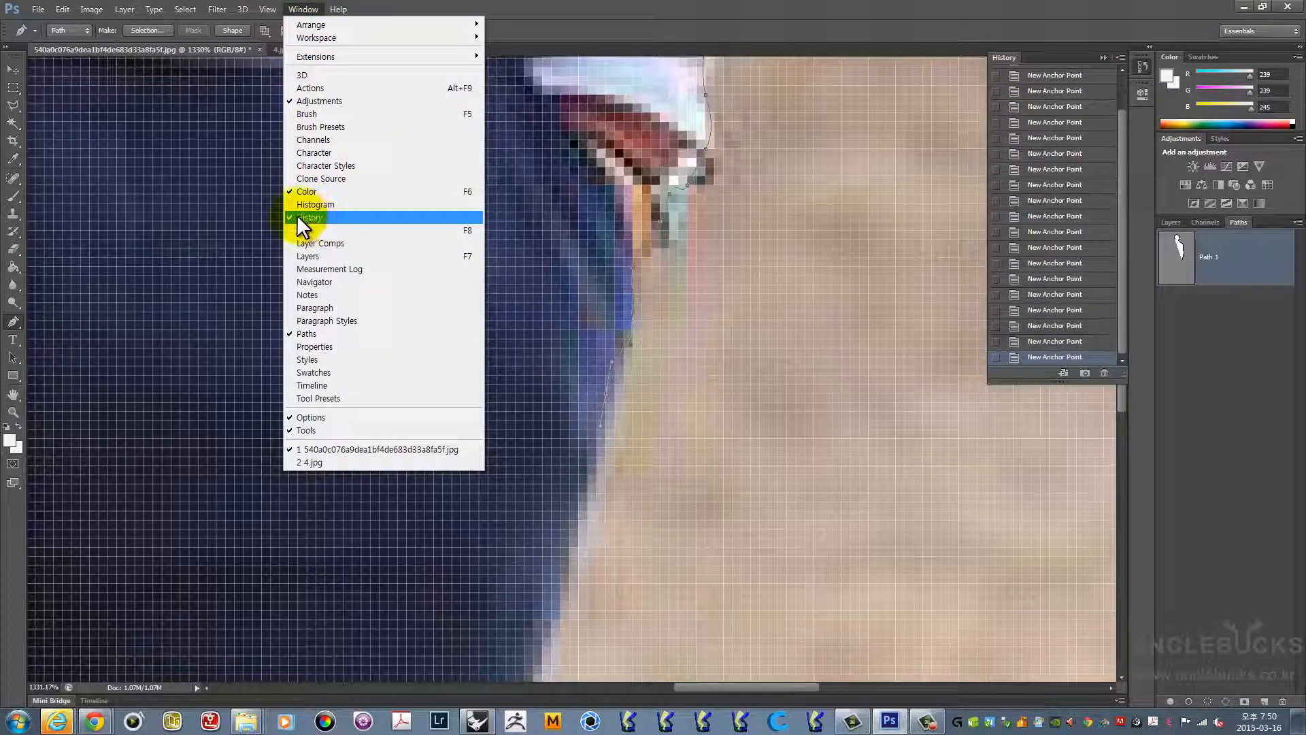
pyautogui.click(1044, 350)
pyautogui.click(1044, 342)
pyautogui.click(1047, 325)
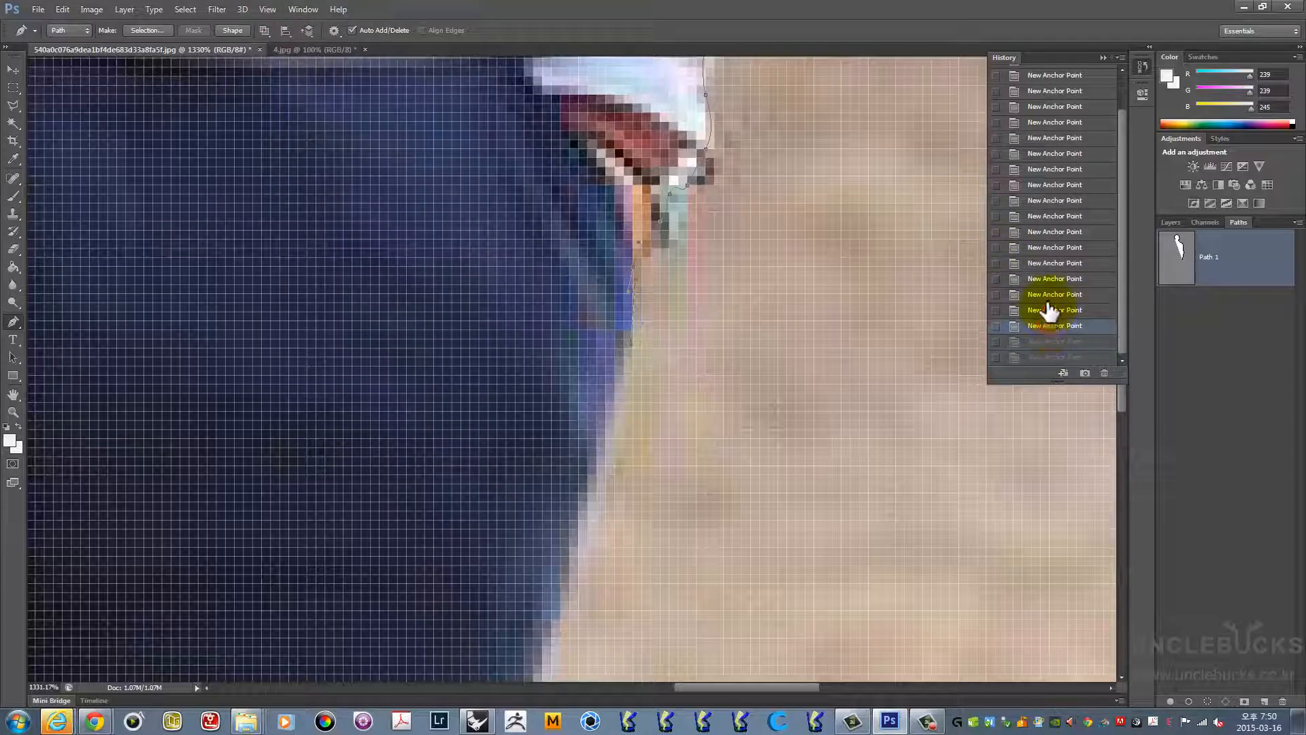
pyautogui.click(1049, 310)
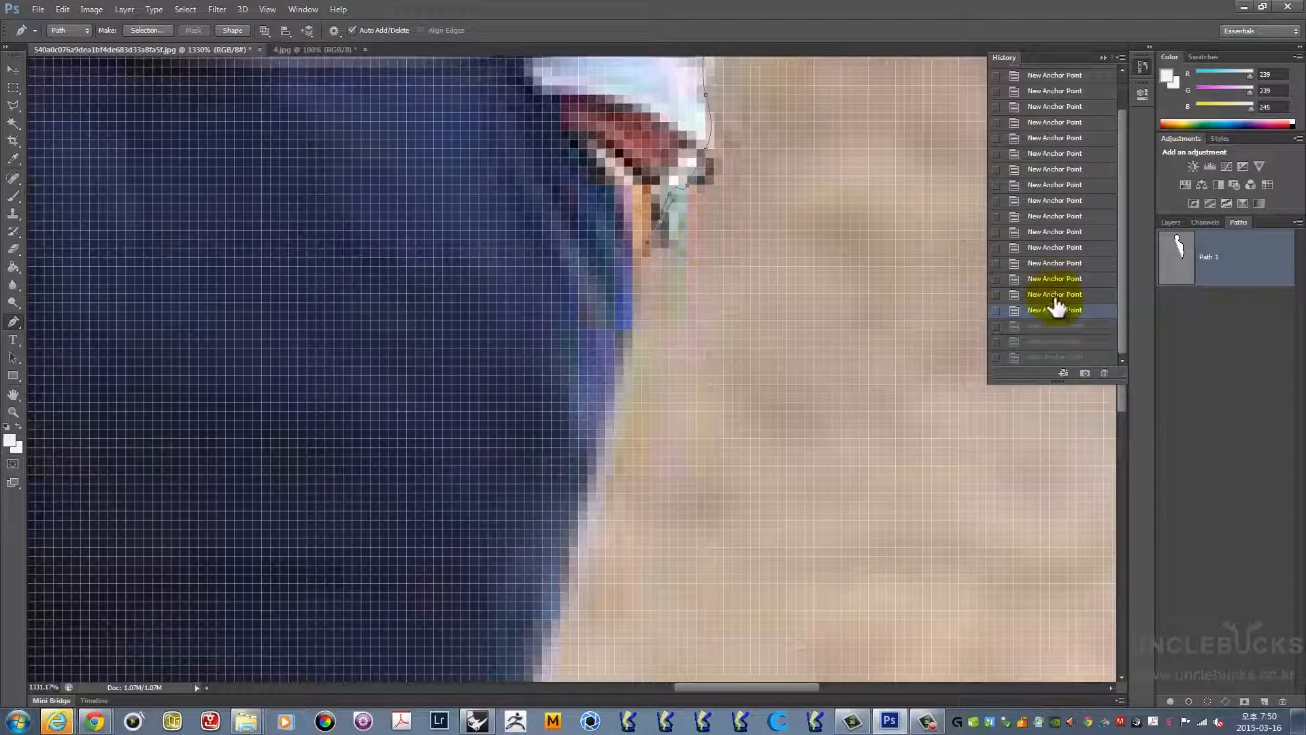
pyautogui.click(1050, 294)
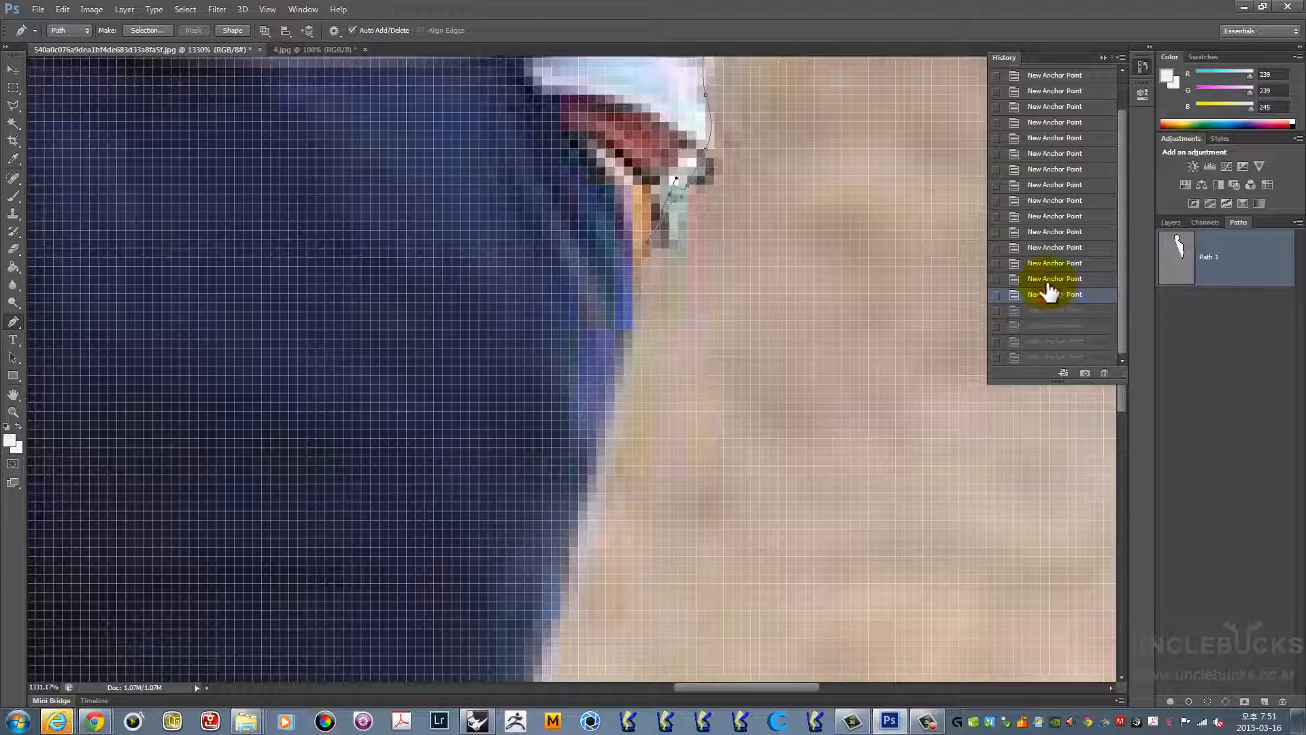
pyautogui.click(1044, 278)
pyautogui.click(1044, 262)
# Pick up the open path at the cuff and retrace it past the hand to the upper edge of the jeans
pyautogui.moveTo(717, 247); pyautogui.dragTo(688, 321)
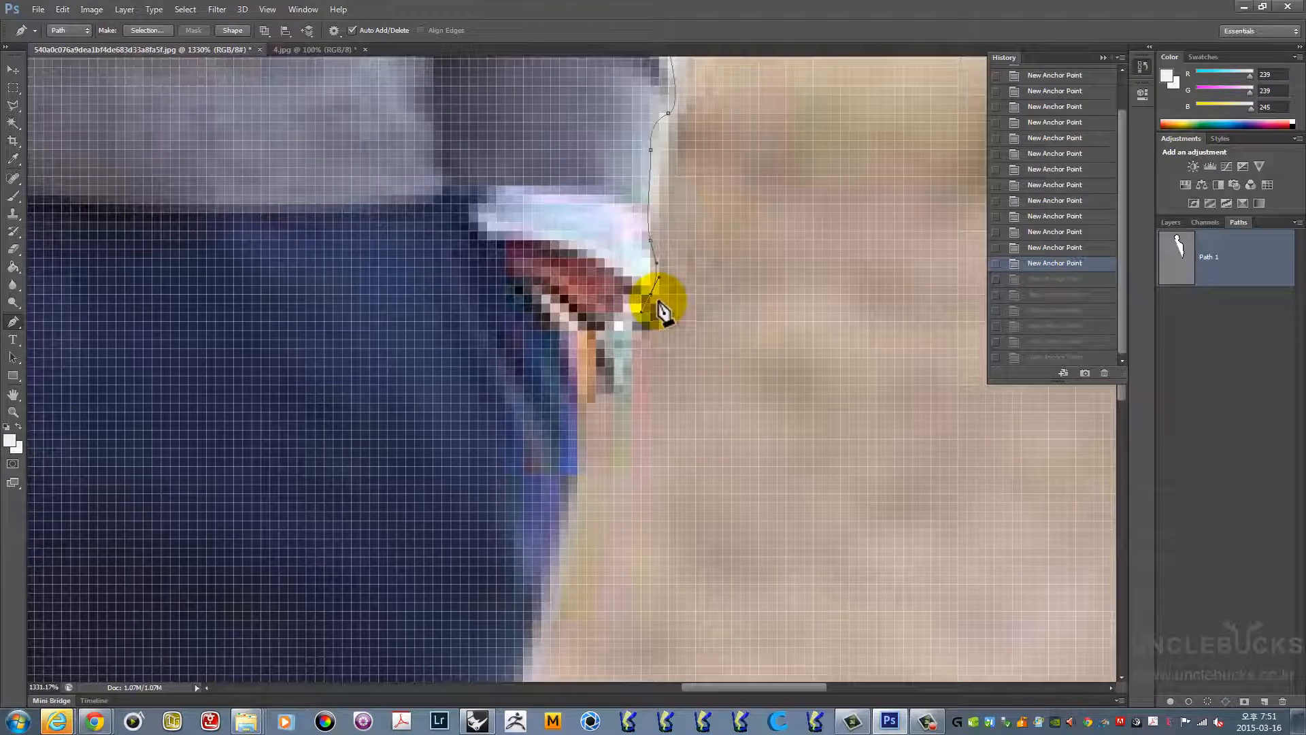
pyautogui.click(651, 298)
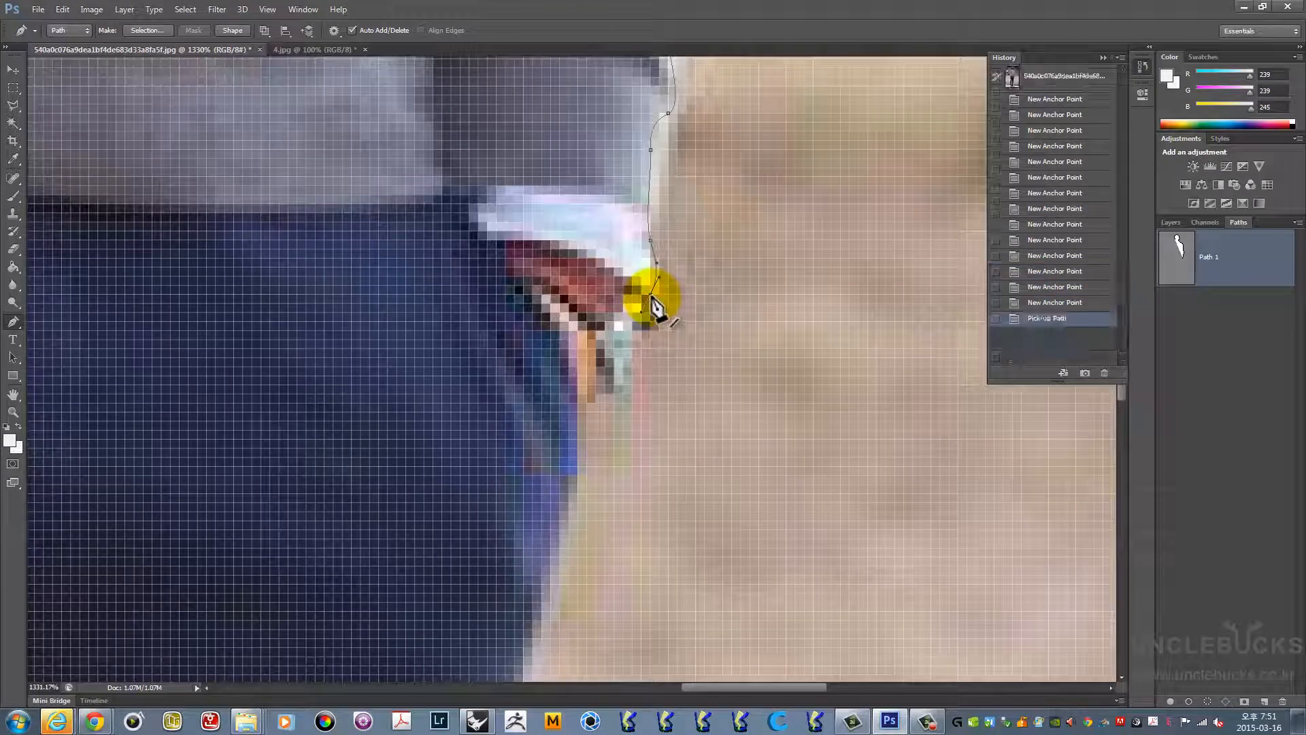
pyautogui.click(606, 352)
pyautogui.click(593, 401)
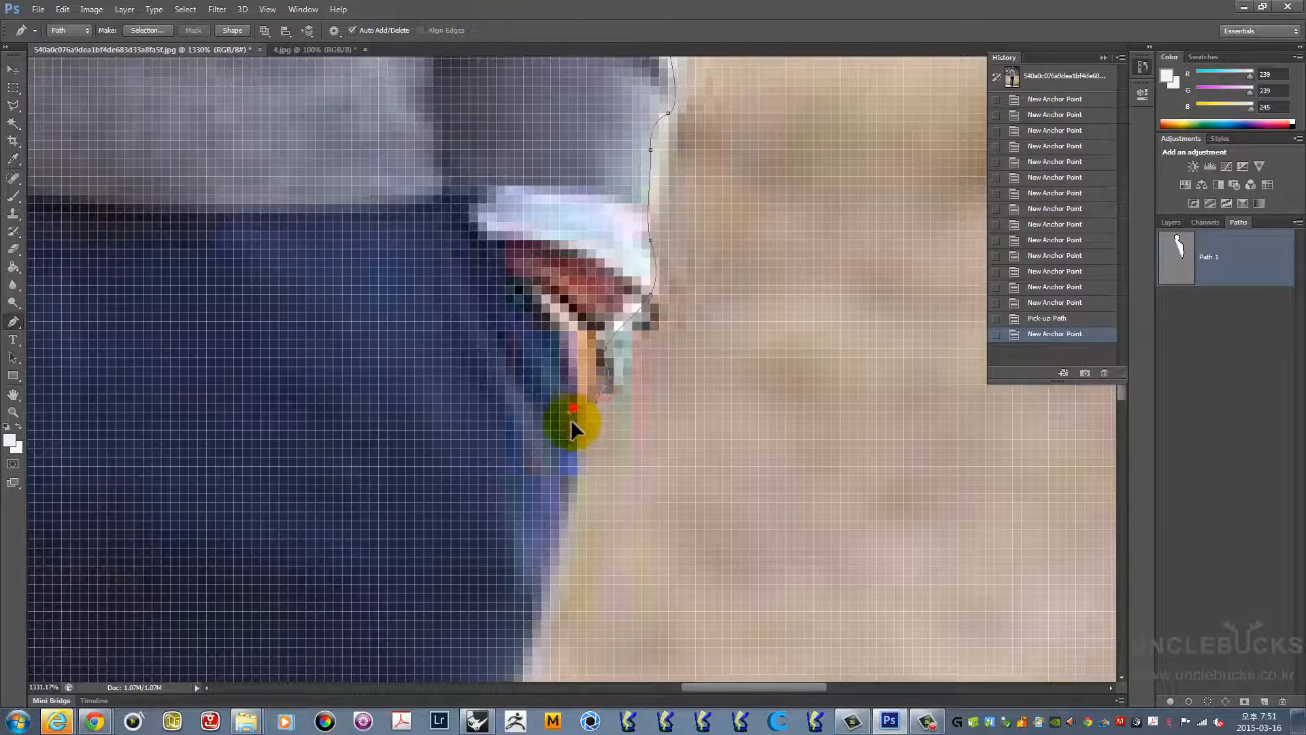
pyautogui.click(568, 420)
pyautogui.moveTo(575, 483); pyautogui.dragTo(621, 272)
pyautogui.click(607, 273)
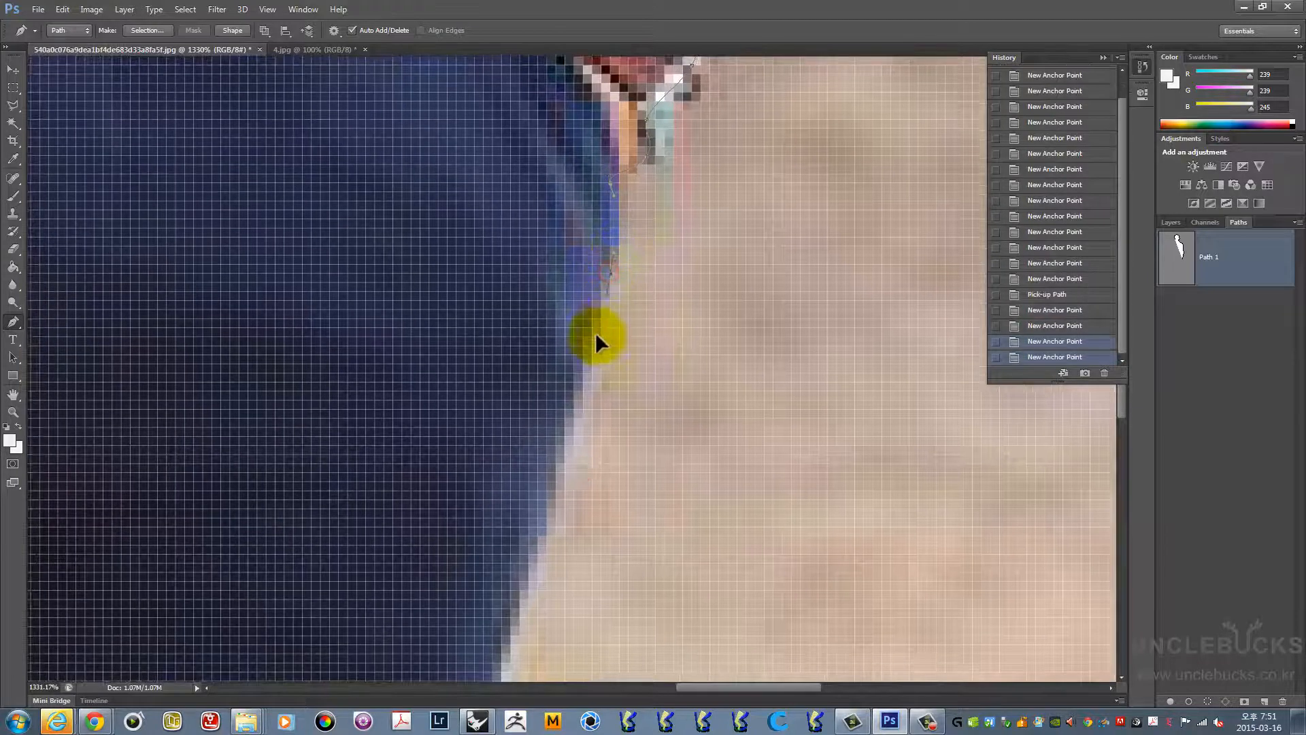
# Trace the path down the outer edge of the jeans along the thigh
pyautogui.click(580, 378)
pyautogui.moveTo(554, 457); pyautogui.dragTo(595, 301)
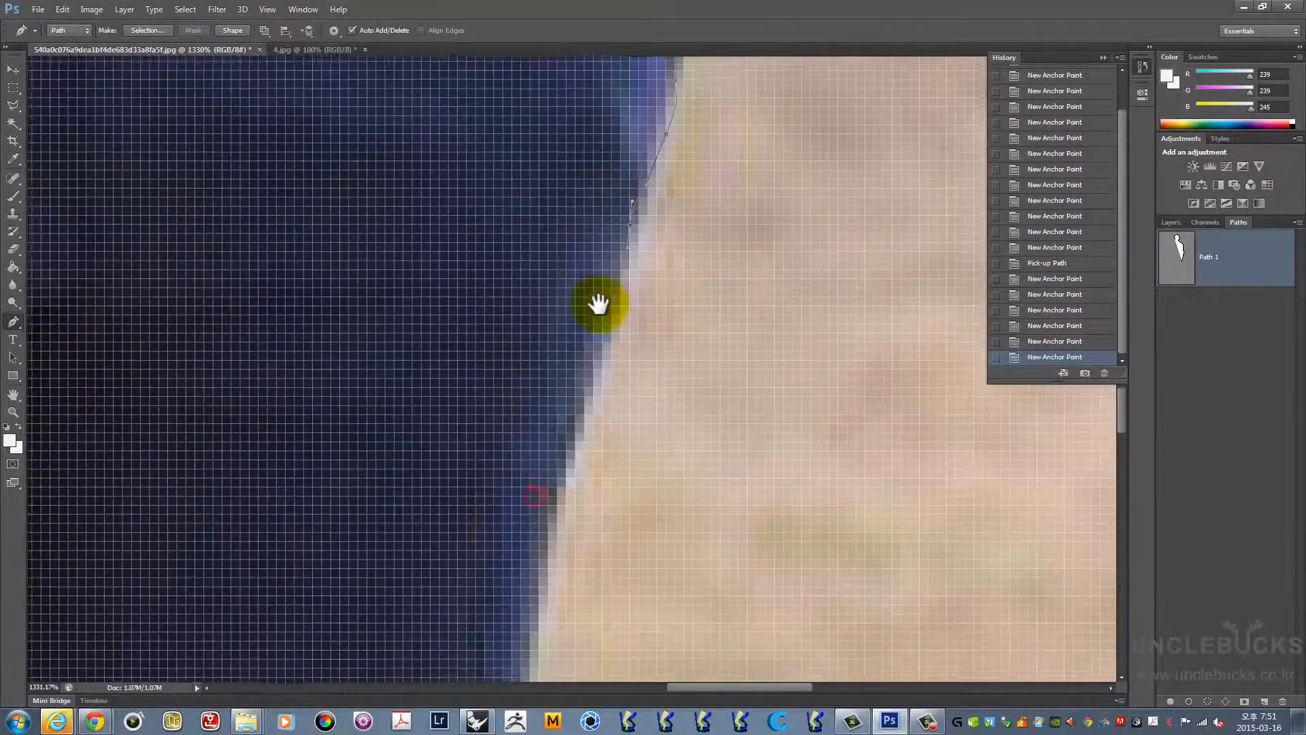
pyautogui.click(605, 325)
pyautogui.click(586, 393)
pyautogui.click(575, 431)
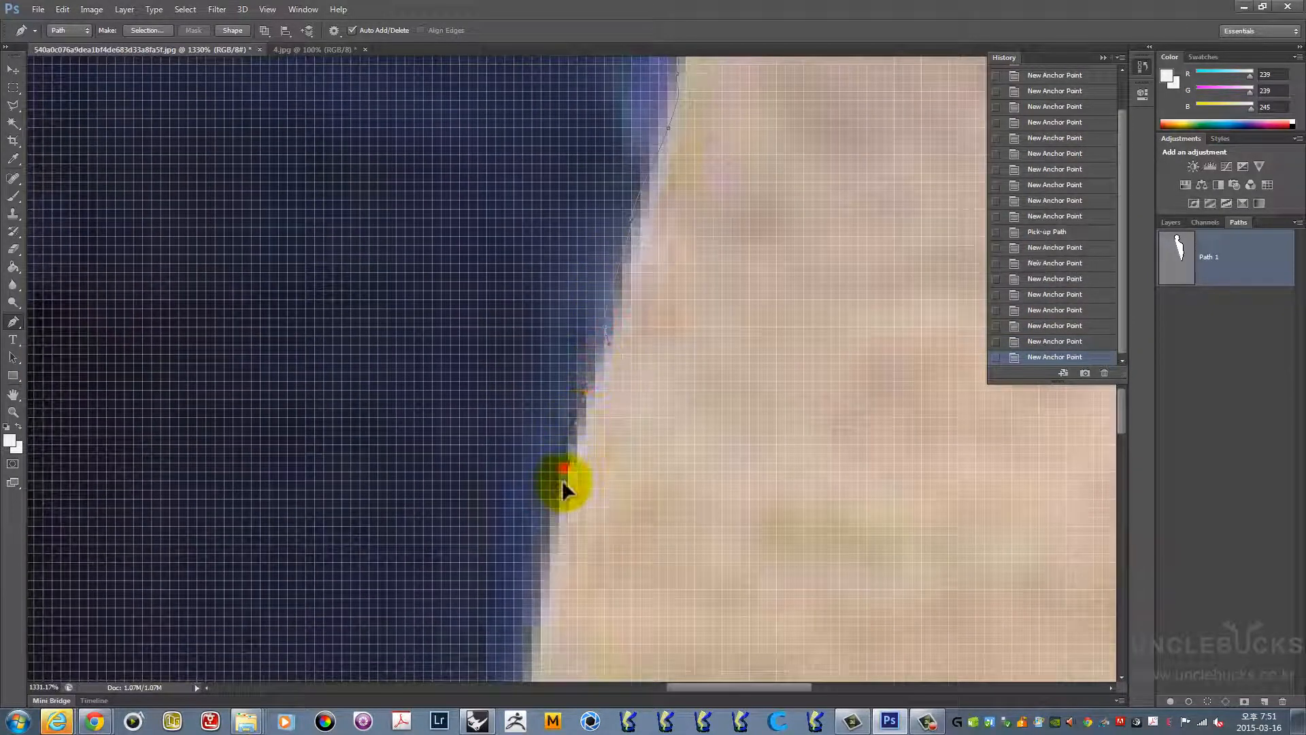
pyautogui.click(563, 480)
# Reshape the path beside the shirt cuff by moving a curve control point with the Direct Selection Tool
pyautogui.moveTo(651, 299); pyautogui.dragTo(610, 454)
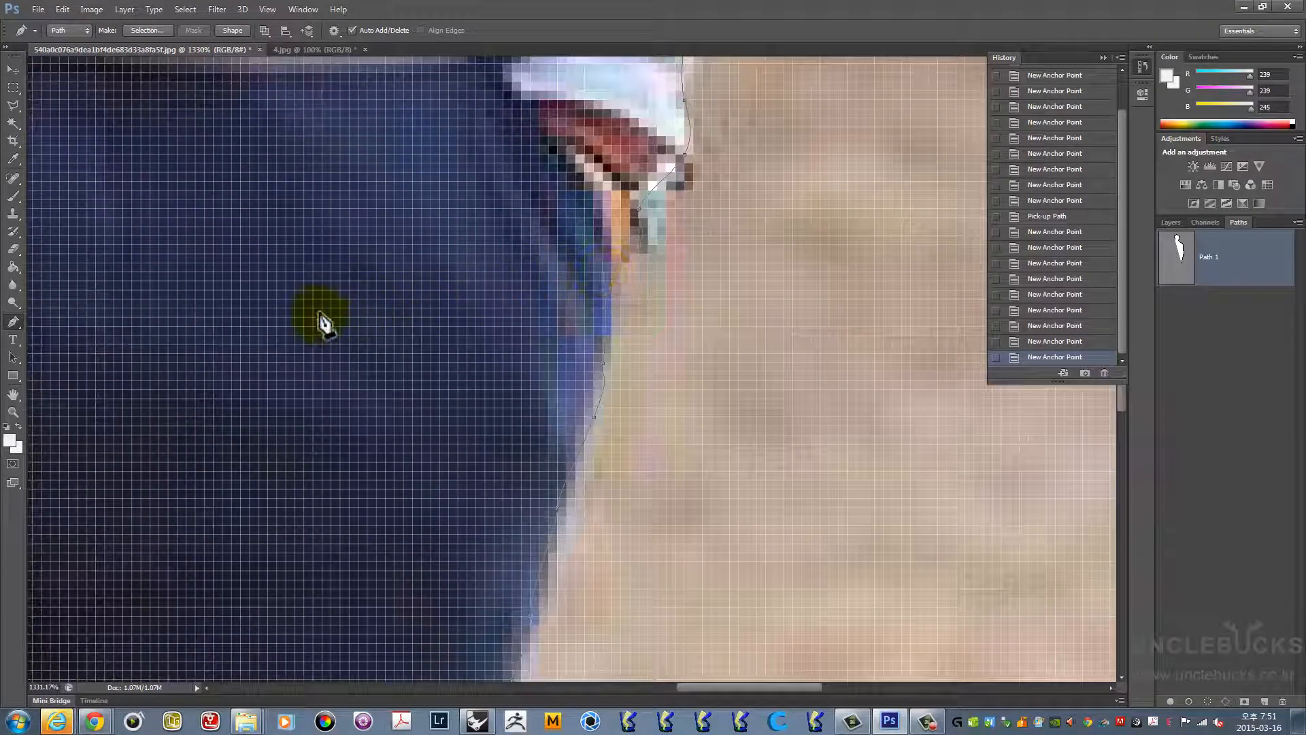
pyautogui.click(15, 355)
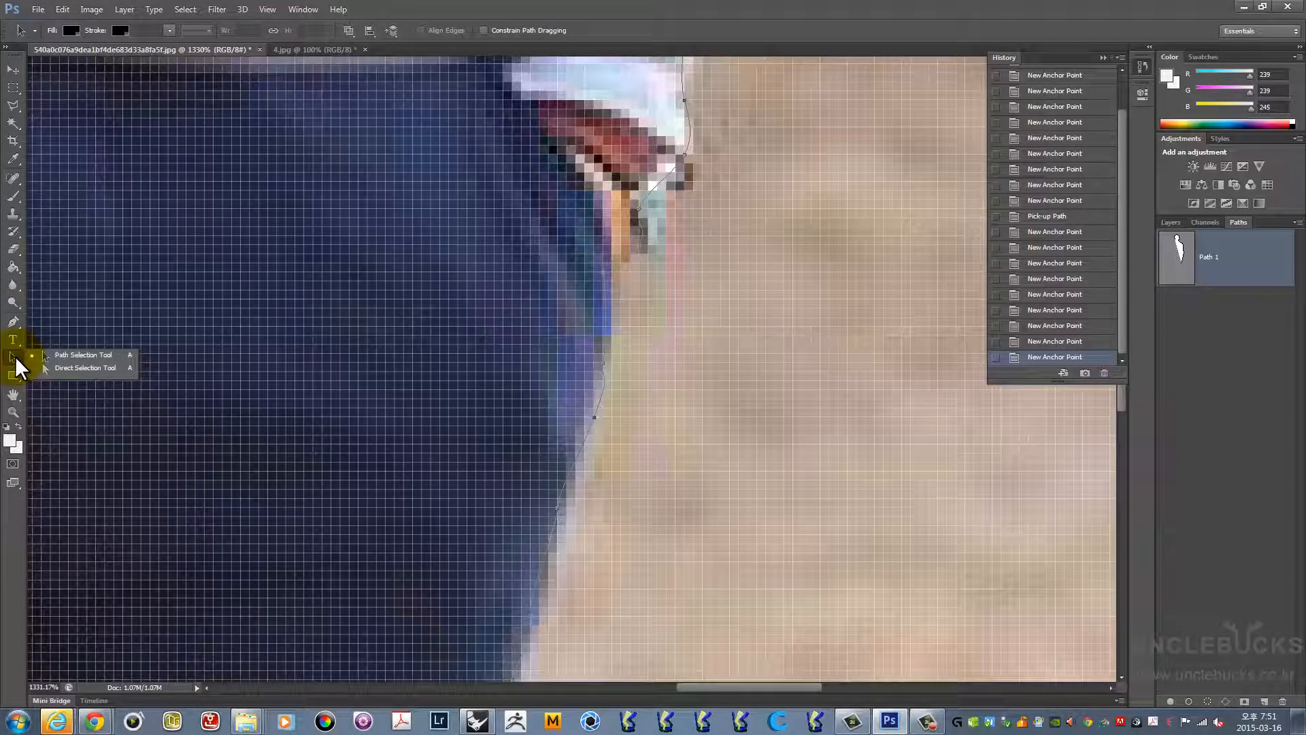
pyautogui.click(72, 366)
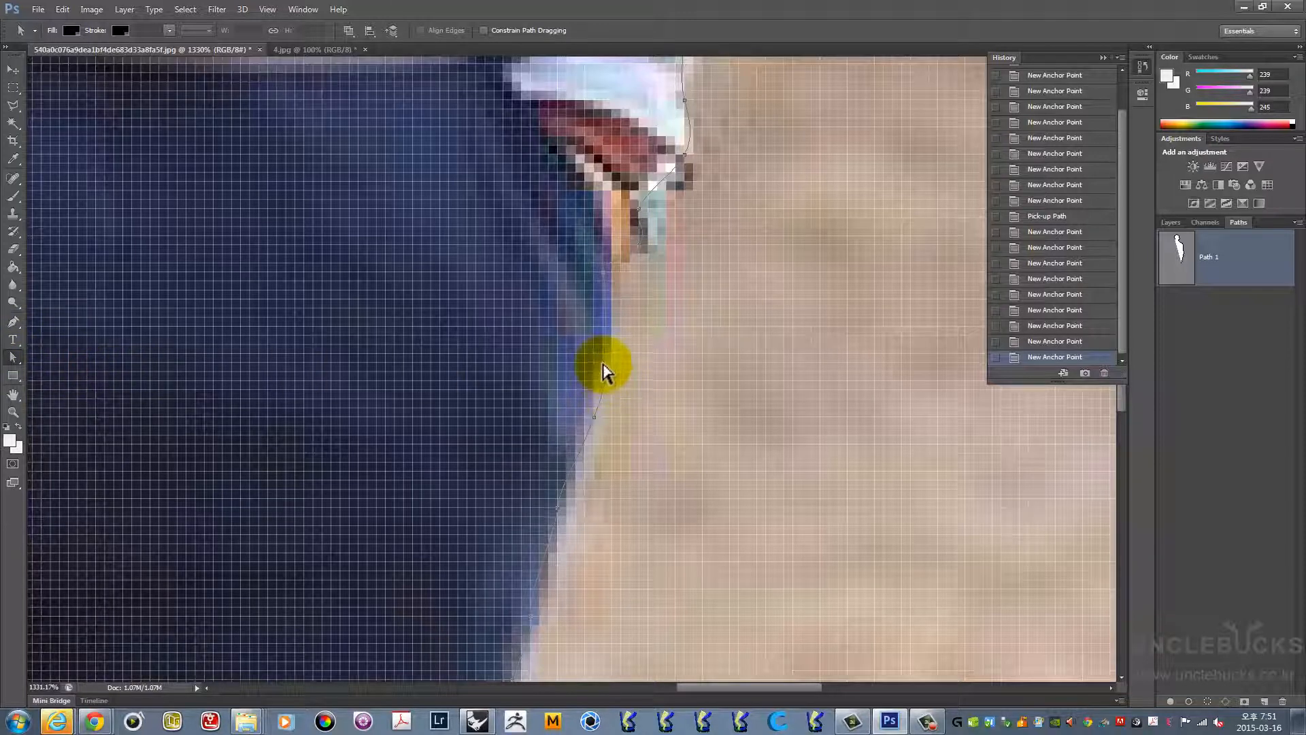
pyautogui.moveTo(603, 368); pyautogui.dragTo(606, 277)
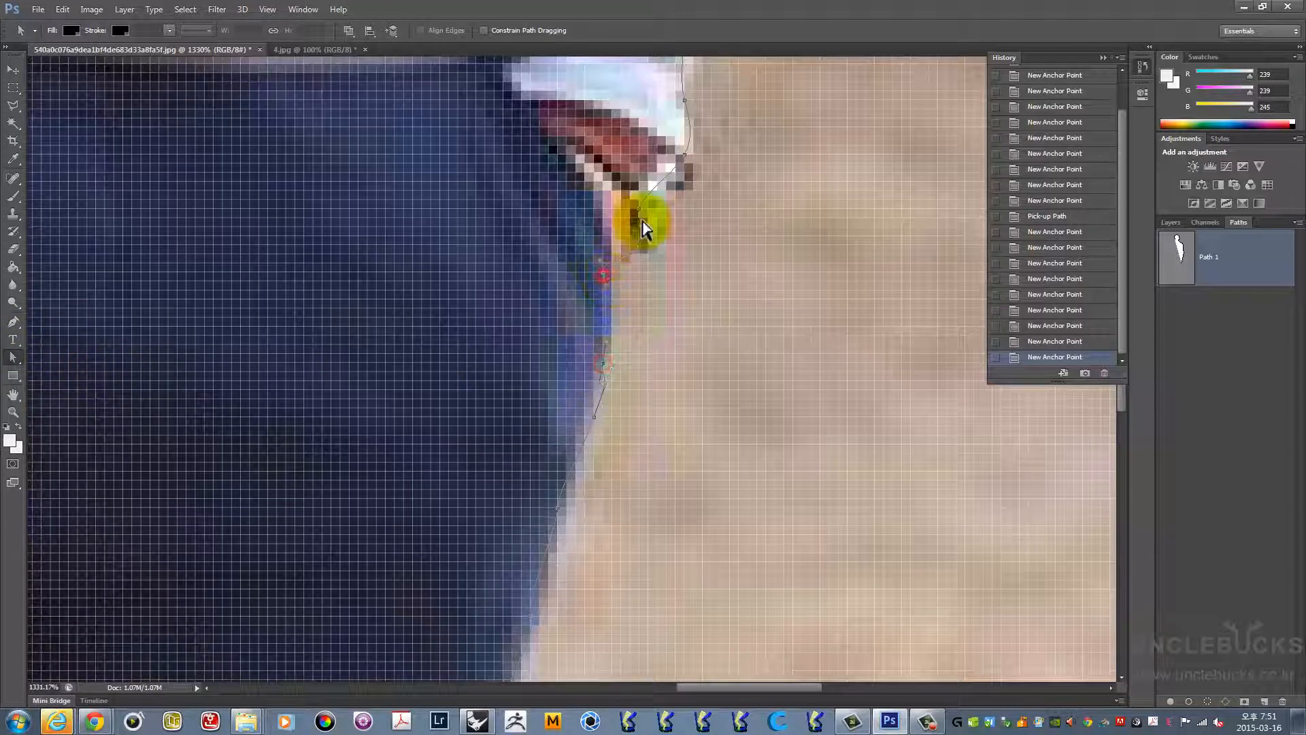
pyautogui.moveTo(643, 216); pyautogui.dragTo(678, 189)
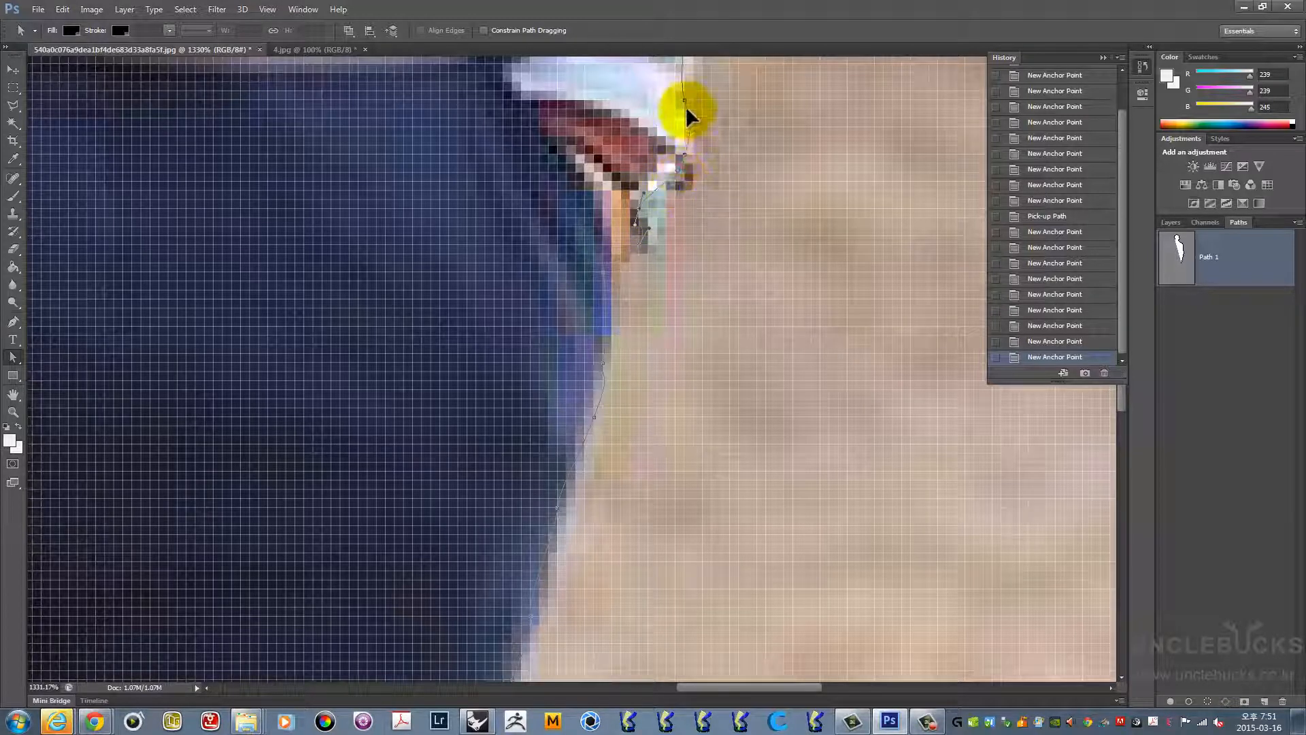
pyautogui.moveTo(686, 109); pyautogui.dragTo(621, 263)
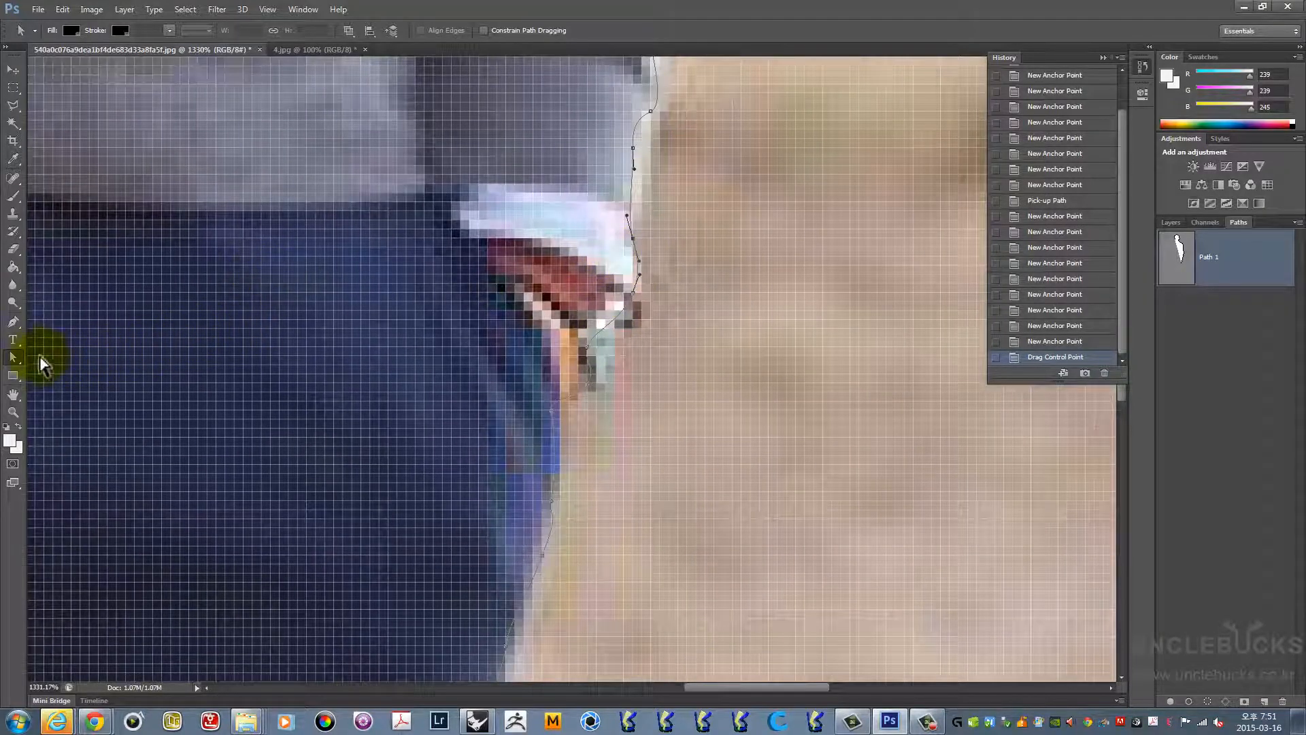
# Add two anchor points to the path along the outer forearm sleeve with the Add Anchor Point Tool
pyautogui.click(10, 321)
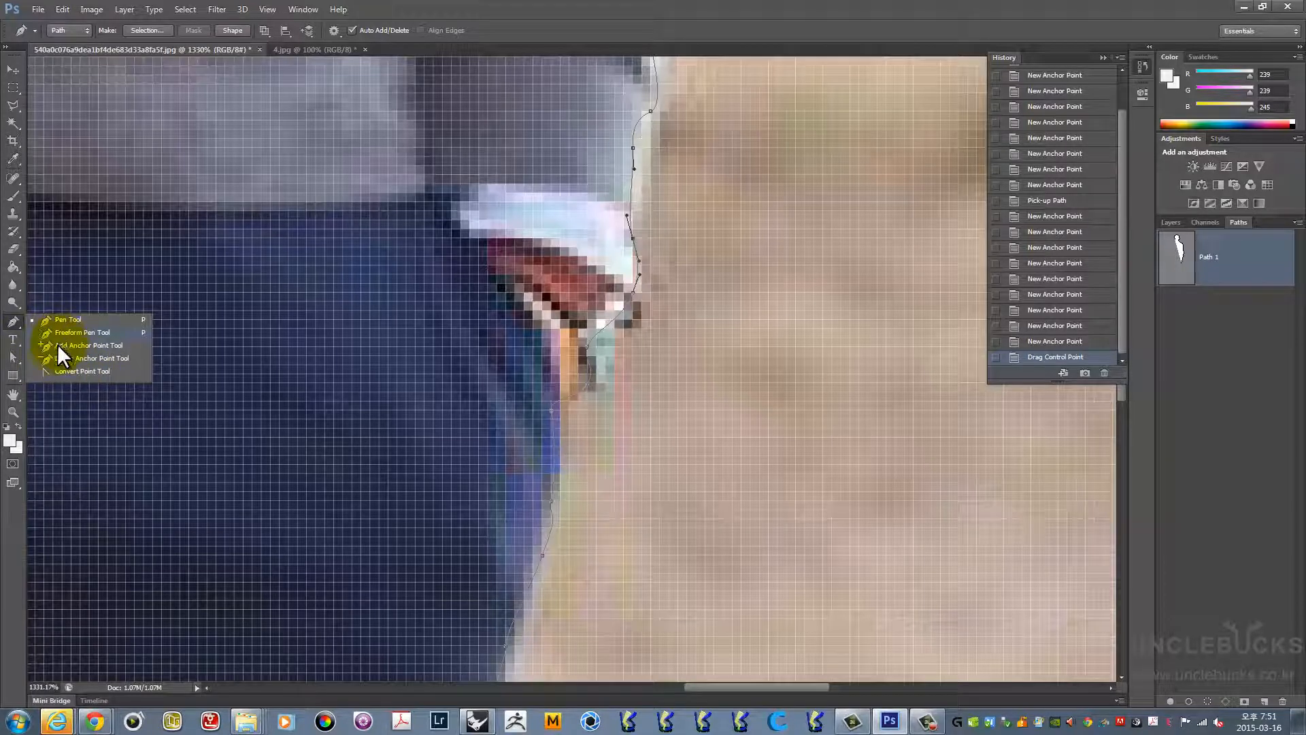
pyautogui.click(57, 344)
pyautogui.moveTo(635, 140); pyautogui.dragTo(562, 428)
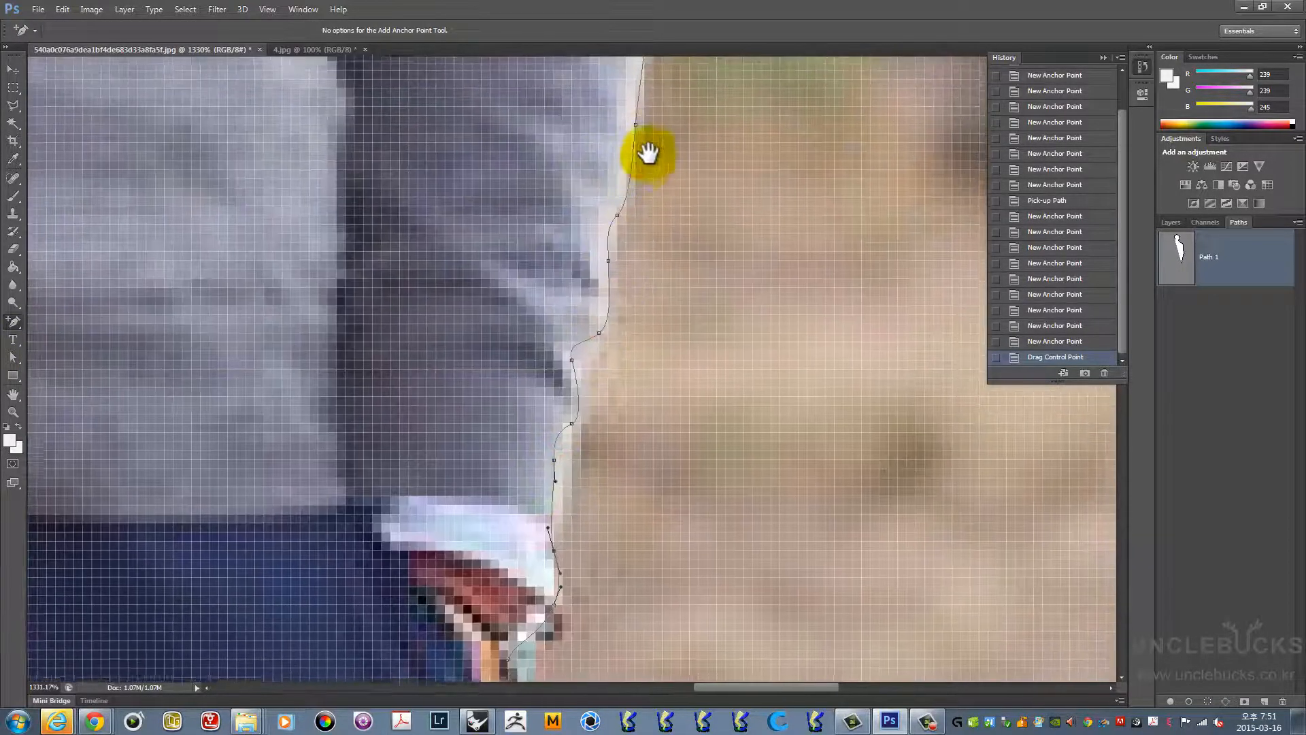
pyautogui.moveTo(648, 153); pyautogui.dragTo(592, 356)
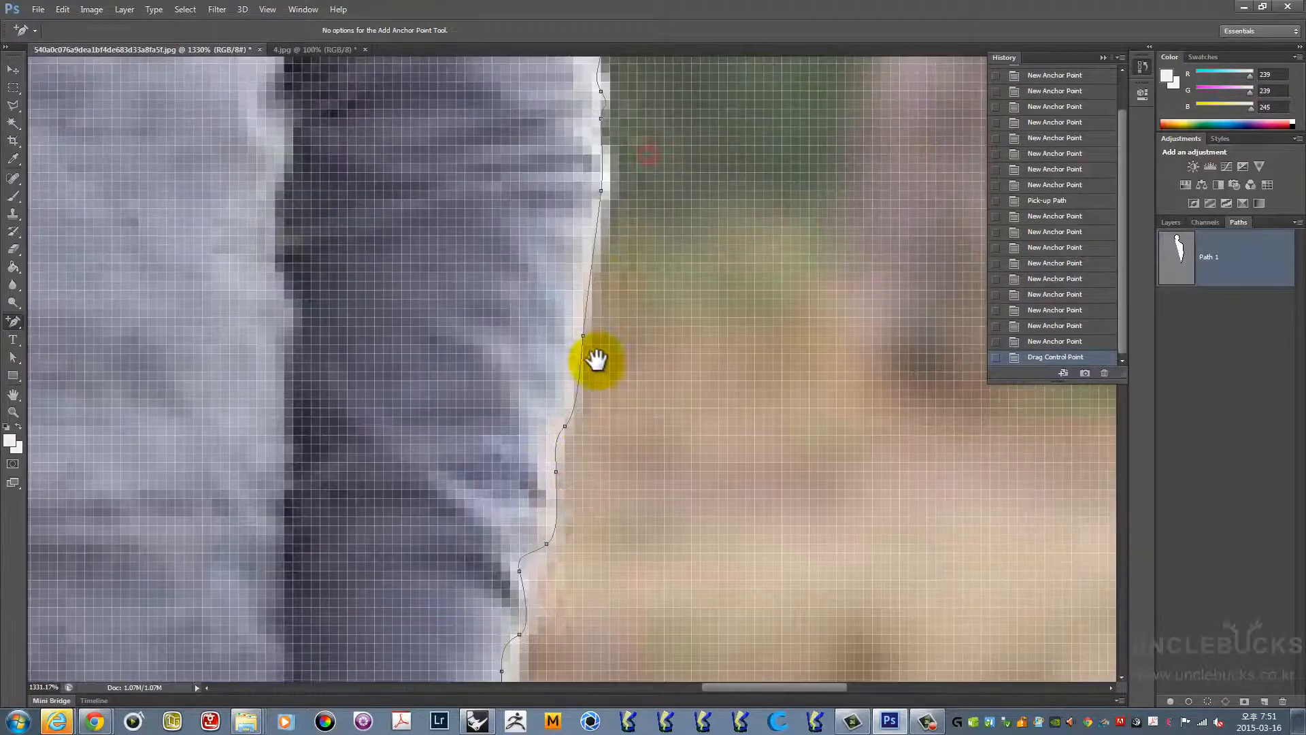
pyautogui.click(593, 258)
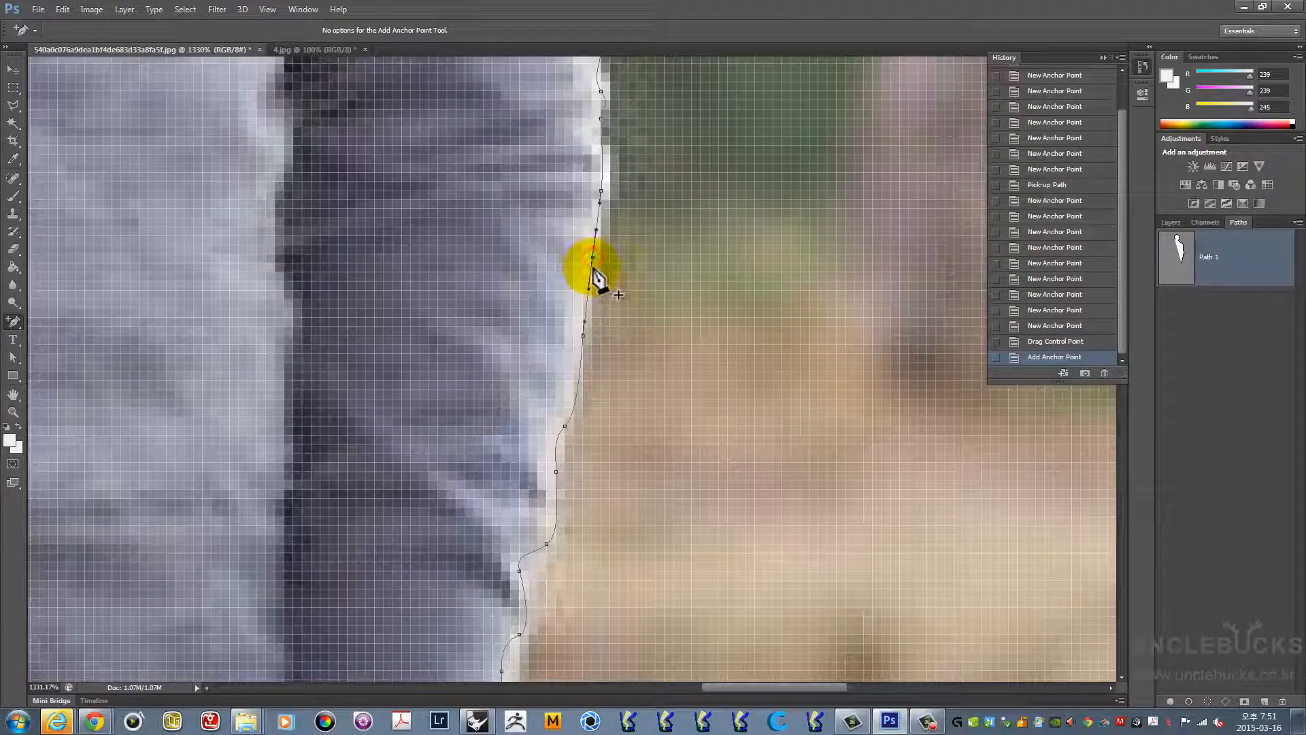
pyautogui.click(577, 389)
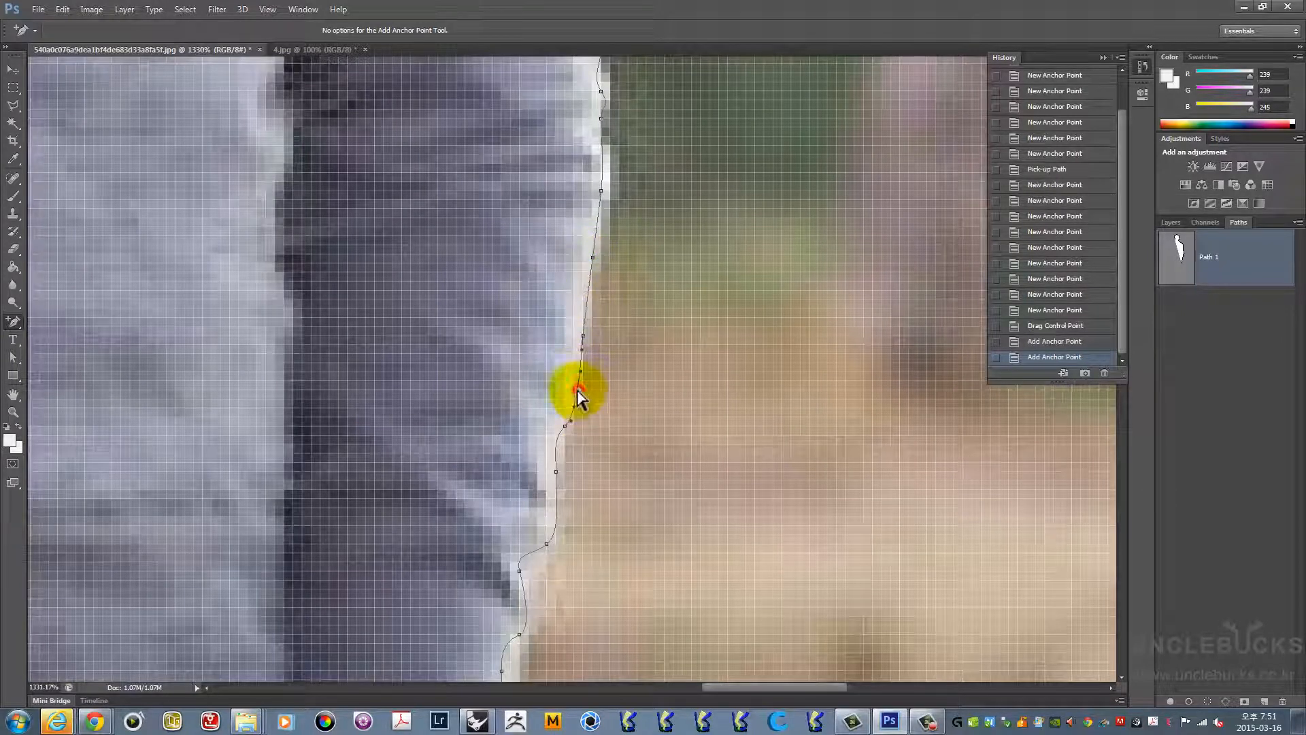
# Reshape the path along the outer forearm sleeve by moving an anchor point and a curve control point with the Direct Selection Tool
pyautogui.click(17, 362)
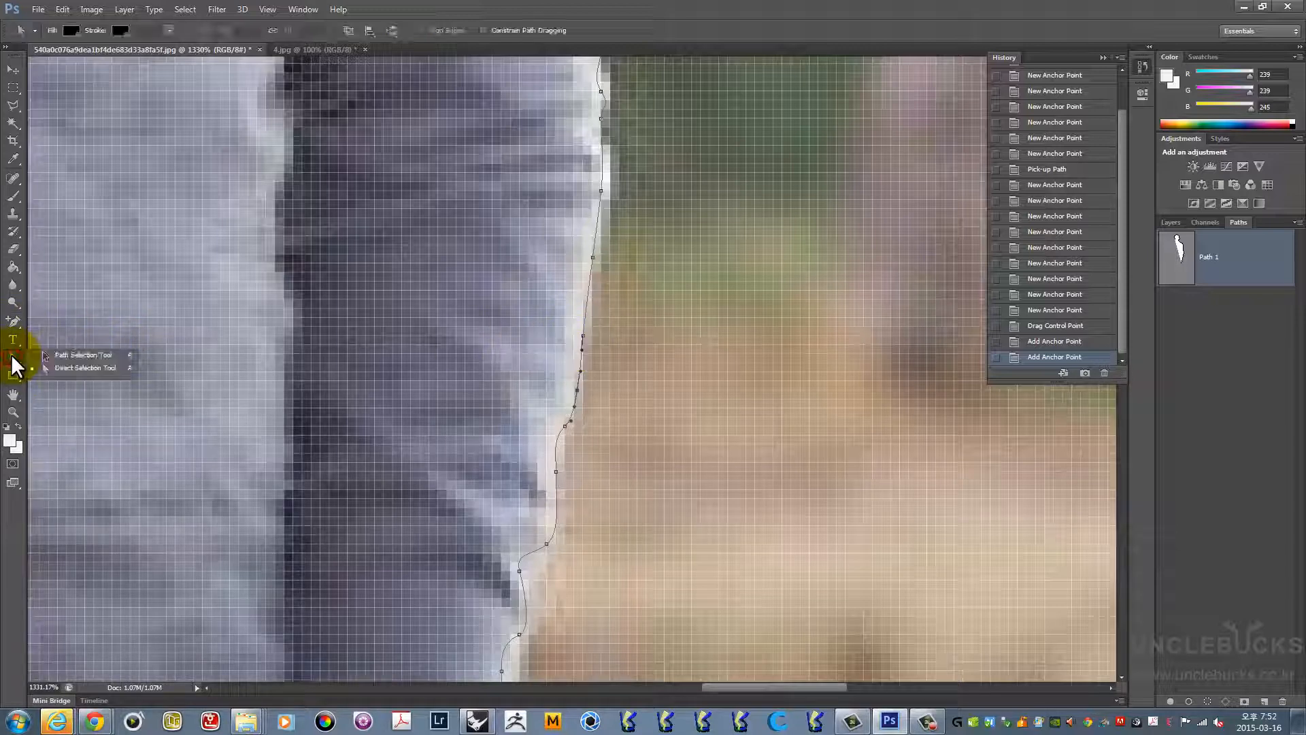
pyautogui.click(41, 368)
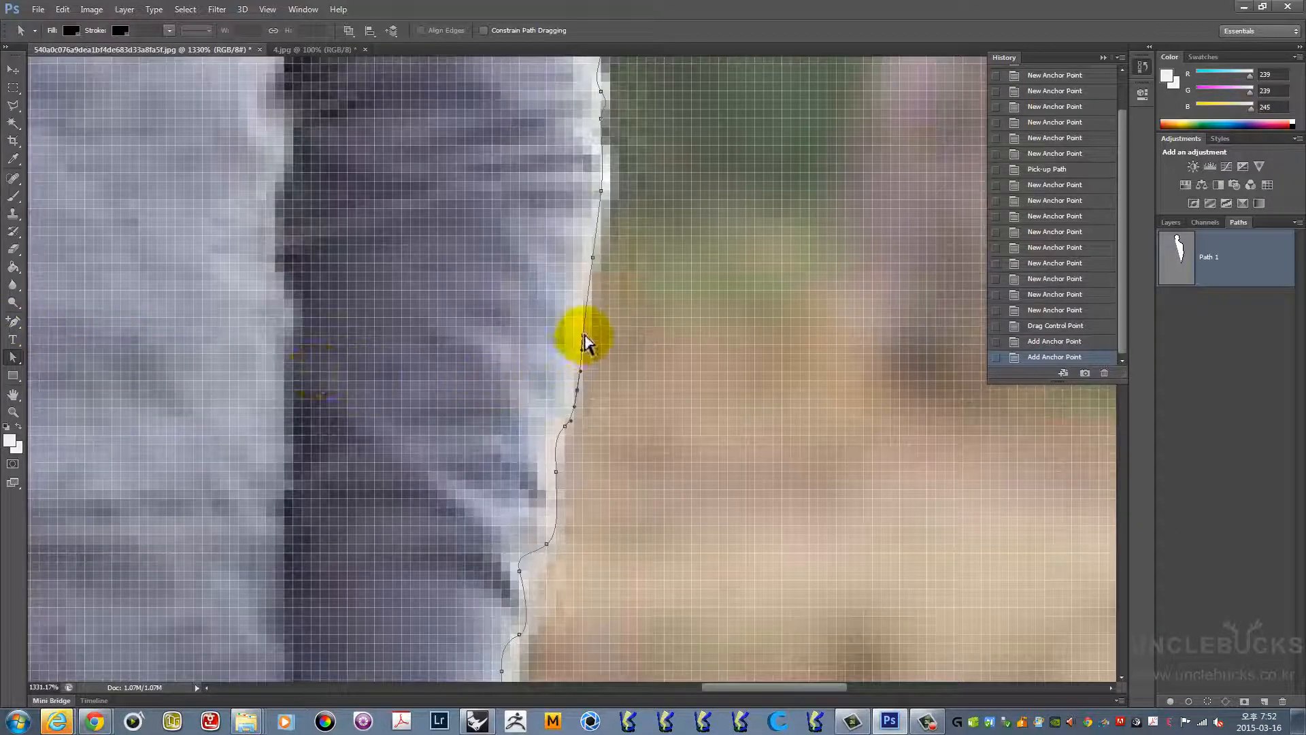
pyautogui.moveTo(587, 321); pyautogui.dragTo(584, 367)
pyautogui.press('space')
pyautogui.moveTo(576, 501); pyautogui.dragTo(578, 195)
pyautogui.moveTo(521, 518); pyautogui.dragTo(525, 283)
# Convert the anchor point at the sleeve fold above the shirt cuff to a corner with the Convert Point Tool
pyautogui.click(12, 321)
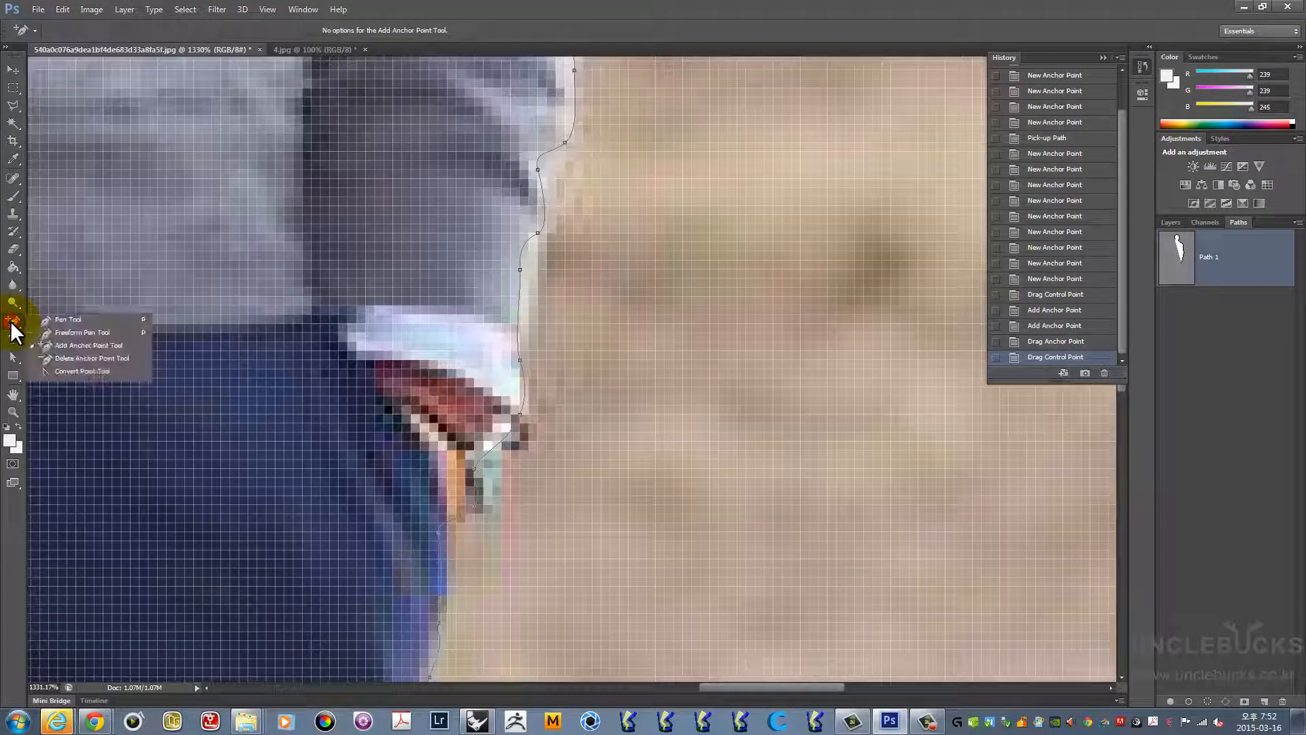
pyautogui.click(57, 371)
pyautogui.moveTo(529, 247); pyautogui.dragTo(499, 320)
pyautogui.moveTo(504, 266)
pyautogui.mouseDown()
pyautogui.moveTo(548, 169)
pyautogui.moveTo(505, 268)
pyautogui.mouseUp()
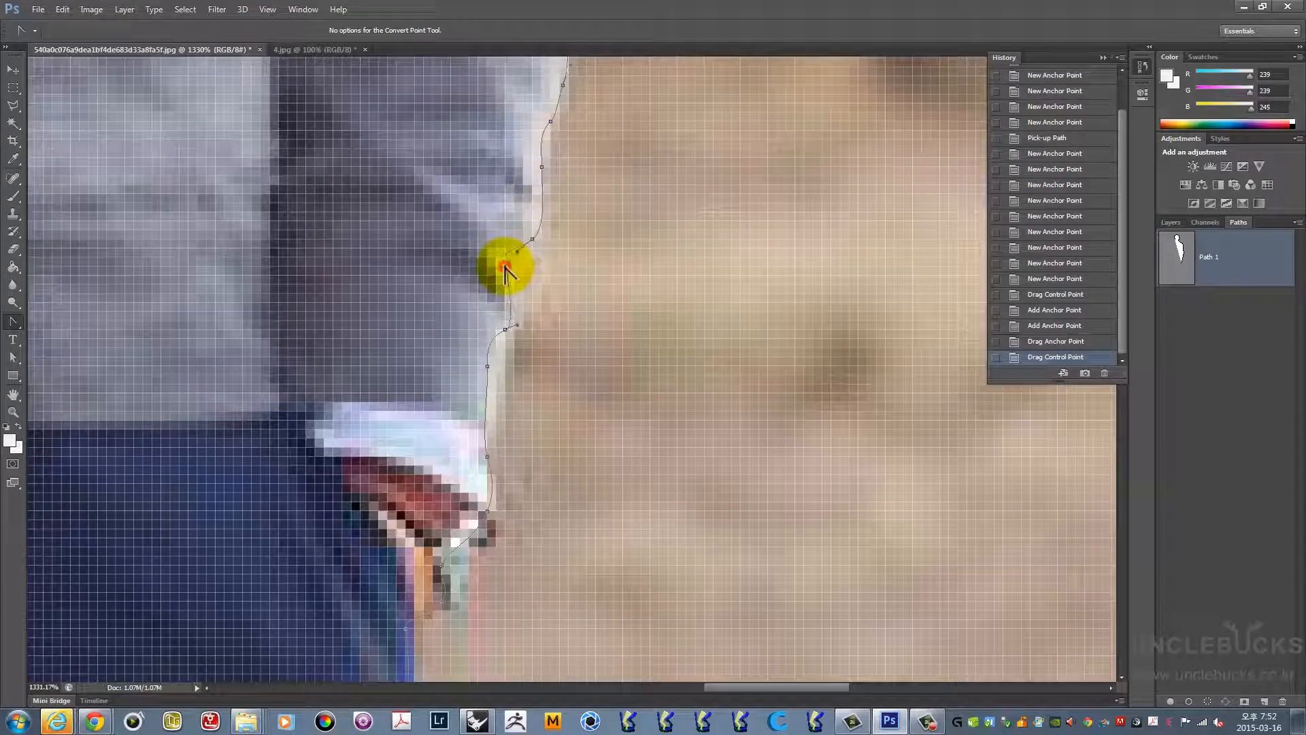
pyautogui.click(505, 267)
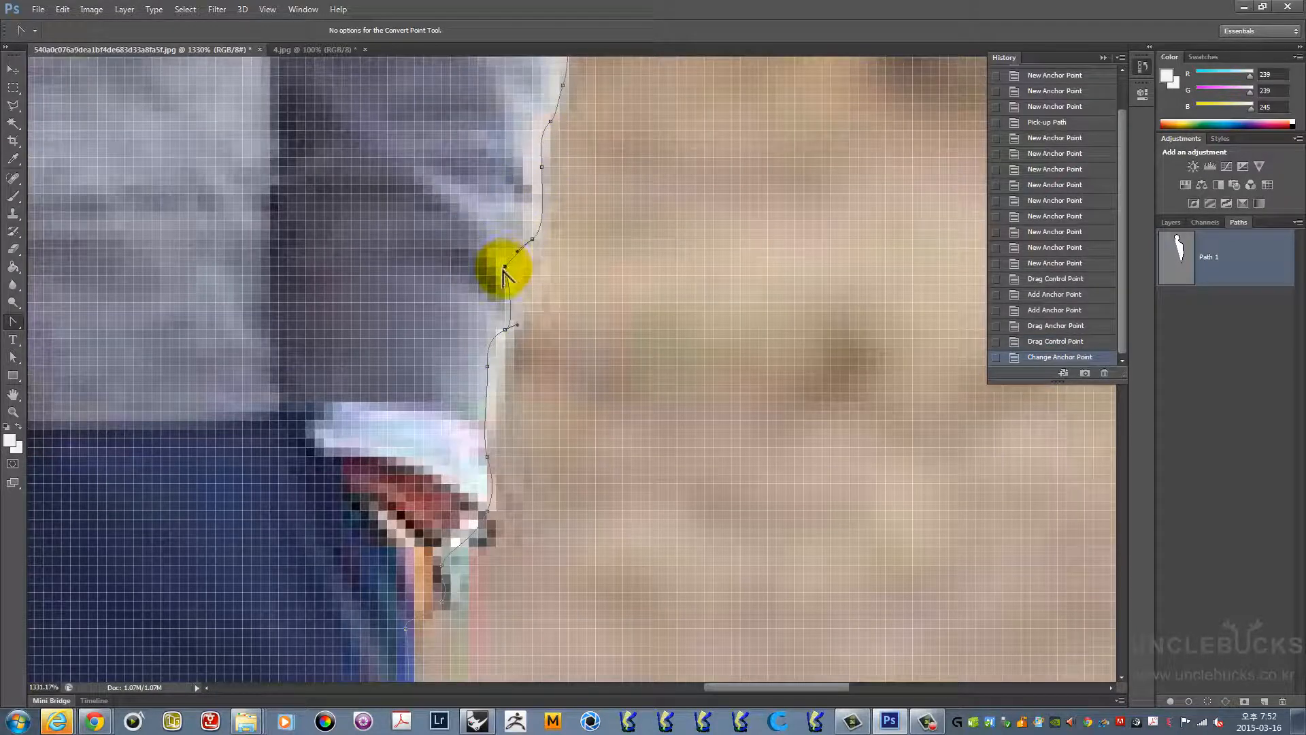
# Convert the next anchor point higher on the outer sleeve edge and pull out new curve handles to fit the edge
pyautogui.moveTo(525, 256); pyautogui.dragTo(483, 480)
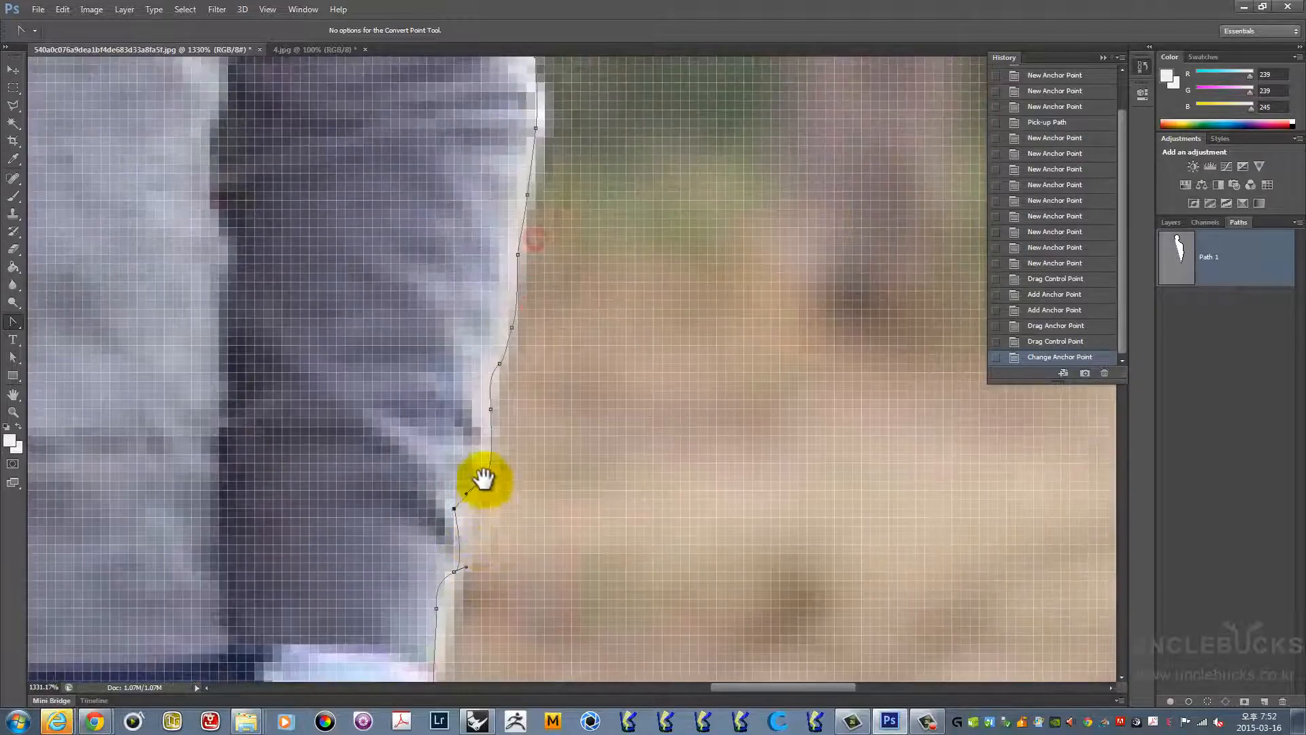
pyautogui.moveTo(491, 401); pyautogui.dragTo(504, 313)
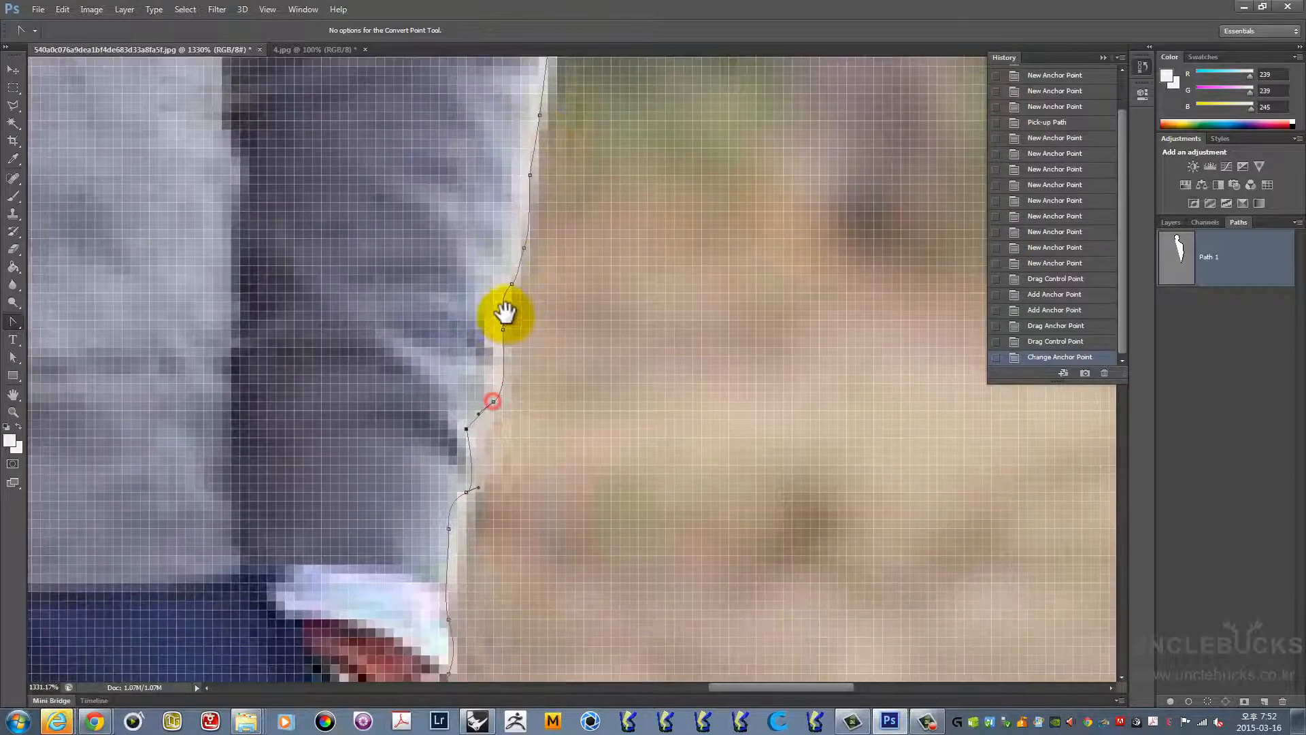
pyautogui.click(511, 284)
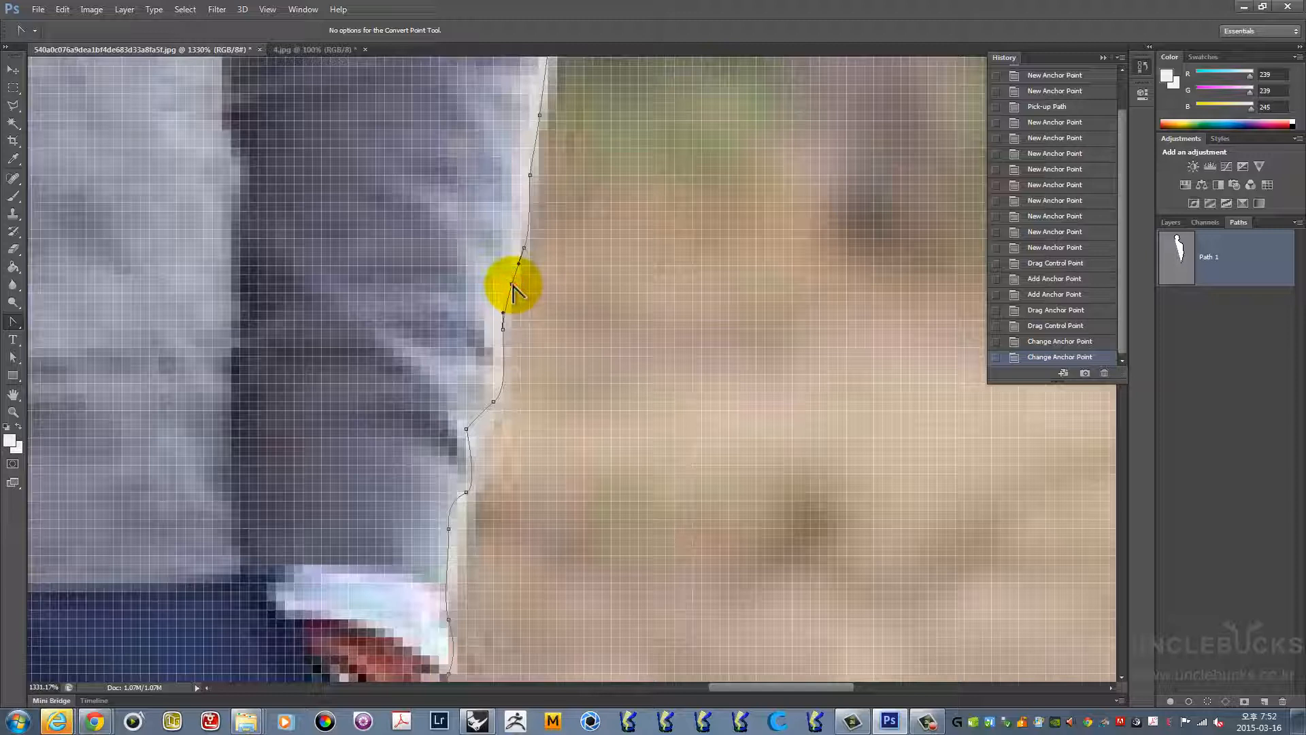
pyautogui.moveTo(519, 283); pyautogui.dragTo(520, 312)
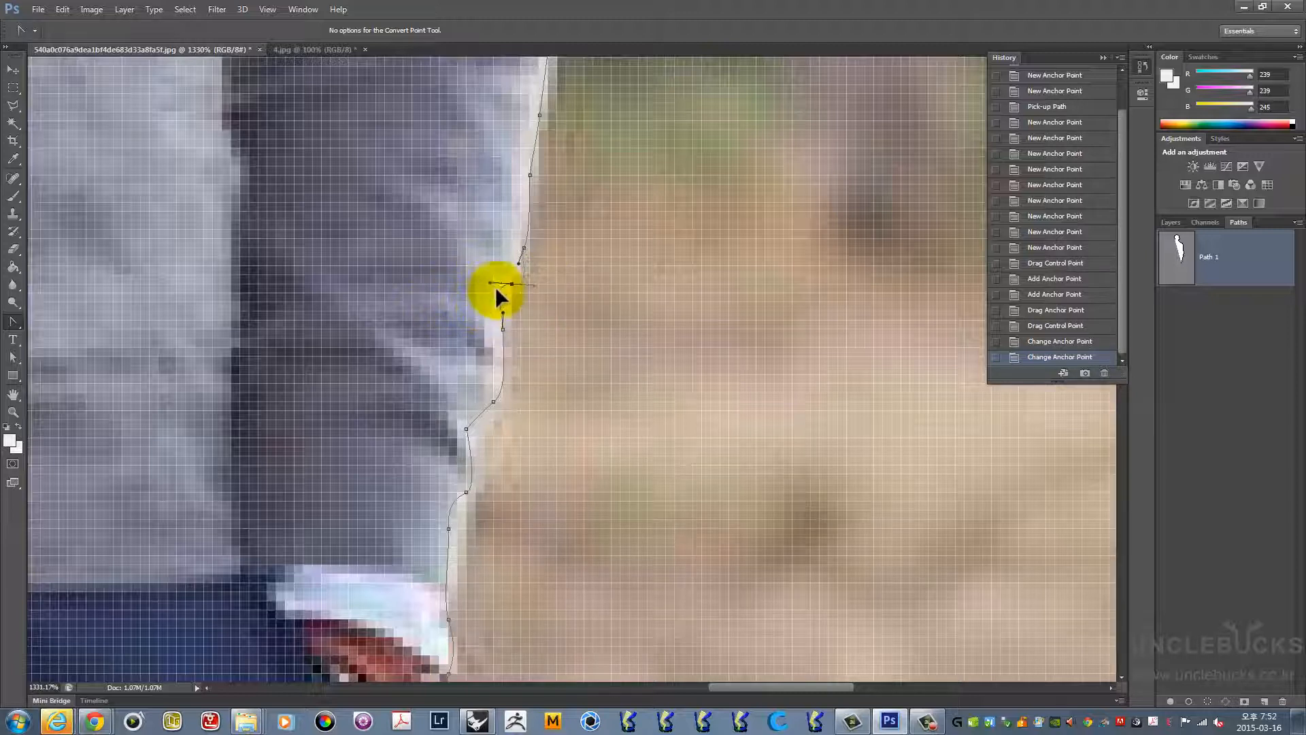
pyautogui.moveTo(501, 298); pyautogui.dragTo(501, 299)
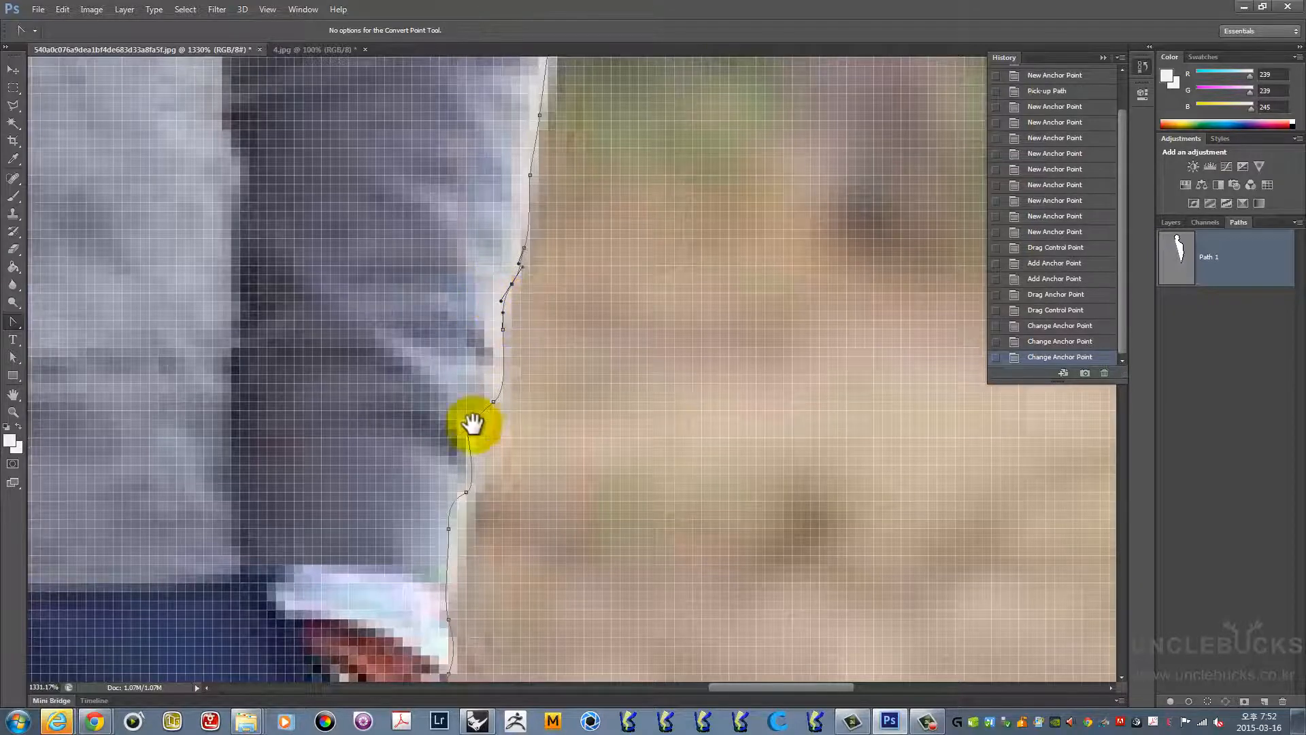
# Pick up the open path at its end point on the outer thigh with the Pen Tool
pyautogui.moveTo(471, 488); pyautogui.dragTo(484, 345)
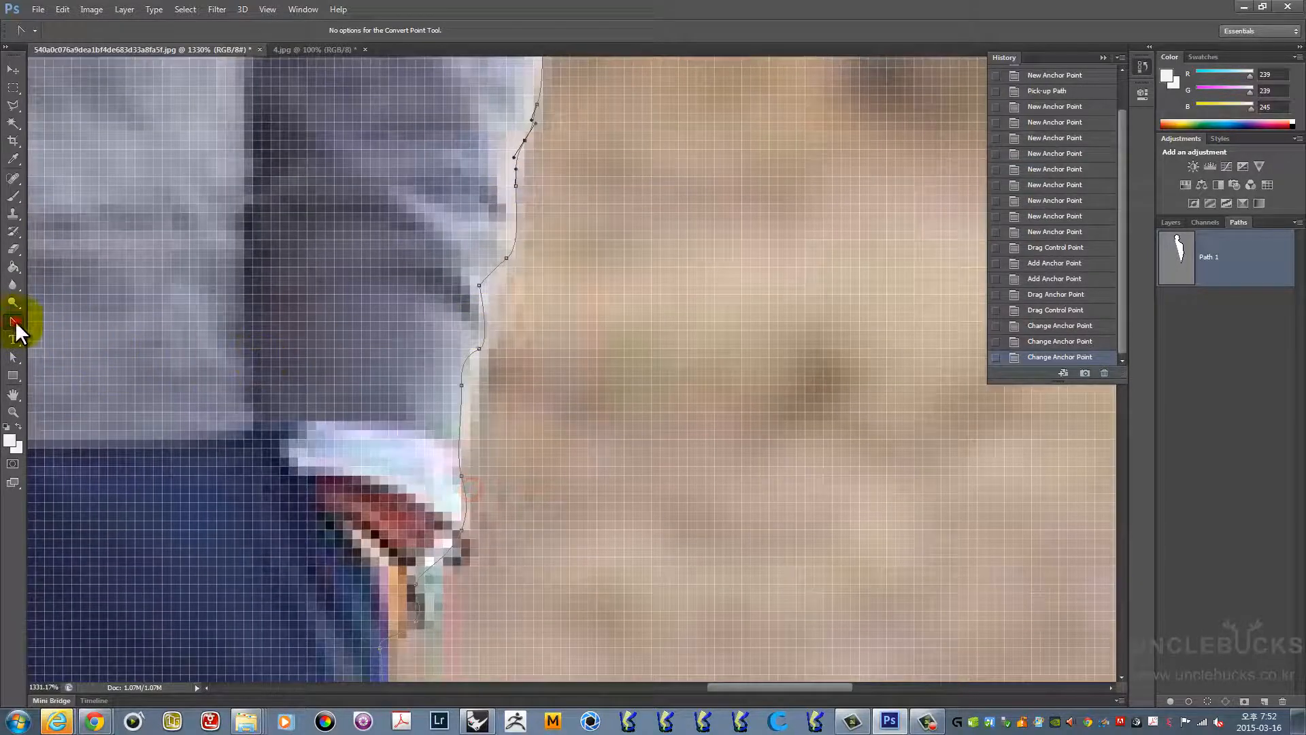
pyautogui.click(14, 322)
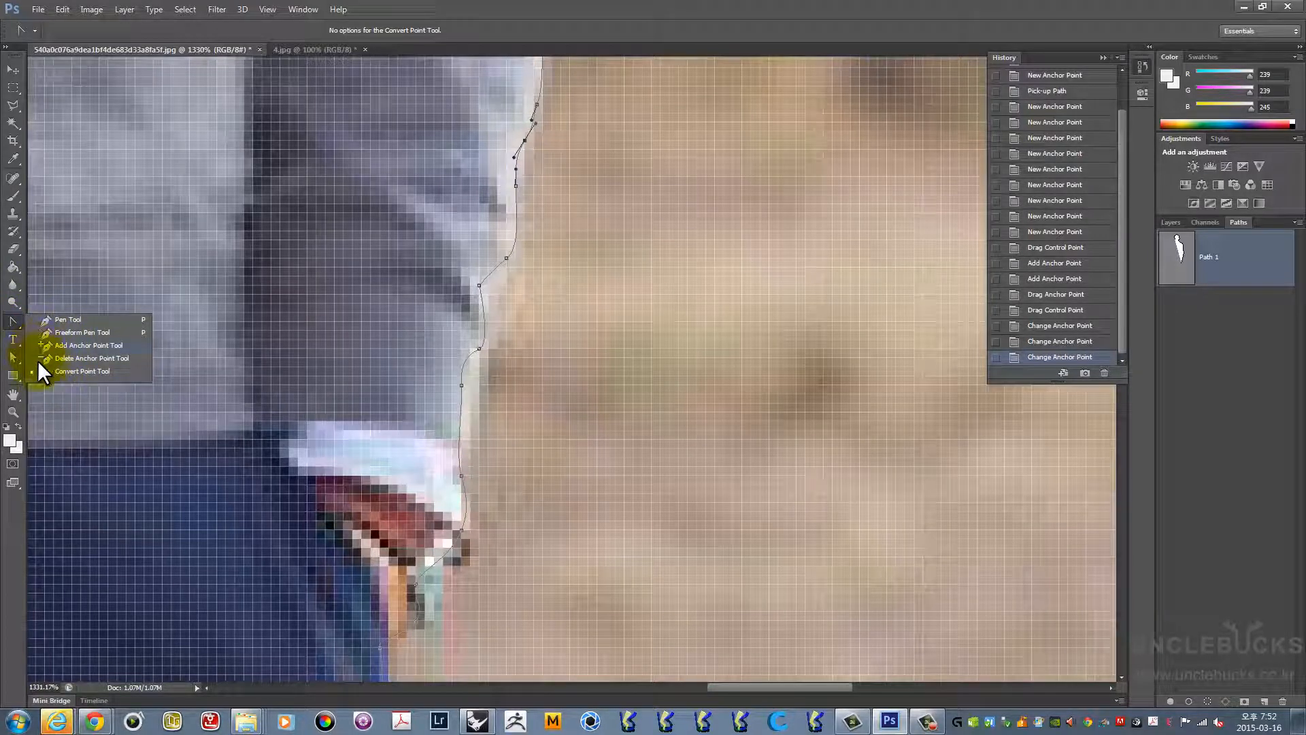
pyautogui.click(64, 320)
pyautogui.moveTo(436, 535); pyautogui.dragTo(484, 255)
pyautogui.moveTo(438, 523); pyautogui.dragTo(494, 170)
pyautogui.moveTo(409, 500); pyautogui.dragTo(458, 347)
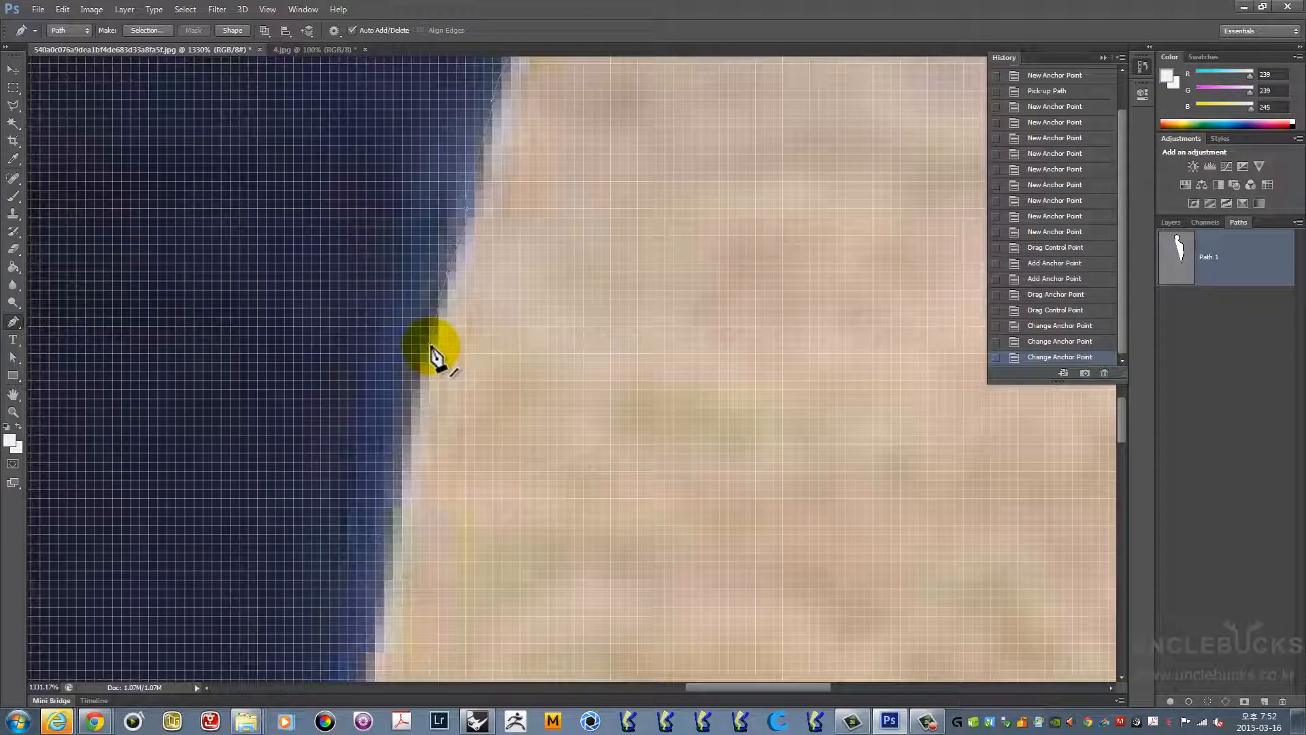
pyautogui.click(430, 345)
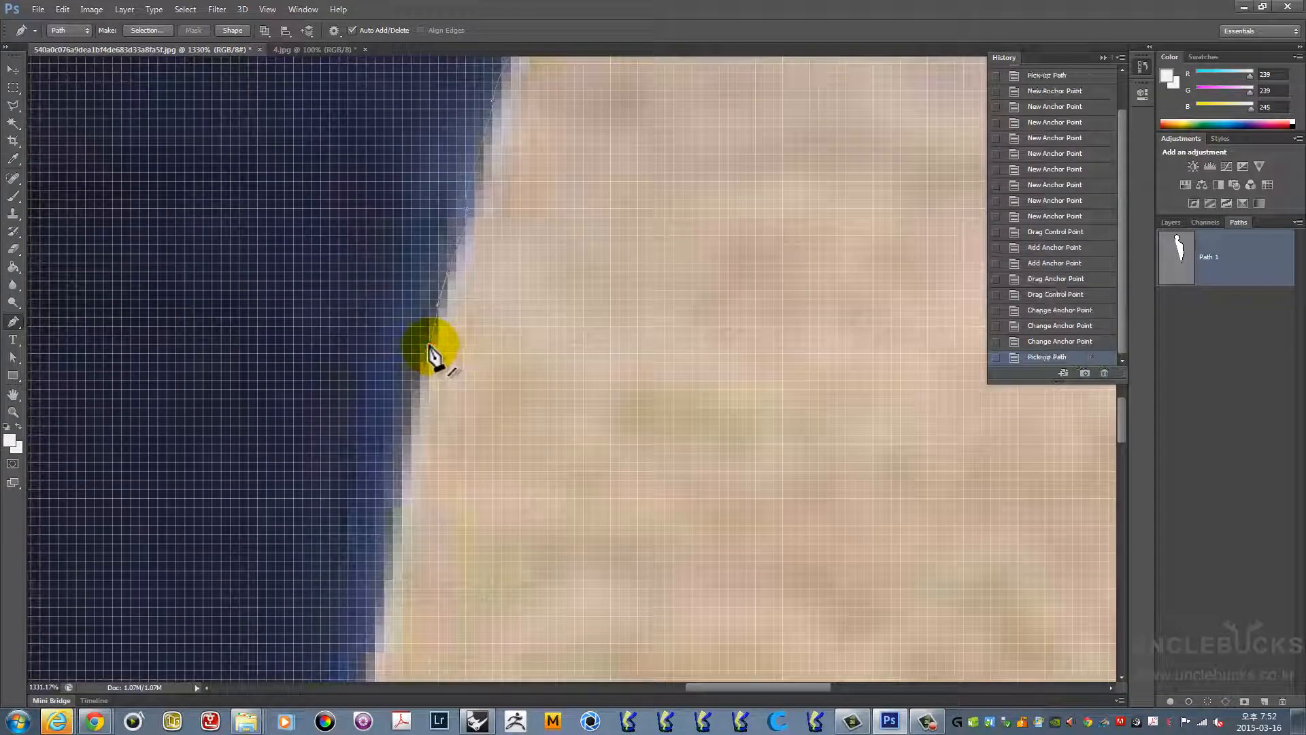
# Trace the path down the outer edge of the jeans along the lower thigh toward the knee
pyautogui.moveTo(420, 468); pyautogui.dragTo(456, 351)
pyautogui.moveTo(438, 398); pyautogui.dragTo(481, 228)
pyautogui.click(459, 353)
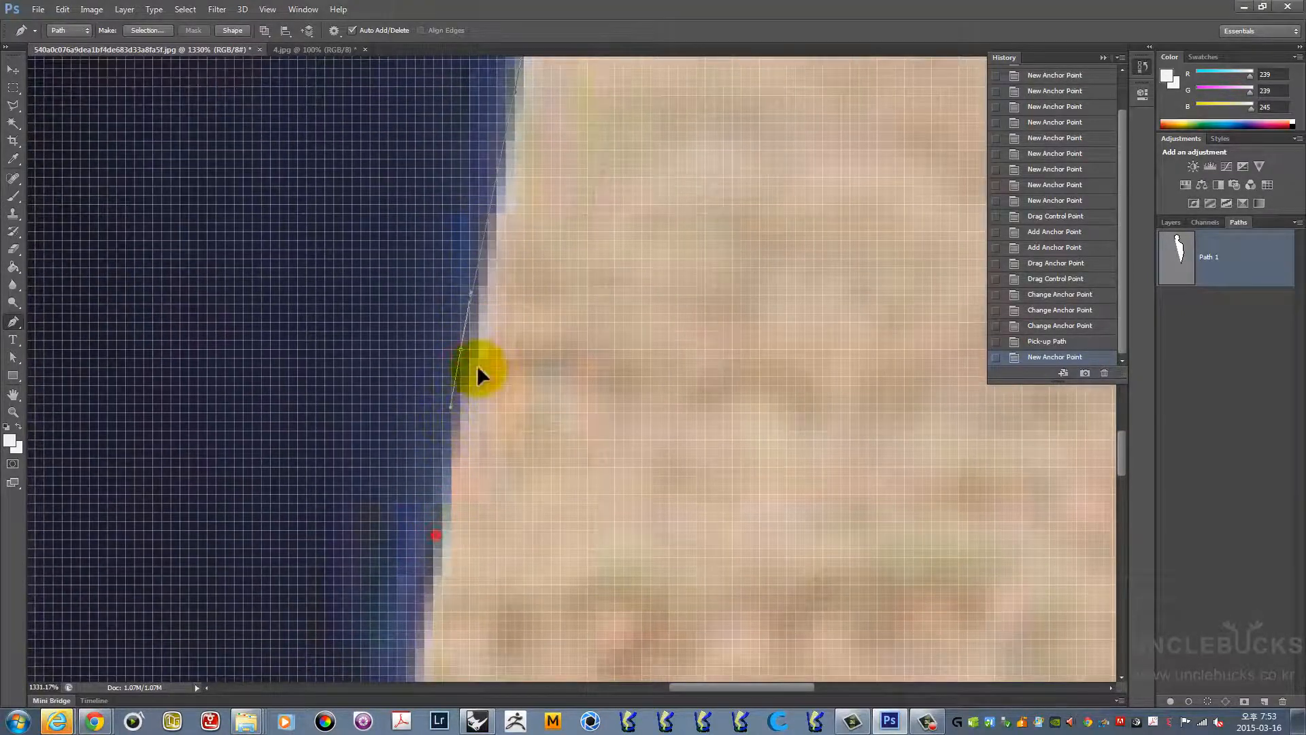
pyautogui.moveTo(476, 364); pyautogui.dragTo(510, 233)
pyautogui.click(497, 317)
# Trace the path around the fabric fold at the outer side of the knee
pyautogui.moveTo(463, 513); pyautogui.dragTo(496, 350)
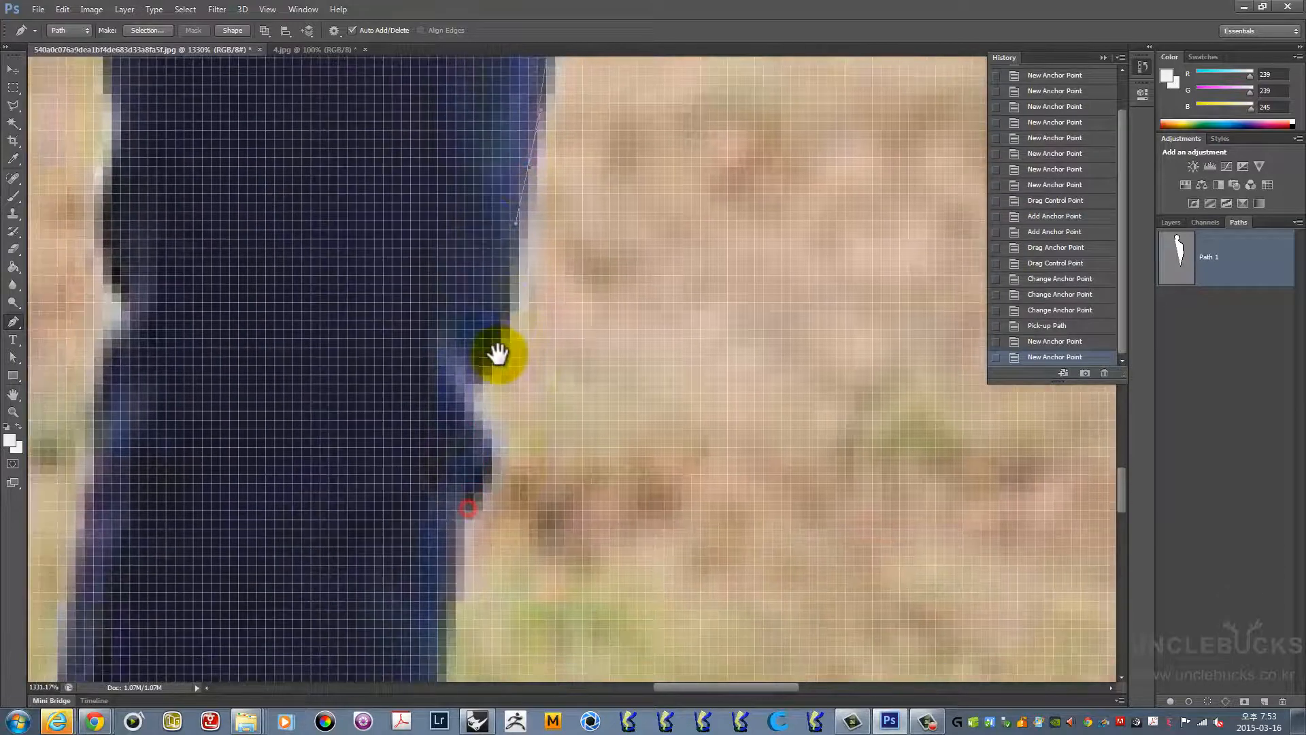
pyautogui.click(497, 357)
pyautogui.click(467, 384)
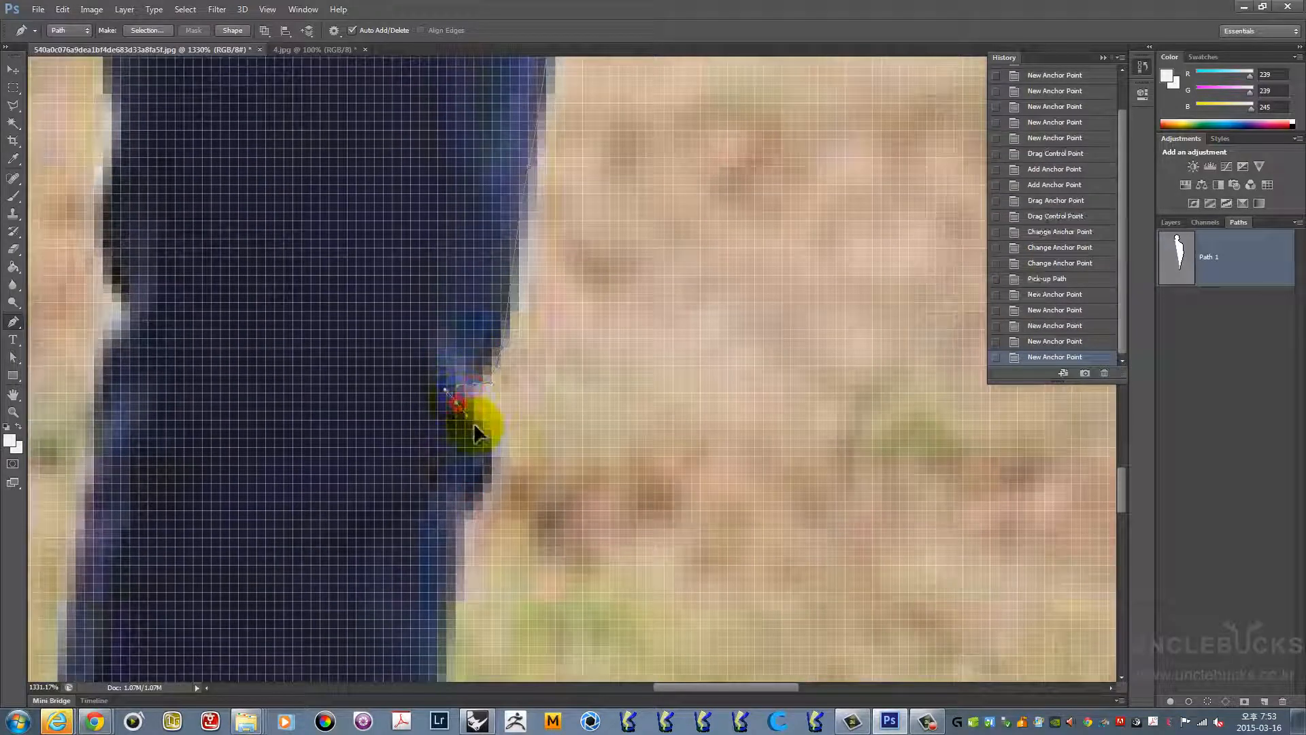
pyautogui.click(502, 440)
pyautogui.click(464, 490)
# Trace the path down the outer edge of the jeans below the knee fold to the notch on the shin
pyautogui.moveTo(474, 393); pyautogui.dragTo(481, 247)
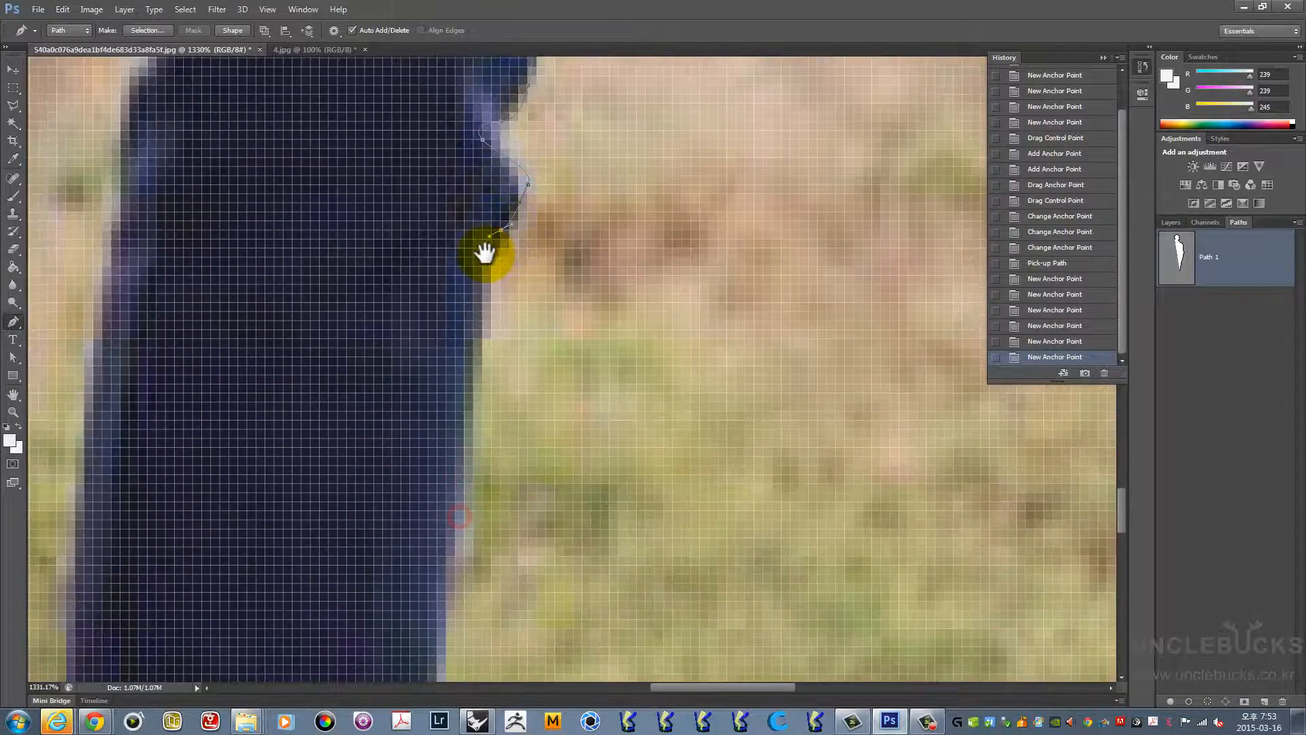
pyautogui.moveTo(472, 336); pyautogui.dragTo(513, 204)
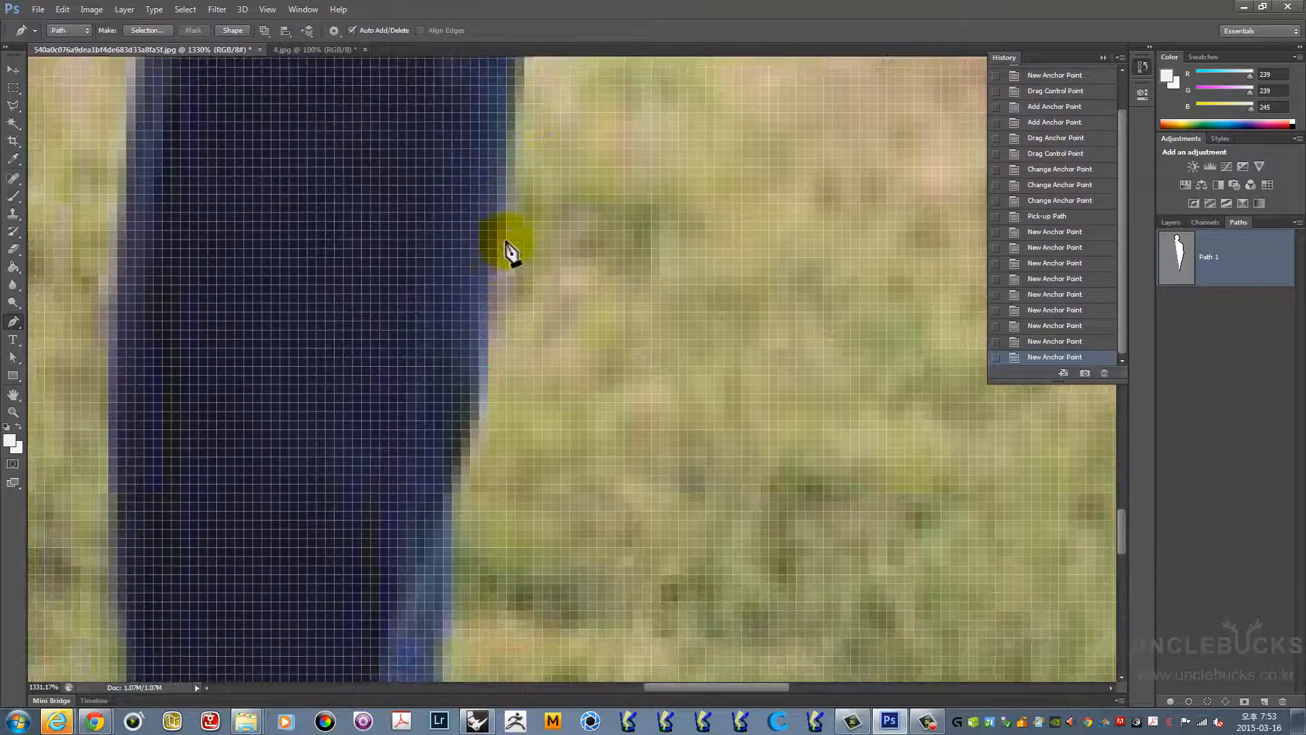
pyautogui.moveTo(496, 257); pyautogui.dragTo(487, 292)
pyautogui.click(480, 423)
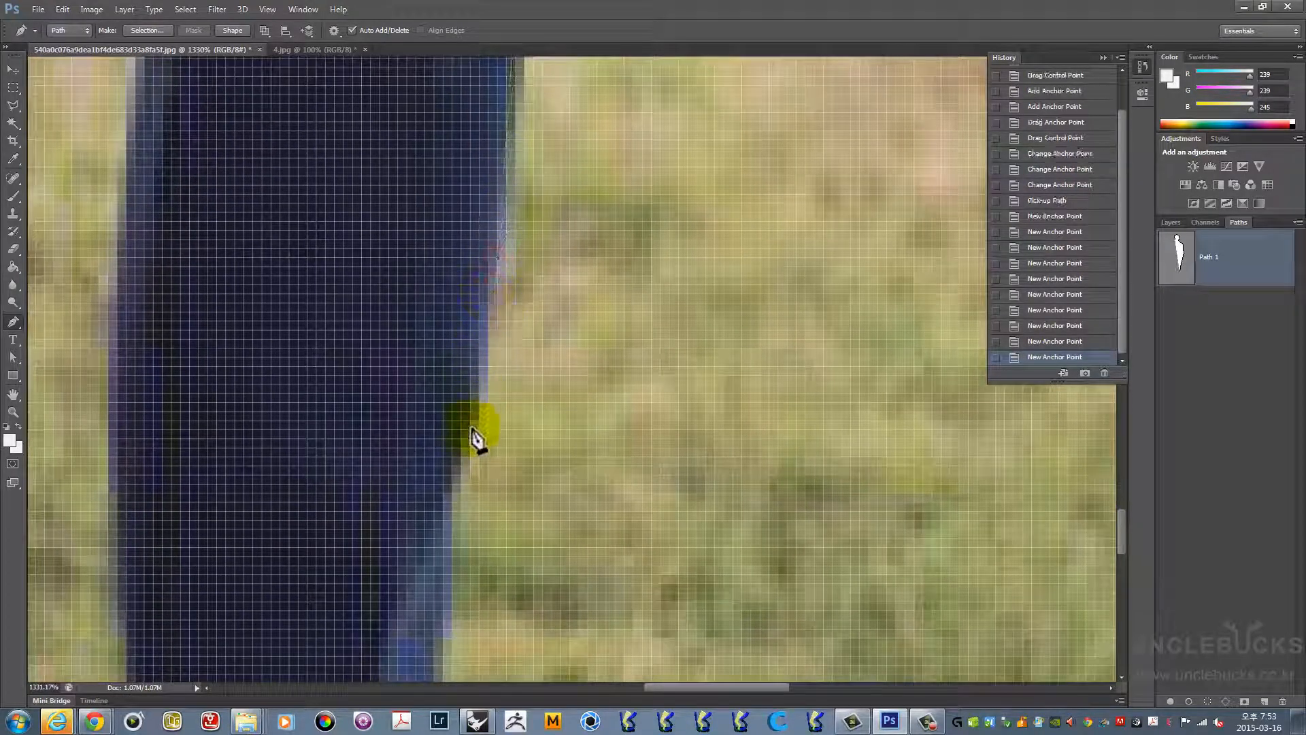
pyautogui.click(459, 454)
# Trace the path down the lower leg, past the jeans hem and onto the laces of the shoe
pyautogui.moveTo(461, 454); pyautogui.dragTo(490, 211)
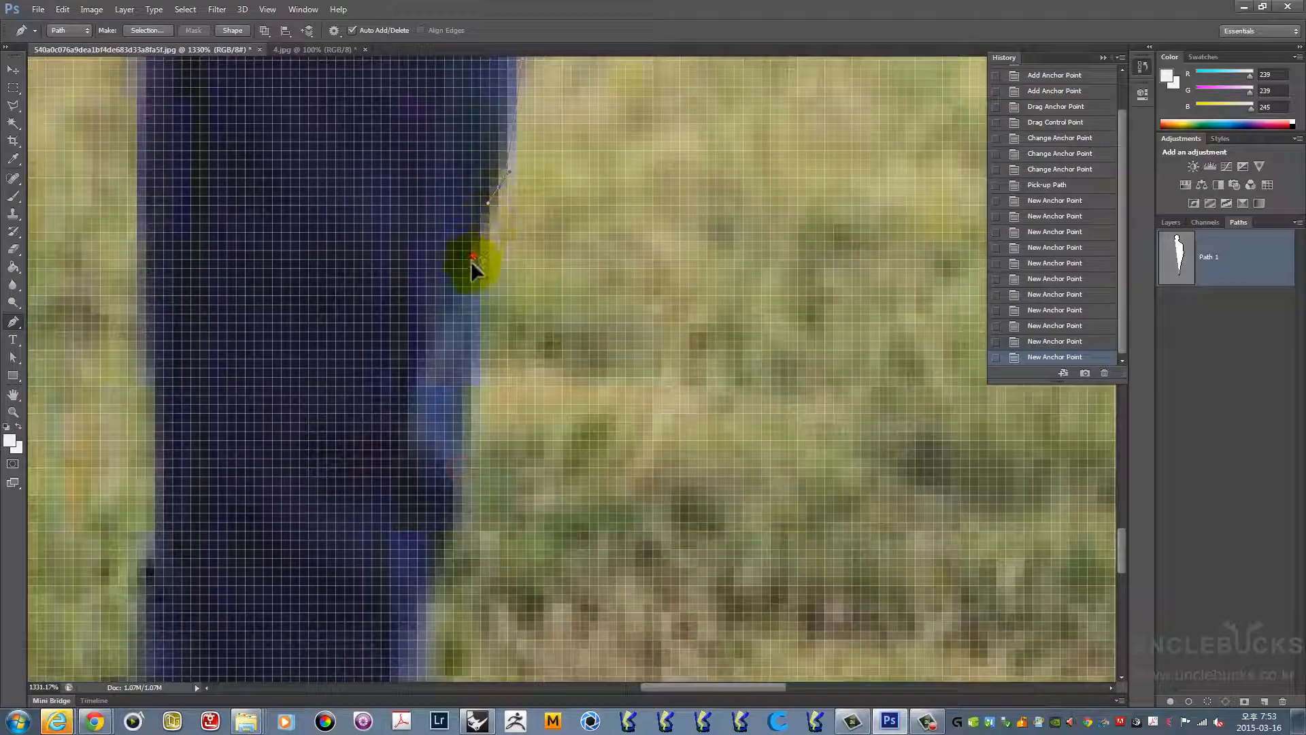
pyautogui.click(471, 292)
pyautogui.moveTo(471, 292); pyautogui.dragTo(487, 257)
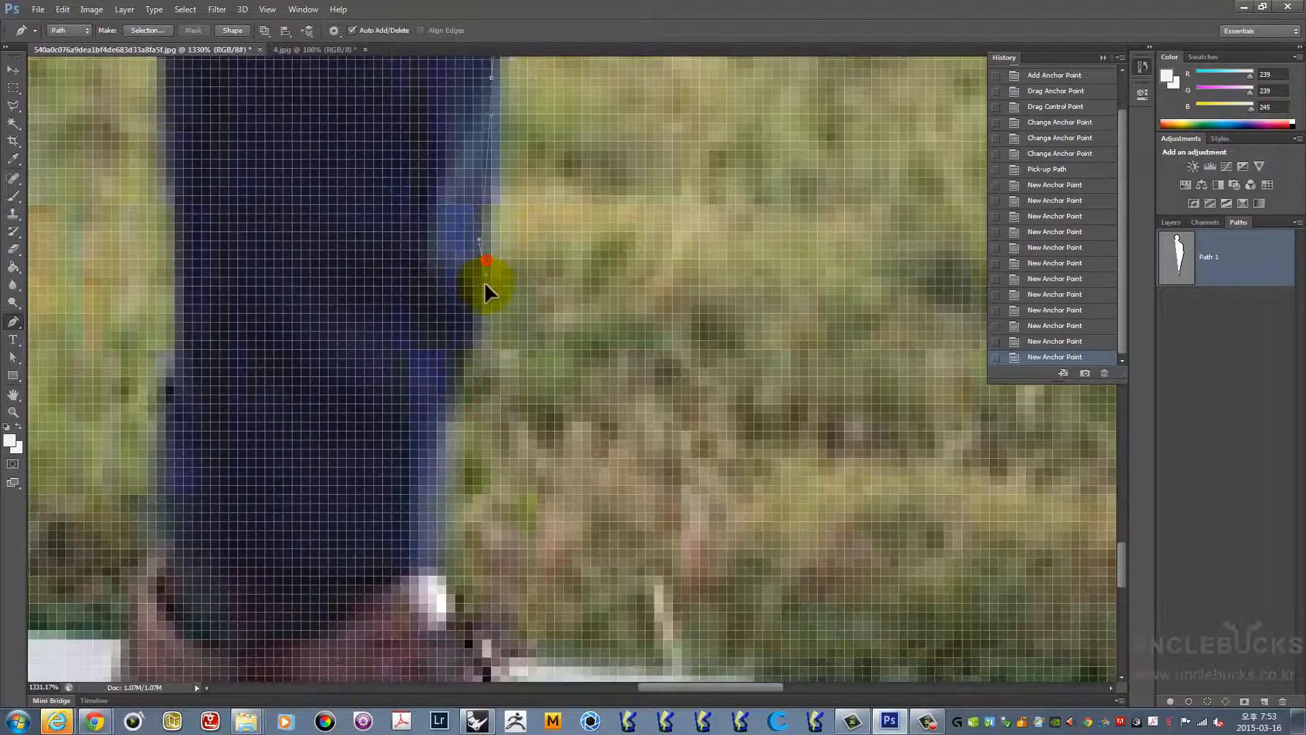
pyautogui.moveTo(459, 369); pyautogui.dragTo(456, 239)
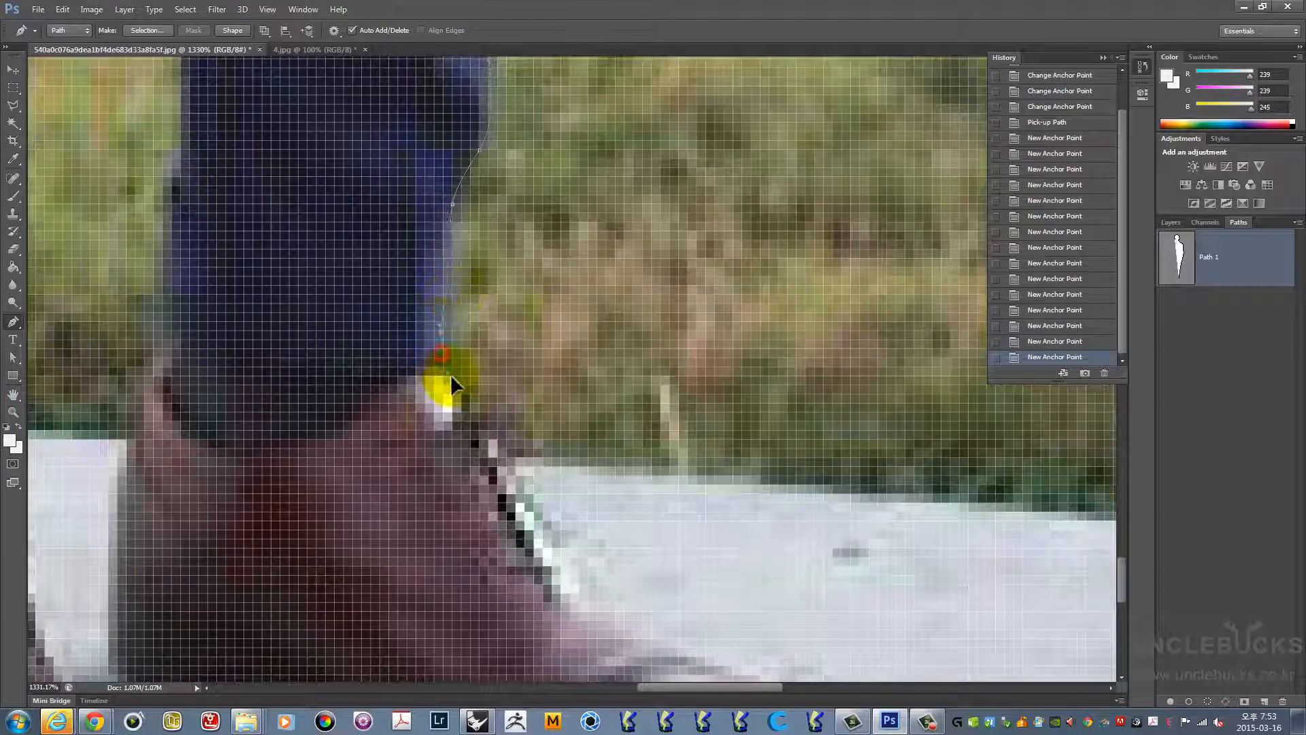
pyautogui.click(449, 374)
pyautogui.moveTo(449, 374); pyautogui.dragTo(443, 256)
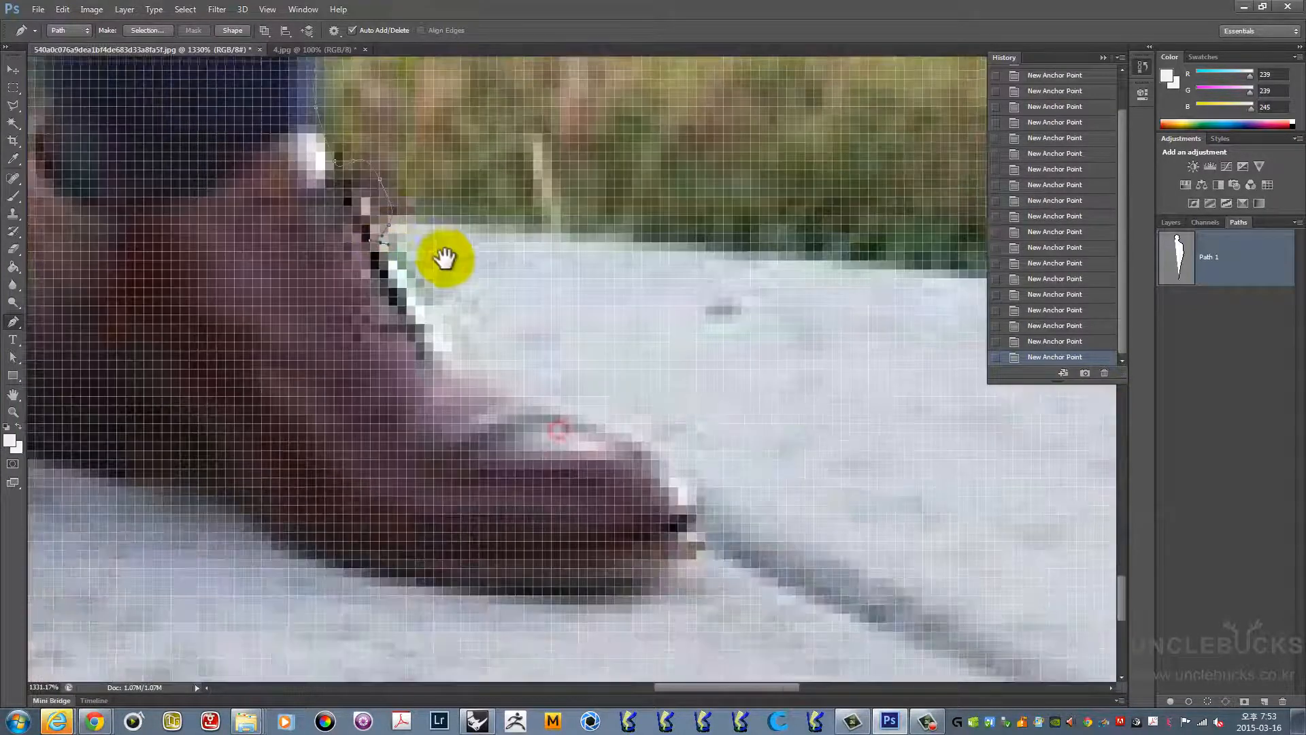
# Trace the path over the front of the shoe, around the toe and back along the sole to the heel
pyautogui.moveTo(438, 319); pyautogui.dragTo(549, 404)
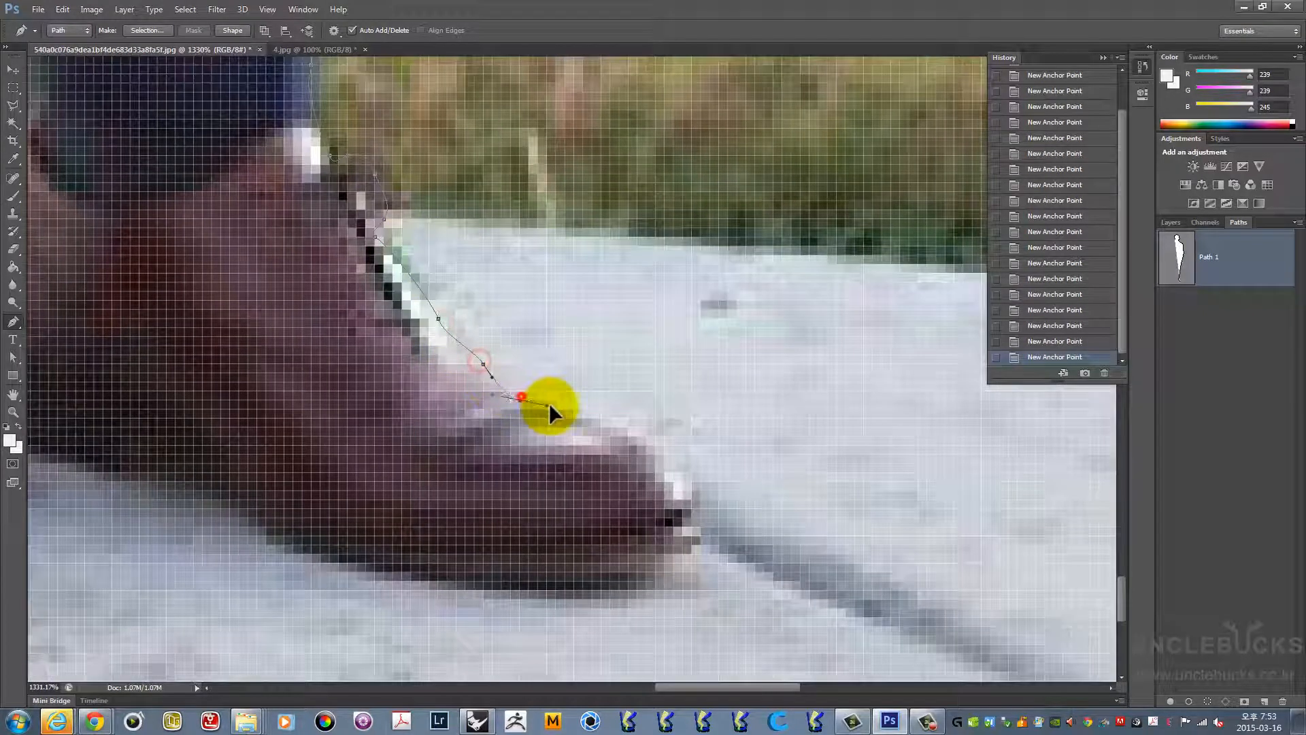
pyautogui.moveTo(645, 444); pyautogui.dragTo(780, 295)
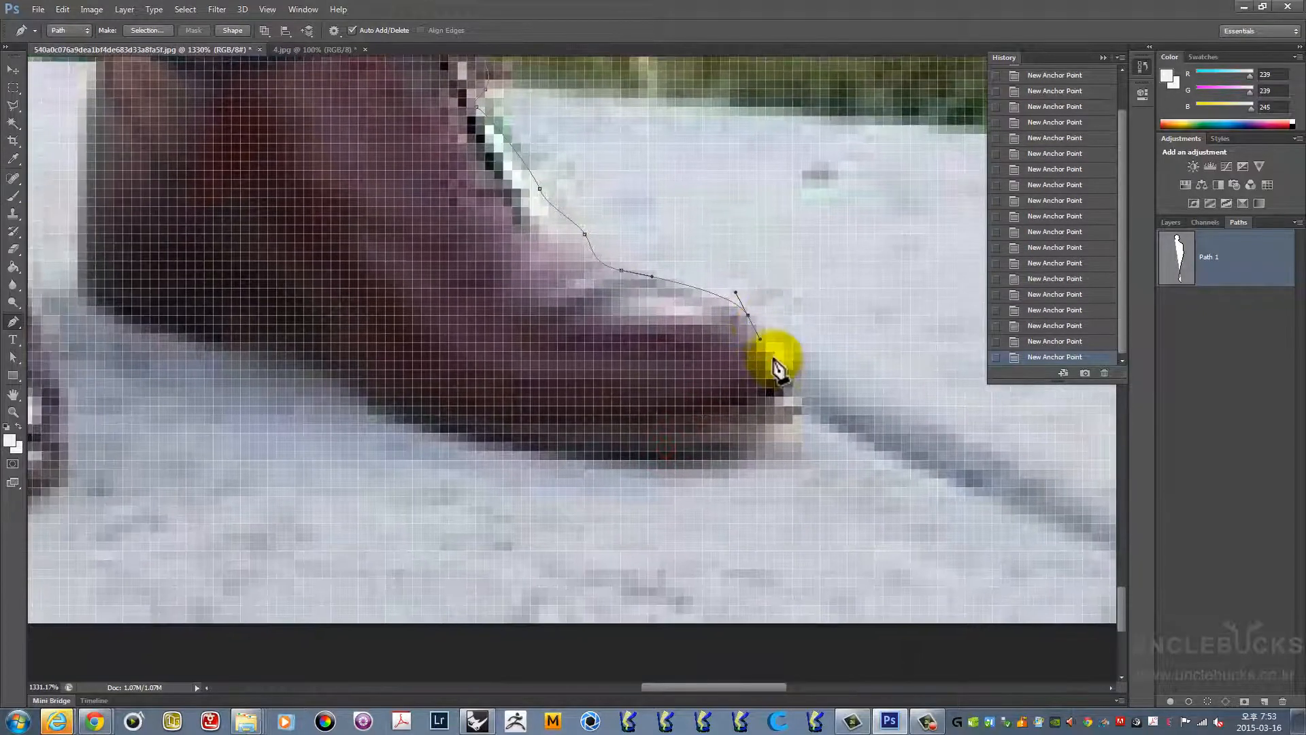
pyautogui.moveTo(787, 416); pyautogui.dragTo(515, 454)
pyautogui.moveTo(431, 427); pyautogui.dragTo(428, 426)
pyautogui.moveTo(394, 415); pyautogui.dragTo(187, 334)
pyautogui.moveTo(133, 325); pyautogui.dragTo(104, 315)
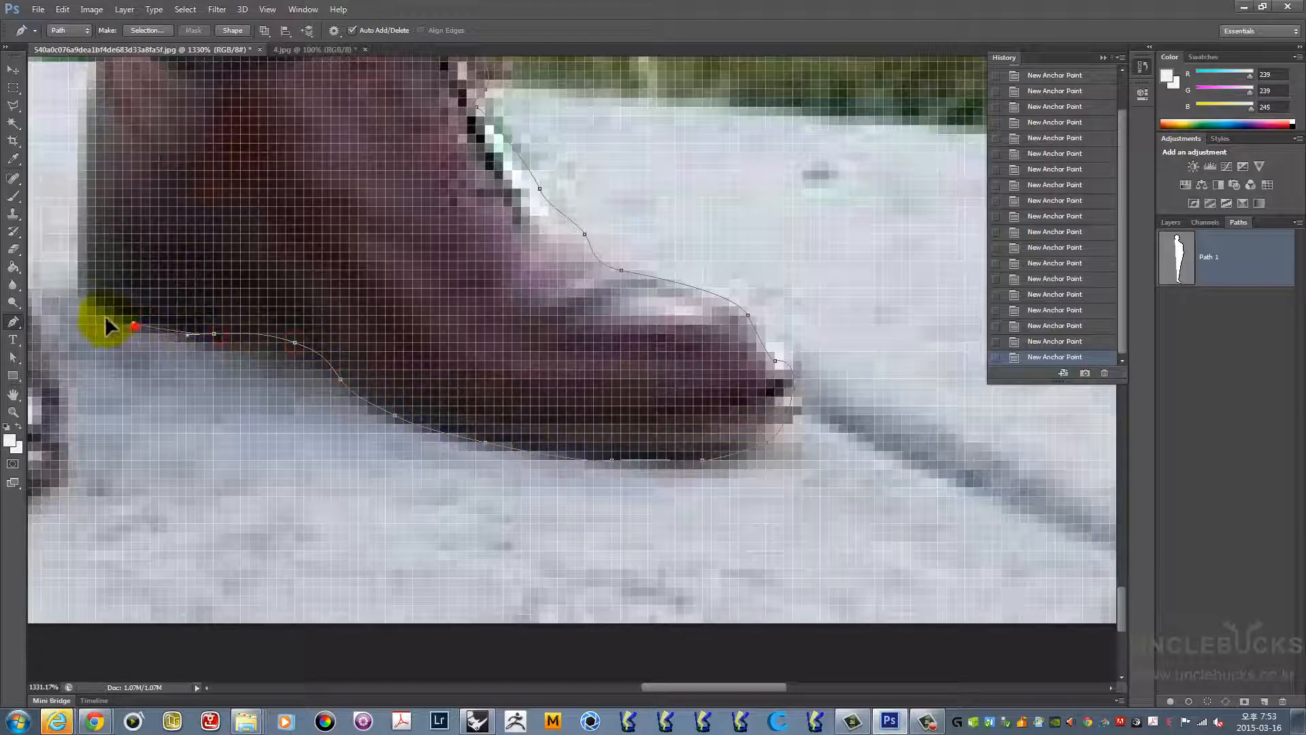
# Trace the path up the back of the shoe, past the hem and onto the inner edge of the lower leg
pyautogui.moveTo(82, 189); pyautogui.dragTo(195, 344)
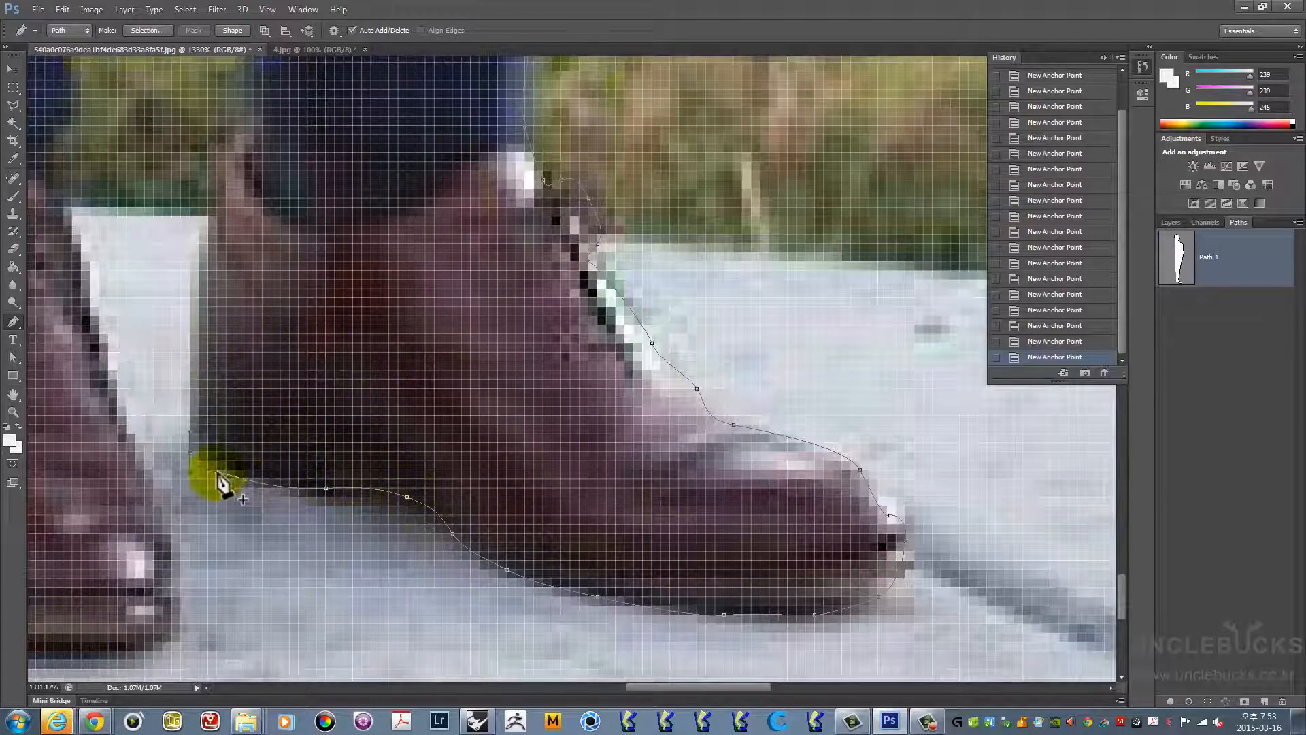
pyautogui.click(215, 207)
pyautogui.moveTo(239, 157); pyautogui.dragTo(320, 402)
pyautogui.click(321, 382)
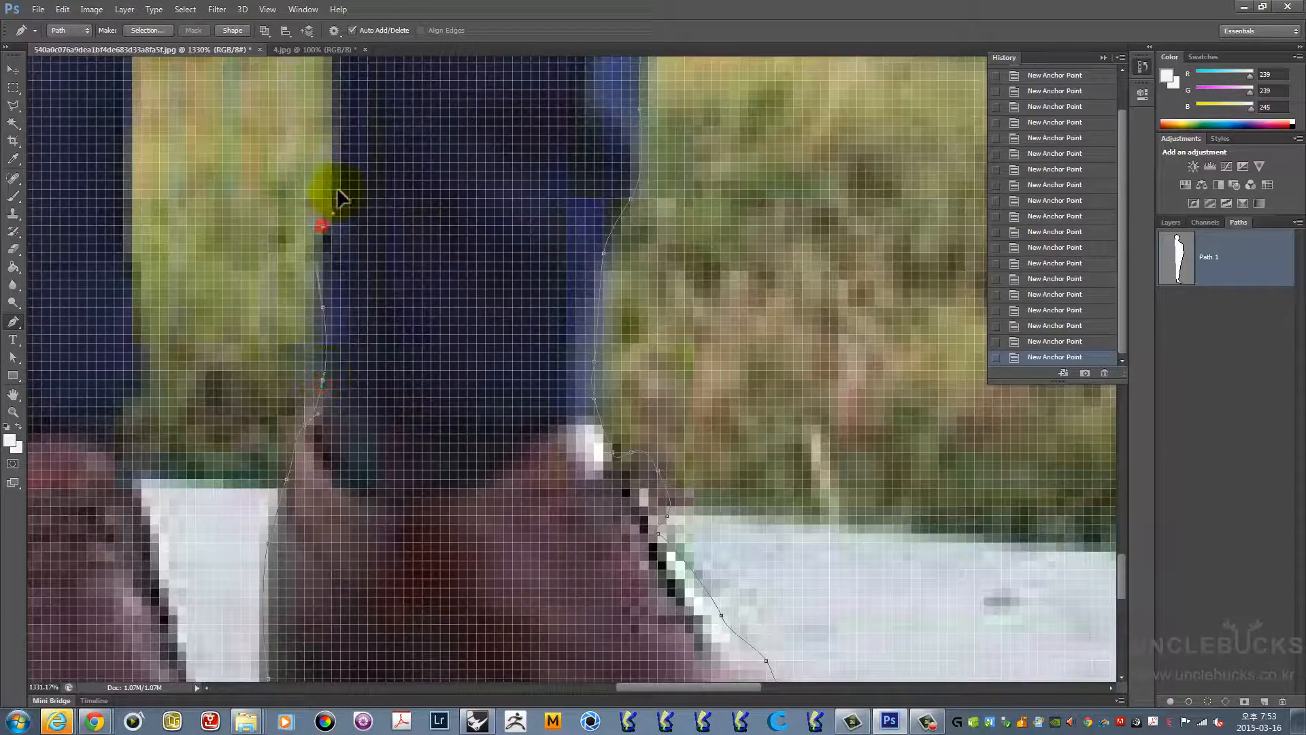
pyautogui.moveTo(337, 191); pyautogui.dragTo(353, 443)
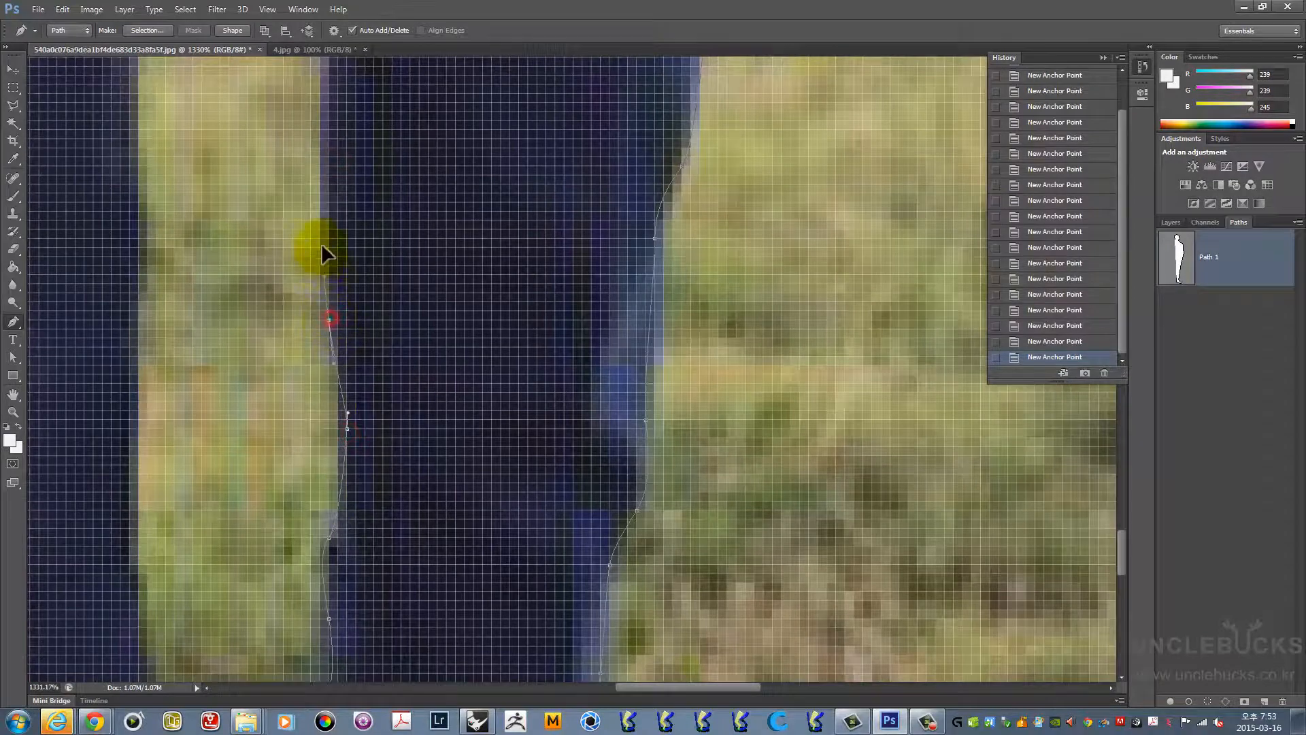
# Trace the path up the inner edge of the lower leg to just below the knee fold
pyautogui.moveTo(320, 210); pyautogui.dragTo(333, 515)
pyautogui.moveTo(335, 370); pyautogui.dragTo(338, 310)
pyautogui.moveTo(342, 233); pyautogui.dragTo(334, 518)
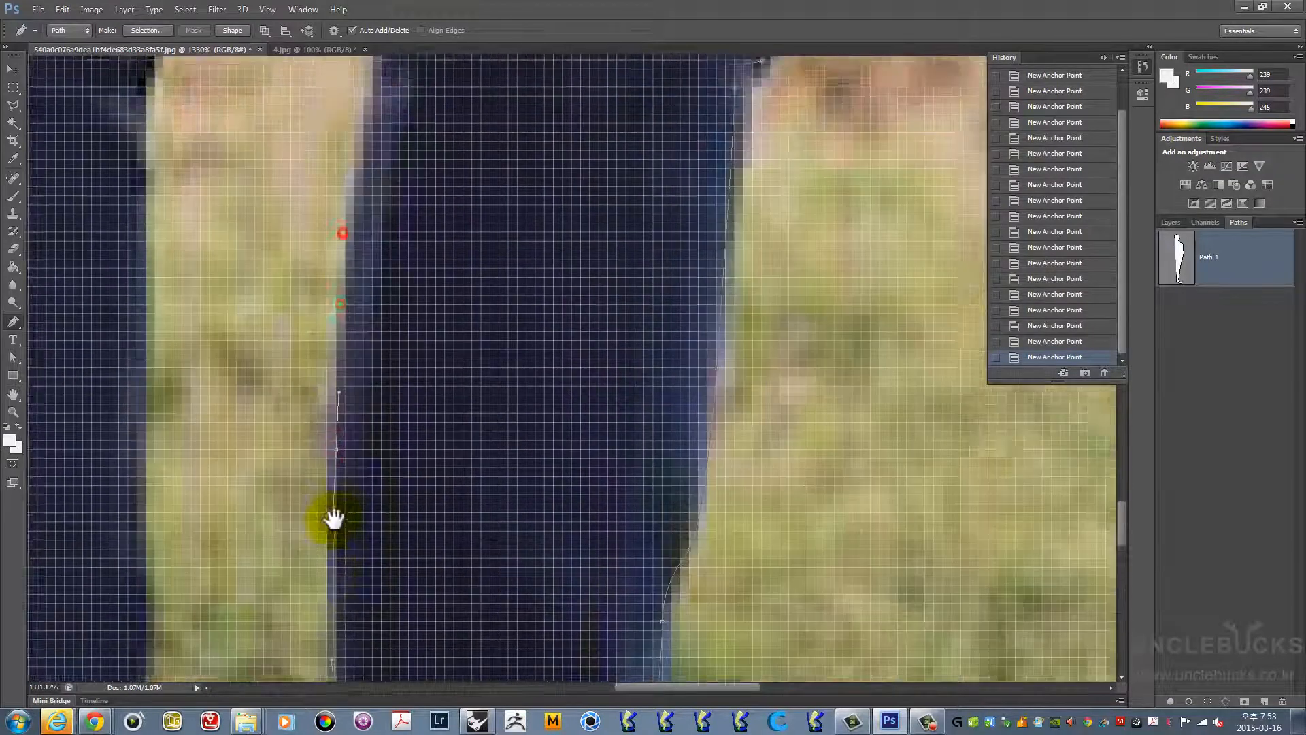
pyautogui.click(349, 480)
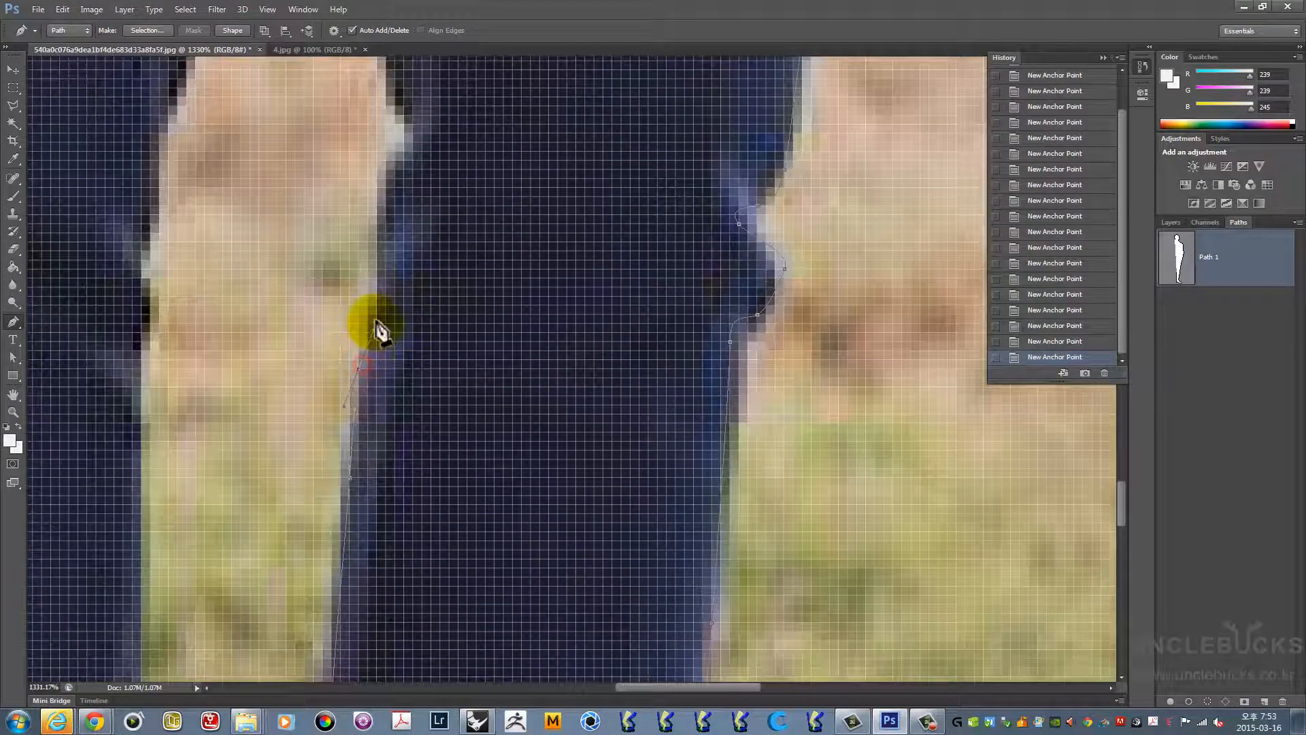
# Trace the path past the knee fold and up the inner thigh to the peak of the gap between the legs
pyautogui.moveTo(377, 323); pyautogui.dragTo(395, 397)
pyautogui.moveTo(378, 319); pyautogui.dragTo(379, 290)
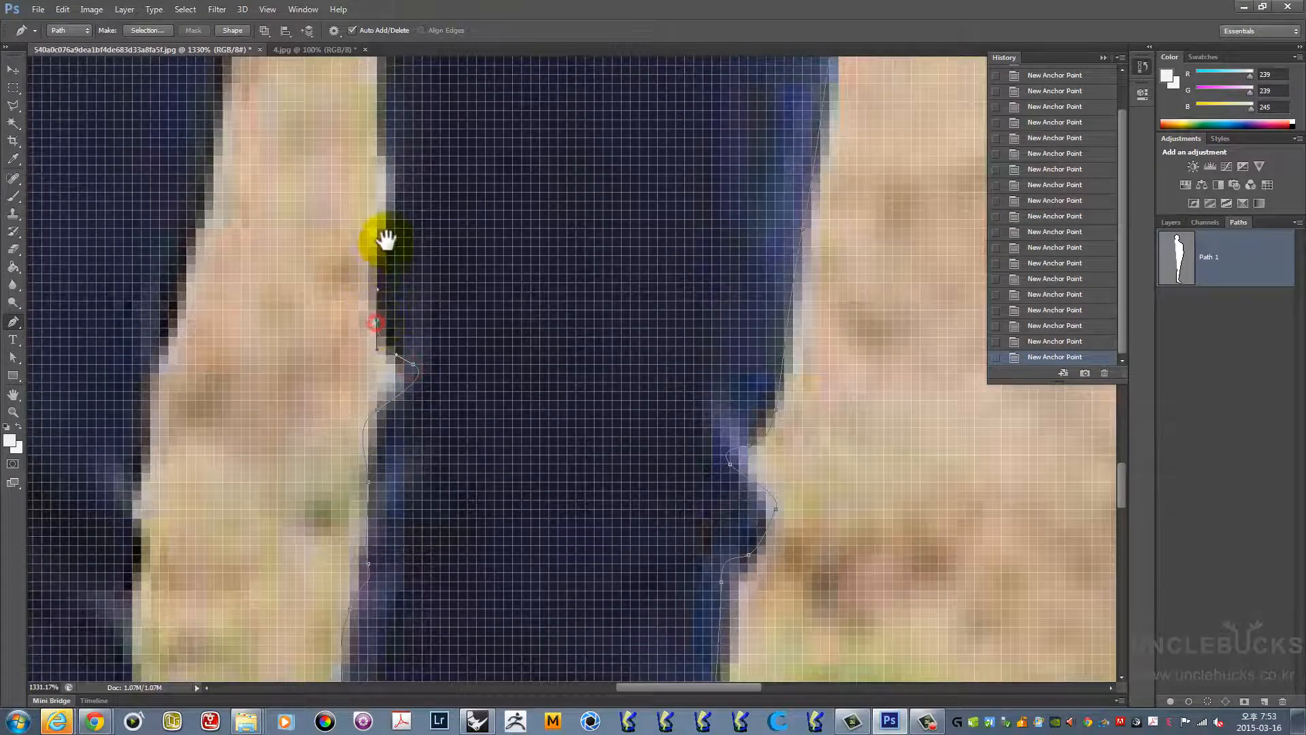
pyautogui.moveTo(386, 236); pyautogui.dragTo(388, 439)
pyautogui.moveTo(385, 433); pyautogui.dragTo(389, 413)
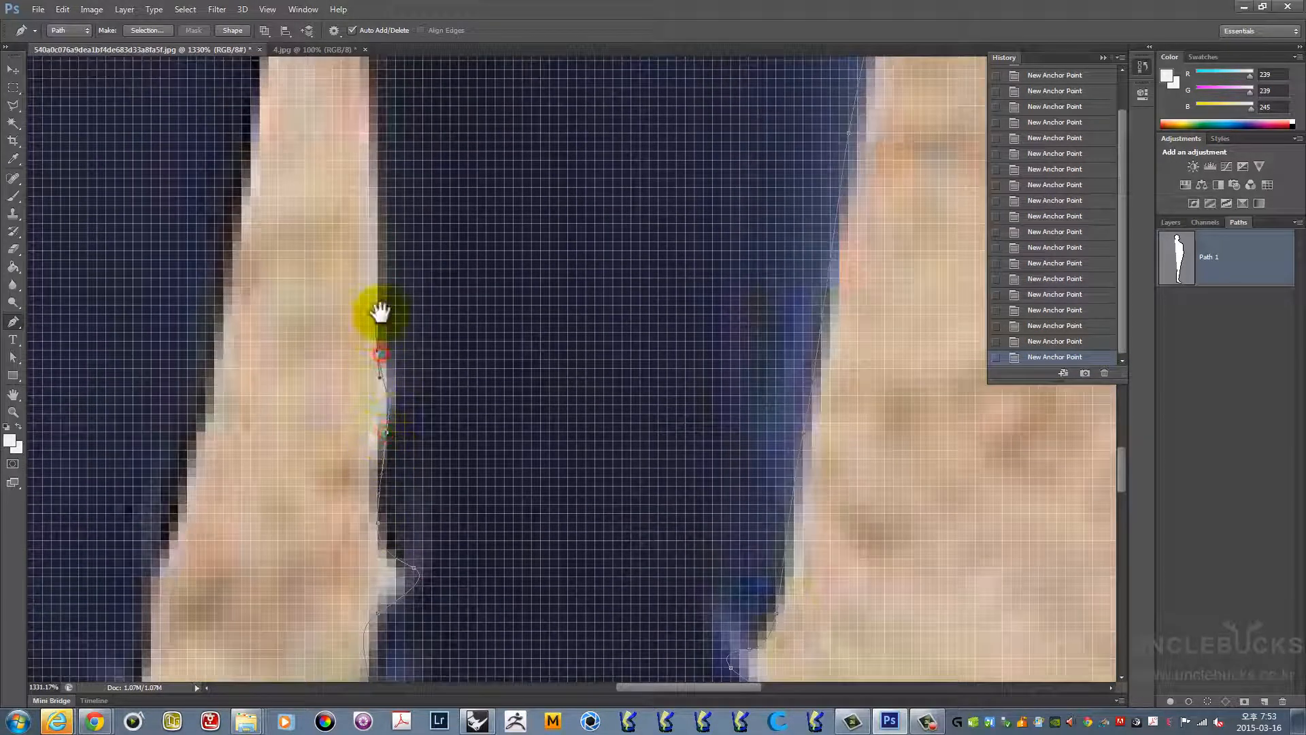
pyautogui.moveTo(380, 313); pyautogui.dragTo(381, 533)
pyautogui.moveTo(376, 367); pyautogui.dragTo(389, 558)
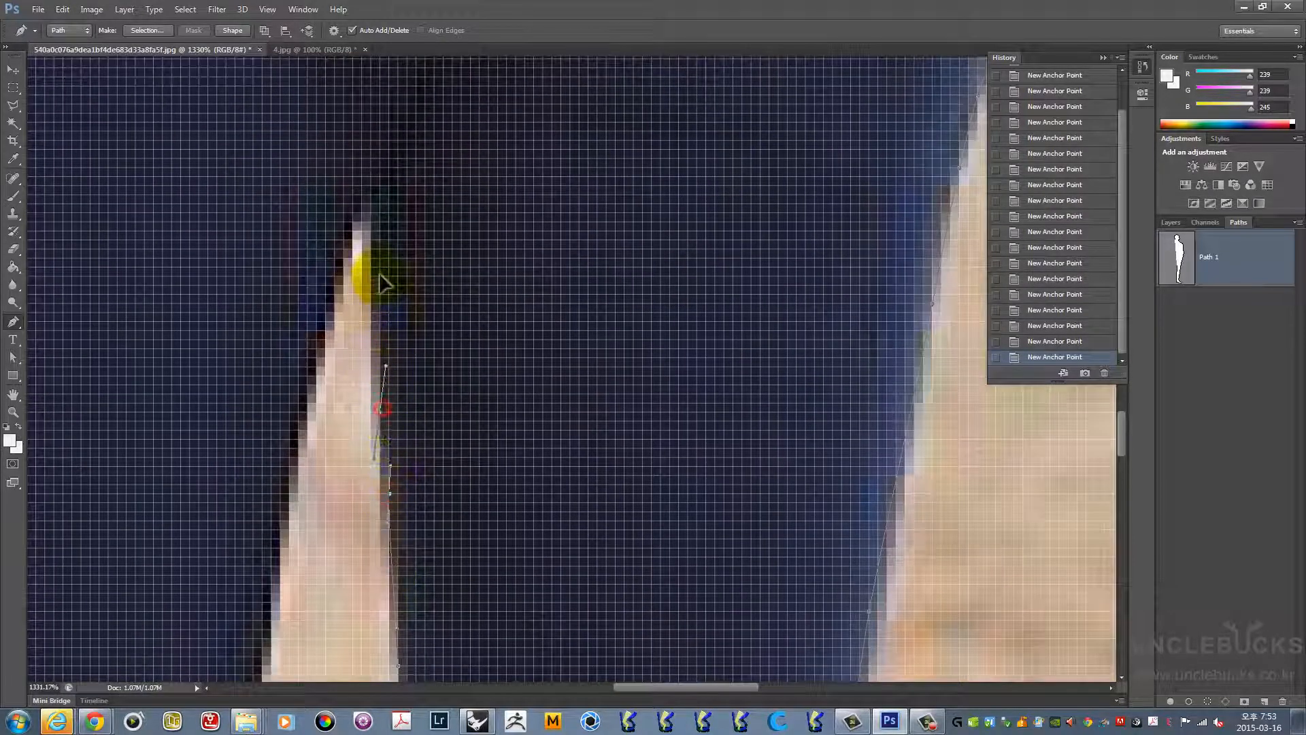
pyautogui.moveTo(374, 236); pyautogui.dragTo(348, 254)
# Trace the path from the peak of the gap down the other leg's inner thigh to the knee
pyautogui.moveTo(324, 330); pyautogui.dragTo(321, 359)
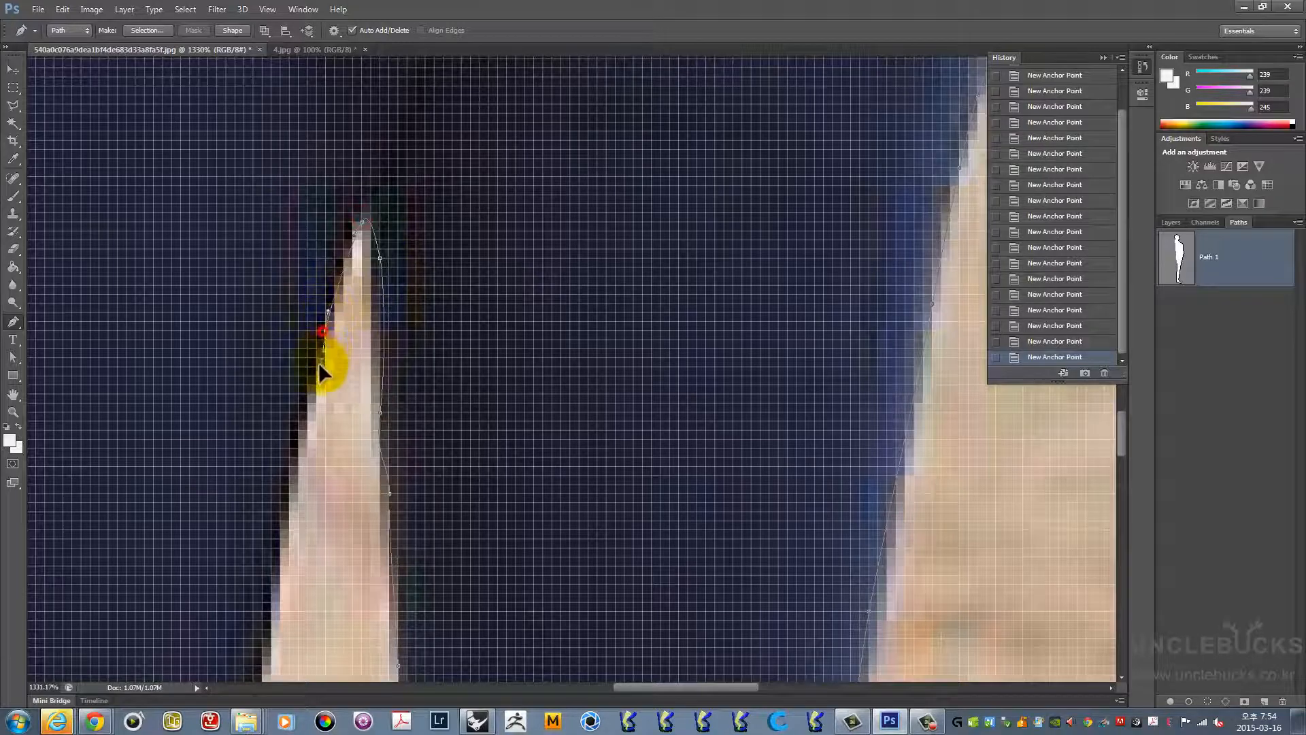
pyautogui.moveTo(292, 474); pyautogui.dragTo(358, 364)
pyautogui.moveTo(345, 454); pyautogui.dragTo(452, 246)
pyautogui.moveTo(435, 299); pyautogui.dragTo(430, 342)
pyautogui.moveTo(395, 477); pyautogui.dragTo(449, 324)
pyautogui.moveTo(434, 390); pyautogui.dragTo(433, 395)
pyautogui.moveTo(420, 443); pyautogui.dragTo(453, 303)
# Trace the path past the knee and down the inner edge of the lower leg to the trouser hem
pyautogui.moveTo(425, 361); pyautogui.dragTo(423, 401)
pyautogui.moveTo(425, 463); pyautogui.dragTo(454, 327)
pyautogui.moveTo(455, 385); pyautogui.dragTo(455, 387)
pyautogui.moveTo(451, 432); pyautogui.dragTo(462, 388)
pyautogui.moveTo(469, 449); pyautogui.dragTo(477, 259)
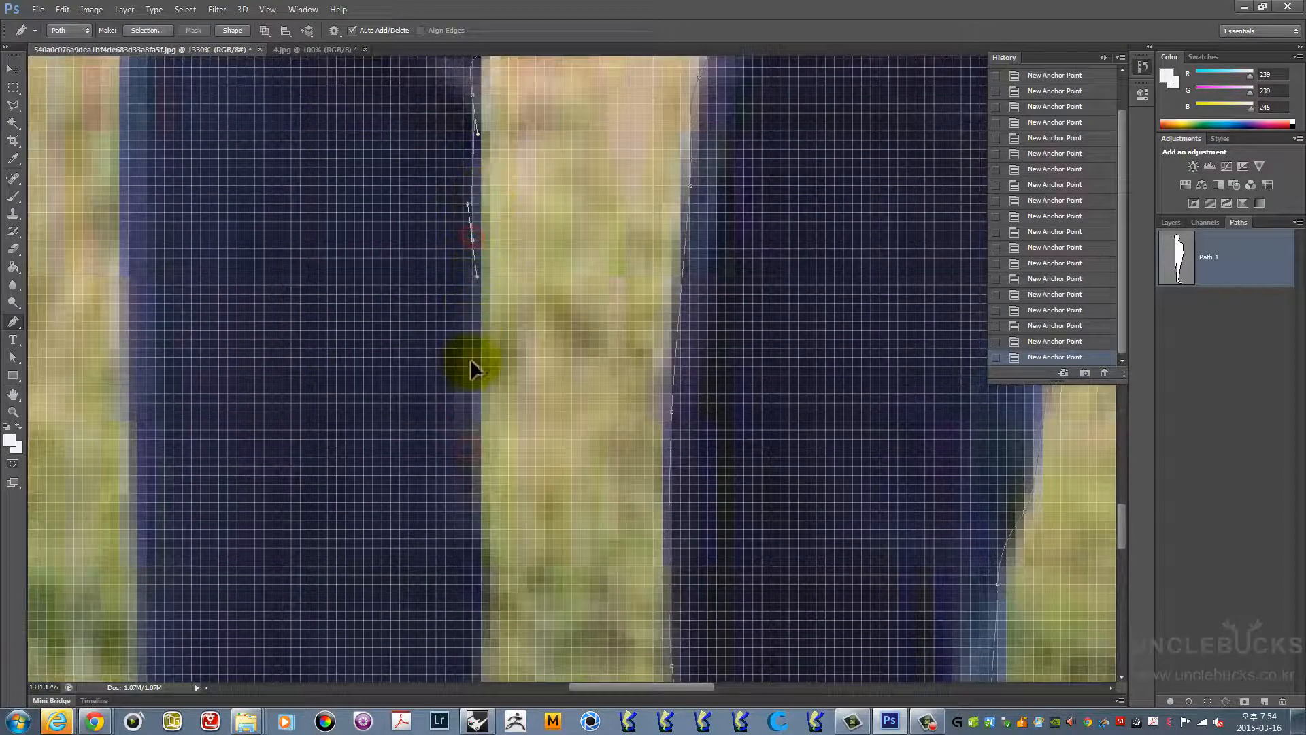
pyautogui.moveTo(471, 449); pyautogui.dragTo(480, 314)
pyautogui.moveTo(489, 421); pyautogui.dragTo(494, 172)
pyautogui.moveTo(481, 496); pyautogui.dragTo(515, 314)
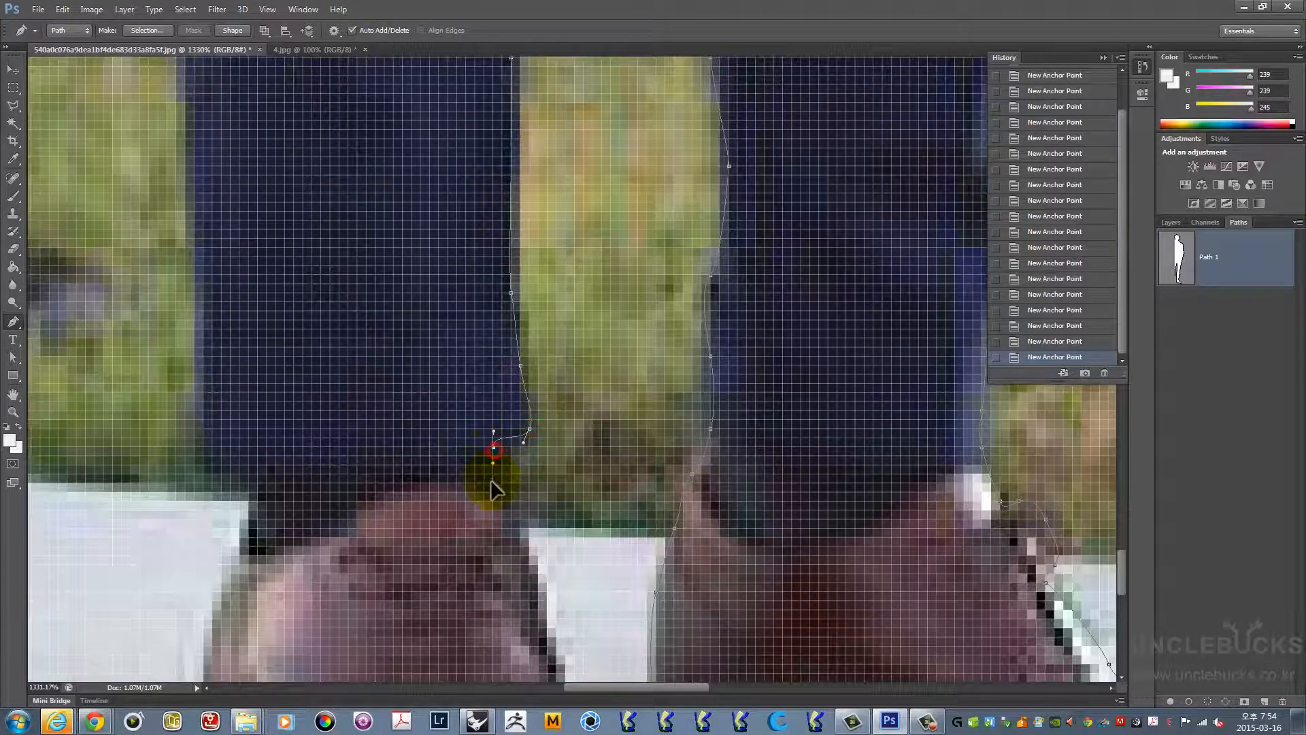
# Trace the path from the hem down the shoe's inner side, around the toe and sole, and up its outer side
pyautogui.moveTo(491, 486); pyautogui.dragTo(475, 389)
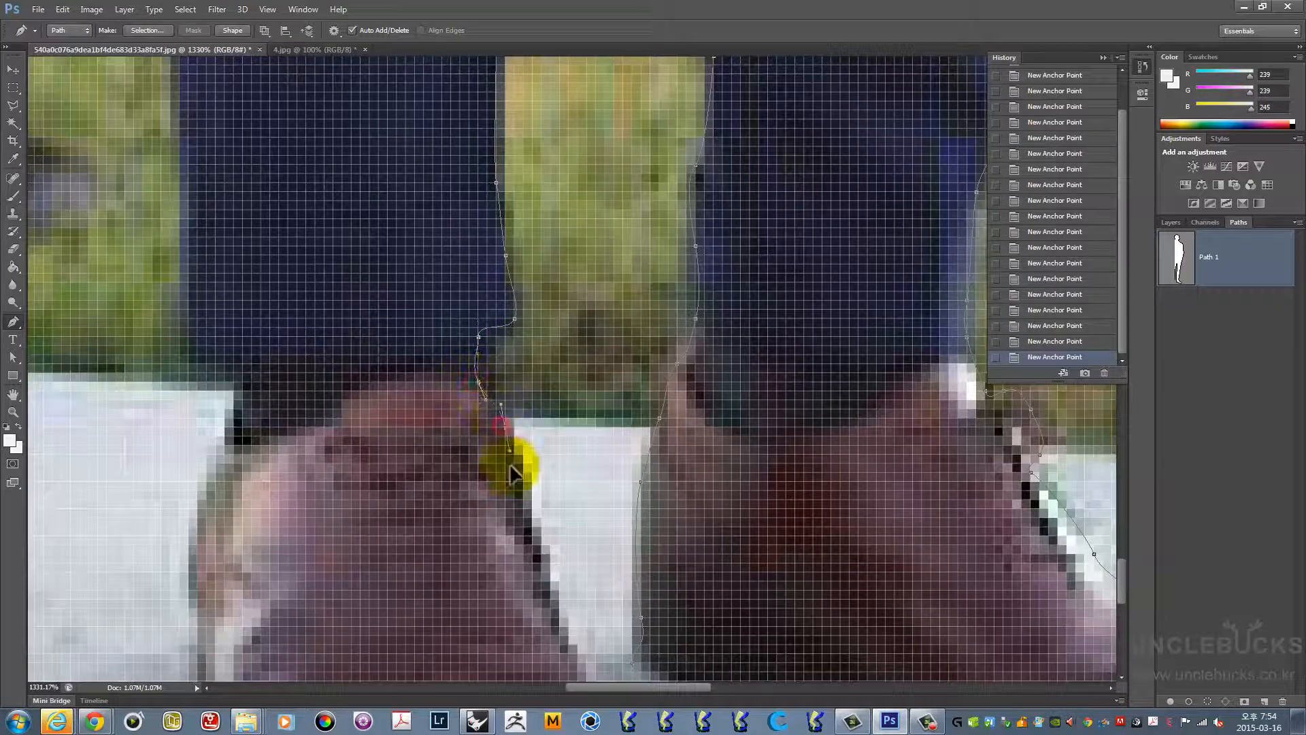
pyautogui.moveTo(509, 463); pyautogui.dragTo(489, 268)
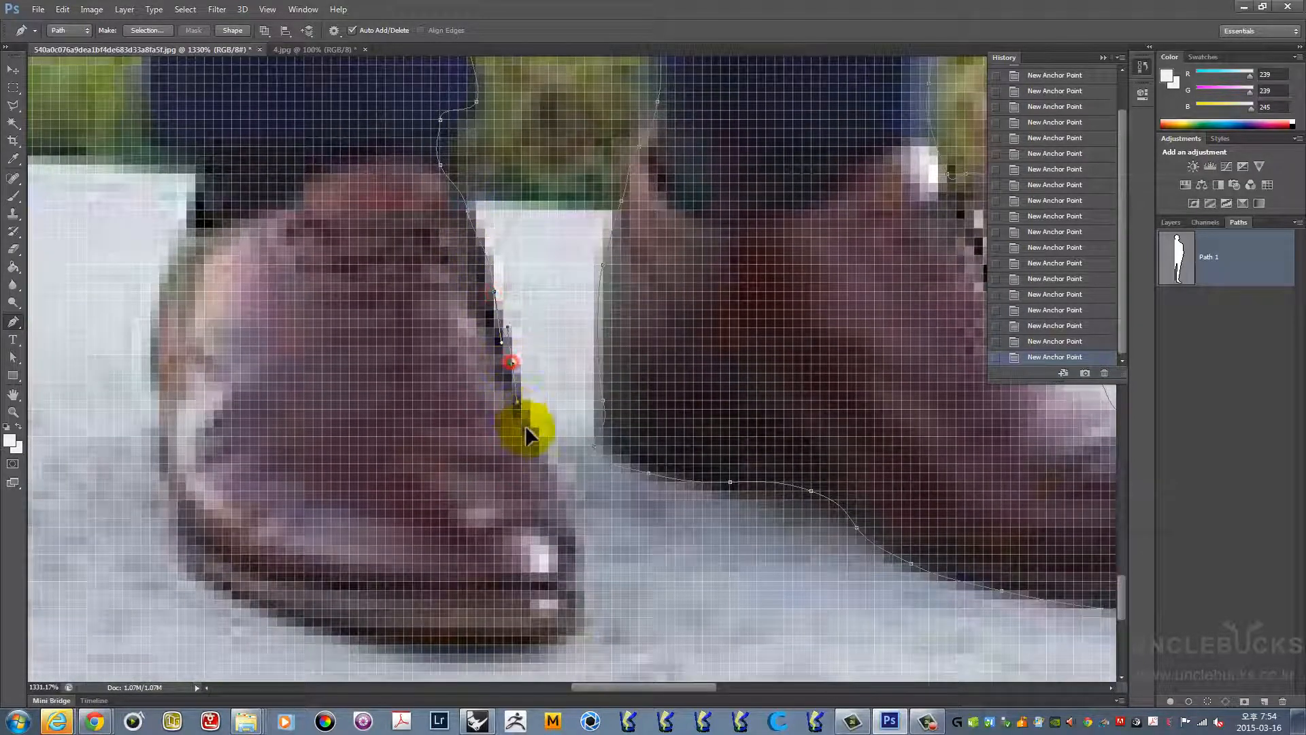
pyautogui.moveTo(557, 483); pyautogui.dragTo(557, 481)
pyautogui.click(546, 466)
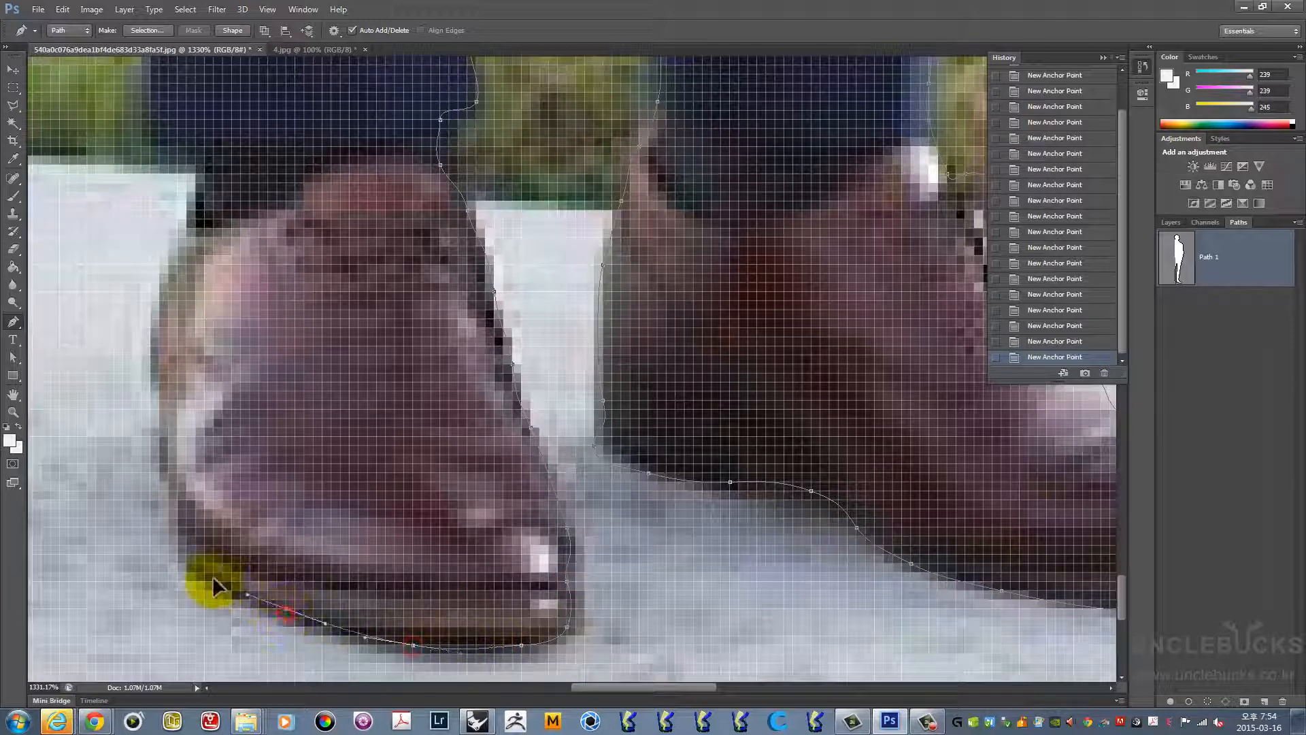
pyautogui.click(159, 472)
pyautogui.moveTo(157, 325); pyautogui.dragTo(161, 281)
pyautogui.moveTo(175, 235); pyautogui.dragTo(313, 496)
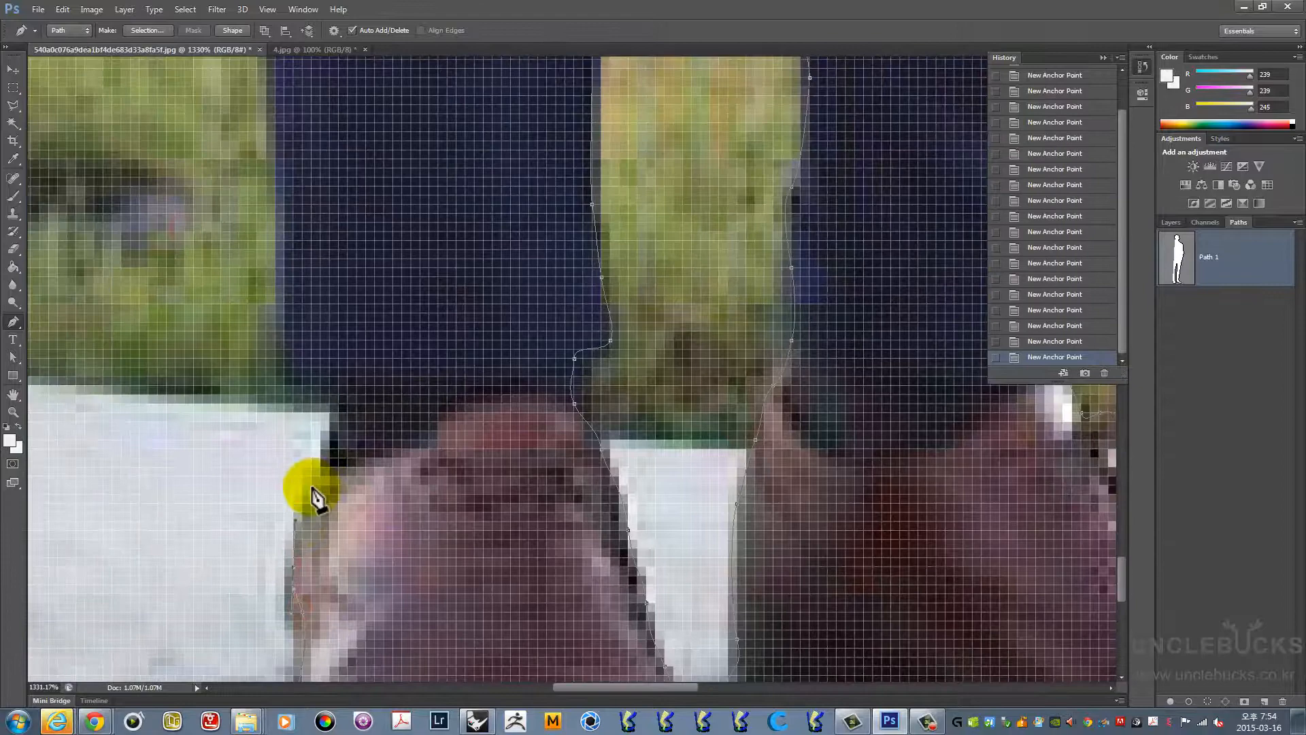
# Trace the path past the outer corner of the hem and up the outer edge of the lower leg to below the knee
pyautogui.click(336, 418)
pyautogui.moveTo(292, 219); pyautogui.dragTo(291, 400)
pyautogui.moveTo(279, 286); pyautogui.dragTo(273, 243)
pyautogui.moveTo(283, 178); pyautogui.dragTo(302, 574)
pyautogui.moveTo(275, 391); pyautogui.dragTo(277, 346)
pyautogui.moveTo(280, 223); pyautogui.dragTo(299, 549)
pyautogui.moveTo(297, 445); pyautogui.dragTo(294, 399)
pyautogui.moveTo(295, 266); pyautogui.dragTo(312, 592)
# Trace the path around the outer knee folds and onto the outer edge of the thigh
pyautogui.moveTo(312, 524); pyautogui.dragTo(323, 488)
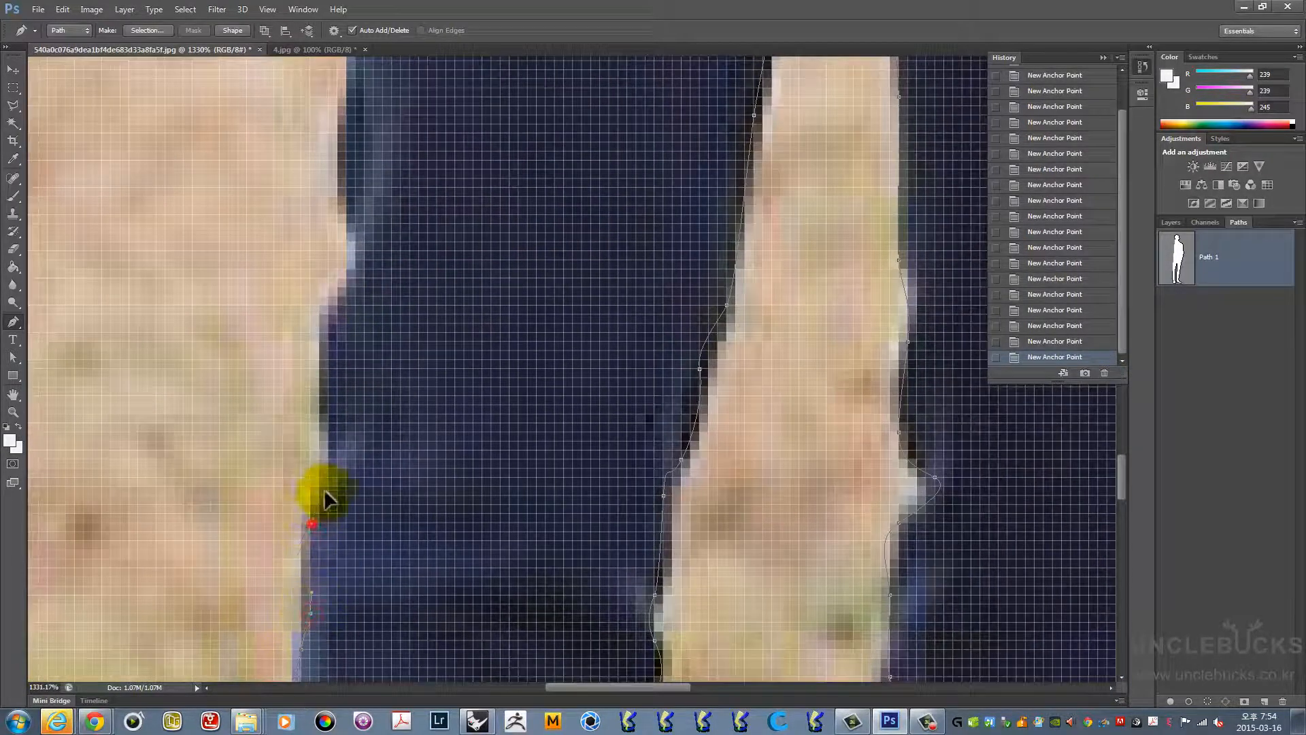
pyautogui.click(336, 429)
pyautogui.moveTo(323, 347); pyautogui.dragTo(352, 533)
pyautogui.click(349, 413)
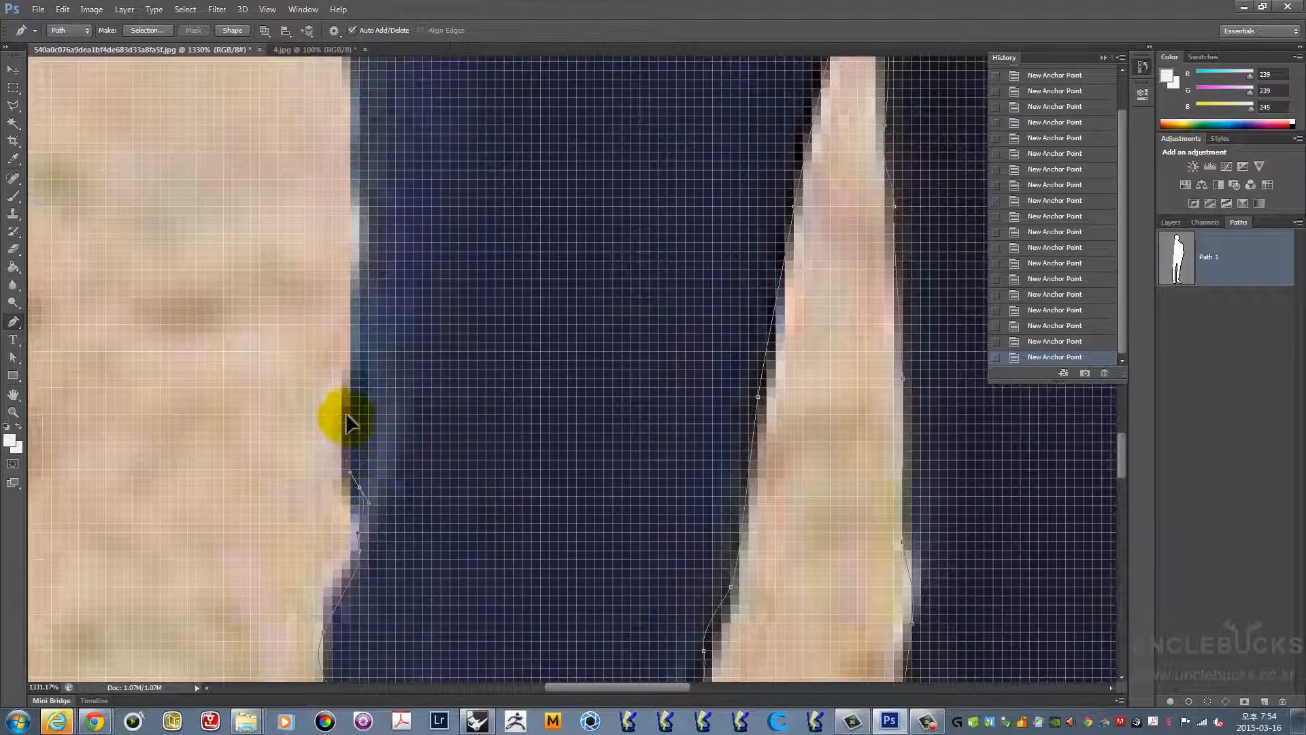
pyautogui.click(359, 375)
pyautogui.click(358, 302)
pyautogui.moveTo(371, 262); pyautogui.dragTo(384, 463)
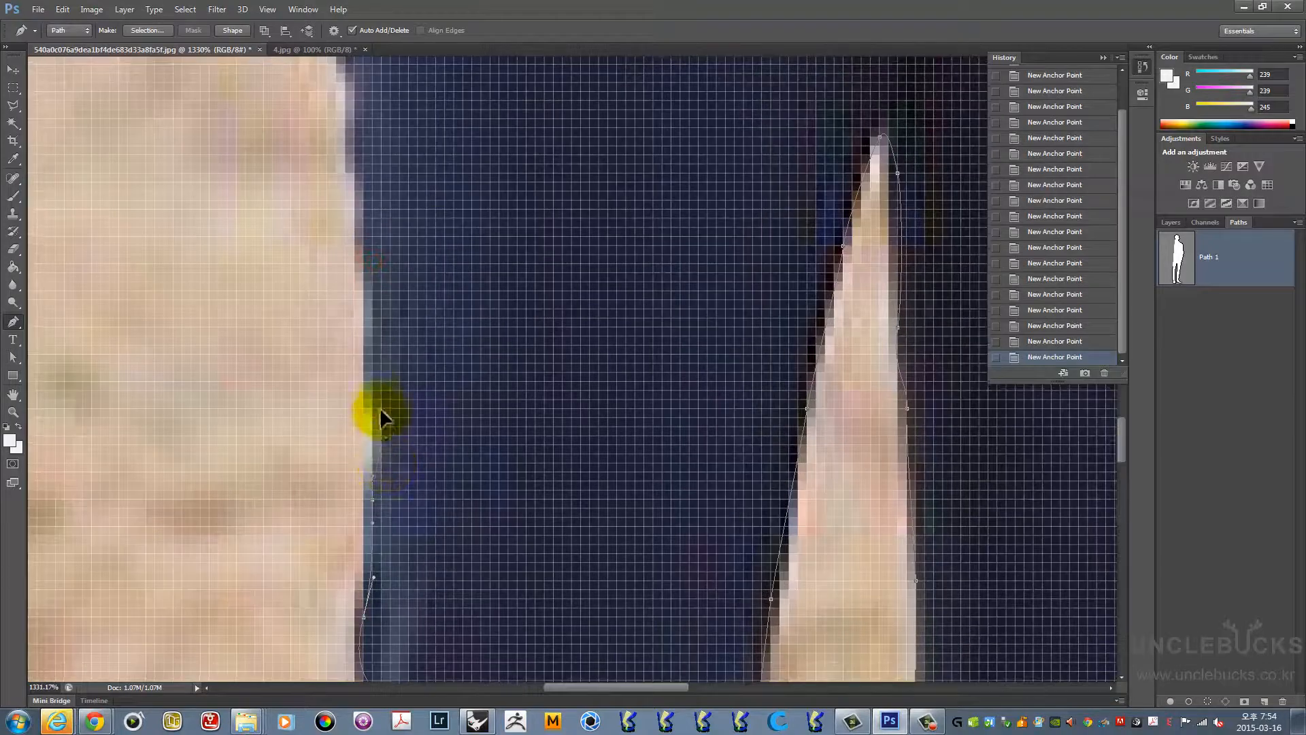
# Trace the path up the outer edge of the thigh toward the hip
pyautogui.moveTo(370, 351); pyautogui.dragTo(393, 481)
pyautogui.click(388, 465)
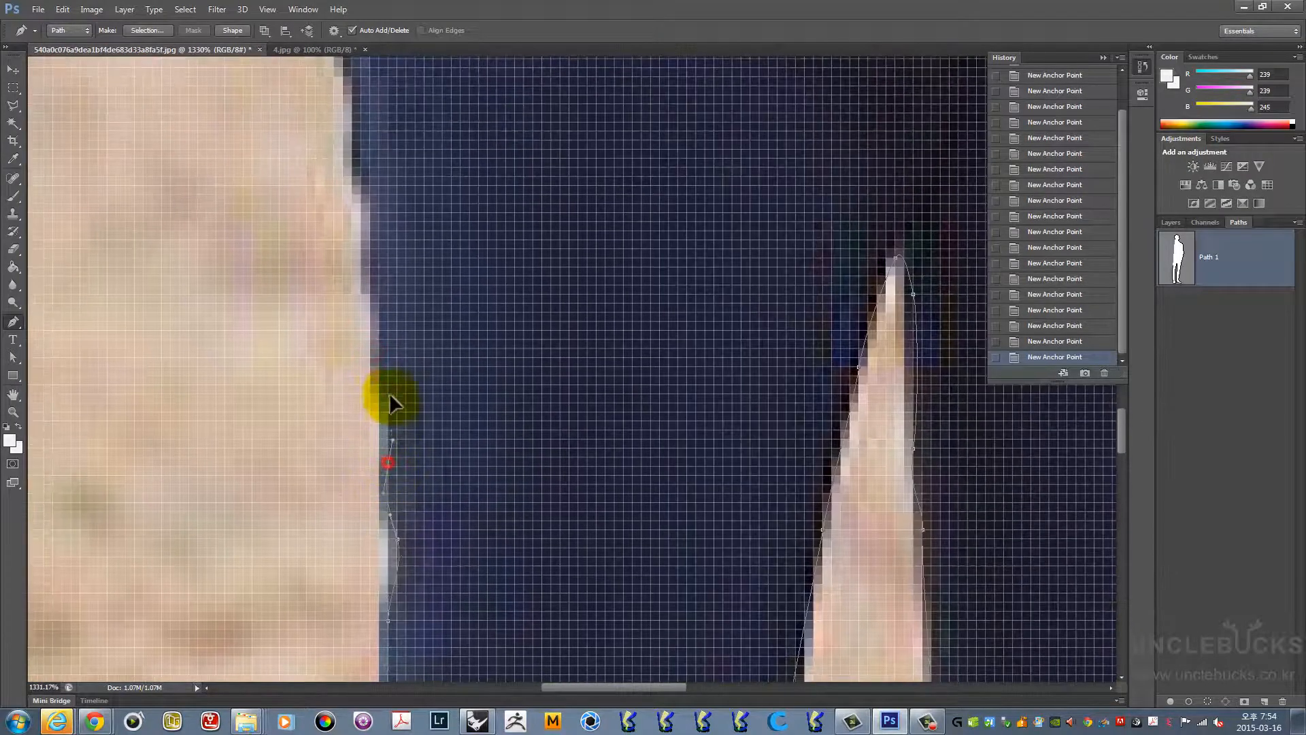
pyautogui.click(378, 366)
pyautogui.click(382, 324)
pyautogui.click(378, 285)
pyautogui.click(373, 237)
pyautogui.moveTo(400, 387); pyautogui.dragTo(404, 394)
pyautogui.moveTo(365, 194); pyautogui.dragTo(417, 502)
pyautogui.click(388, 341)
pyautogui.click(381, 292)
# Trace the path along the hip up to the lower hem of the sweater
pyautogui.moveTo(389, 315); pyautogui.dragTo(417, 533)
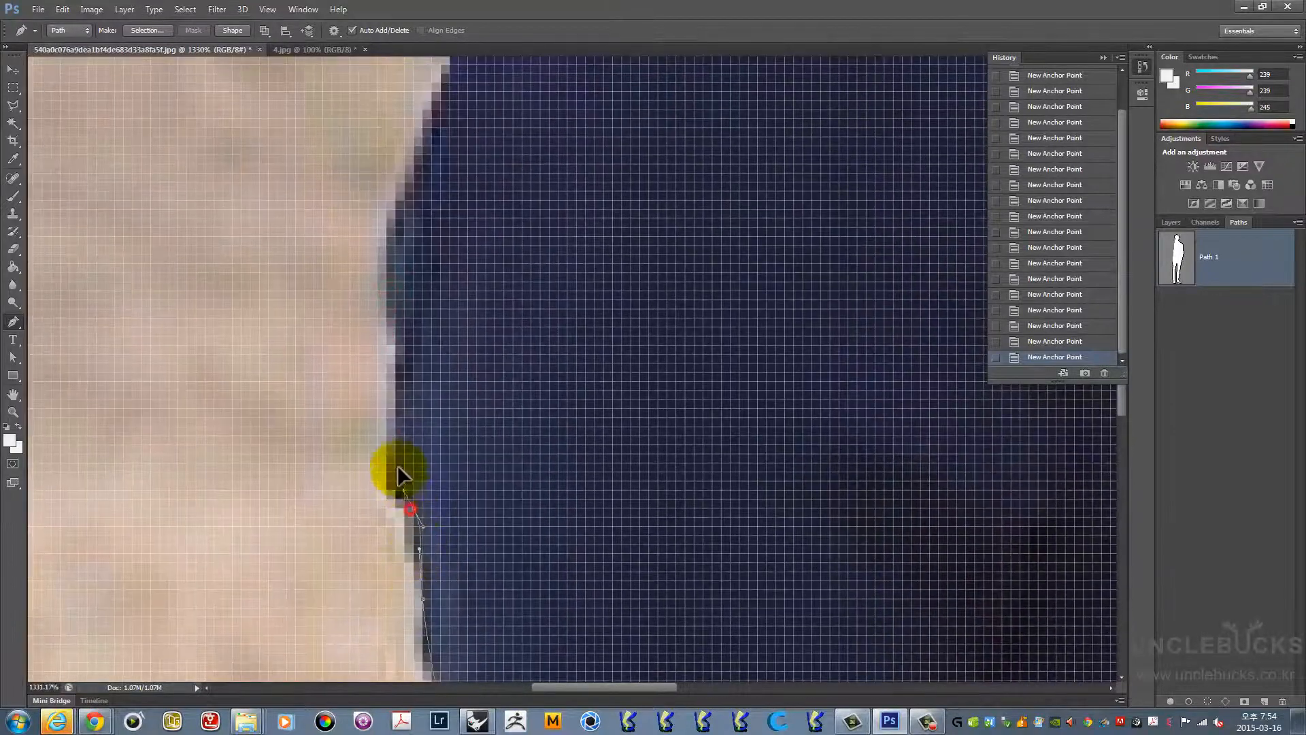
pyautogui.click(401, 339)
pyautogui.click(400, 302)
pyautogui.click(389, 265)
pyautogui.moveTo(390, 265); pyautogui.dragTo(403, 432)
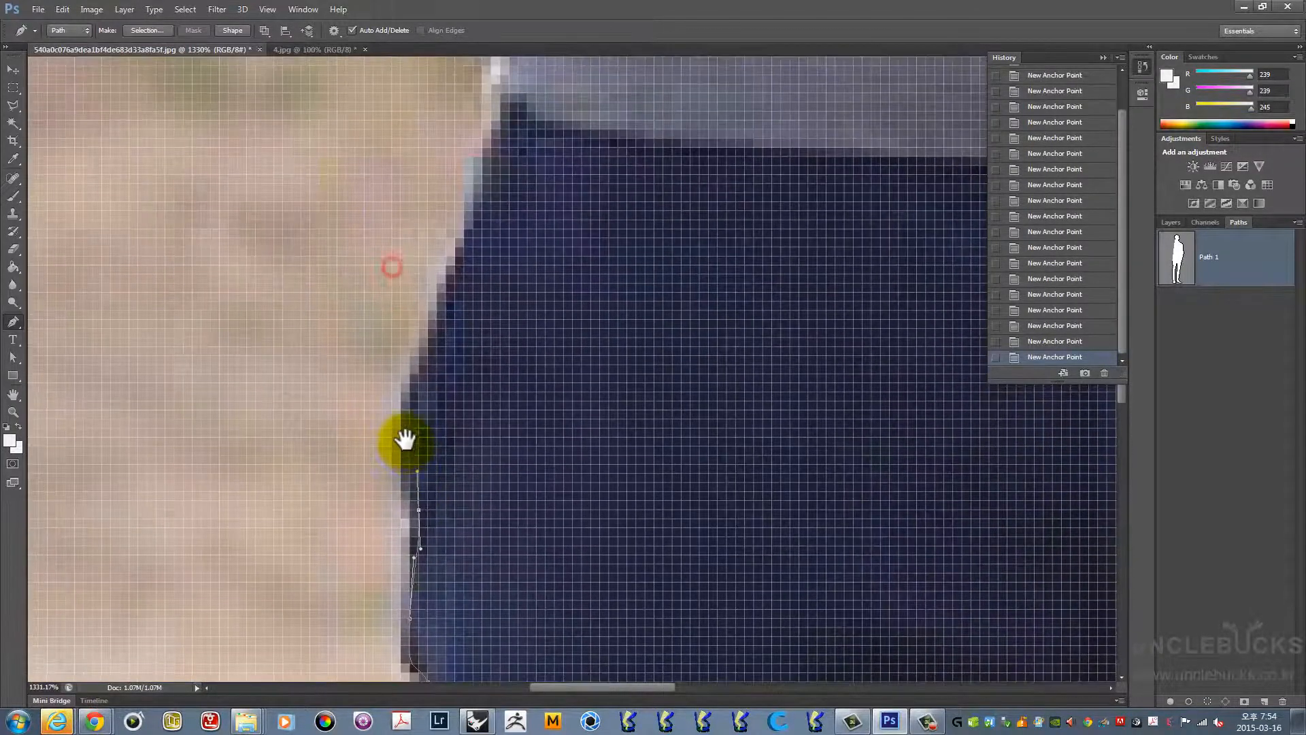
pyautogui.click(434, 272)
pyautogui.click(475, 210)
pyautogui.moveTo(477, 211); pyautogui.dragTo(517, 612)
# Trace the path past the sweater's hem and around the folds at its lower side
pyautogui.click(509, 616)
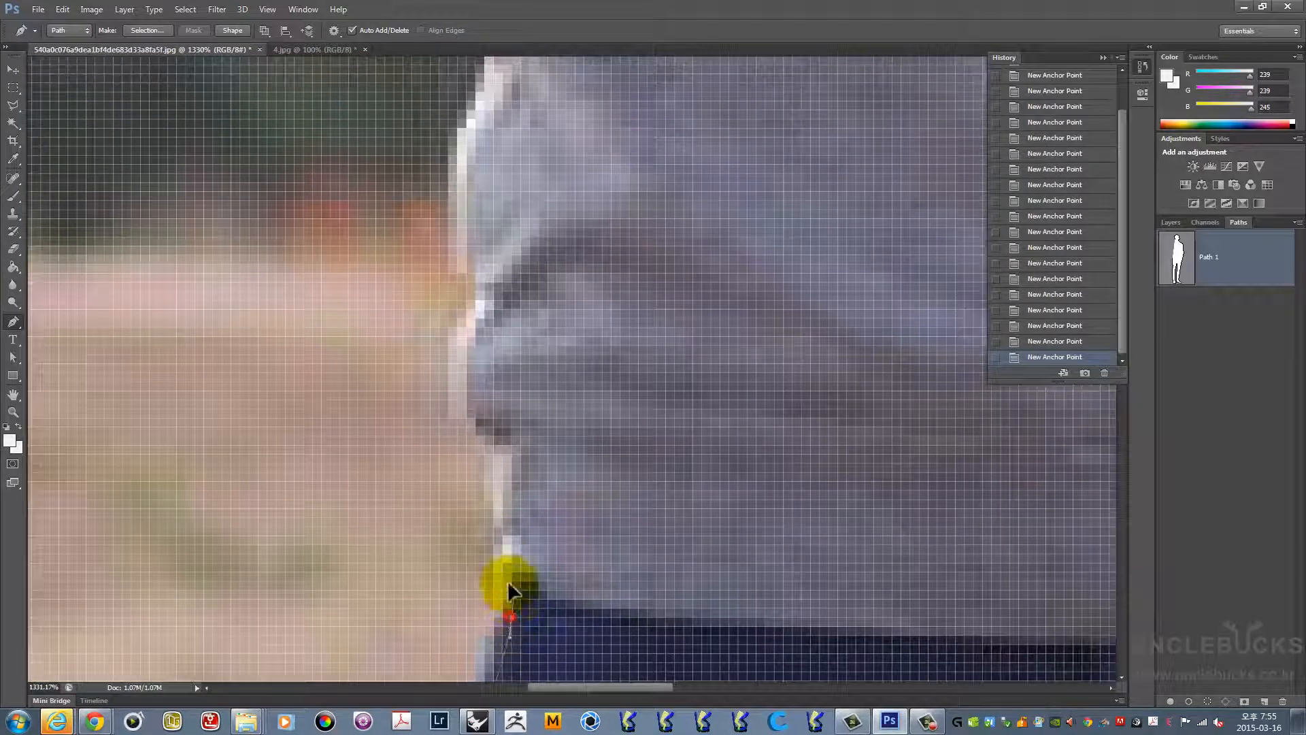
pyautogui.moveTo(466, 427); pyautogui.dragTo(452, 386)
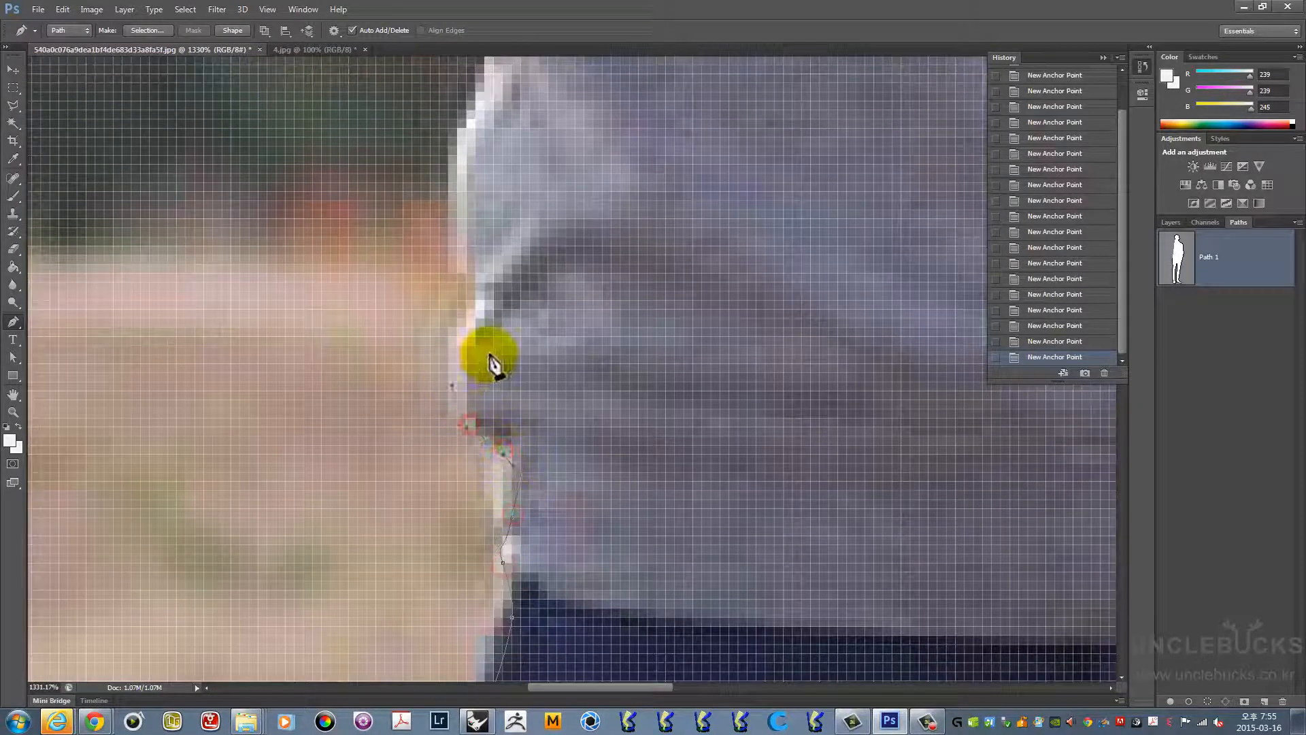
pyautogui.moveTo(491, 272); pyautogui.dragTo(506, 527)
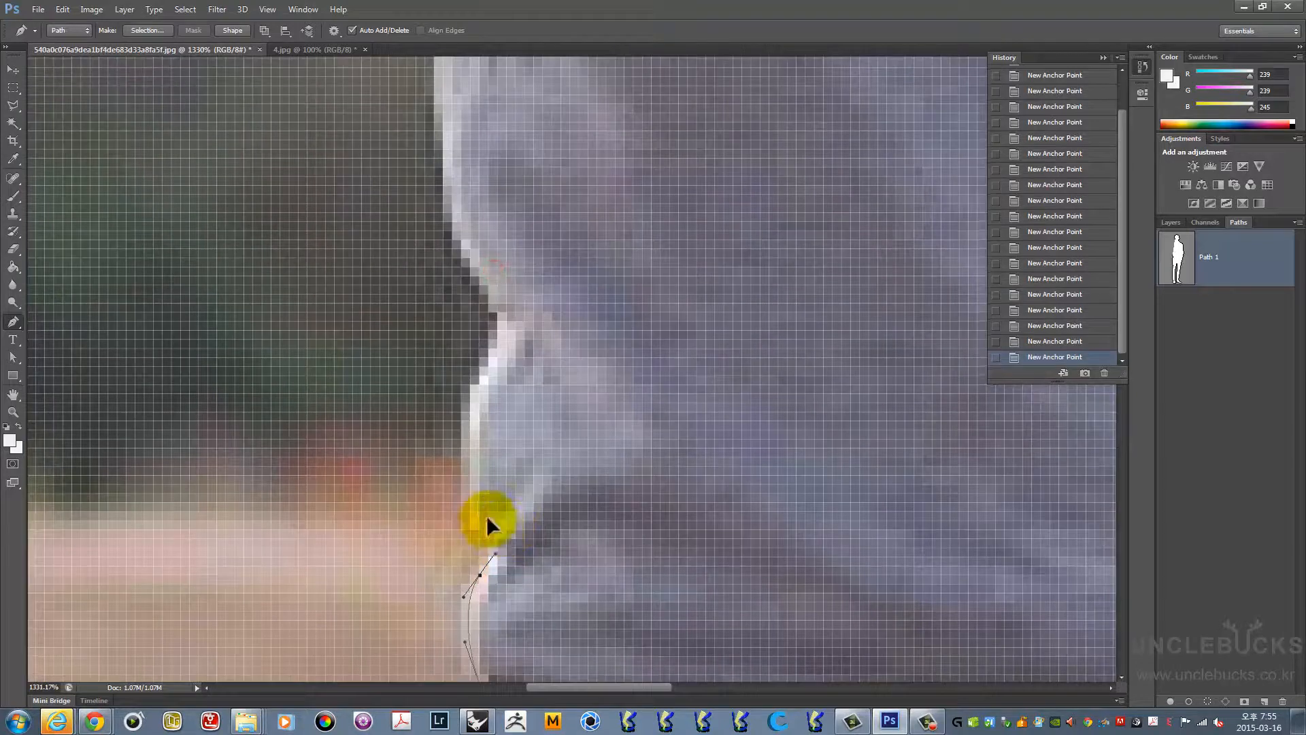
pyautogui.moveTo(507, 304); pyautogui.dragTo(551, 544)
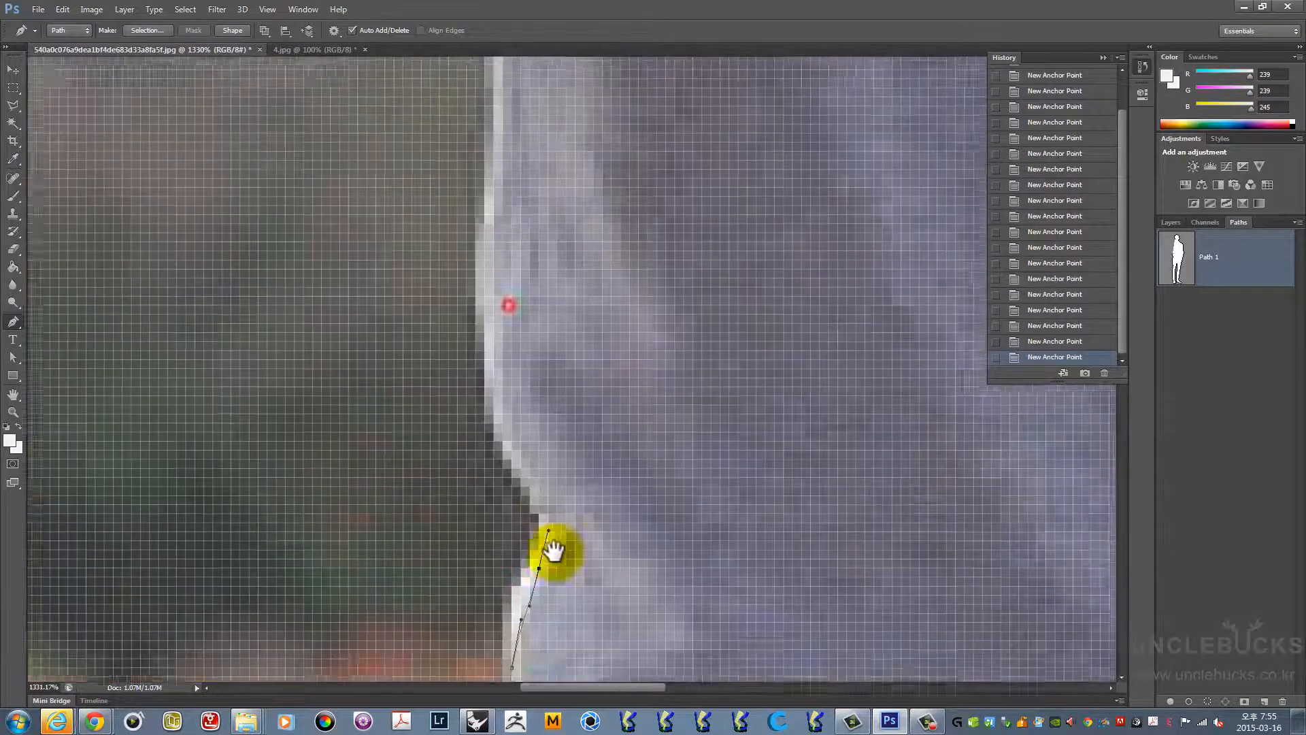
pyautogui.moveTo(498, 449); pyautogui.dragTo(497, 410)
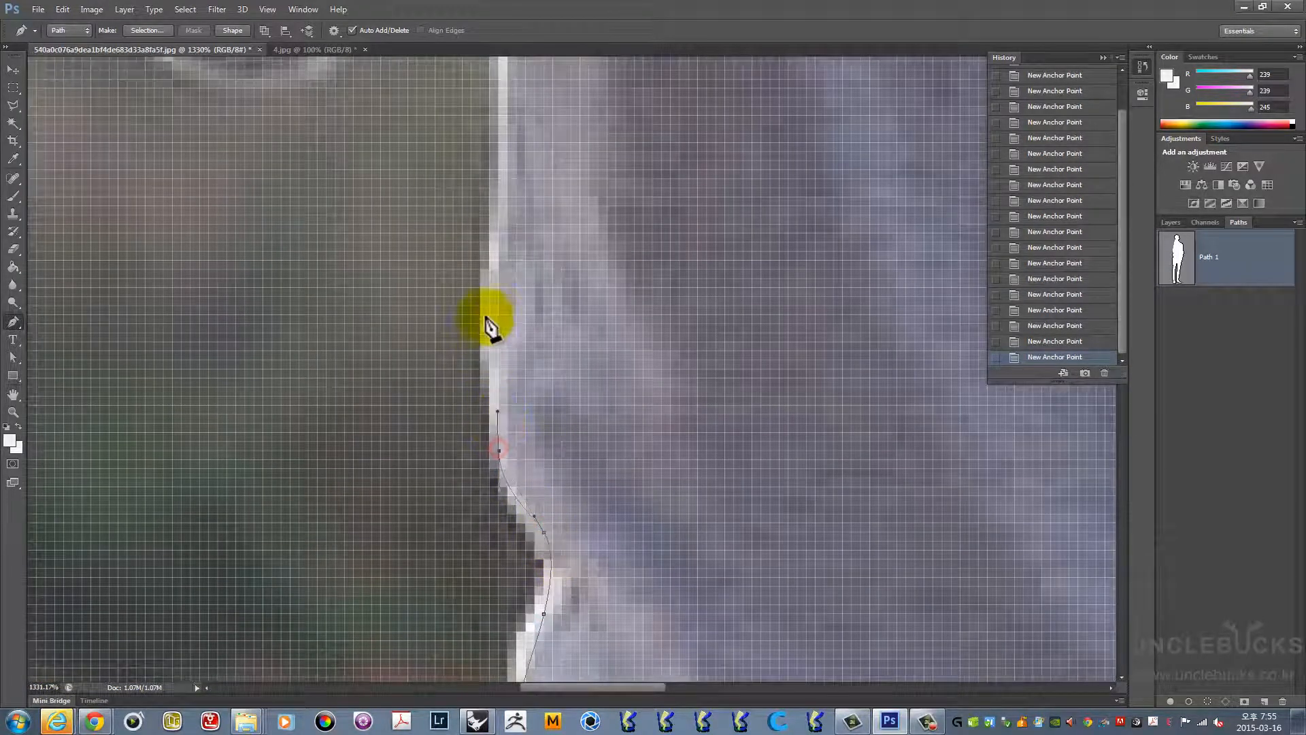
# Trace the path up the side of the sweater to where it meets the raised arm
pyautogui.moveTo(502, 284); pyautogui.dragTo(503, 423)
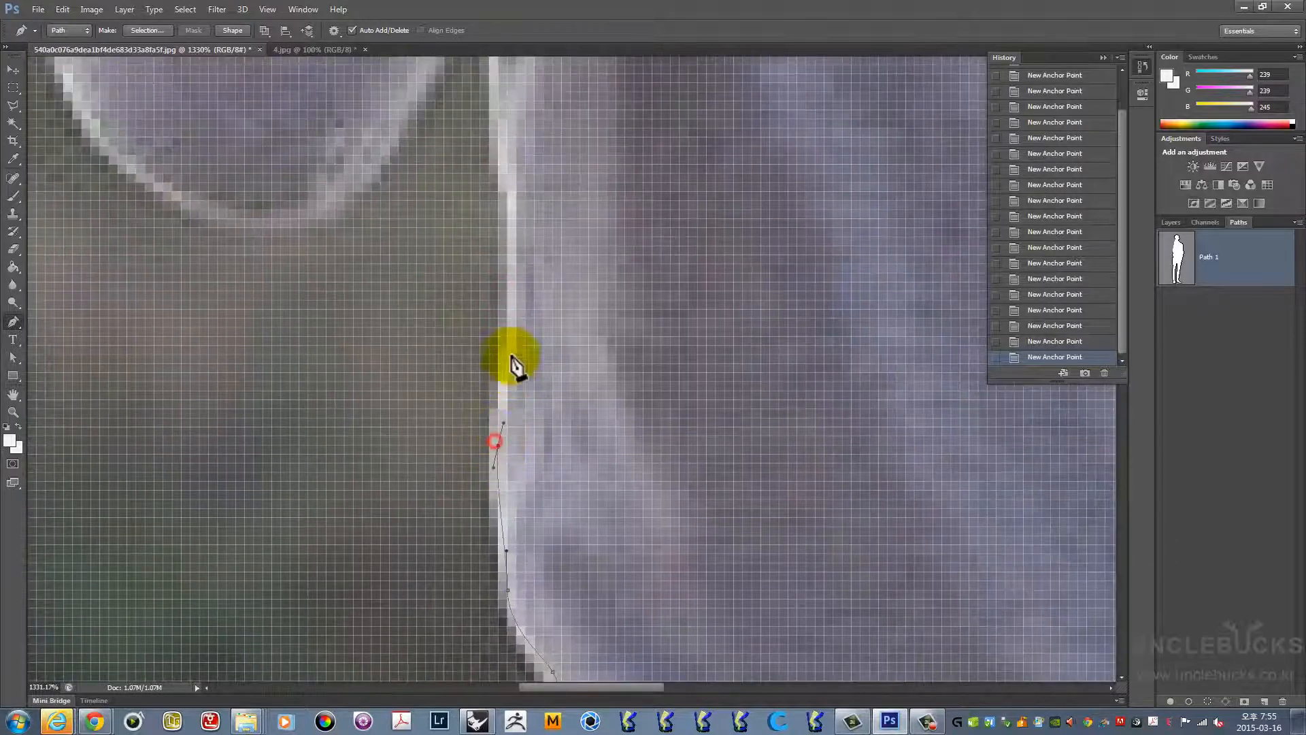
pyautogui.moveTo(509, 300); pyautogui.dragTo(530, 479)
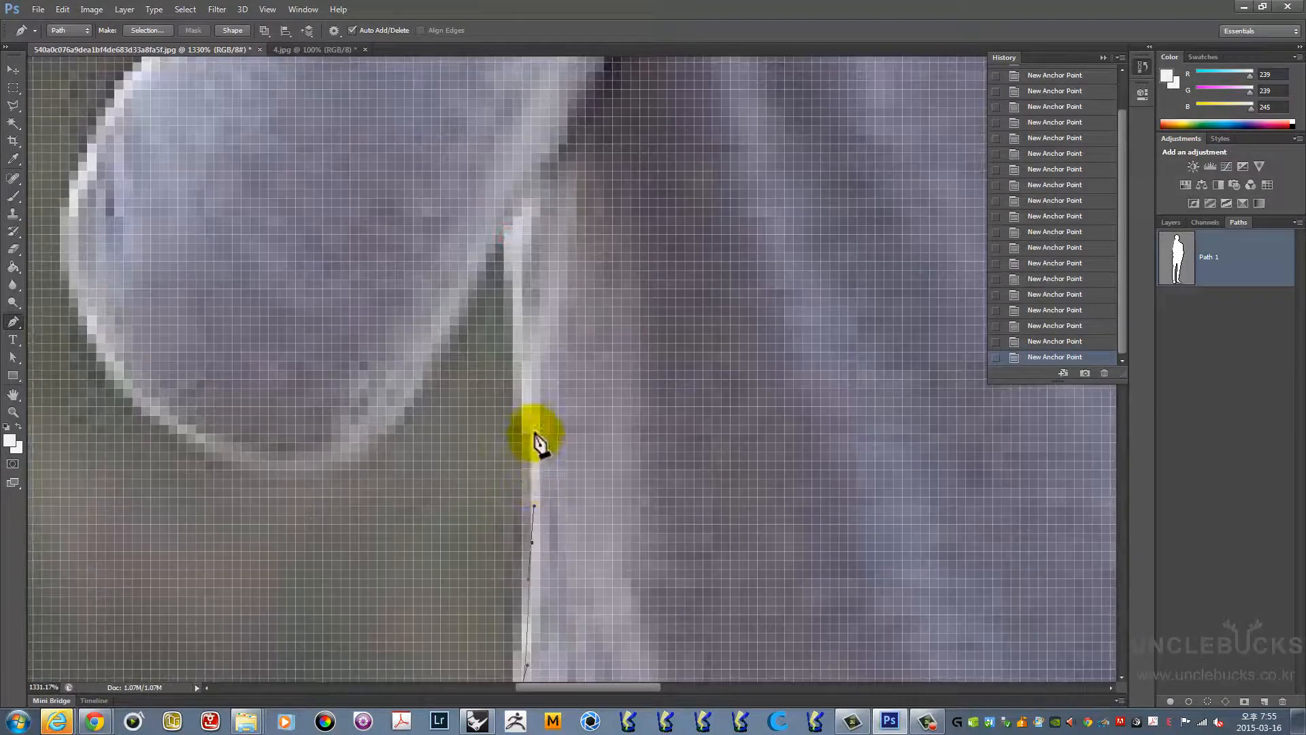
pyautogui.moveTo(531, 424); pyautogui.dragTo(530, 410)
pyautogui.moveTo(520, 317); pyautogui.dragTo(515, 275)
# Trace the path around the elbow of the raised arm and onto the outer edge of the sleeve
pyautogui.moveTo(512, 223); pyautogui.dragTo(161, 398)
pyautogui.moveTo(116, 344); pyautogui.dragTo(313, 496)
pyautogui.moveTo(269, 395); pyautogui.dragTo(270, 341)
pyautogui.moveTo(286, 285); pyautogui.dragTo(384, 346)
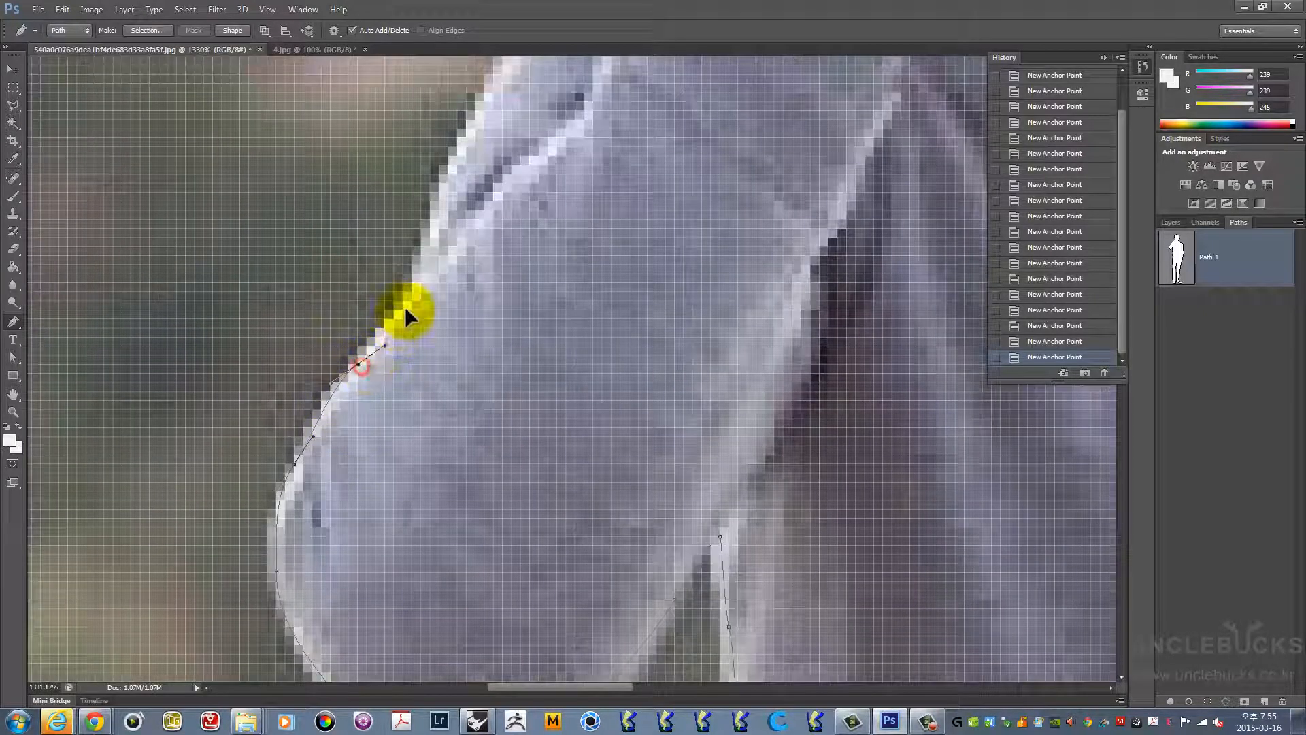
# Trace the path up the outer edge of the forearm sleeve to the shirt cuff
pyautogui.moveTo(412, 300); pyautogui.dragTo(419, 282)
pyautogui.moveTo(456, 177); pyautogui.dragTo(443, 415)
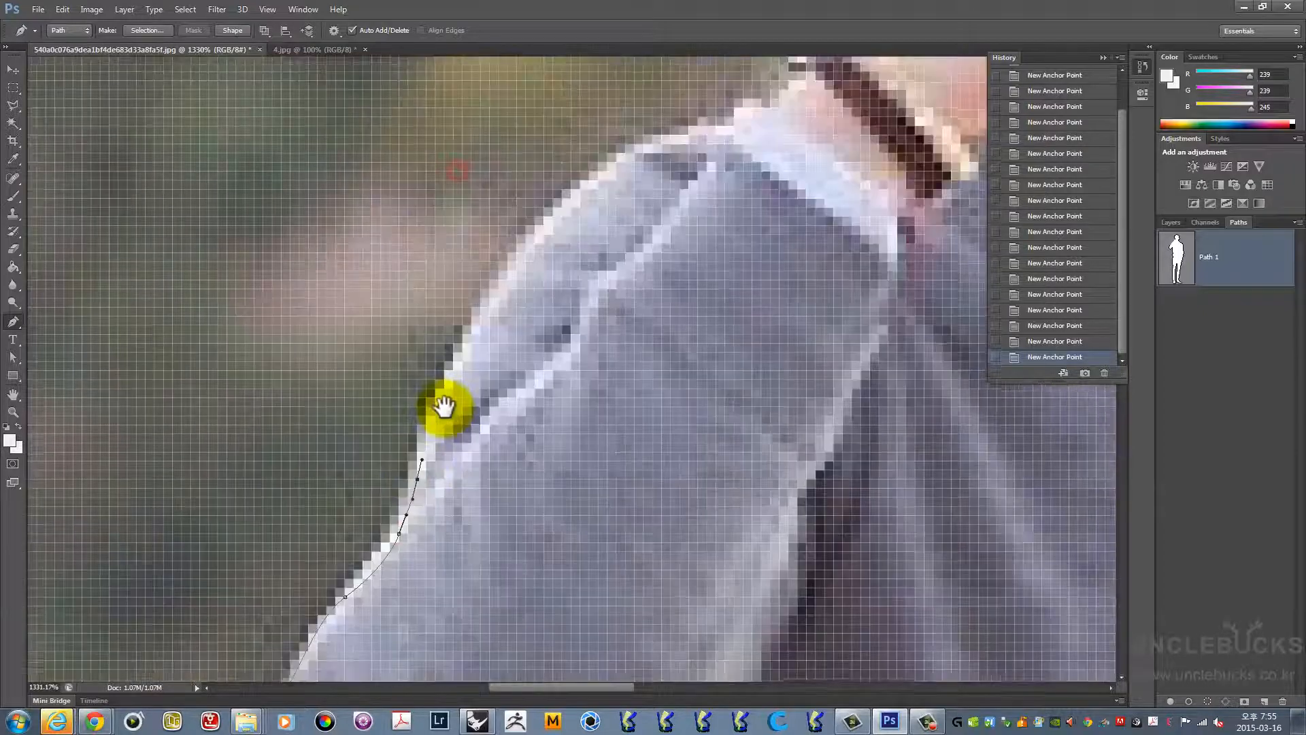
pyautogui.click(427, 422)
pyautogui.click(481, 323)
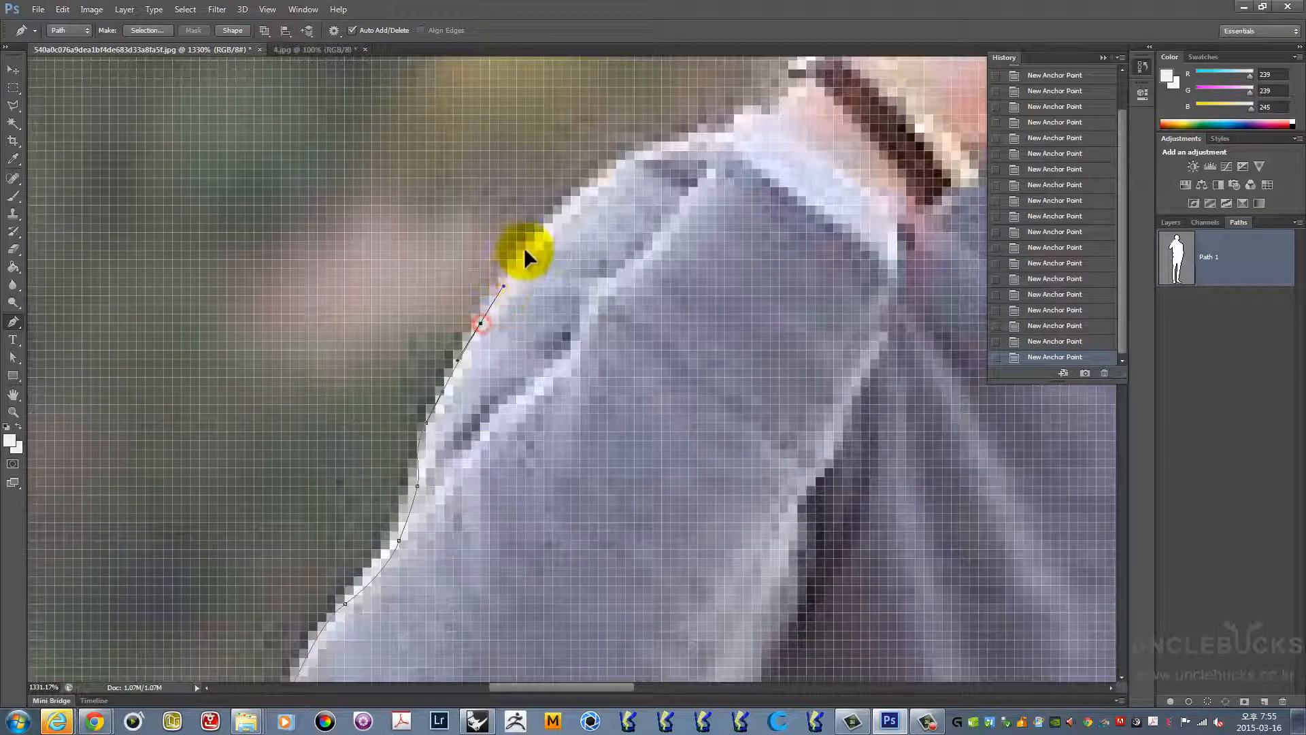
pyautogui.moveTo(553, 223); pyautogui.dragTo(586, 194)
pyautogui.moveTo(669, 166); pyautogui.dragTo(662, 329)
# Trace the path around the wrist, bracelet and back of the hand, and close it at the starting point on the forehead
pyautogui.moveTo(673, 330); pyautogui.dragTo(686, 324)
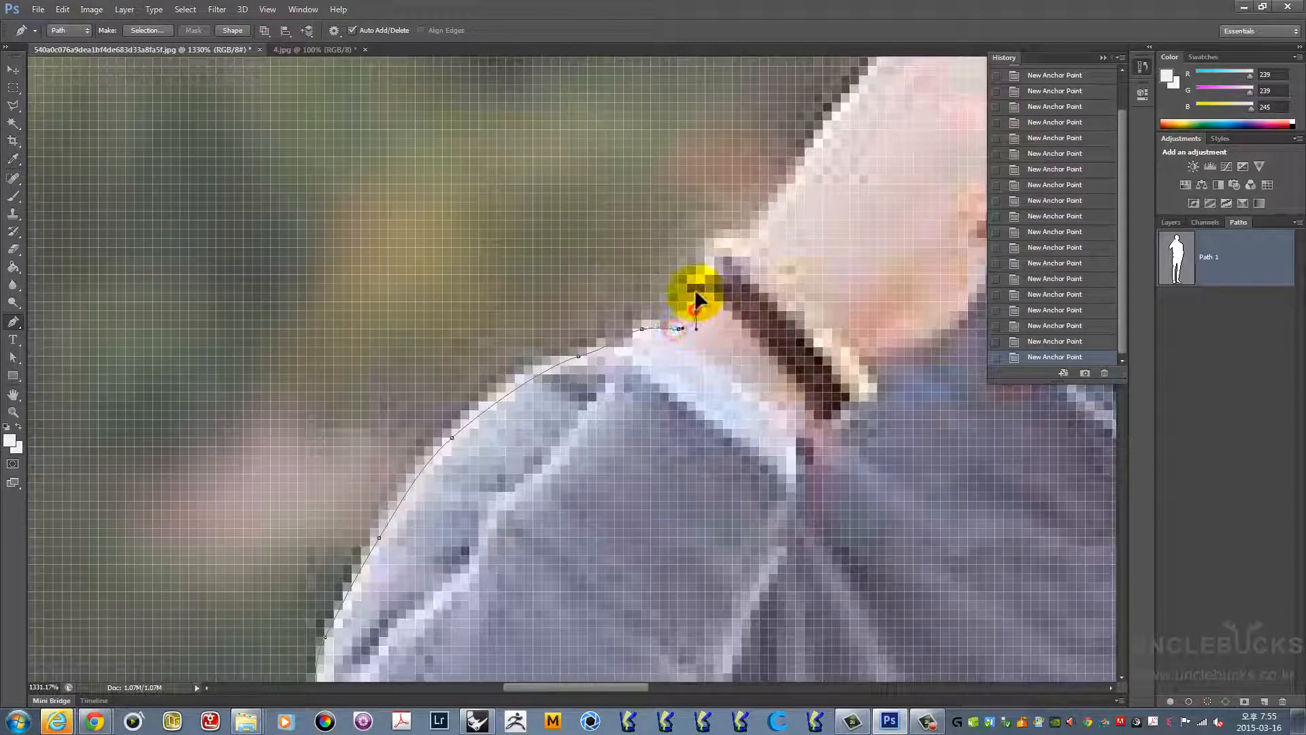
pyautogui.moveTo(699, 258); pyautogui.dragTo(698, 260)
pyautogui.moveTo(724, 240); pyautogui.dragTo(531, 475)
pyautogui.moveTo(628, 346); pyautogui.dragTo(635, 330)
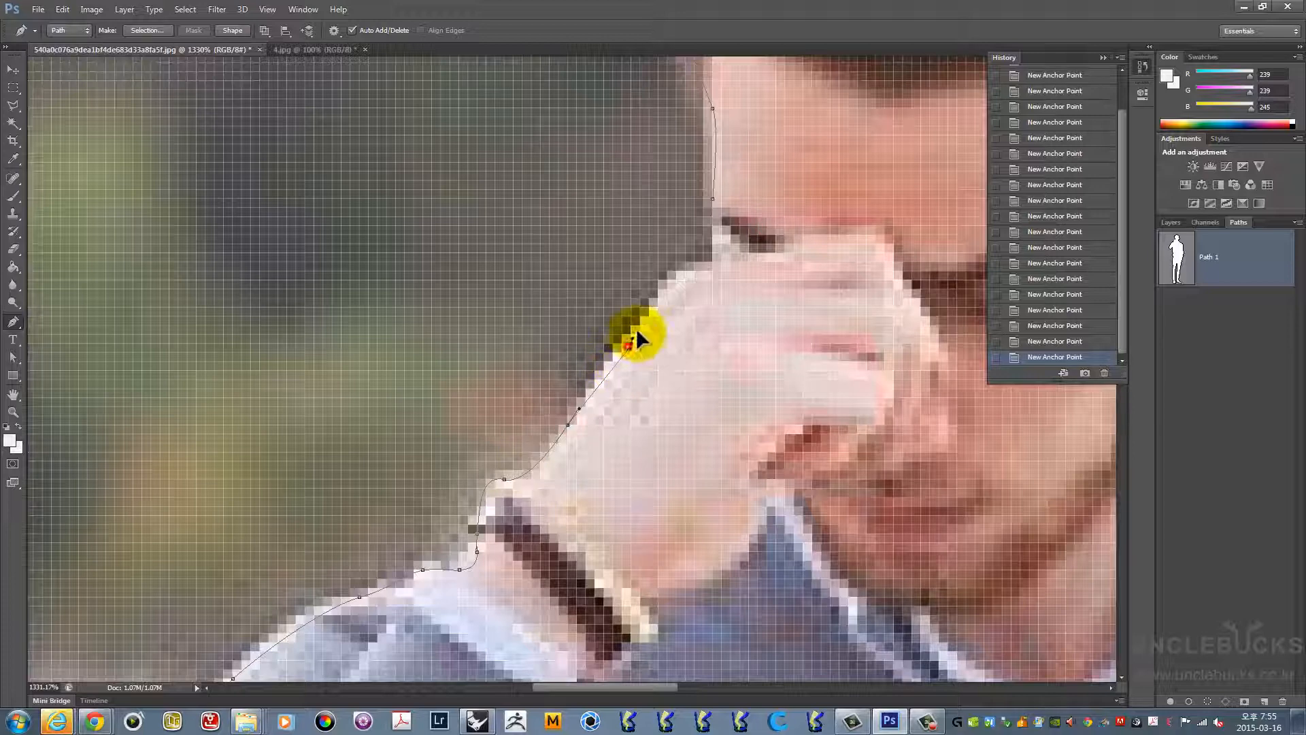
pyautogui.moveTo(728, 250); pyautogui.dragTo(703, 345)
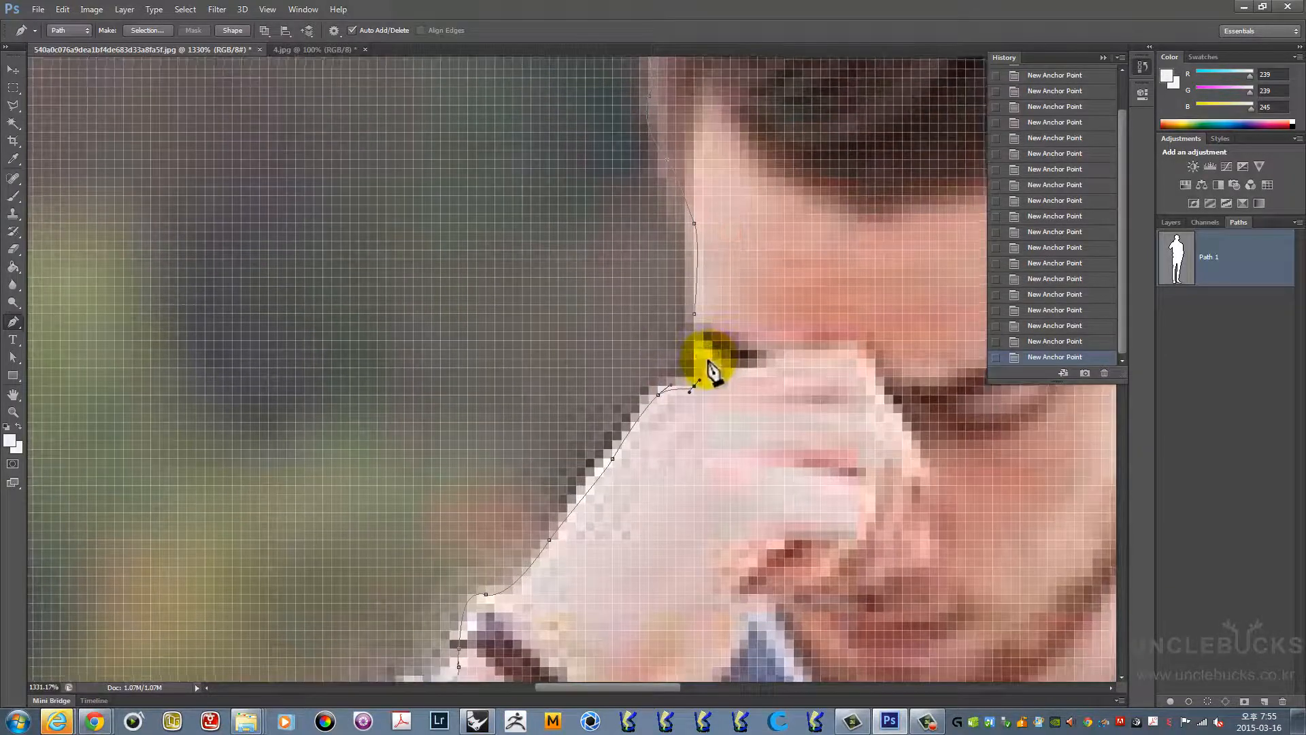
pyautogui.click(695, 315)
# Examine the closed path around the whole figure, from the head down to the shoes
pyautogui.scroll(-10, 738, 378)
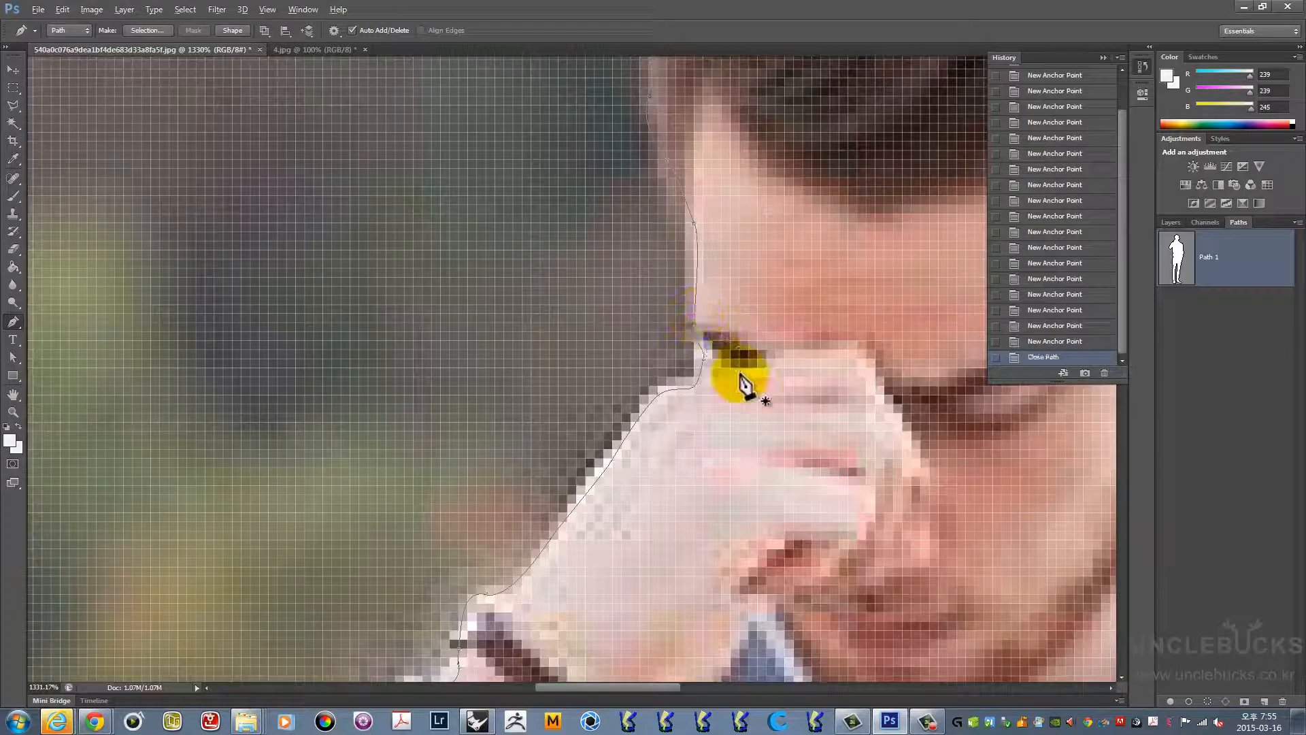
pyautogui.scroll(-4, 738, 379)
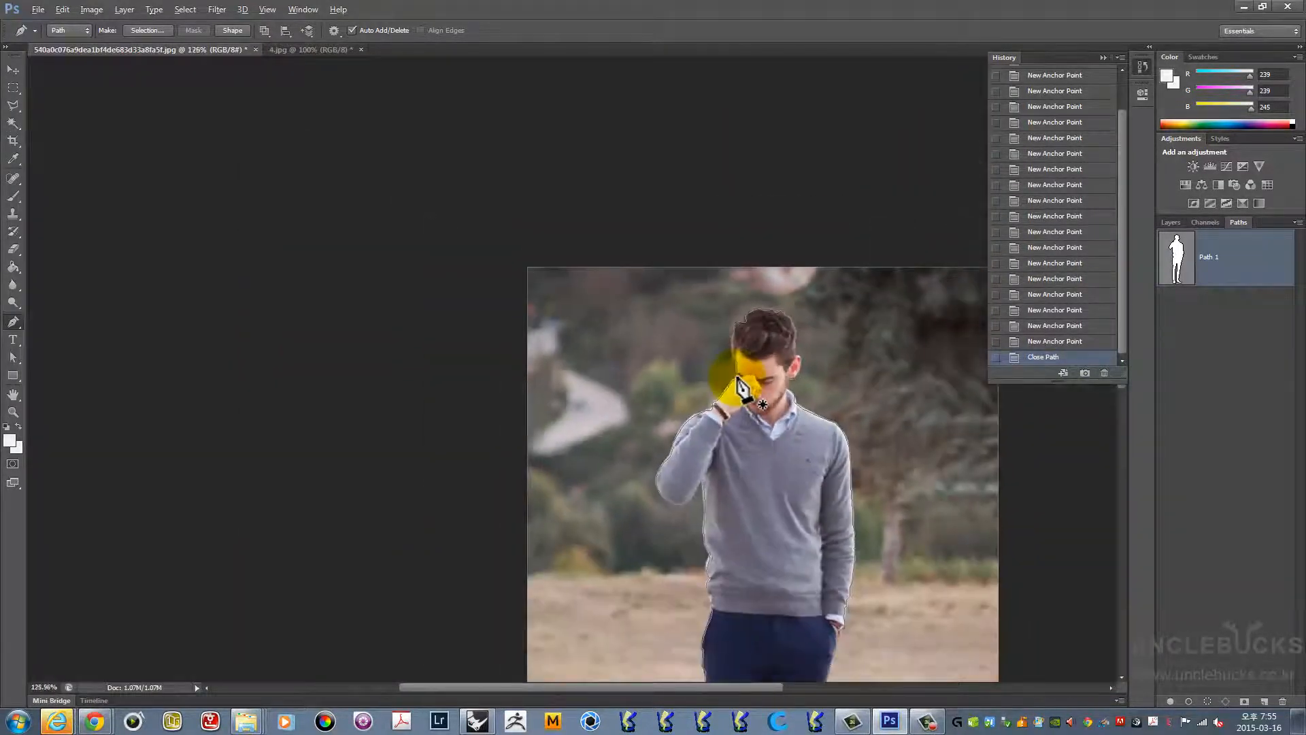
pyautogui.scroll(3, 565, 616)
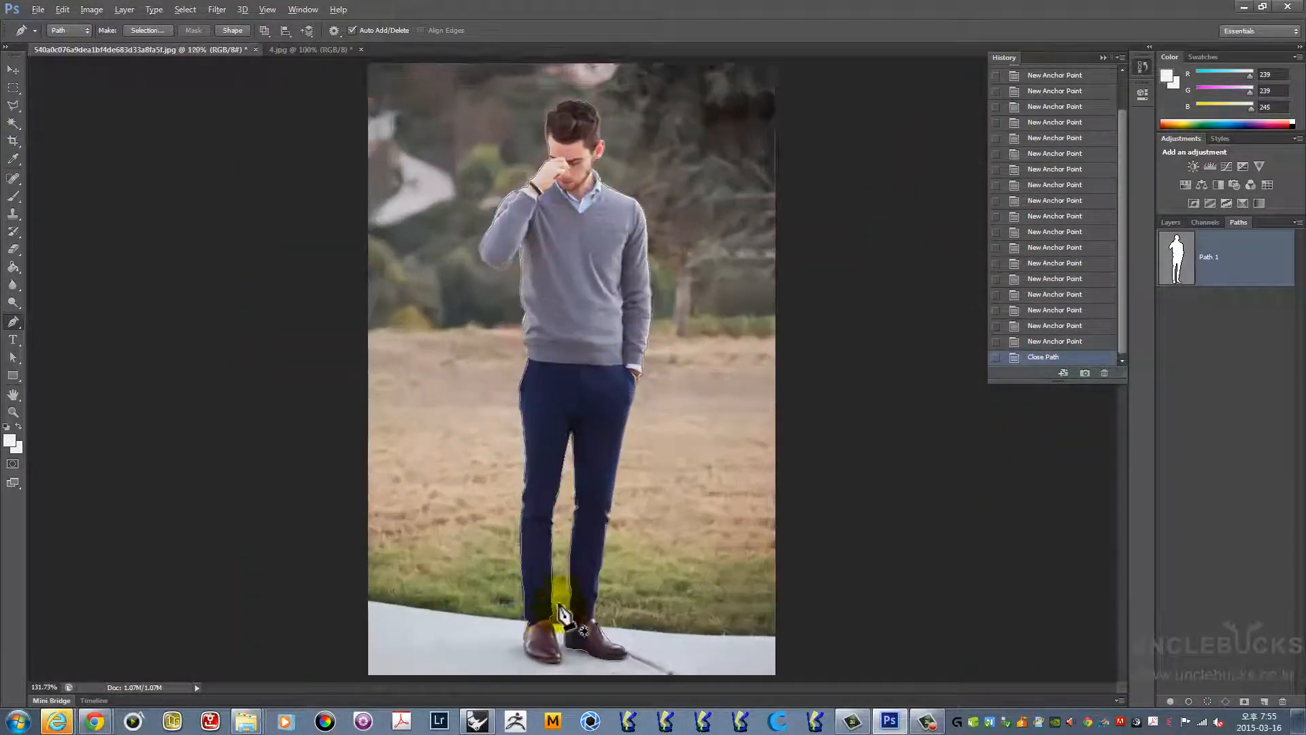
pyautogui.scroll(4, 641, 293)
pyautogui.scroll(-4, 642, 296)
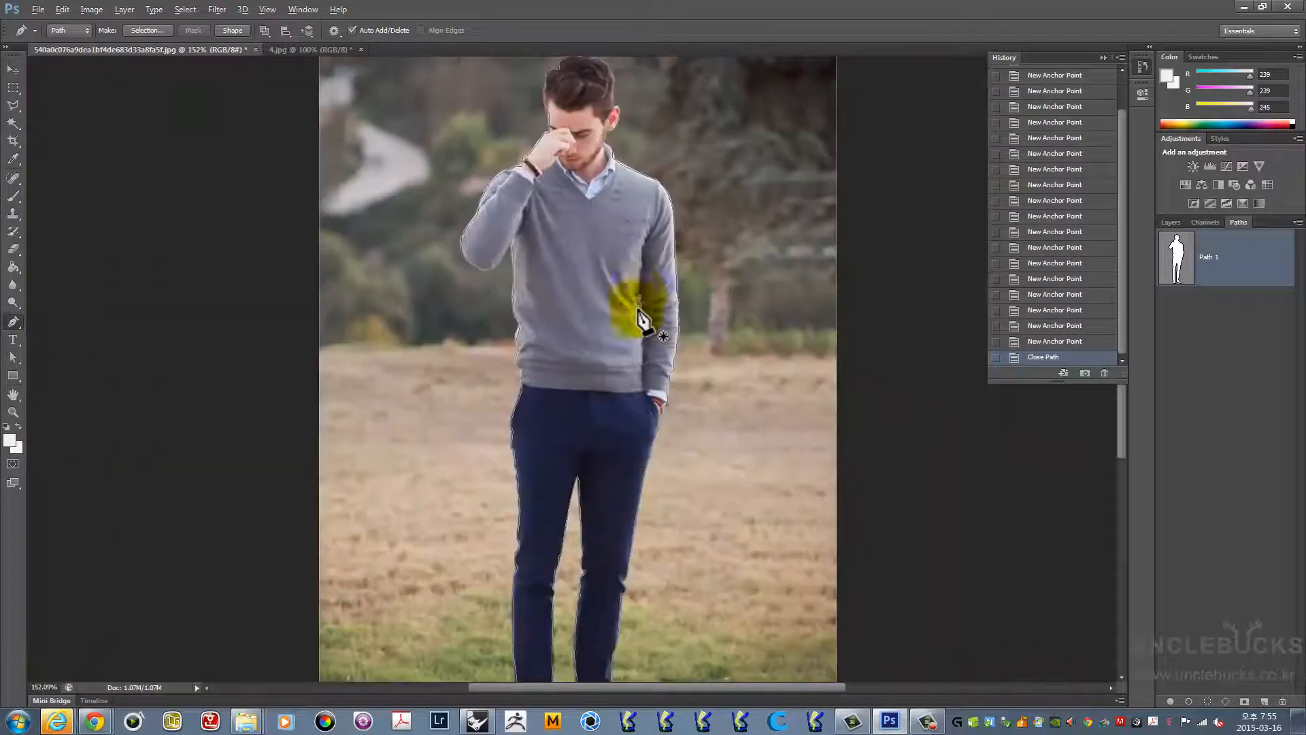
pyautogui.scroll(4, 638, 294)
pyautogui.scroll(-5, 638, 293)
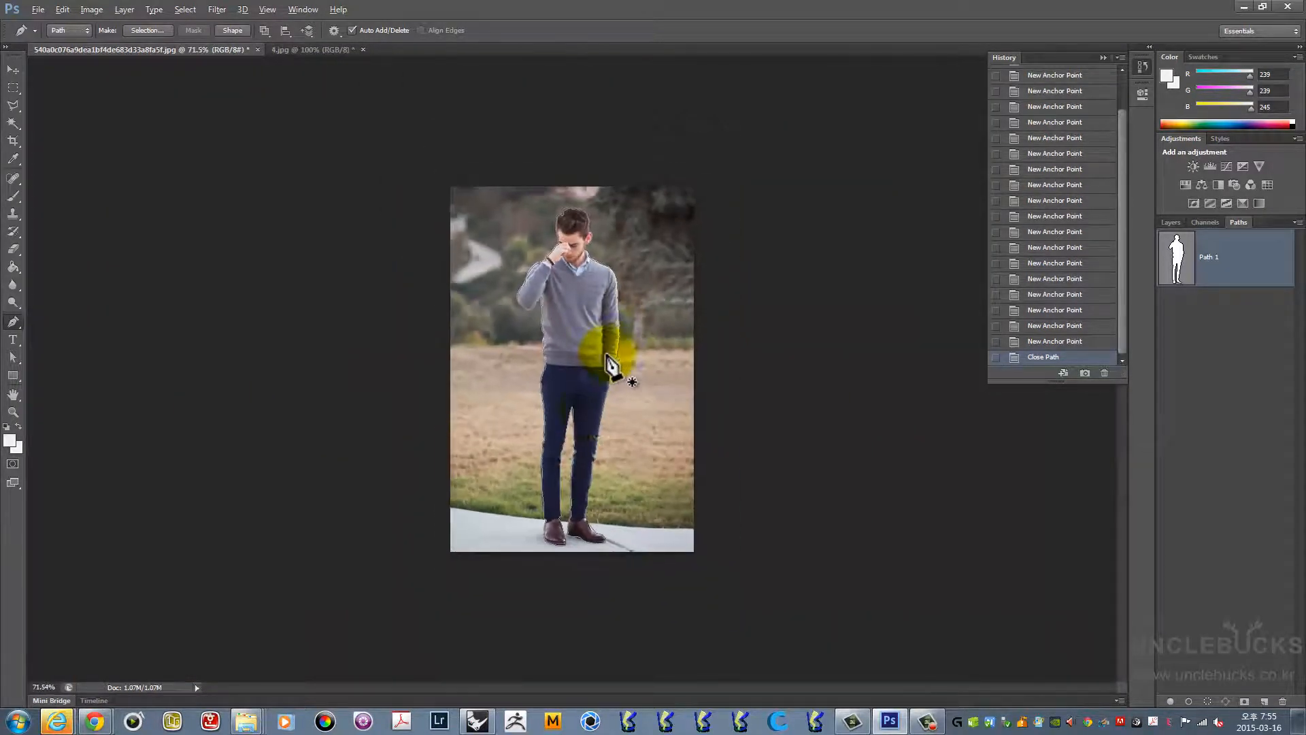
pyautogui.scroll(2, 592, 414)
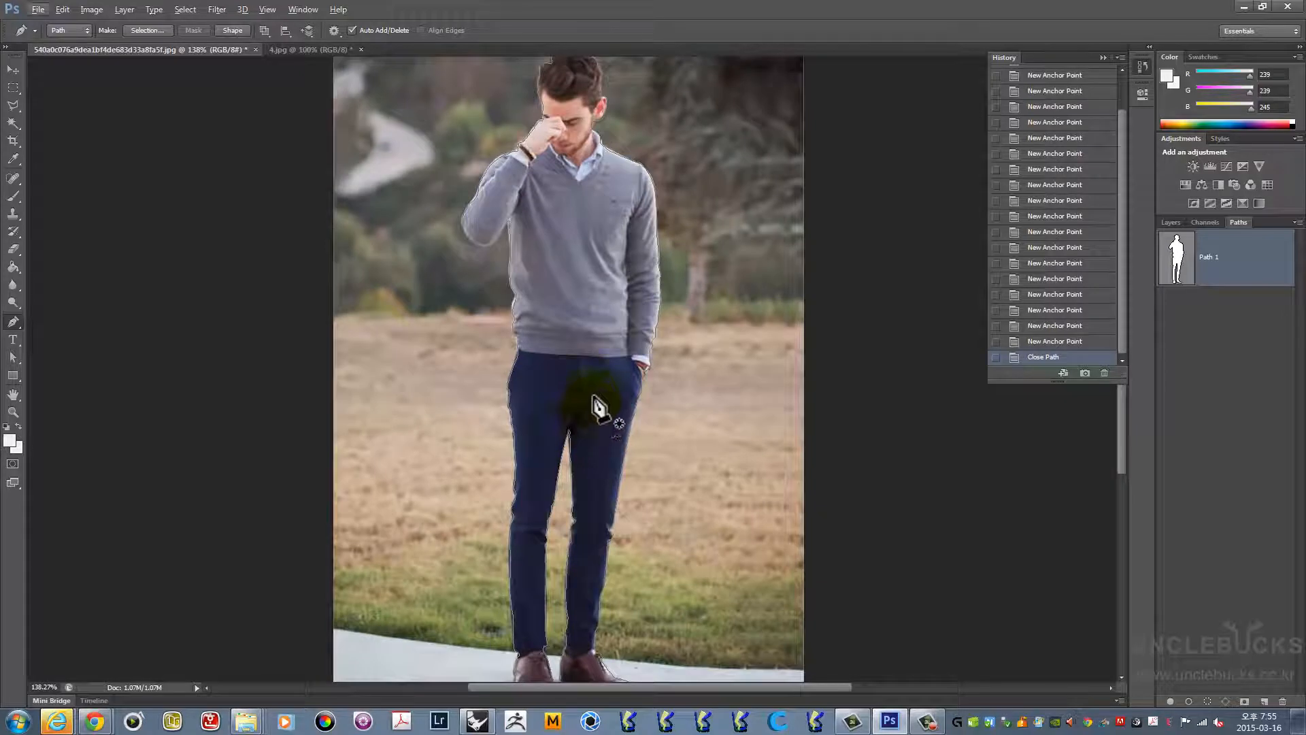
# Save the image with its path as a JPEG copy named man_00.jpg, accepting the JPEG options
pyautogui.scroll(-1, 597, 408)
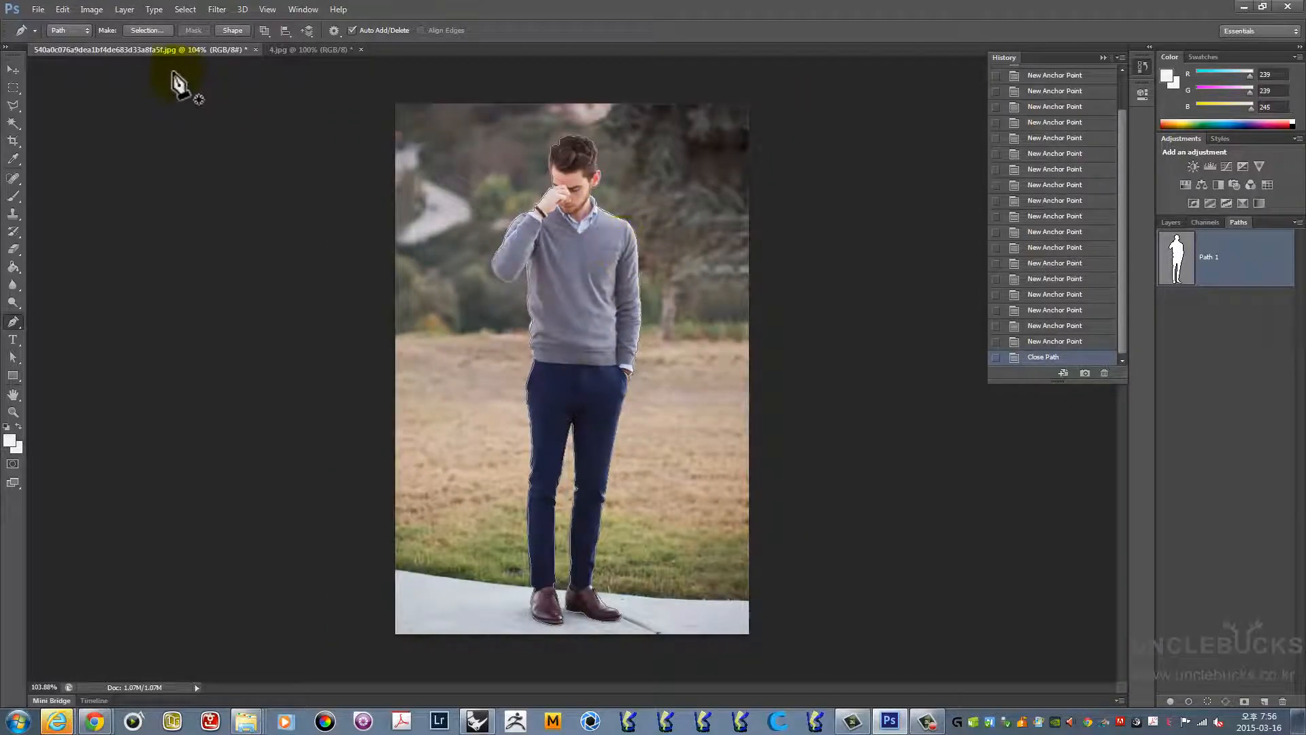
pyautogui.click(42, 12)
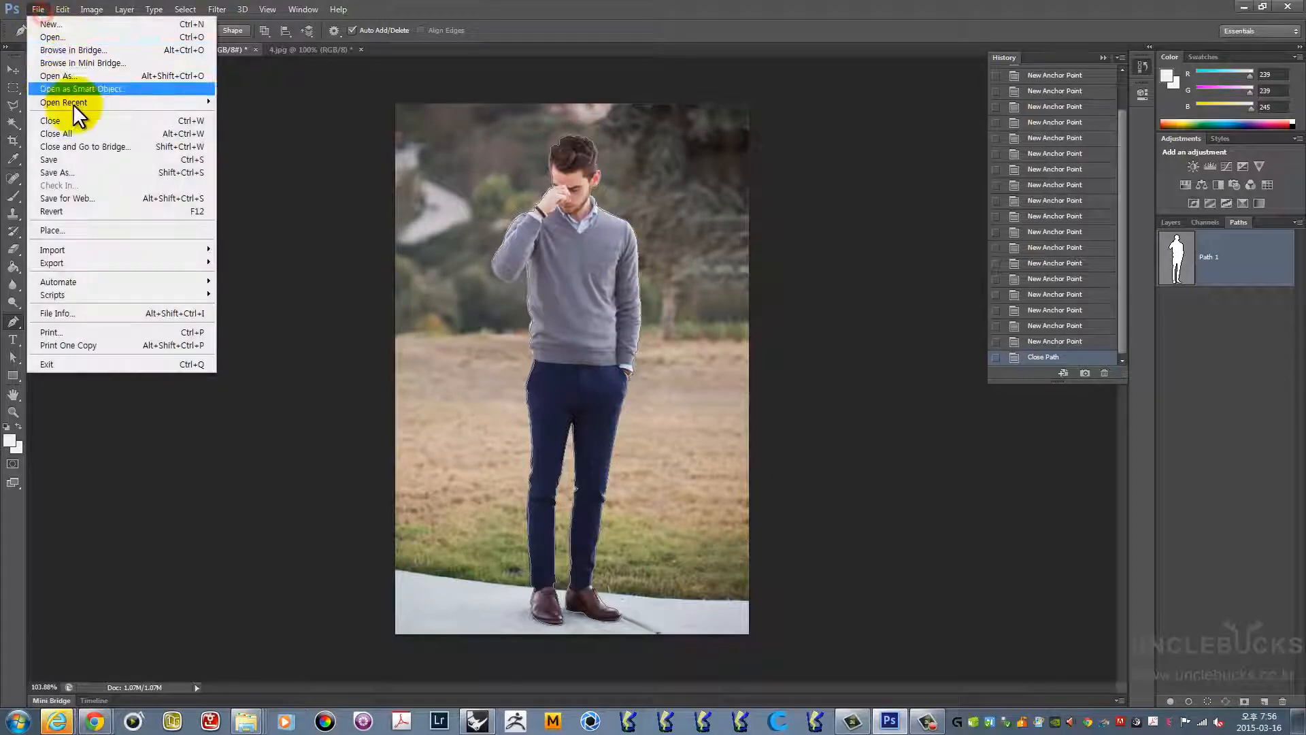
pyautogui.click(70, 172)
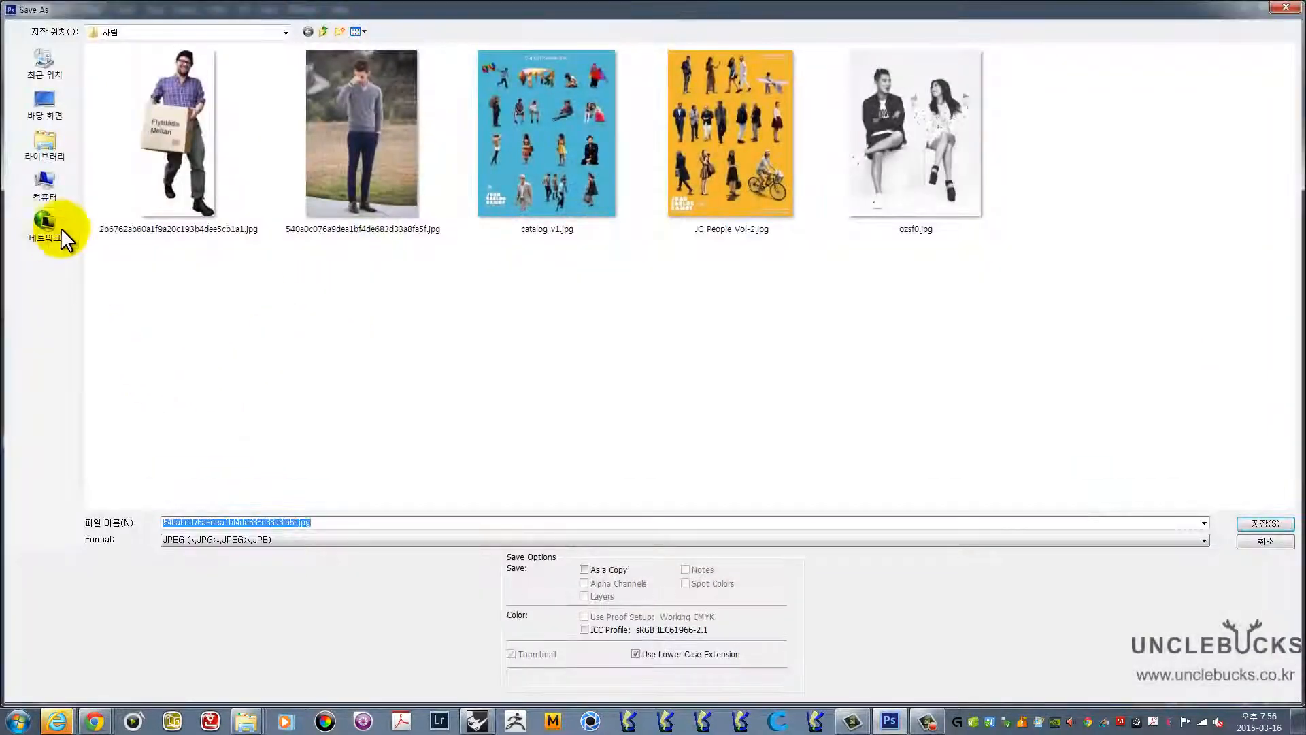
pyautogui.click(298, 523)
pyautogui.moveTo(297, 522); pyautogui.dragTo(157, 524)
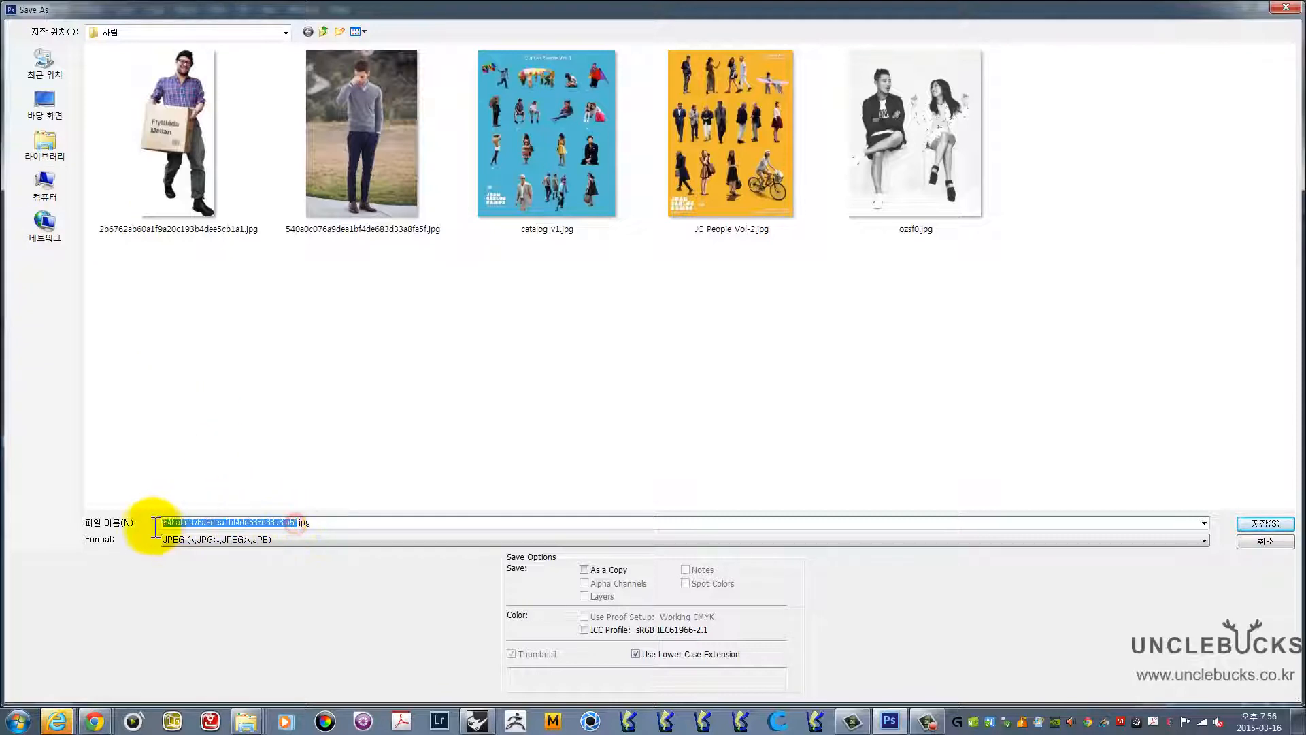
pyautogui.write('ma')
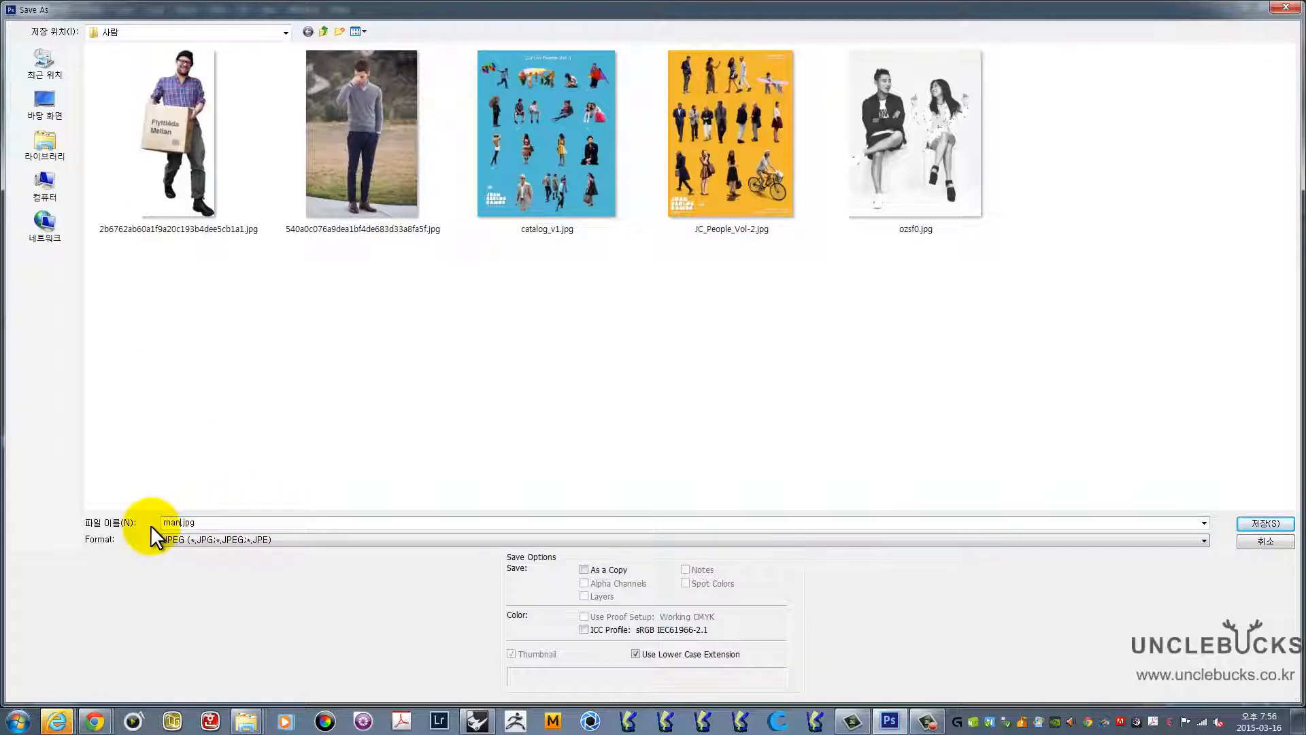
pyautogui.write('n_00')
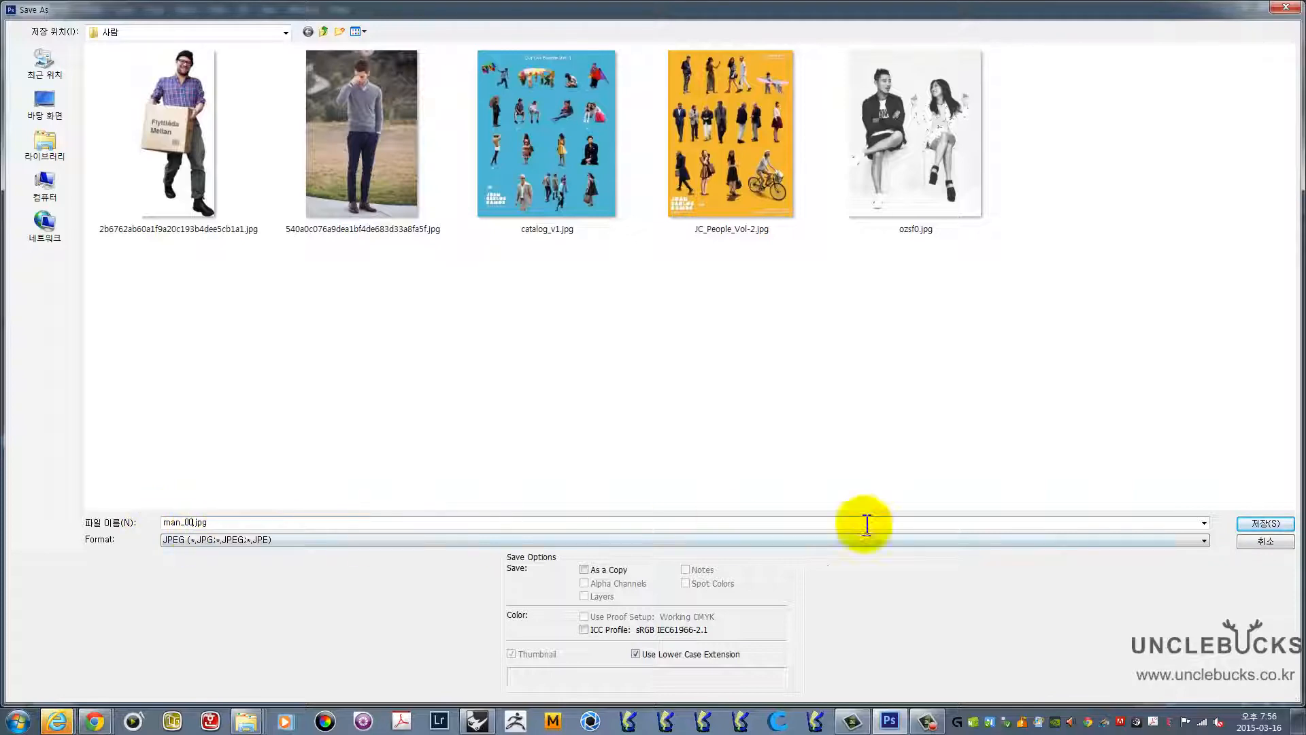
pyautogui.click(1269, 524)
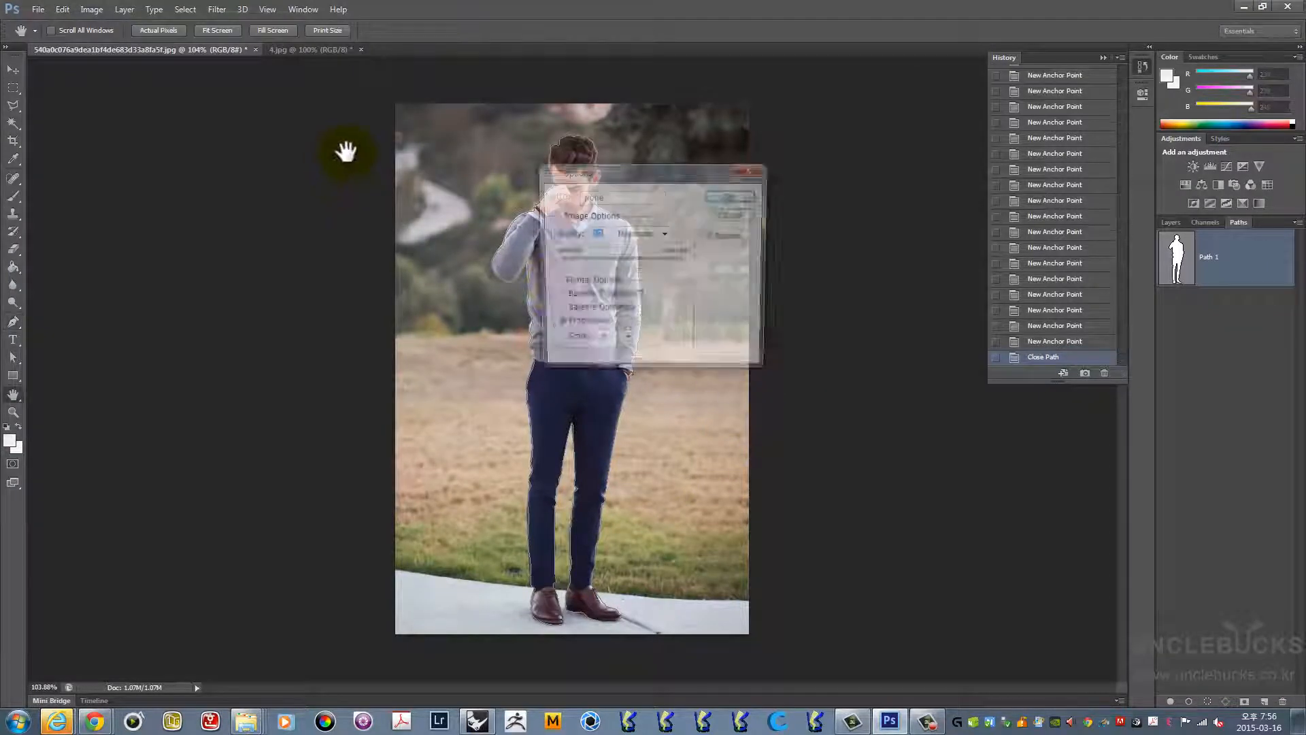
pyautogui.click(724, 195)
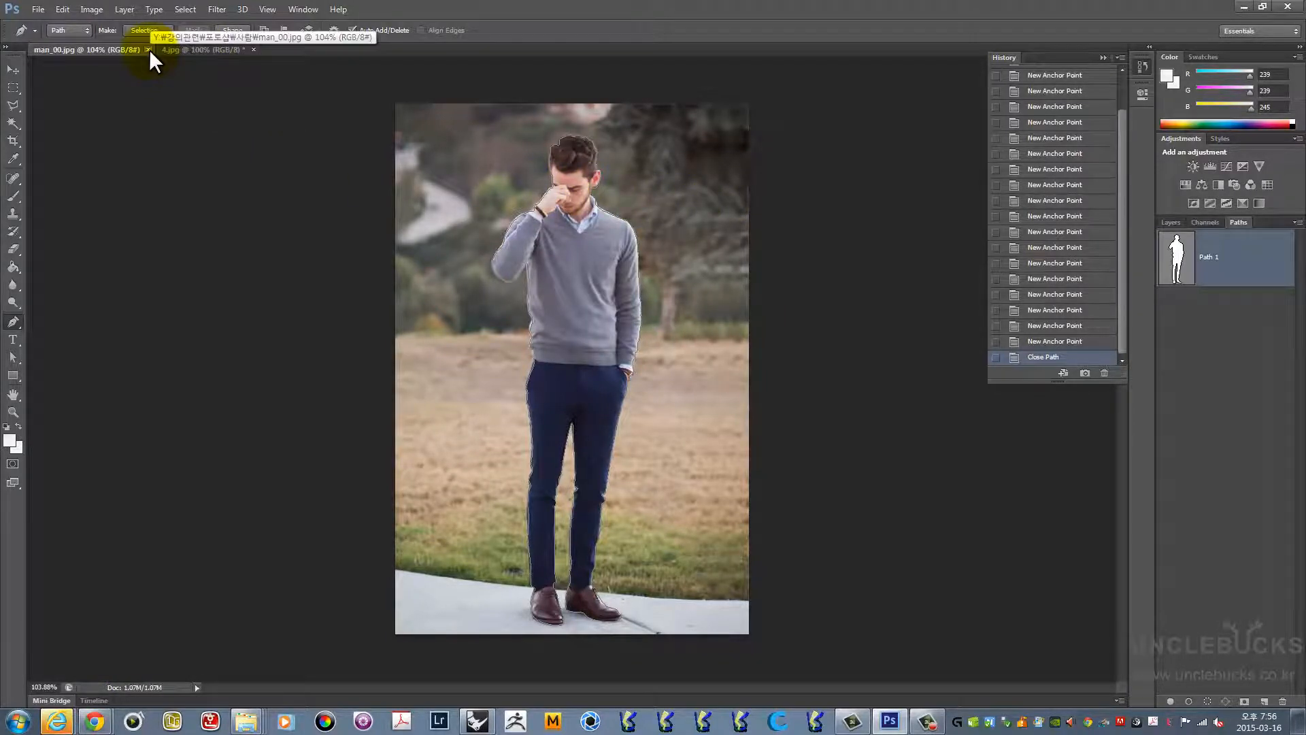
# Close the saved image and reopen man_00.jpg from the same folder
pyautogui.click(147, 49)
pyautogui.click(36, 9)
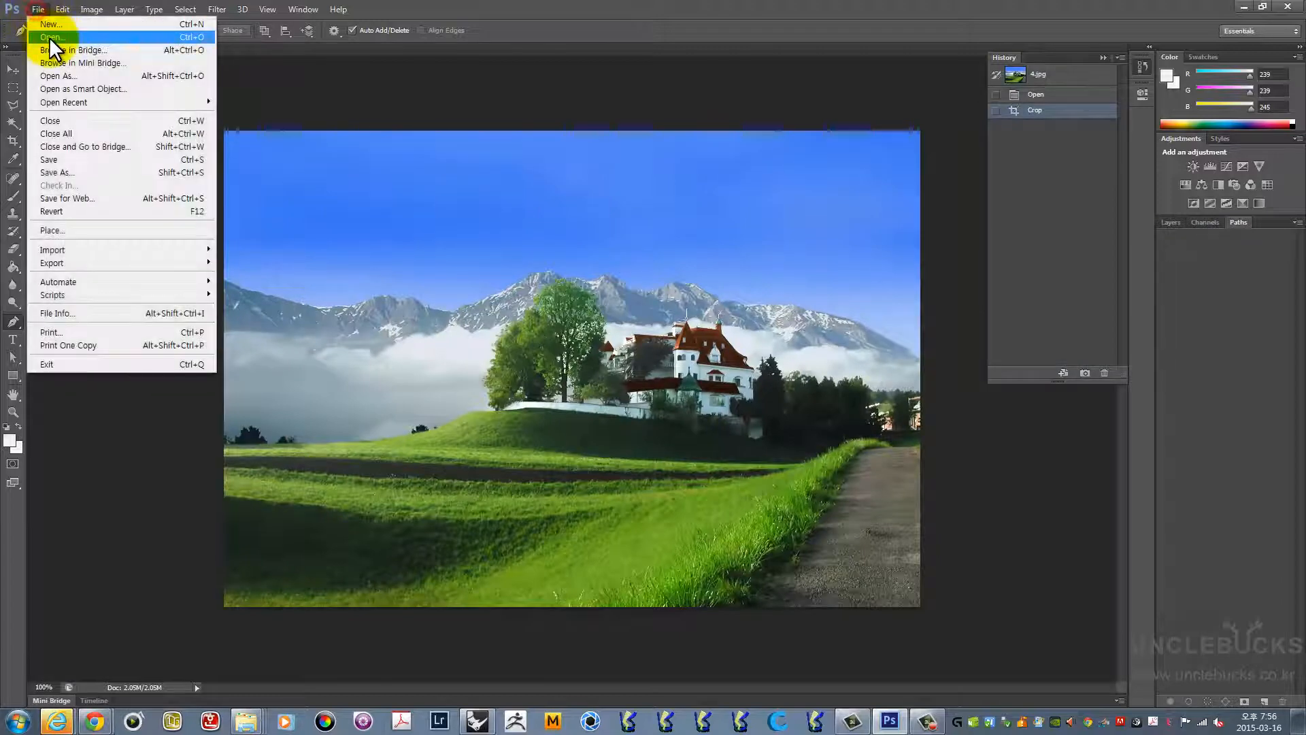
pyautogui.click(51, 37)
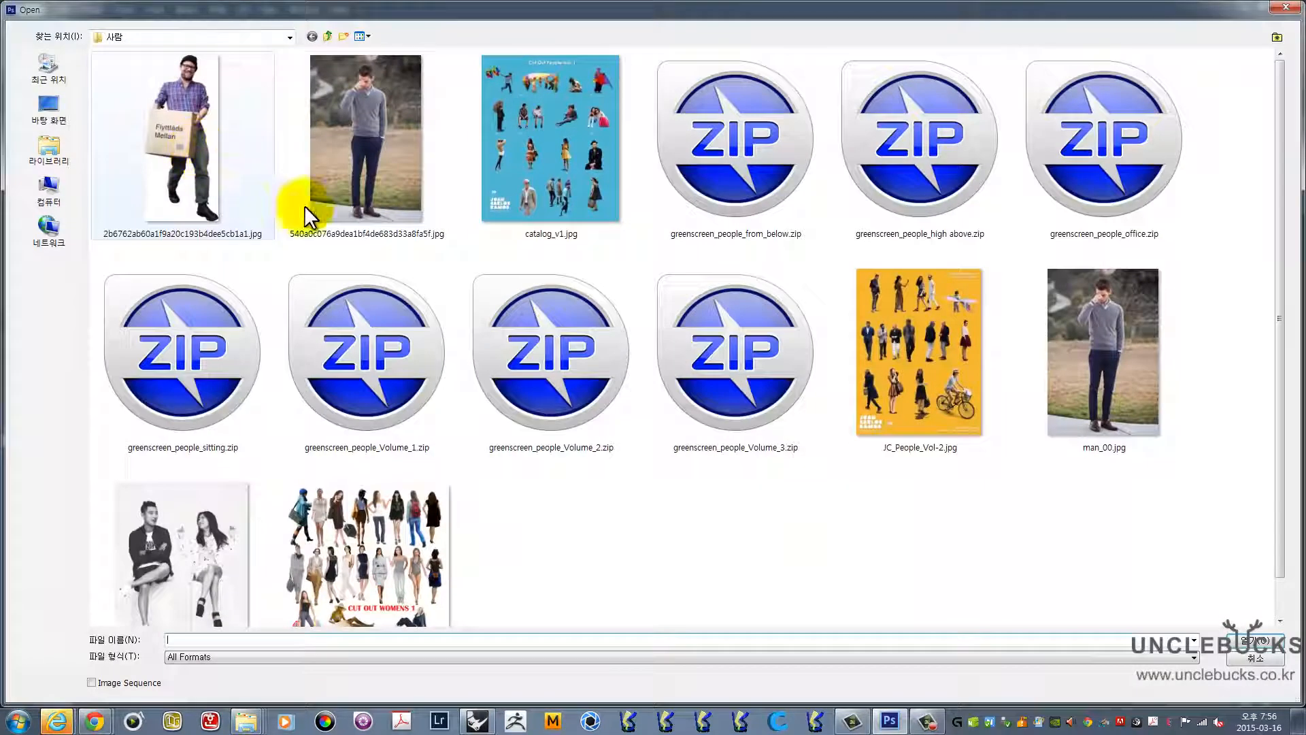
pyautogui.click(1075, 447)
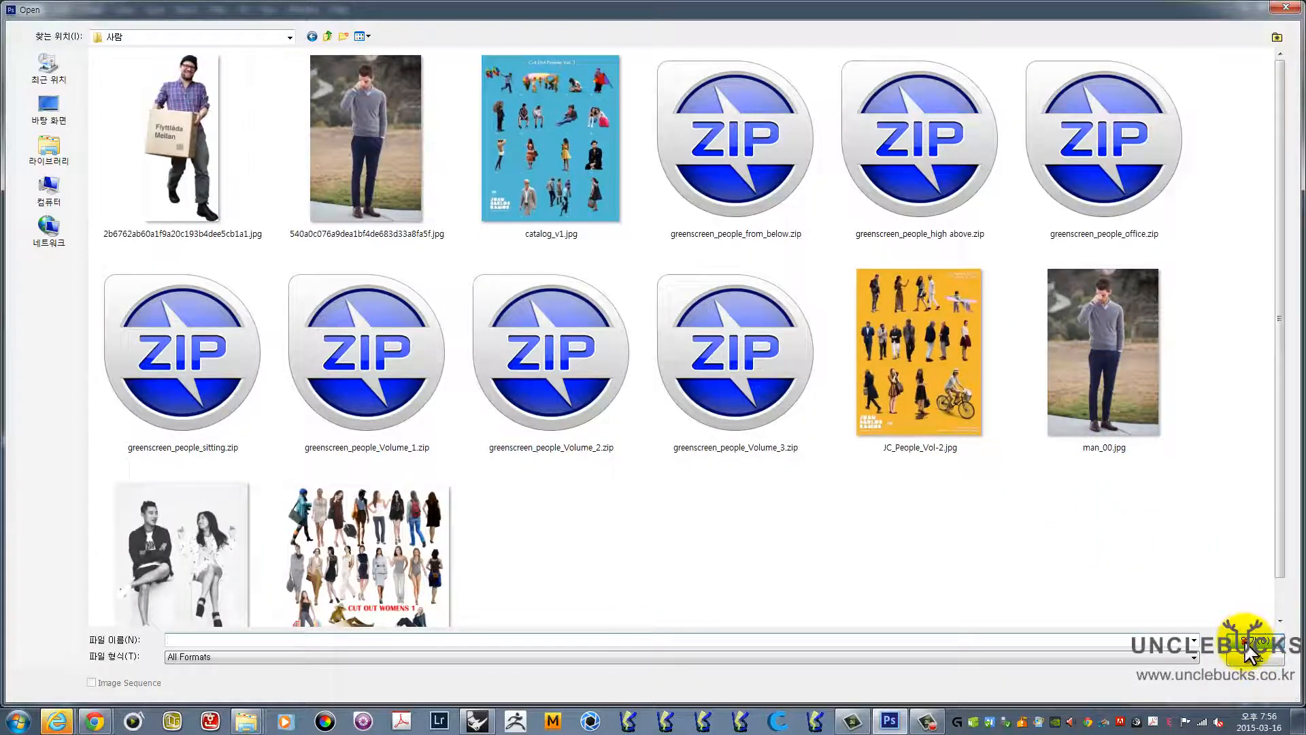
pyautogui.click(1103, 352)
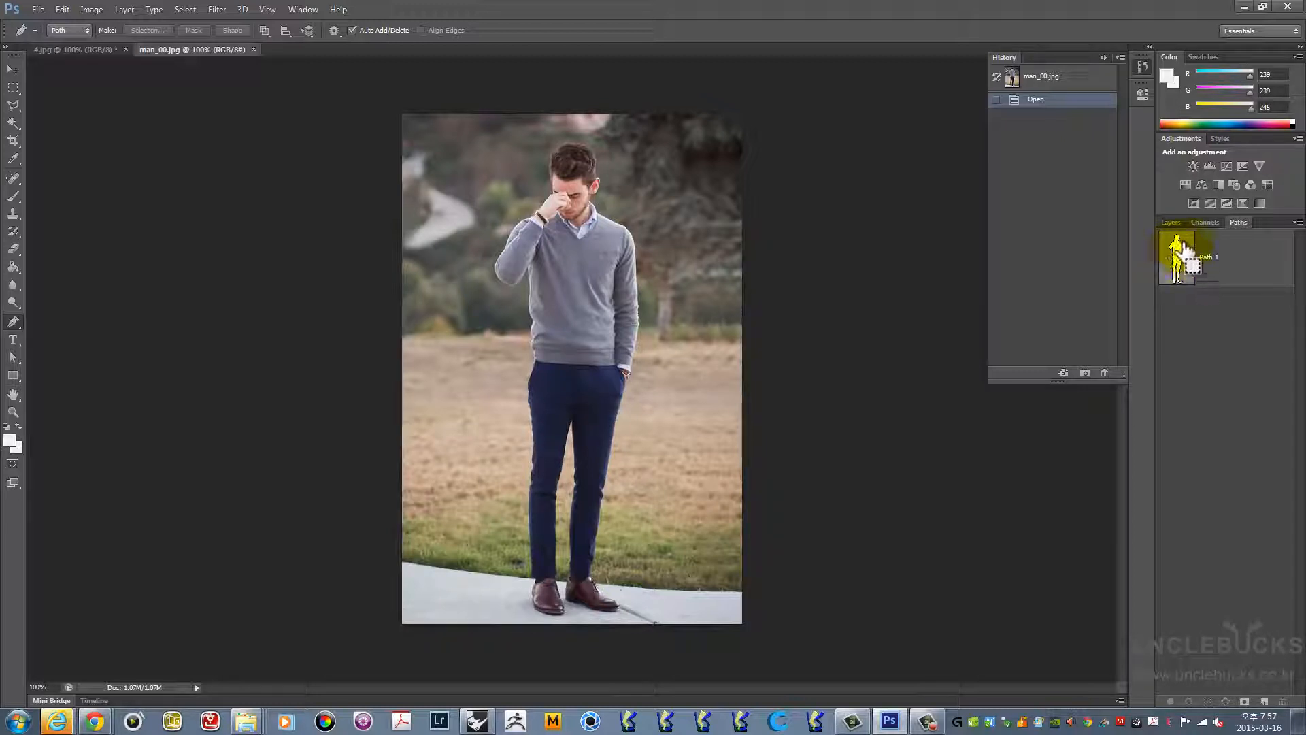
# Load Path 1 as a selection and transfer the selected man into the 4.jpg landscape with the Move tool
pyautogui.keyDown('ctrl'); pyautogui.click(1176, 255); pyautogui.keyUp('ctrl')
pyautogui.press('v')
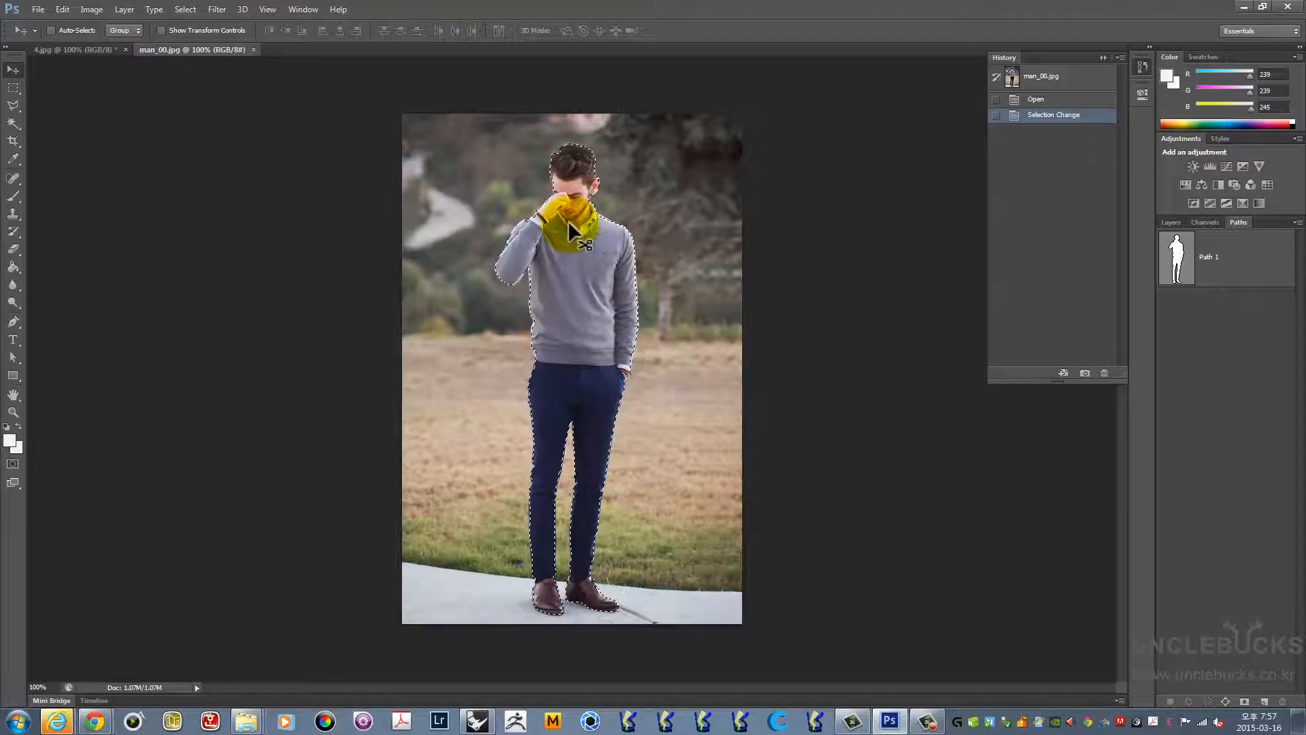
pyautogui.moveTo(569, 221); pyautogui.dragTo(481, 215)
pyautogui.moveTo(489, 278); pyautogui.dragTo(89, 51)
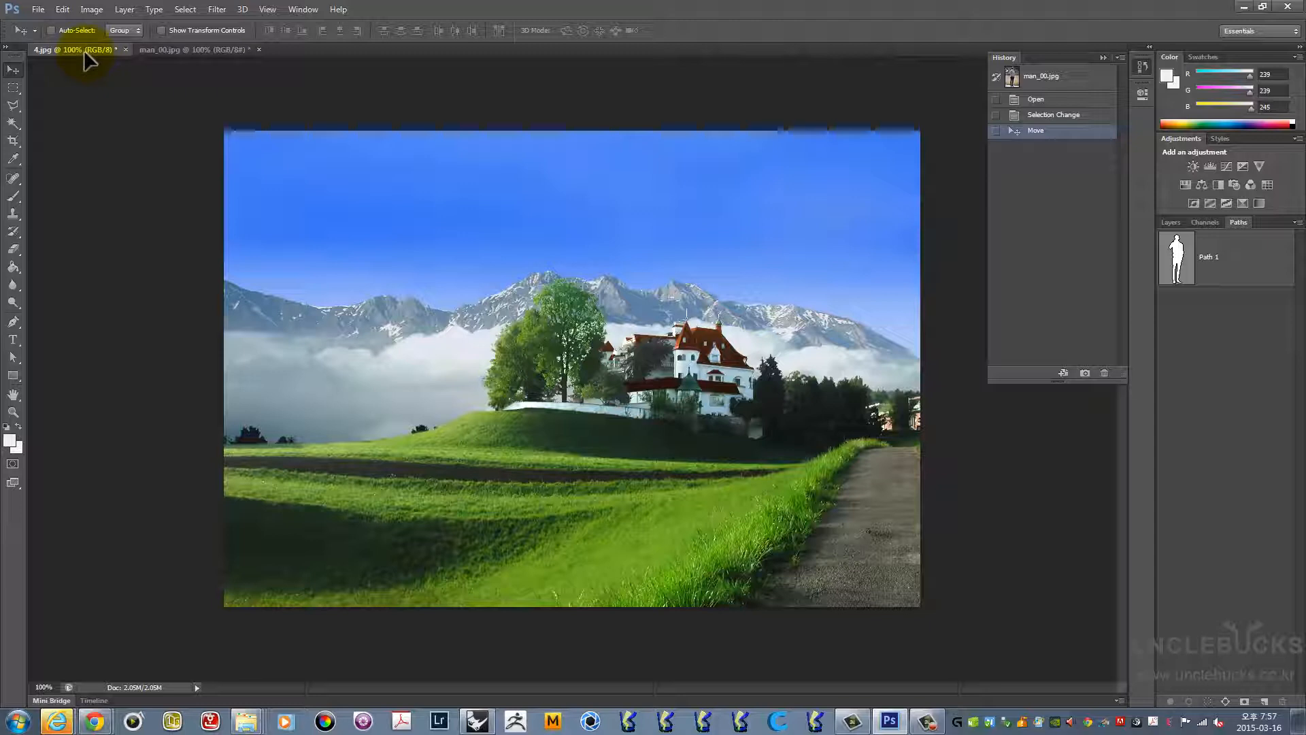
pyautogui.moveTo(83, 52); pyautogui.dragTo(145, 123)
pyautogui.moveTo(212, 167); pyautogui.dragTo(672, 357)
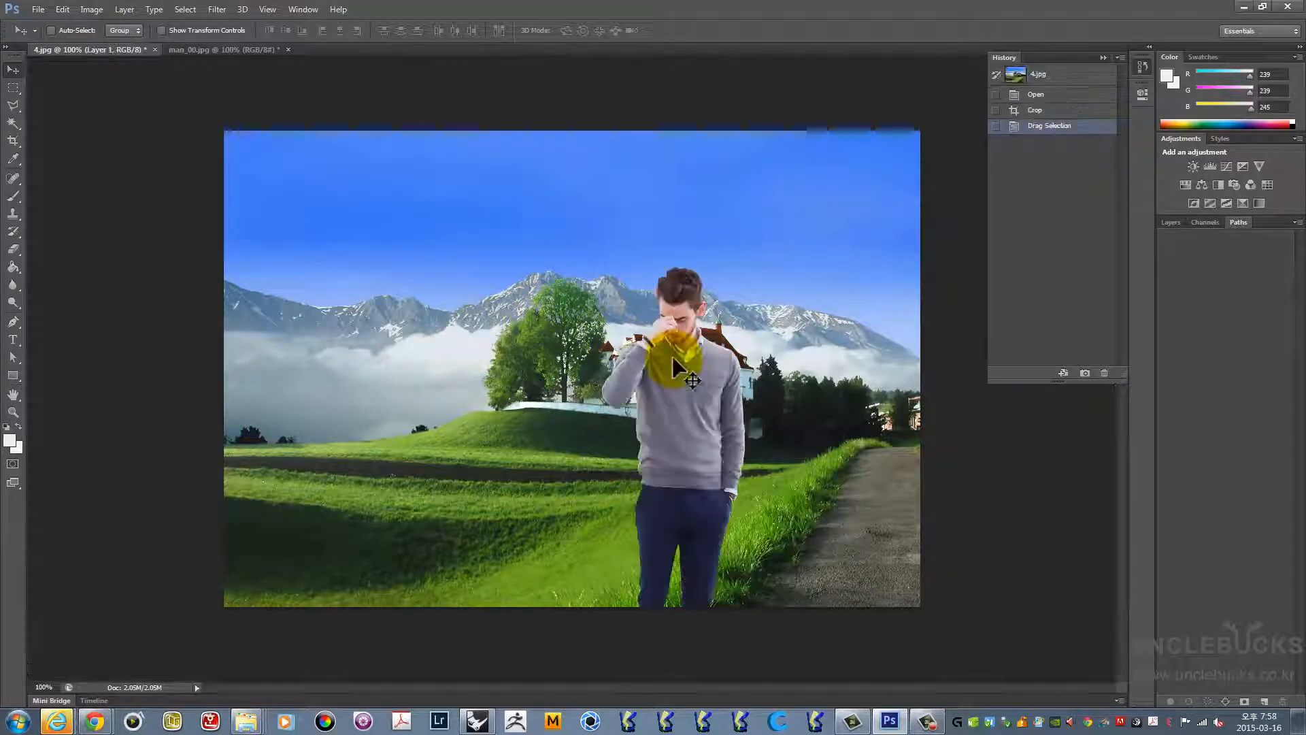
# Scale the man down proportionally to about 73.5% and place him standing on the road beside the grass
pyautogui.moveTo(681, 410); pyautogui.dragTo(796, 300)
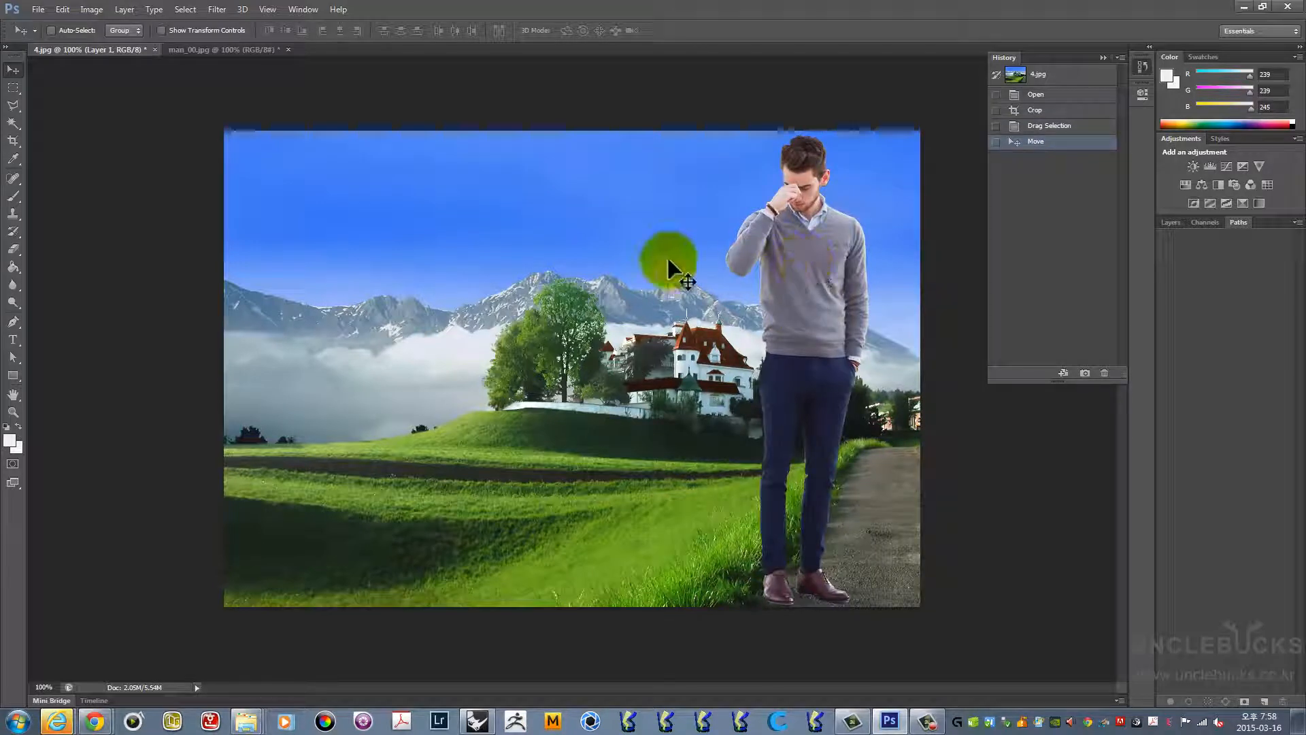
pyautogui.moveTo(825, 243)
pyautogui.mouseDown()
pyautogui.moveTo(779, 238)
pyautogui.moveTo(776, 256)
pyautogui.moveTo(746, 265)
pyautogui.mouseUp()
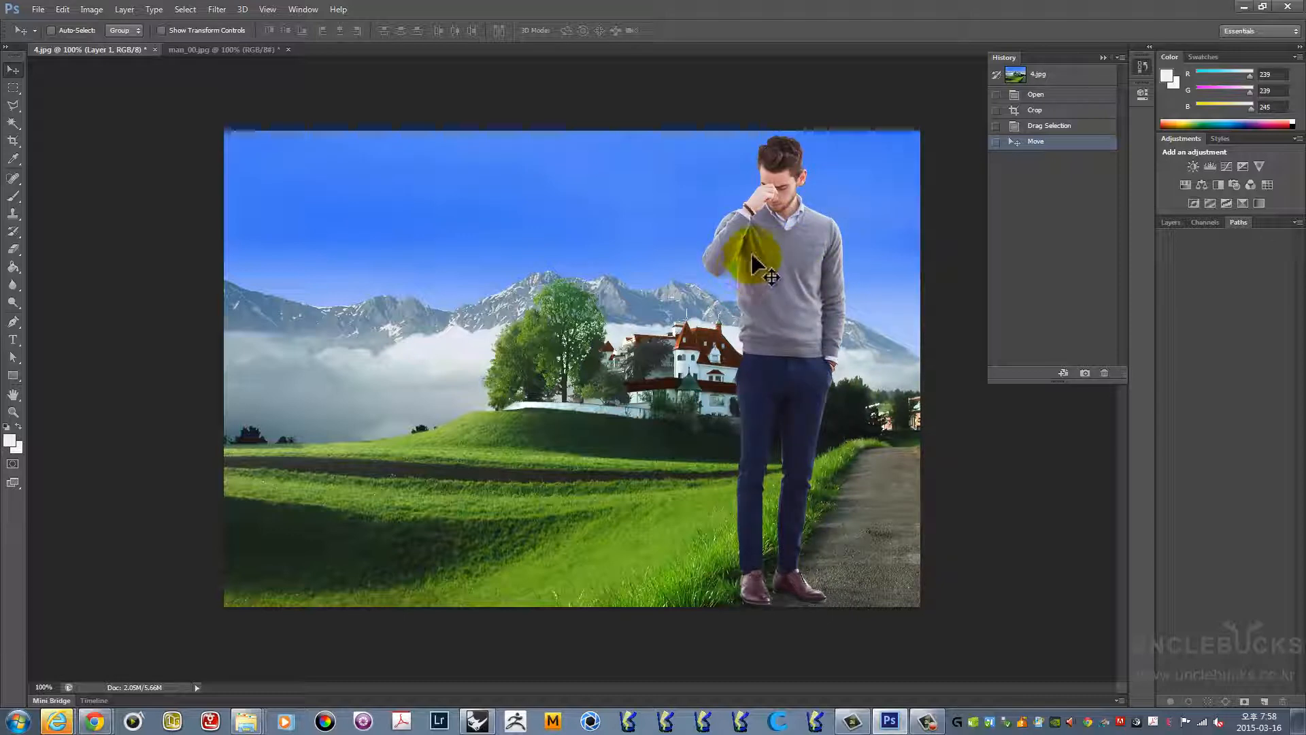
pyautogui.hotkey('ctrl', 't')
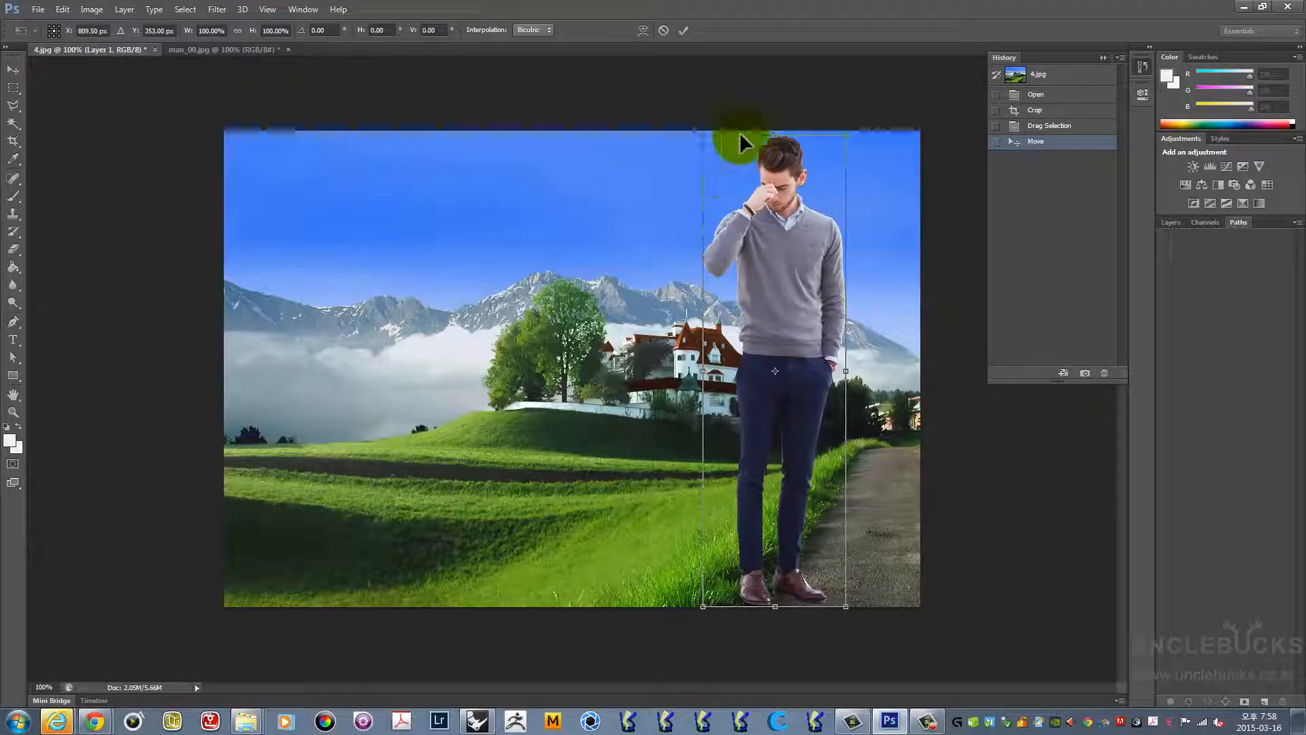
pyautogui.moveTo(774, 133); pyautogui.dragTo(741, 197)
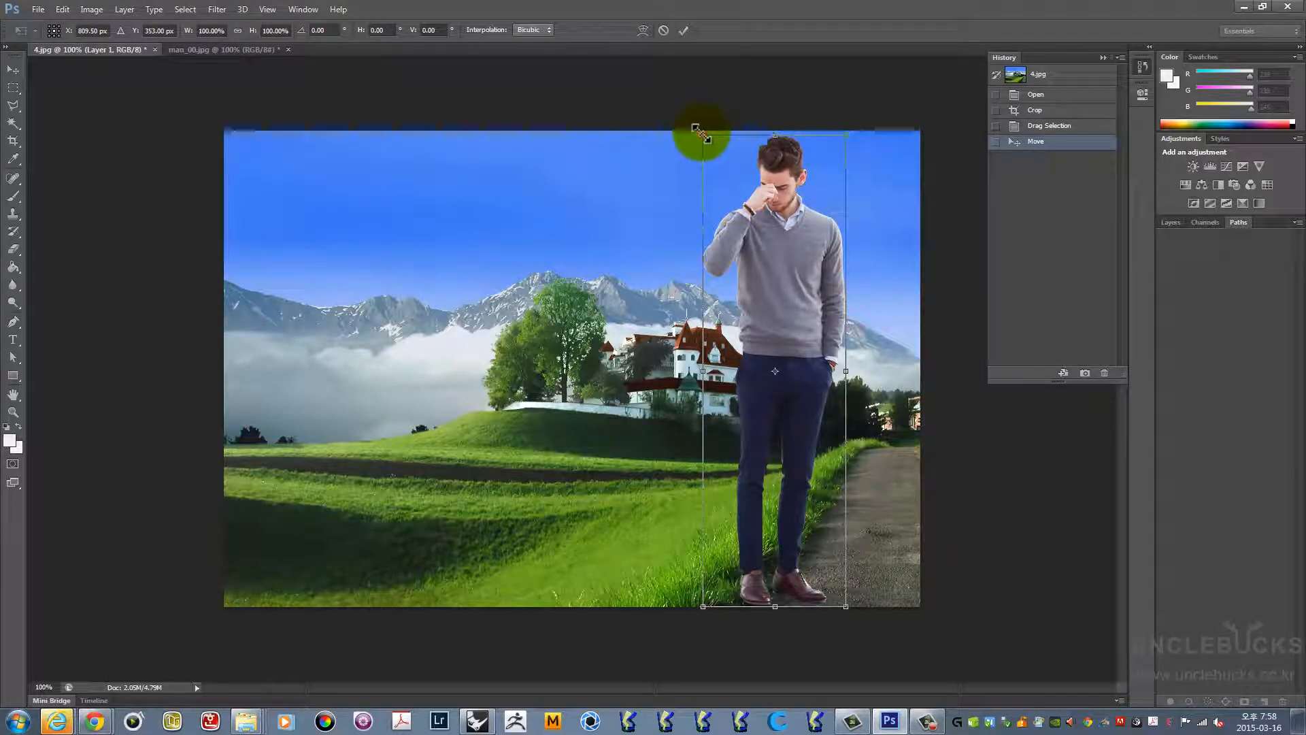
pyautogui.moveTo(699, 134); pyautogui.dragTo(688, 271)
pyautogui.moveTo(806, 336); pyautogui.dragTo(852, 324)
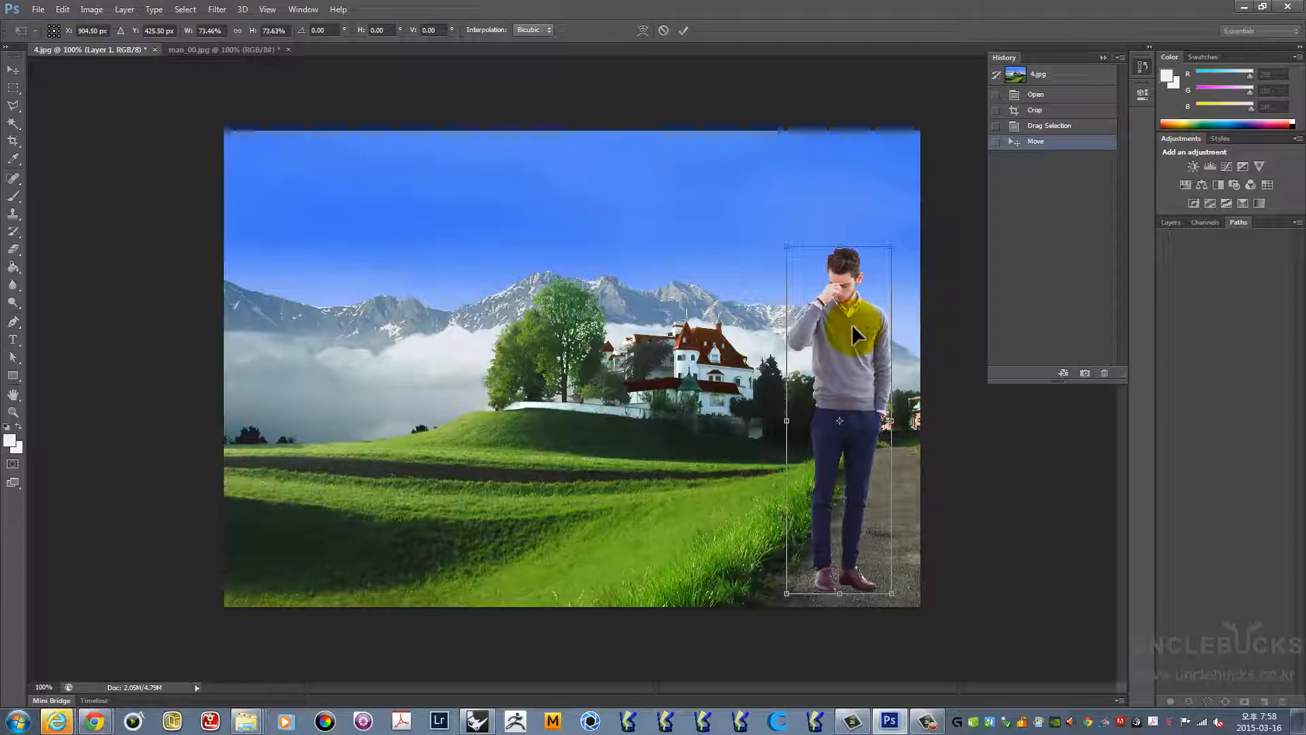
pyautogui.press('Return')
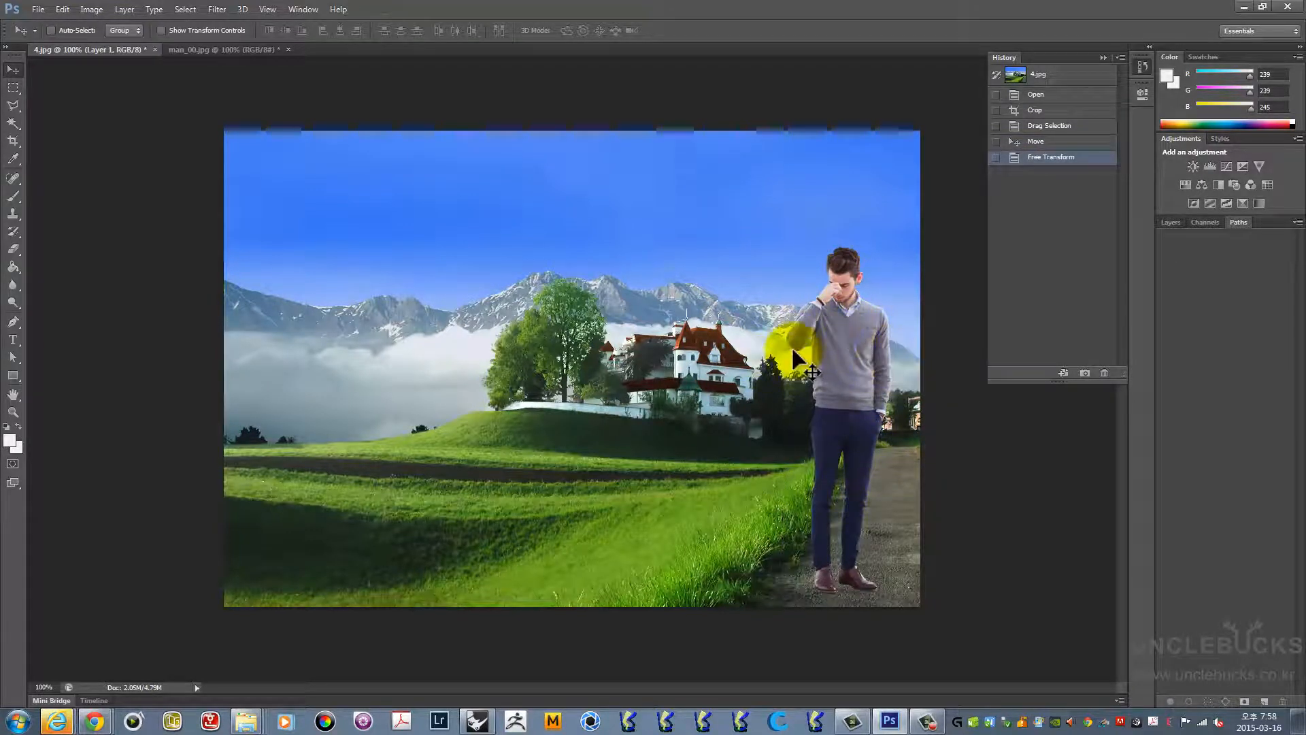
# Inspect the composite's layers by hiding Layer 1 and the Background and showing both again
pyautogui.click(1171, 223)
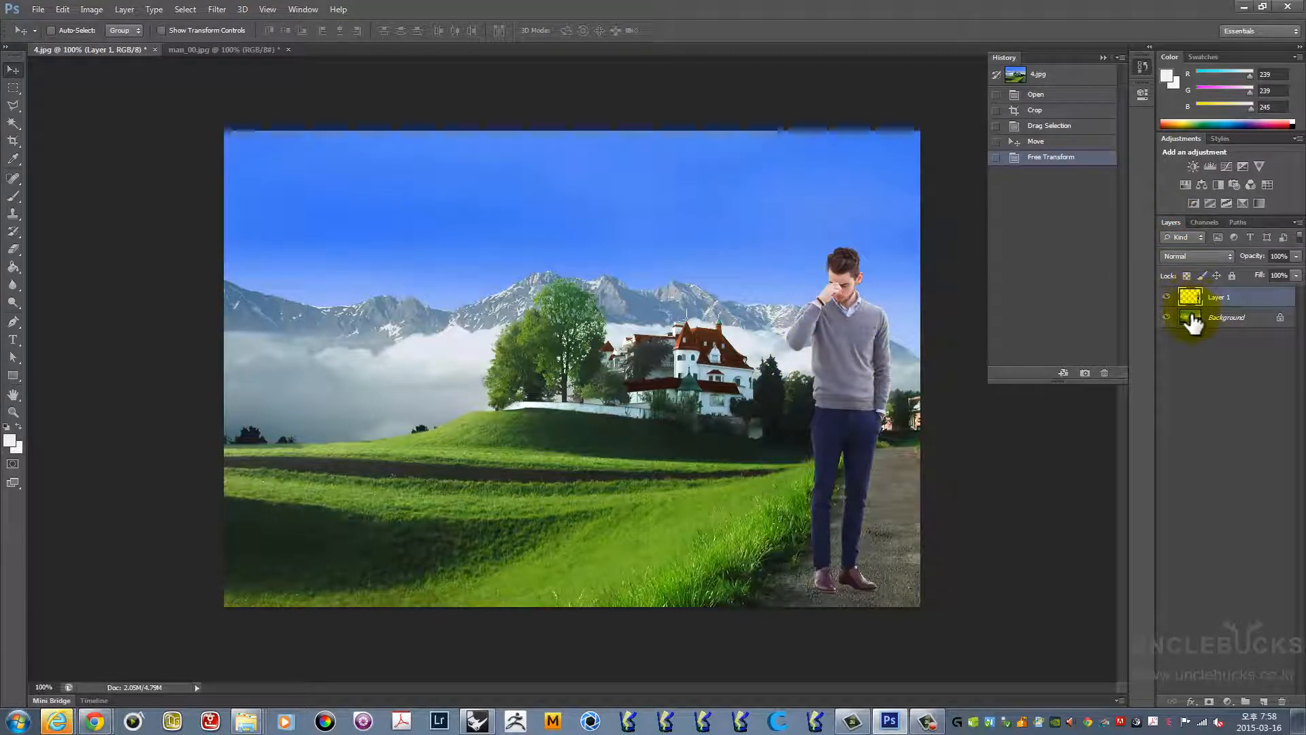
pyautogui.click(1166, 297)
pyautogui.click(1167, 318)
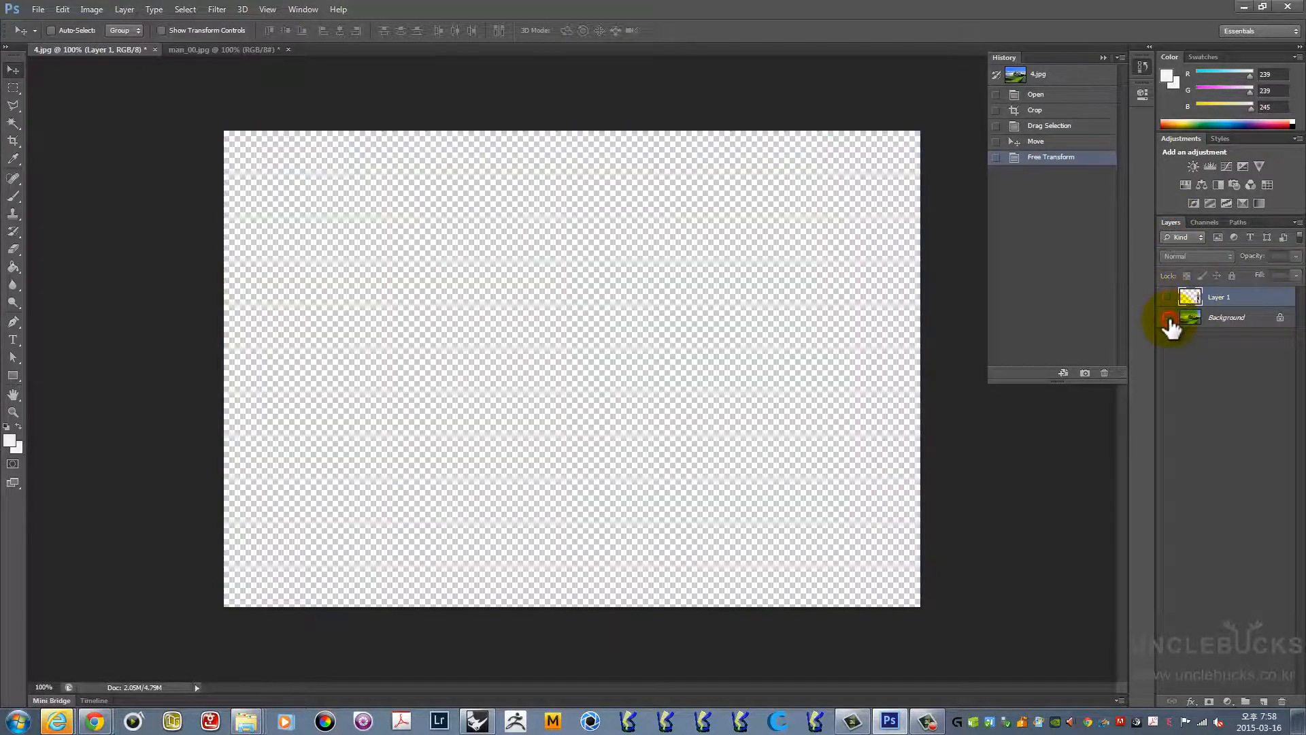
pyautogui.click(1168, 317)
pyautogui.click(1166, 297)
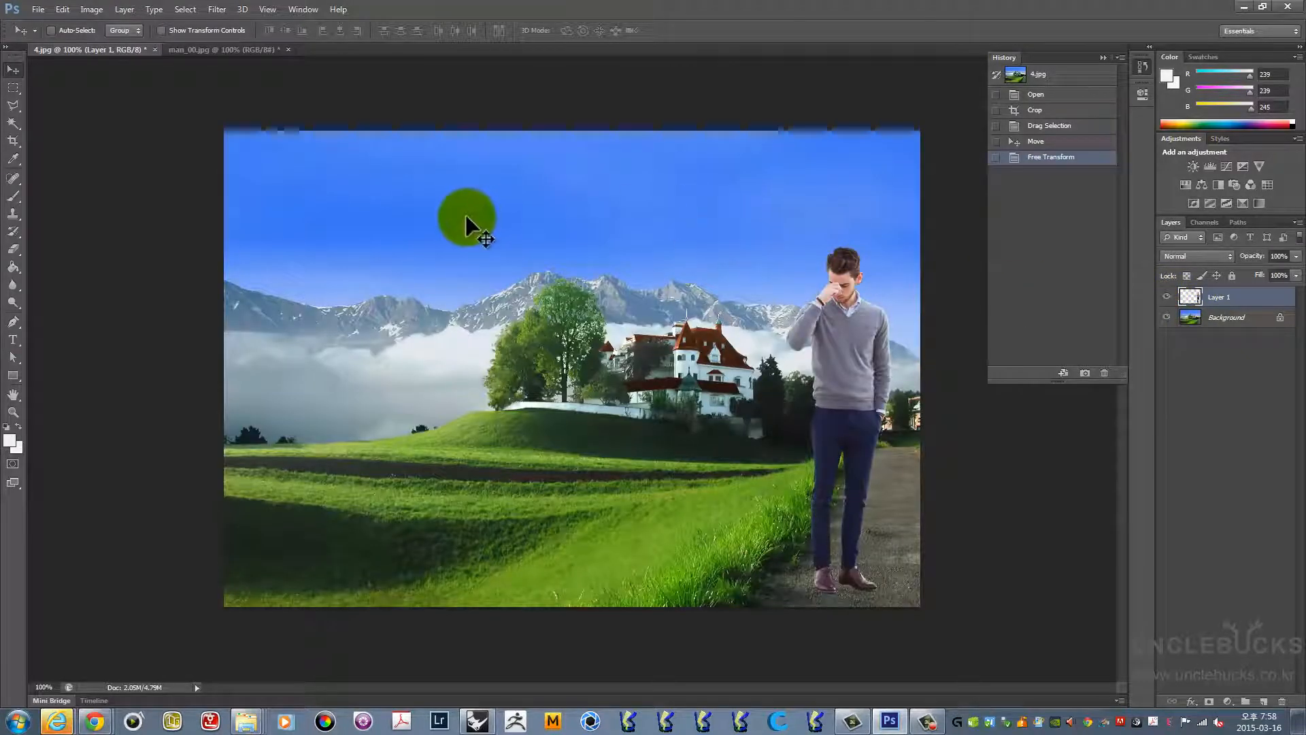
# Return to man_00.jpg and revert its history to the first selection change, undoing the moves of the man
pyautogui.click(197, 50)
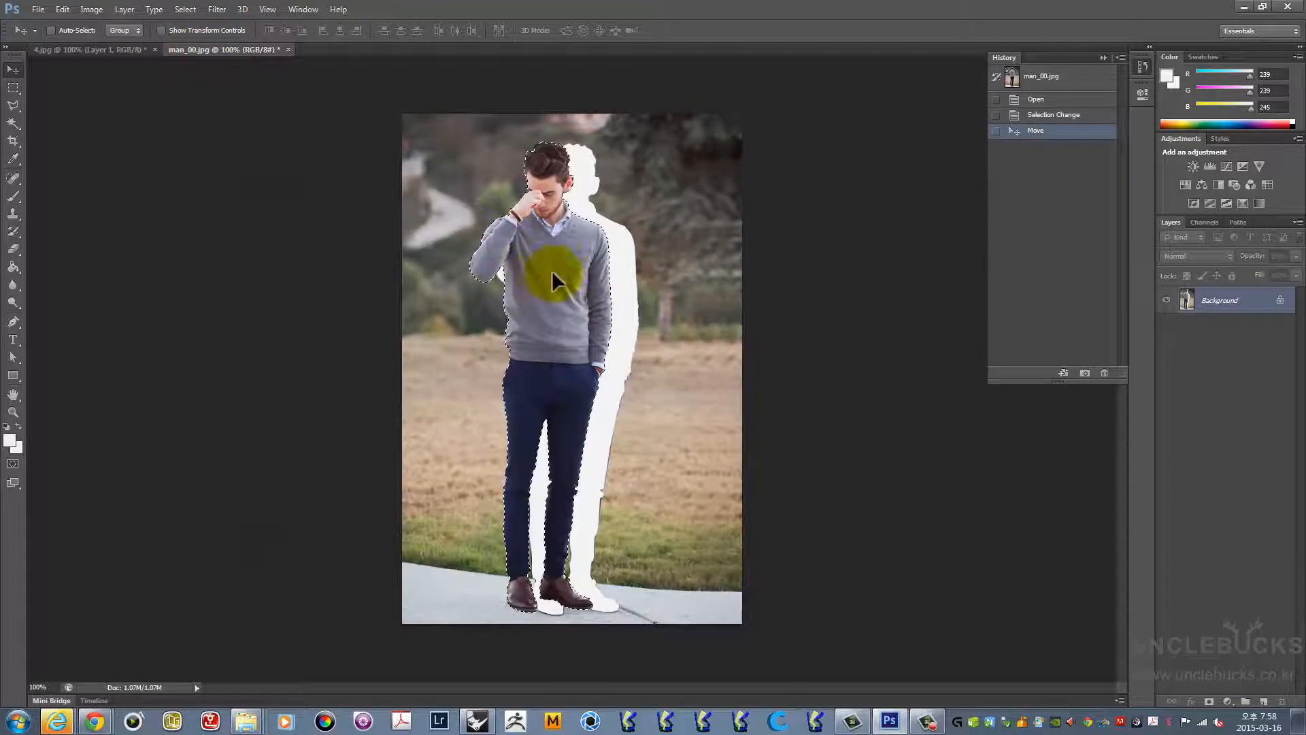
pyautogui.moveTo(564, 271); pyautogui.dragTo(590, 268)
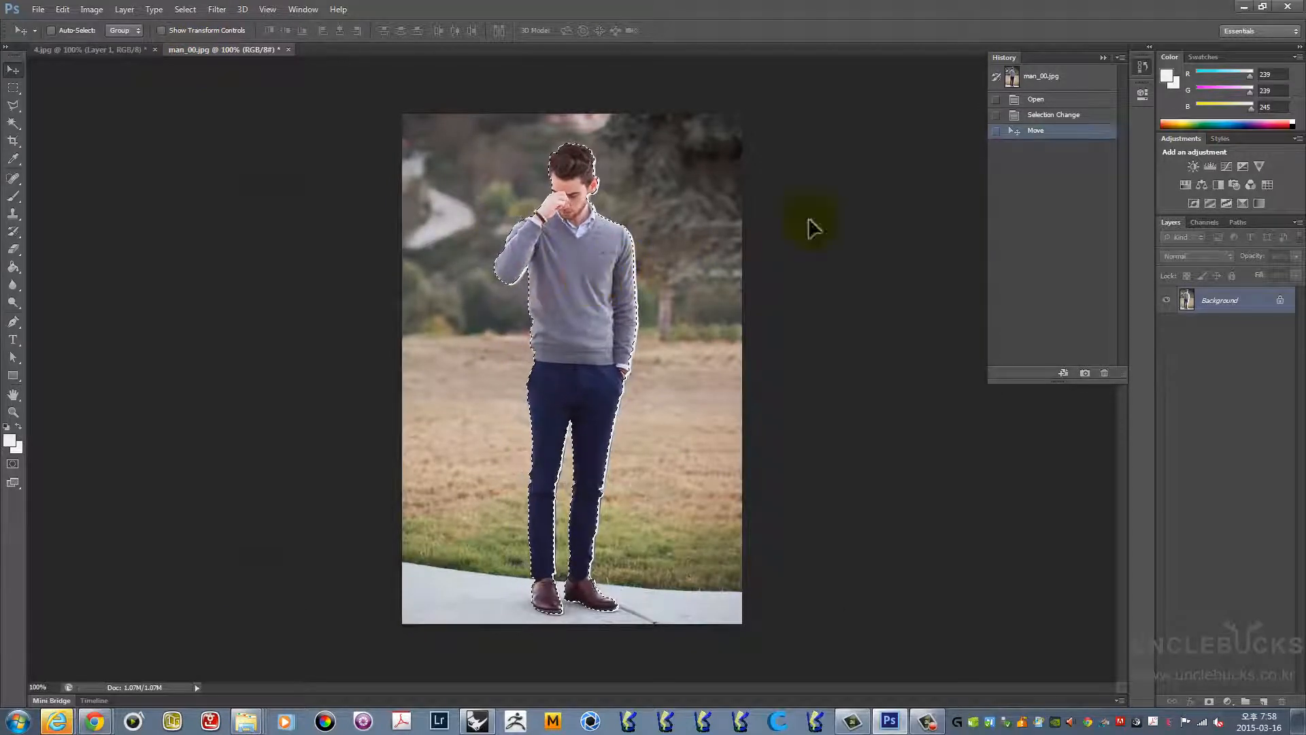
pyautogui.click(1029, 131)
pyautogui.click(1032, 114)
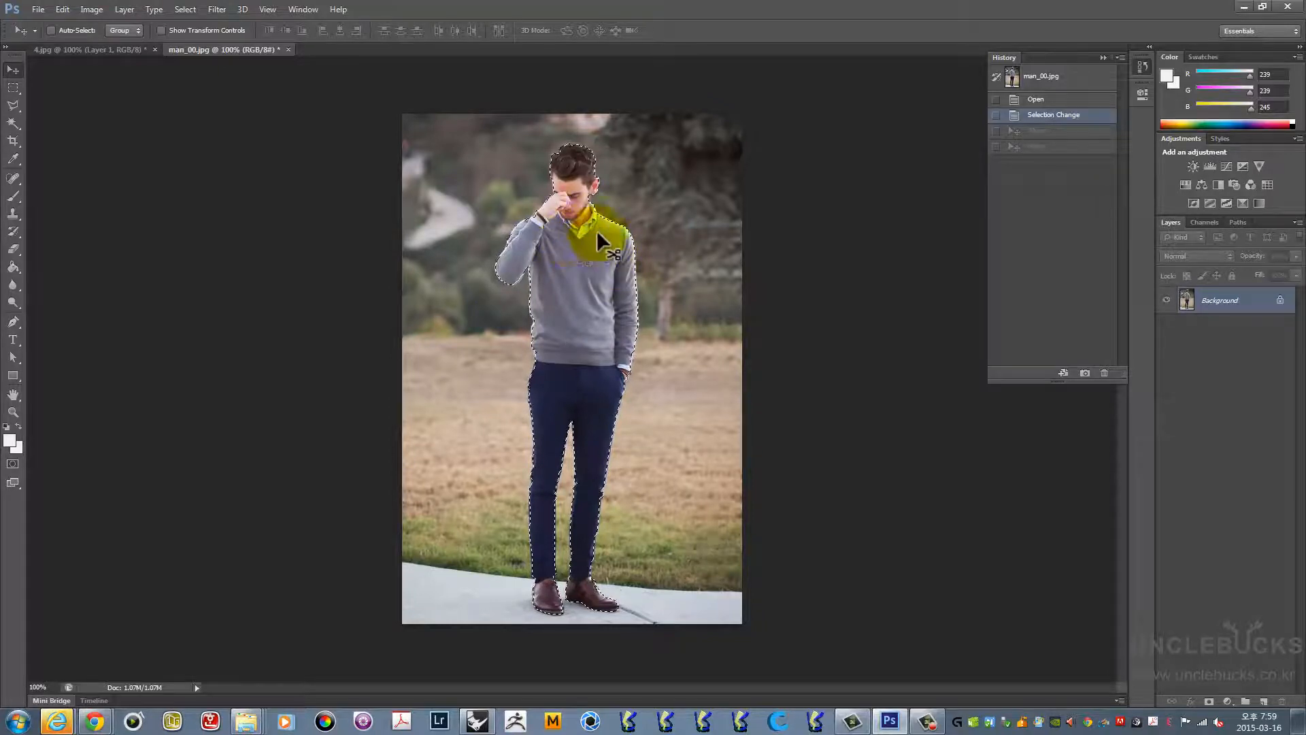
# Load Path 1 as a selection again and add a new empty layer above the Background
pyautogui.click(1239, 223)
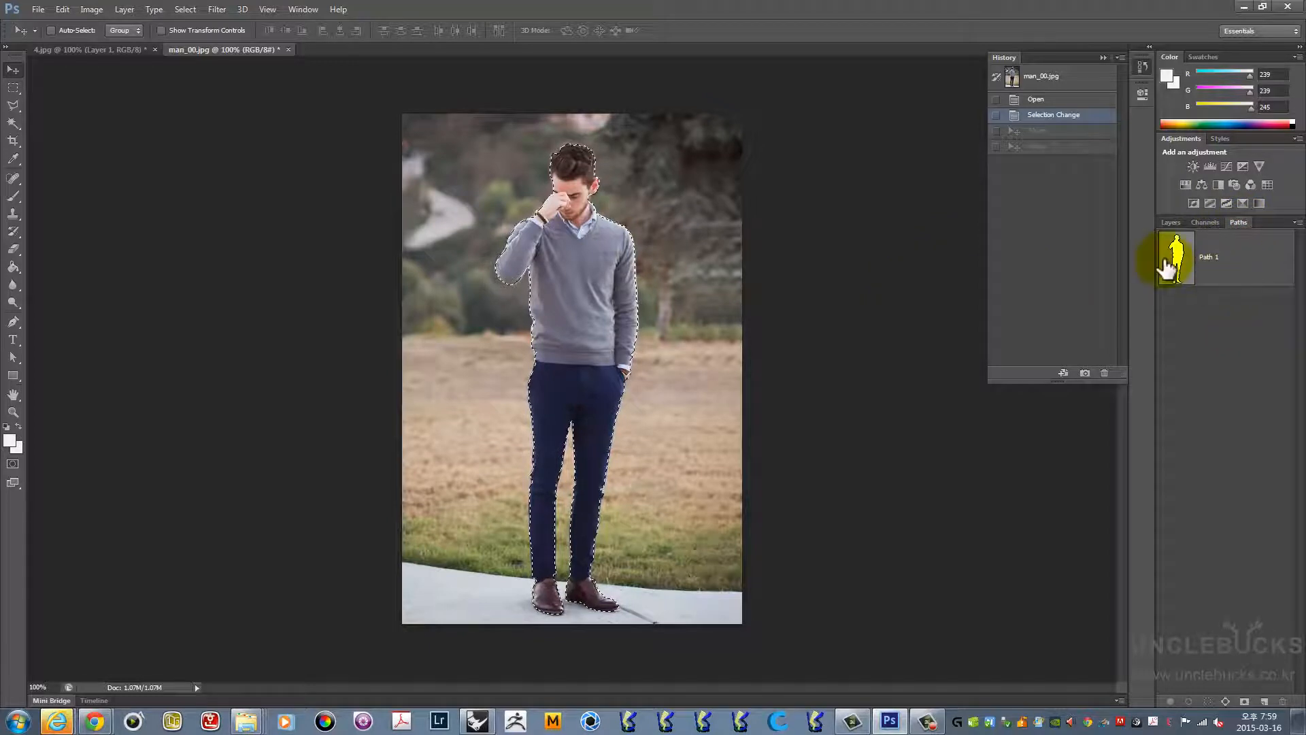
pyautogui.keyDown('ctrl'); pyautogui.click(1167, 269); pyautogui.keyUp('ctrl')
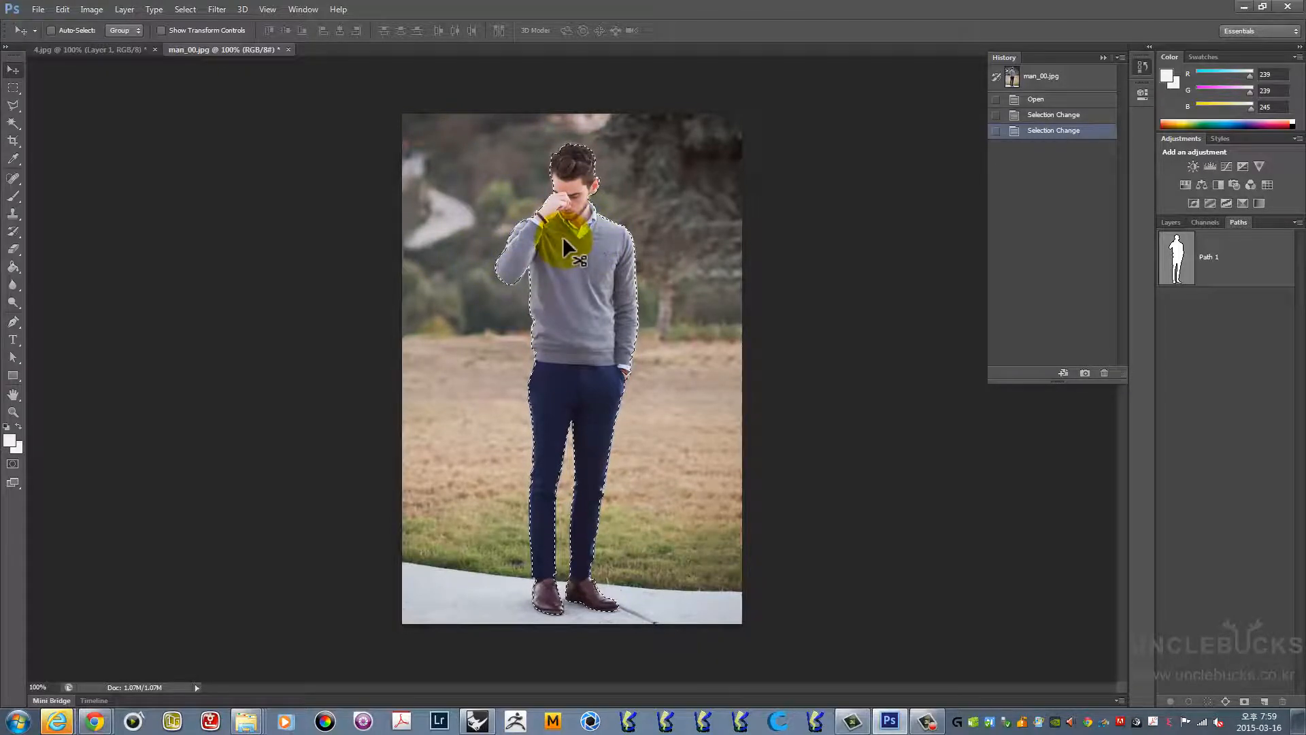
pyautogui.click(1169, 222)
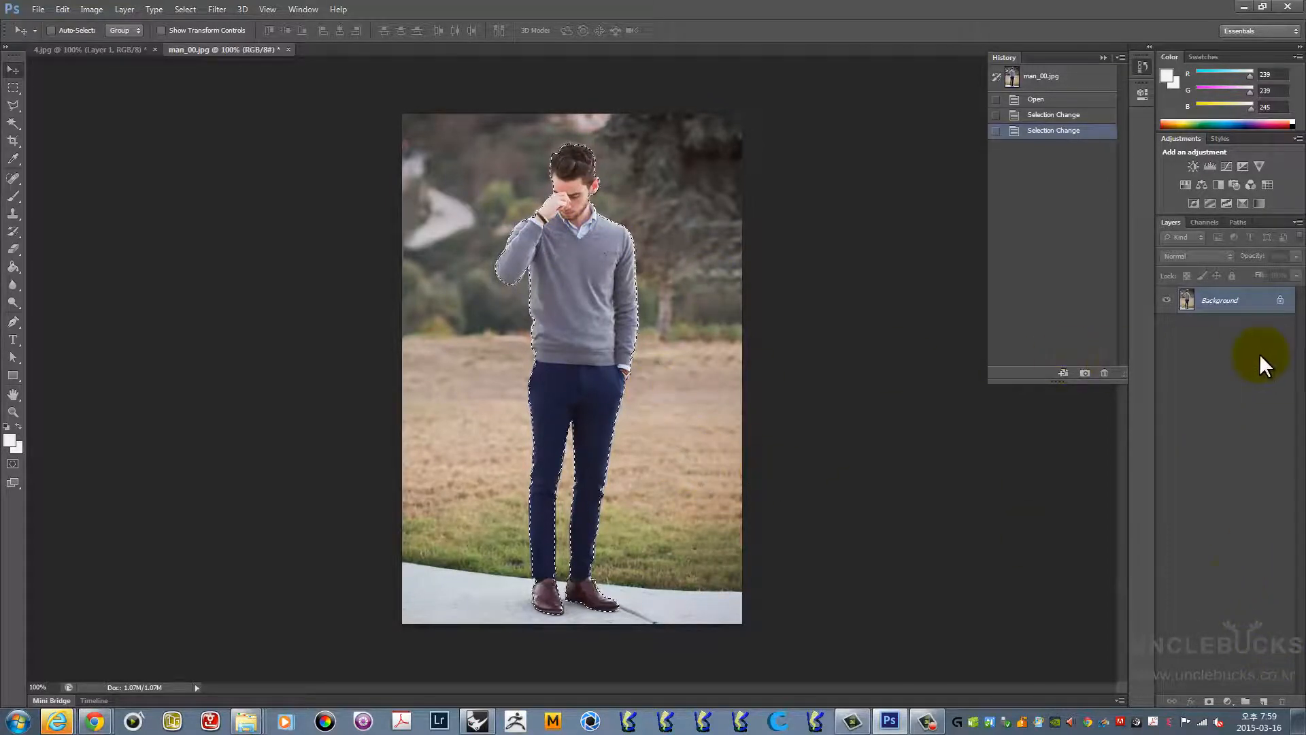
pyautogui.click(1265, 701)
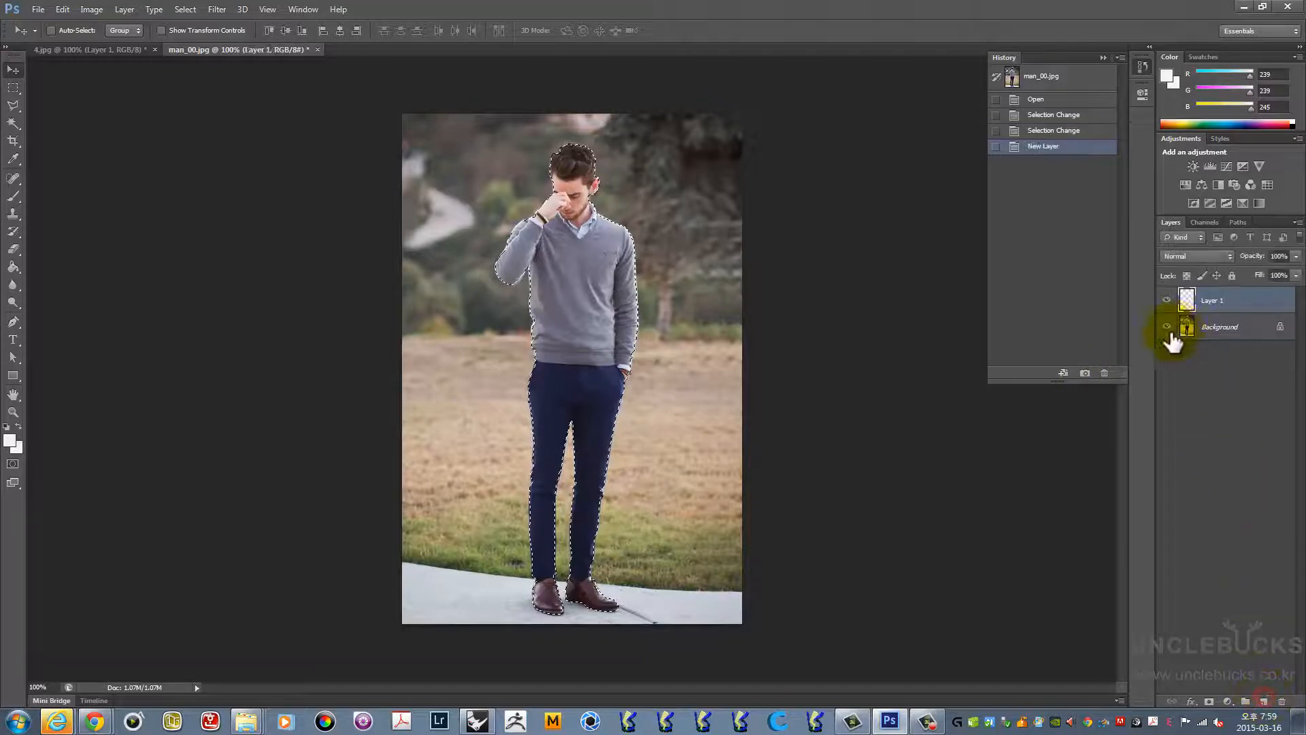
# With the Background layer active, reload Path 1 as a selection, then copy the man and paste him onto his own layer
pyautogui.click(1214, 326)
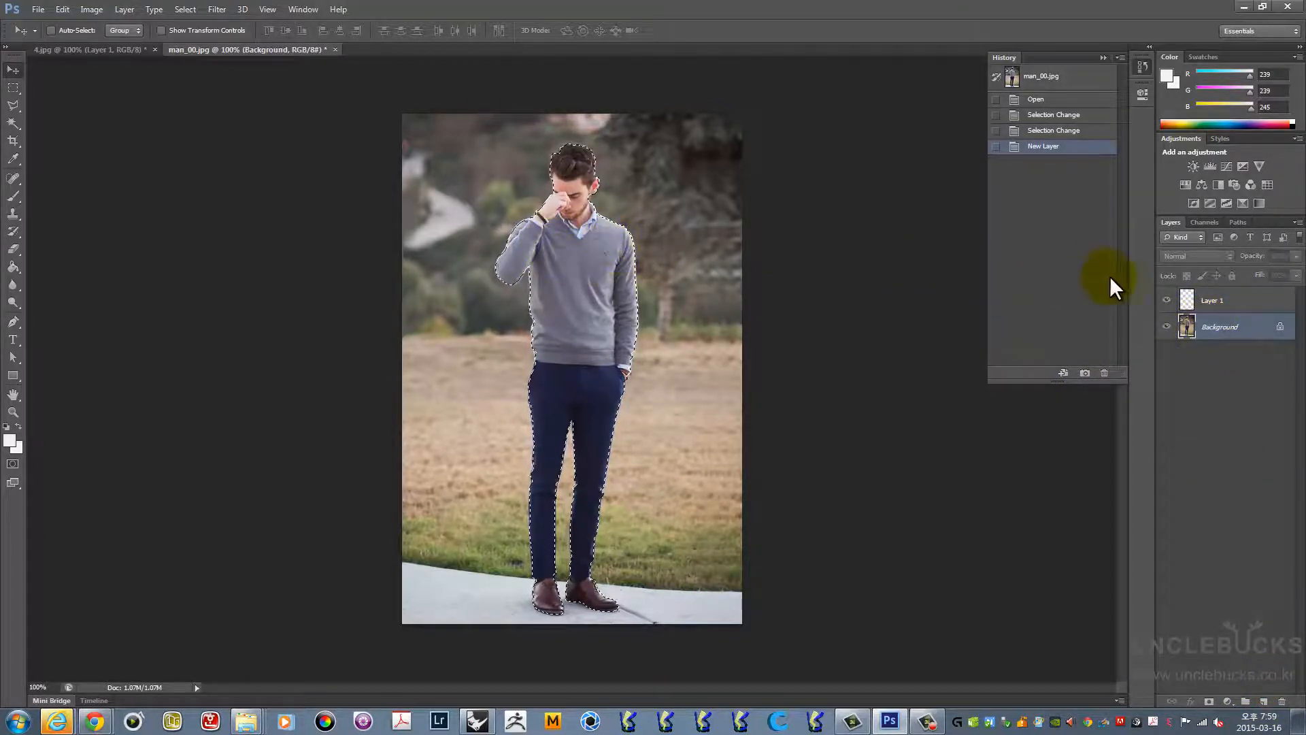
pyautogui.click(1234, 222)
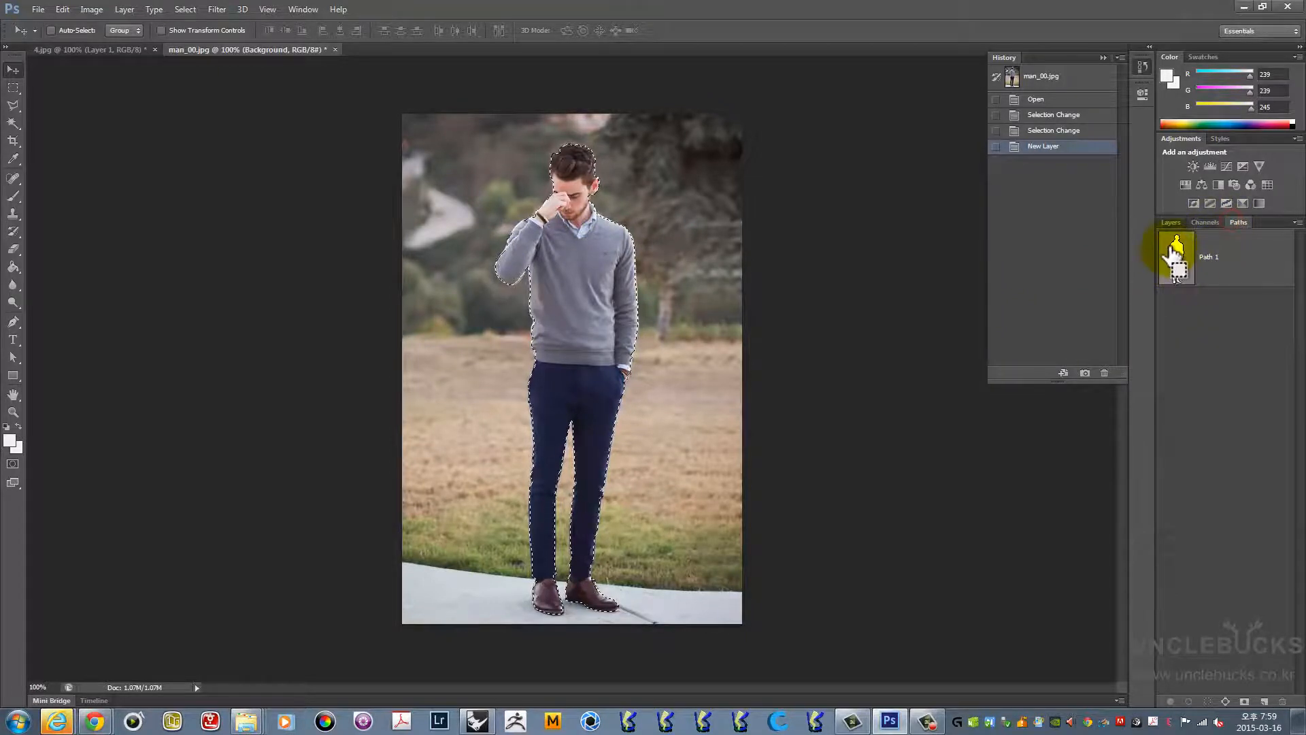
pyautogui.keyDown('ctrl'); pyautogui.click(1171, 250); pyautogui.keyUp('ctrl')
pyautogui.click(1170, 222)
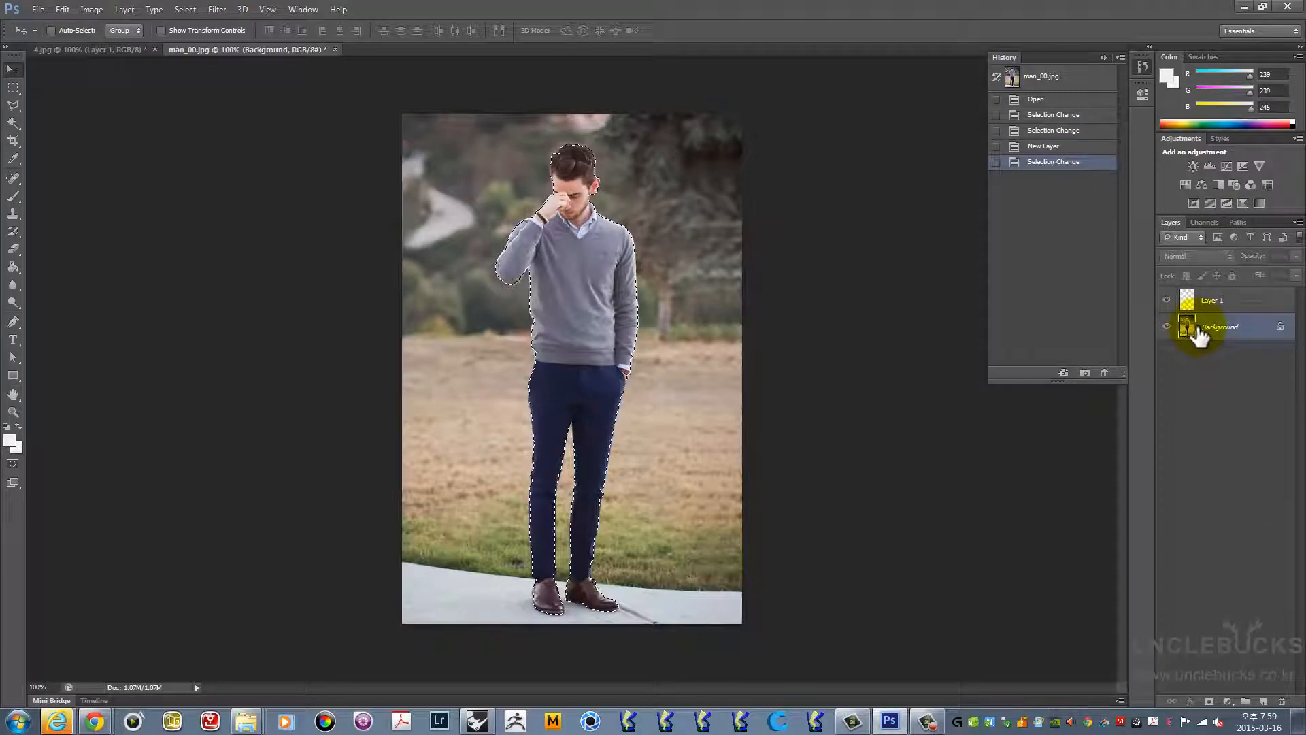
pyautogui.hotkey('ctrl', 'c')
pyautogui.hotkey('ctrl', 'v')
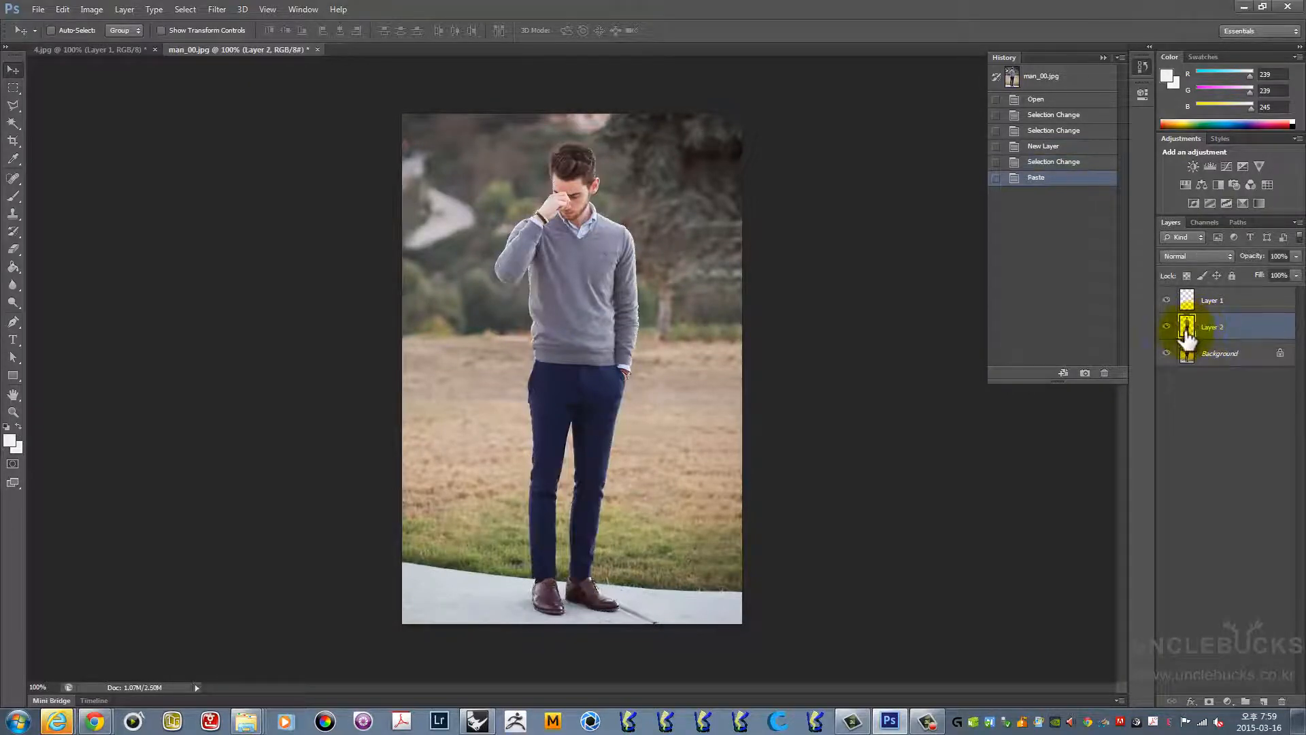
# Hide the Background layer and save the cut-out man as man_00.png in PNG format with smallest compression and no interlacing
pyautogui.click(1168, 355)
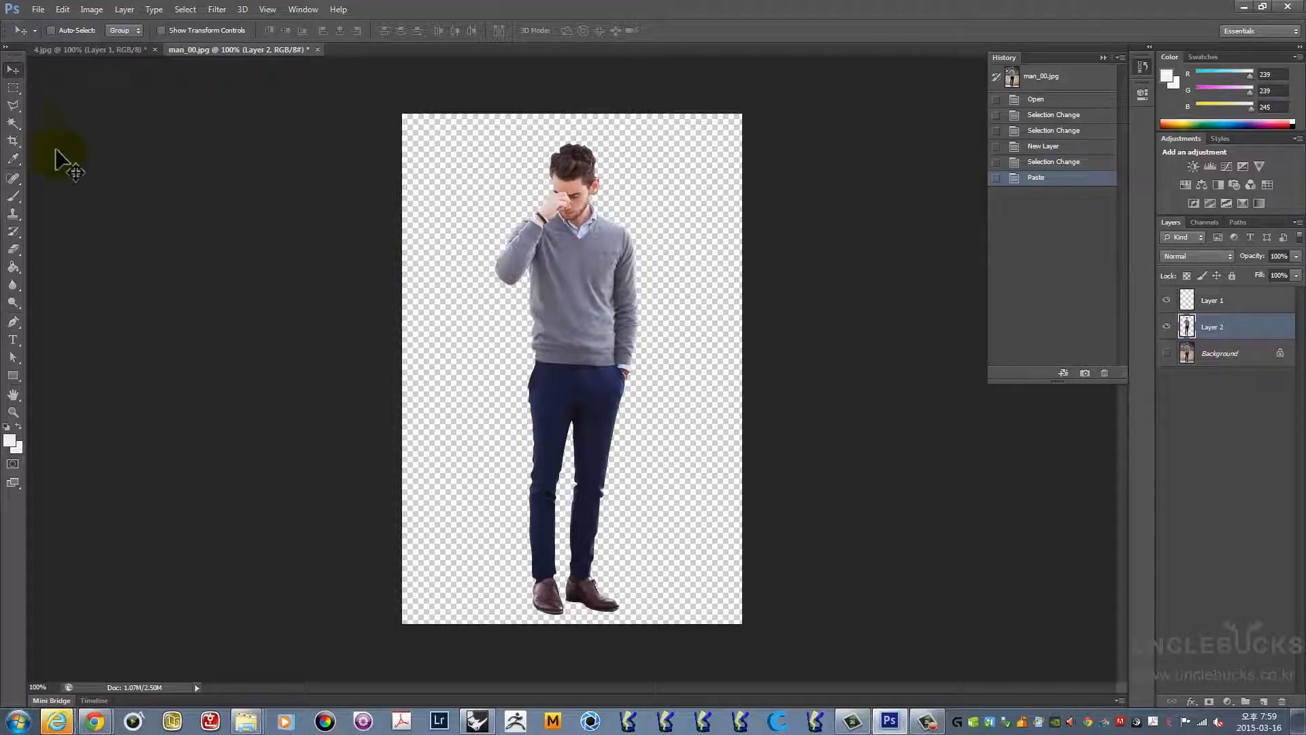
pyautogui.click(13, 87)
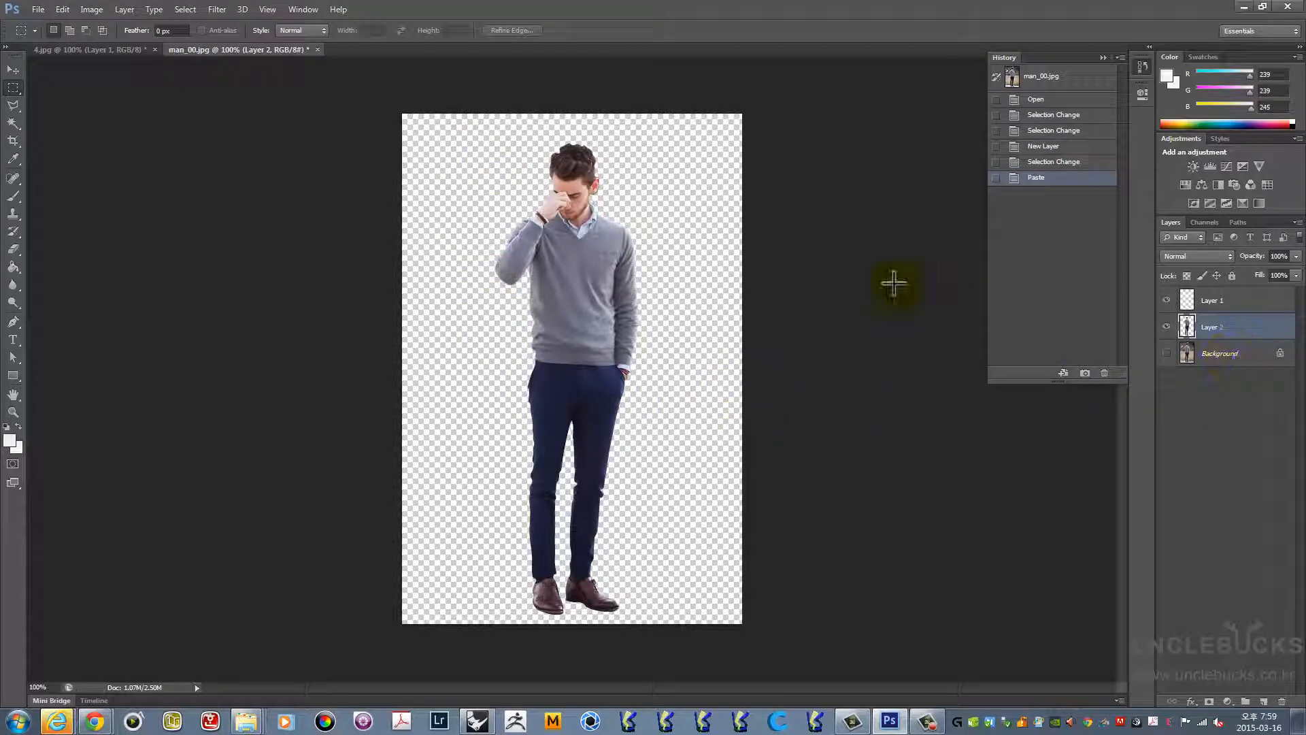
pyautogui.click(42, 10)
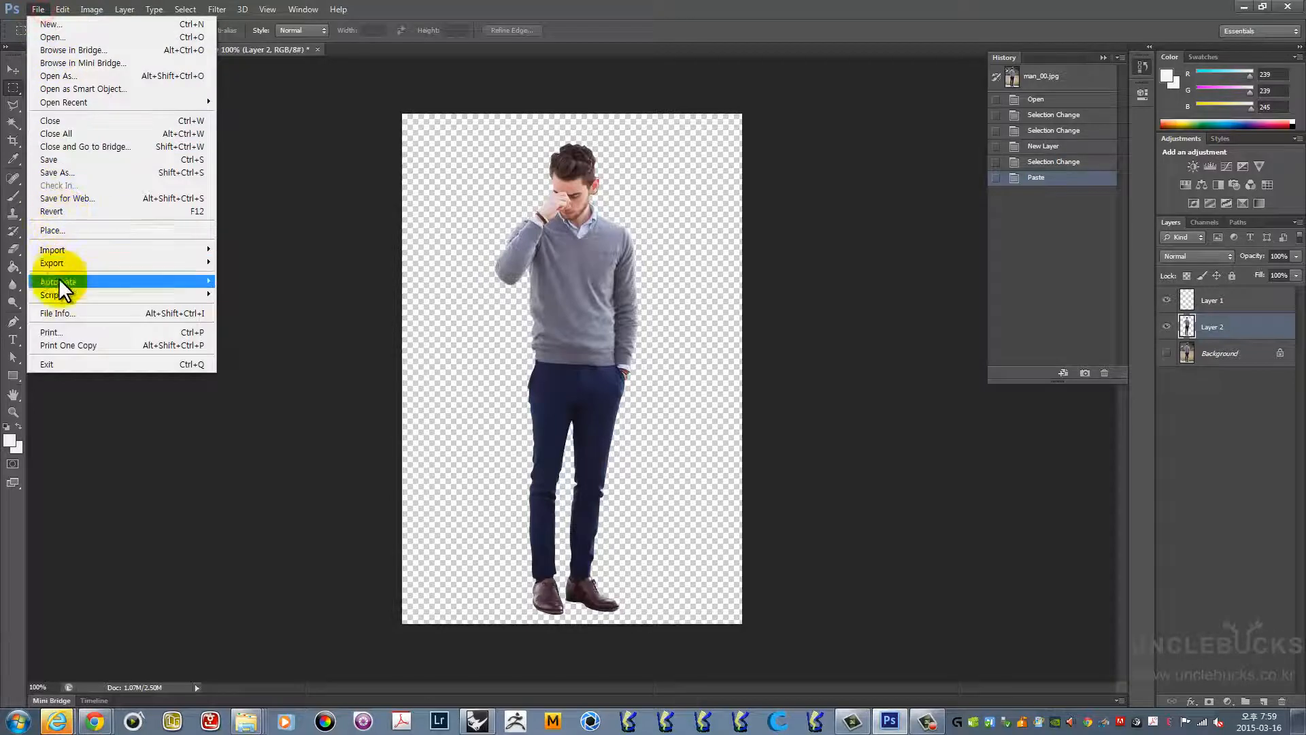
pyautogui.click(58, 172)
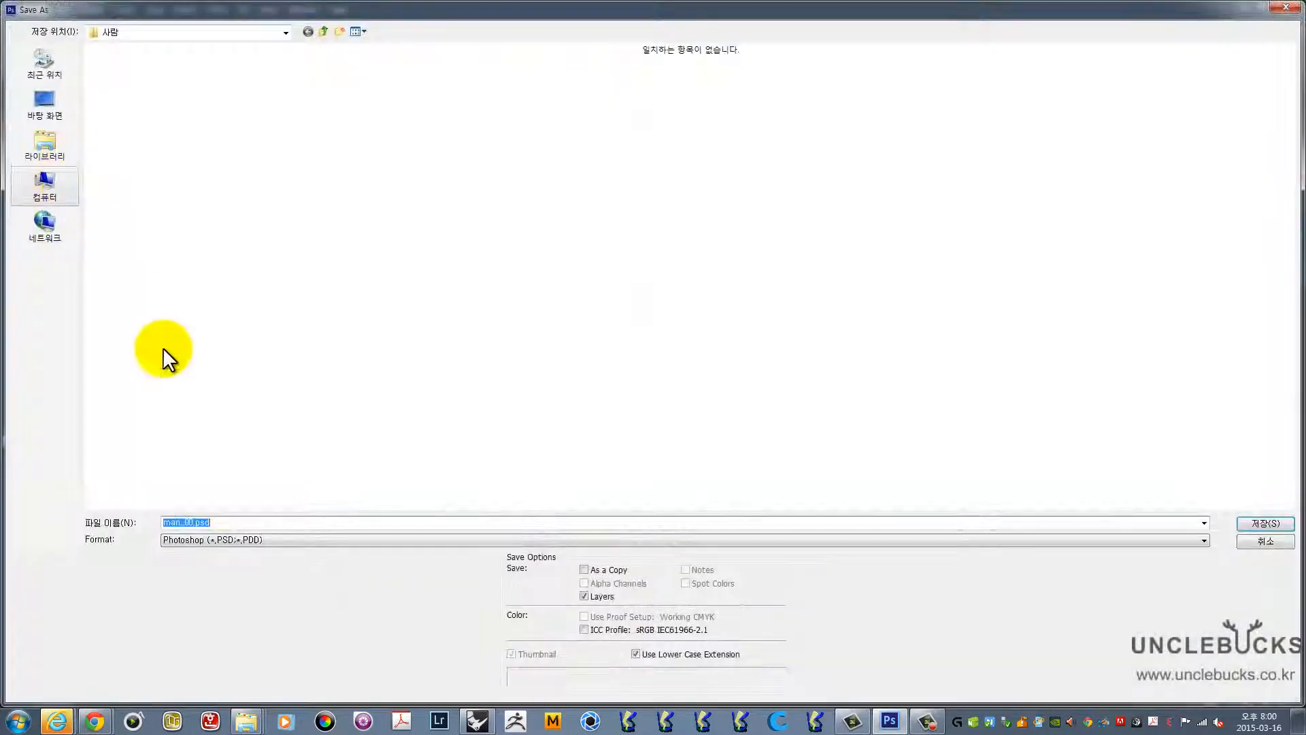
pyautogui.click(221, 538)
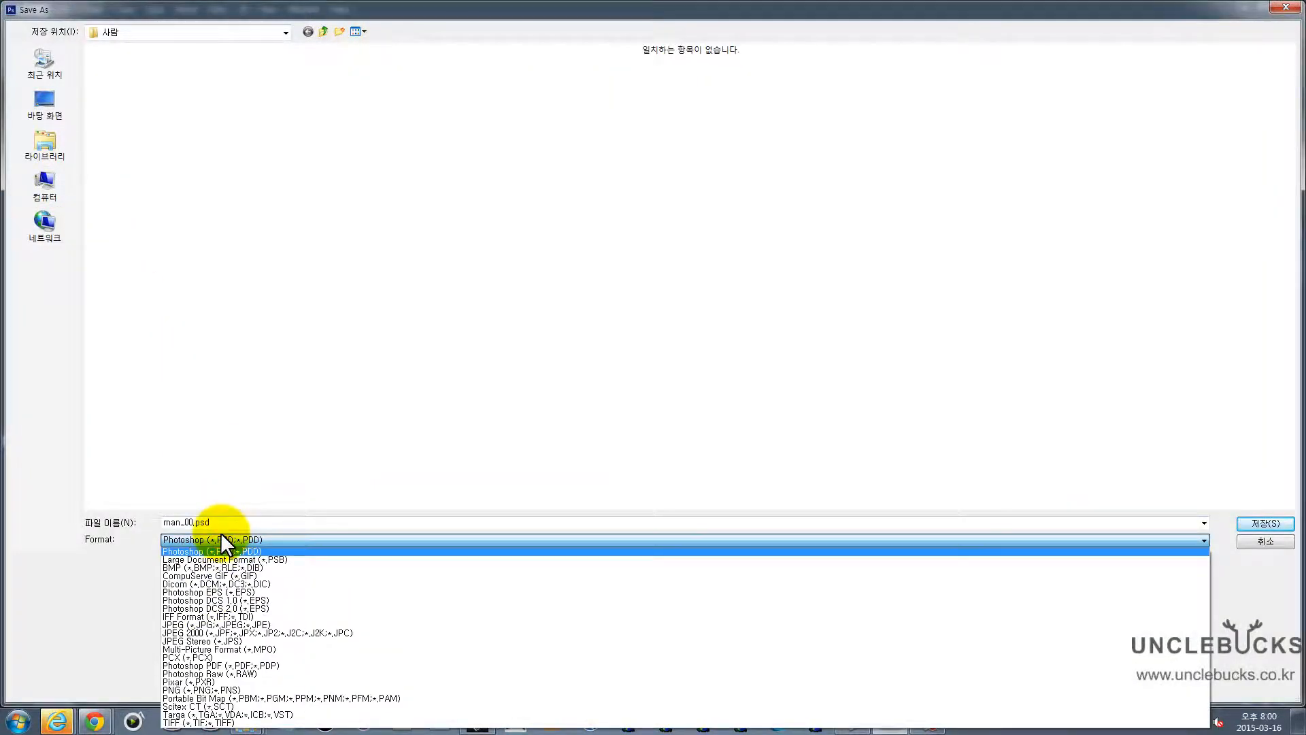
pyautogui.click(190, 691)
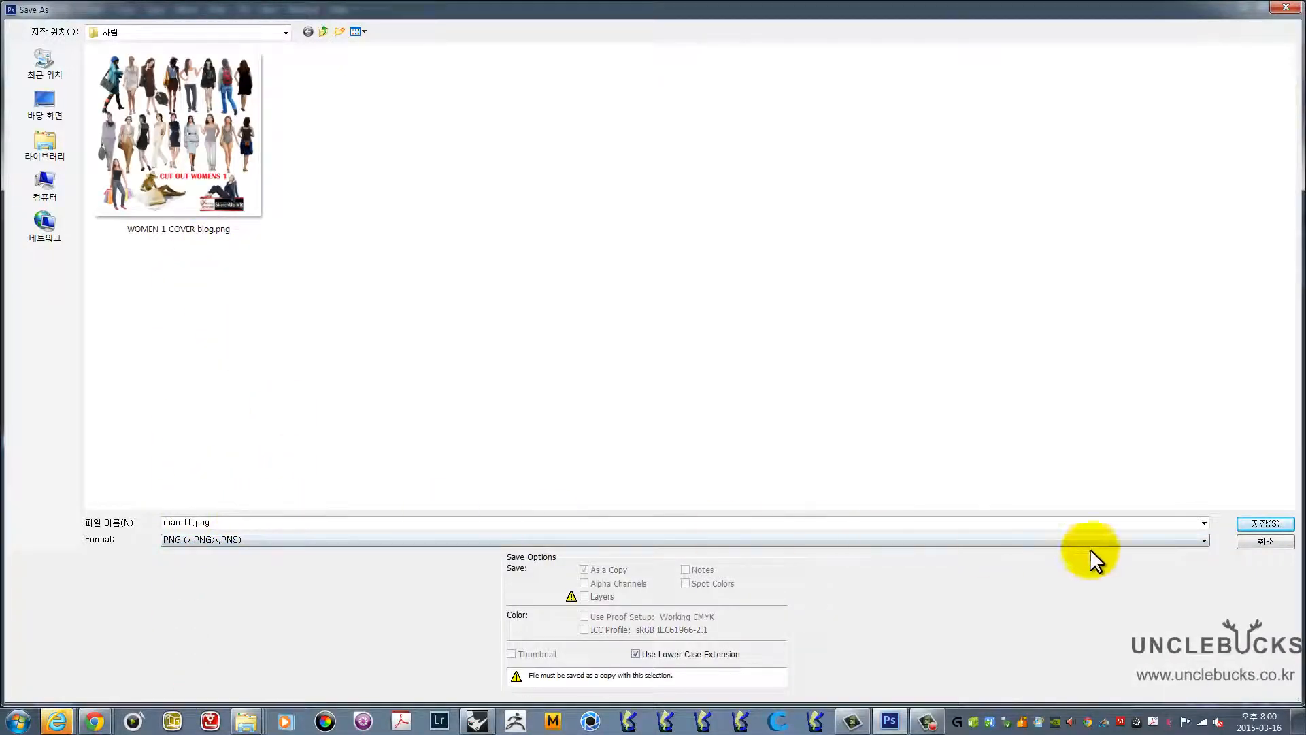
pyautogui.click(1263, 523)
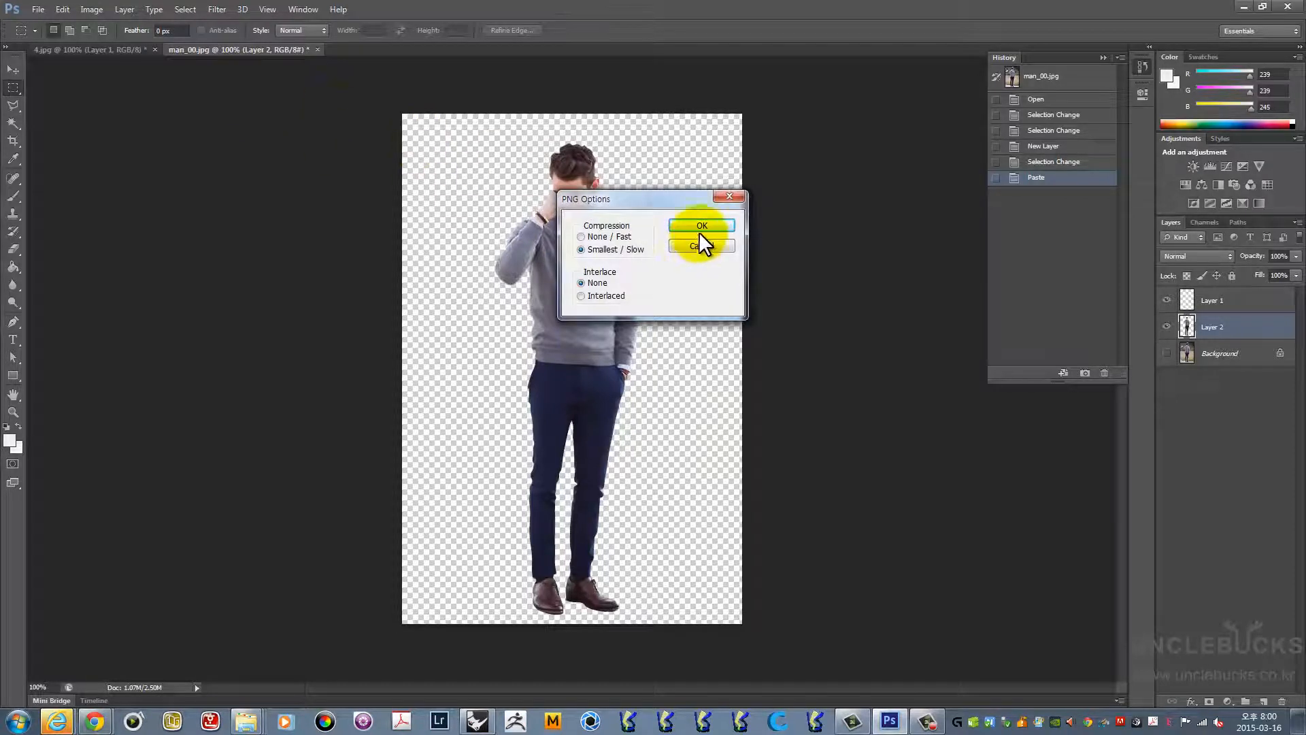
pyautogui.click(705, 223)
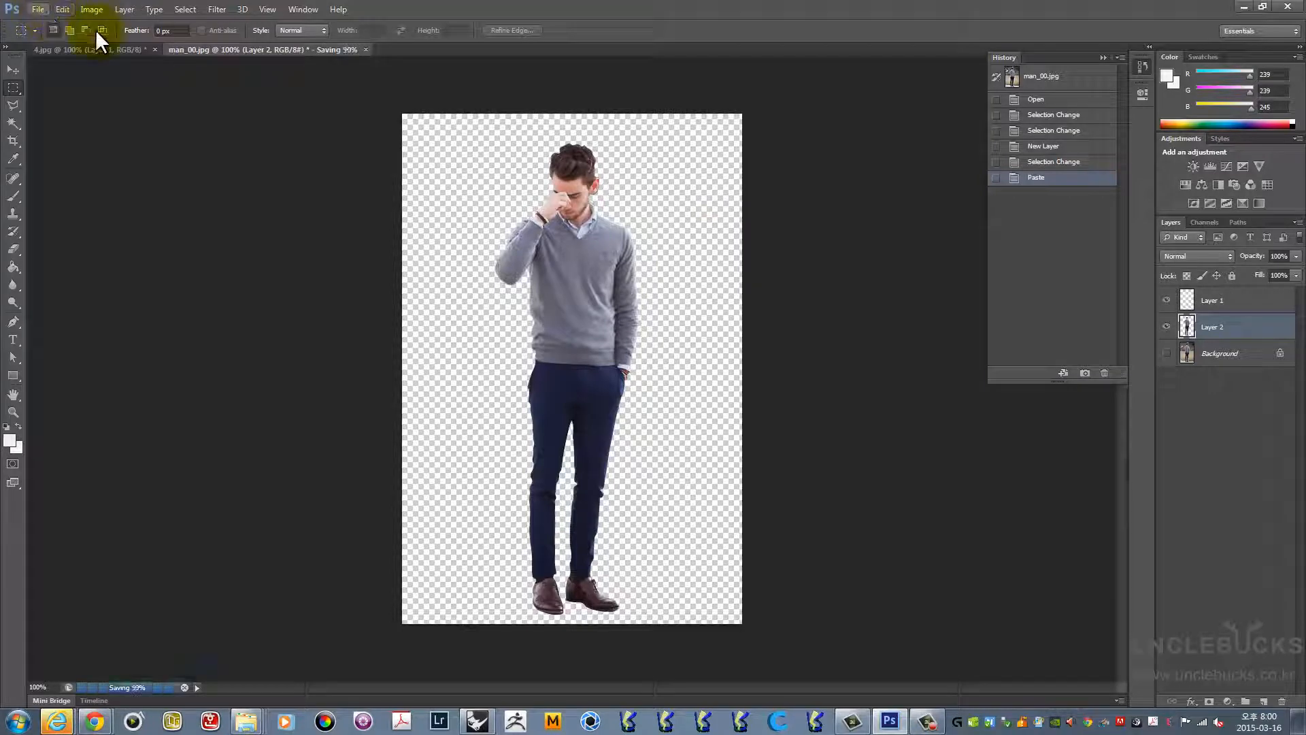
# Open the saved man_00.png from the same folder
pyautogui.click(34, 9)
pyautogui.click(46, 34)
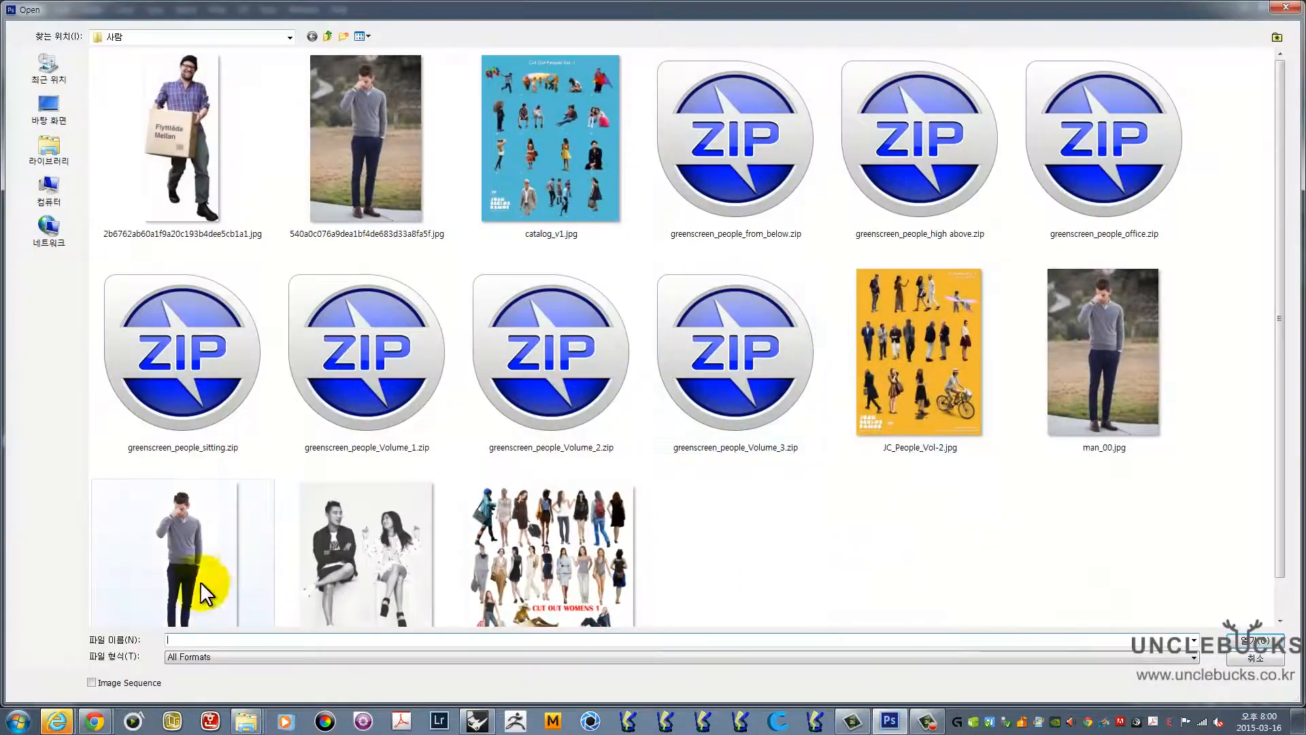
pyautogui.click(192, 548)
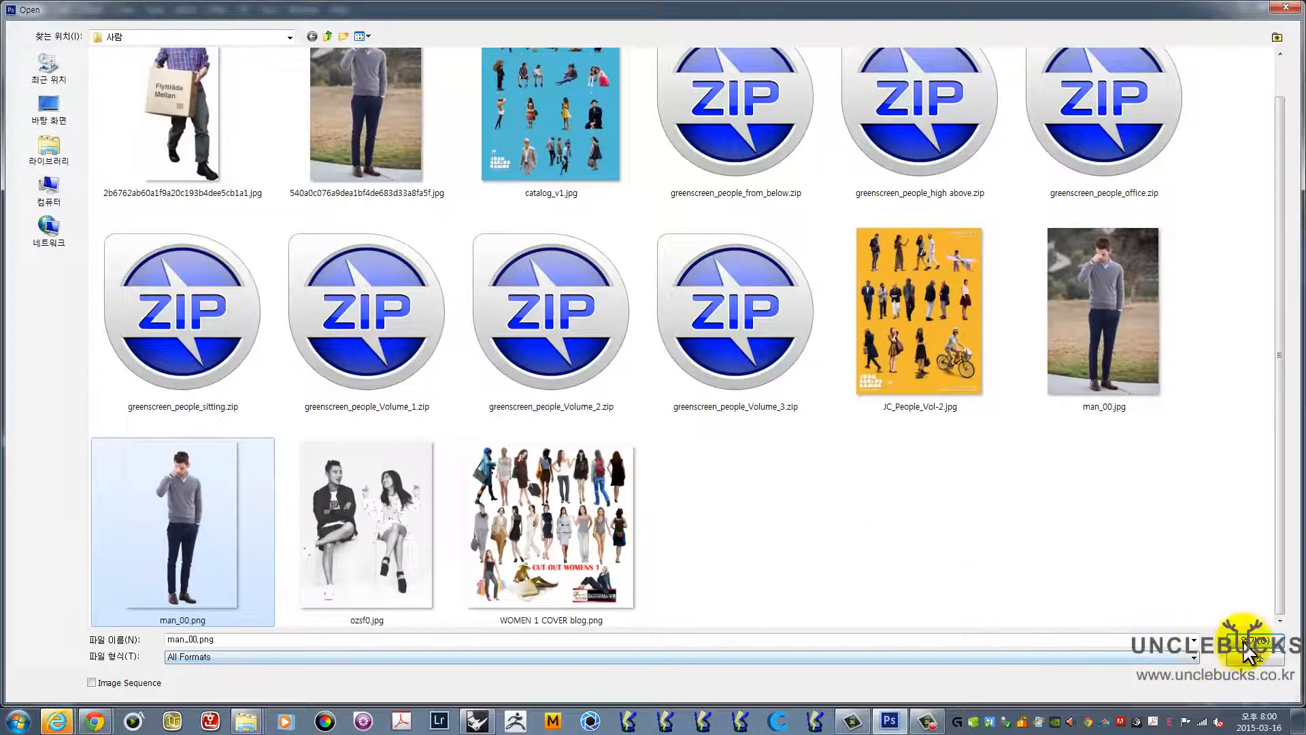
pyautogui.click(1243, 640)
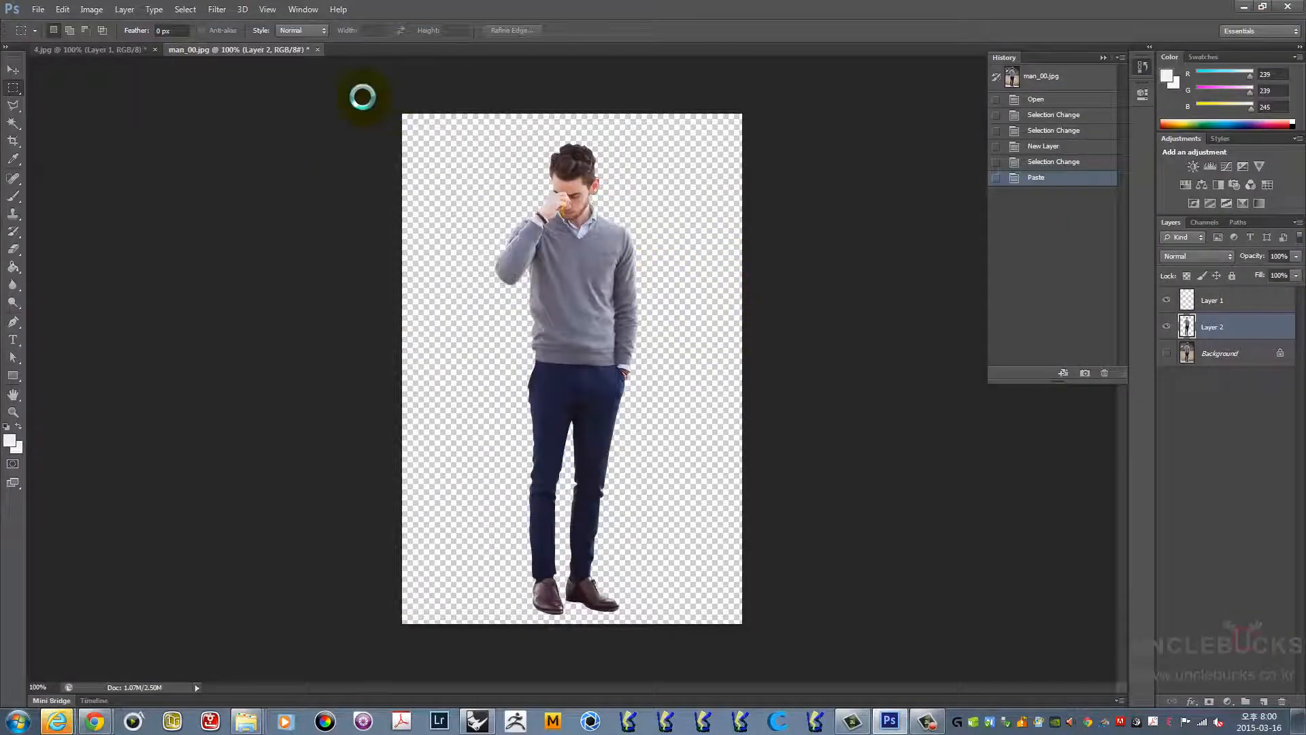
# Compare man_00.png with man_00.jpg, then use the Move tool to shift the man slightly upward in the PNG
pyautogui.press('v')
pyautogui.moveTo(572, 241)
pyautogui.mouseDown()
pyautogui.moveTo(530, 222)
pyautogui.moveTo(533, 264)
pyautogui.moveTo(595, 219)
pyautogui.moveTo(607, 255)
pyautogui.moveTo(580, 238)
pyautogui.moveTo(564, 247)
pyautogui.mouseUp()
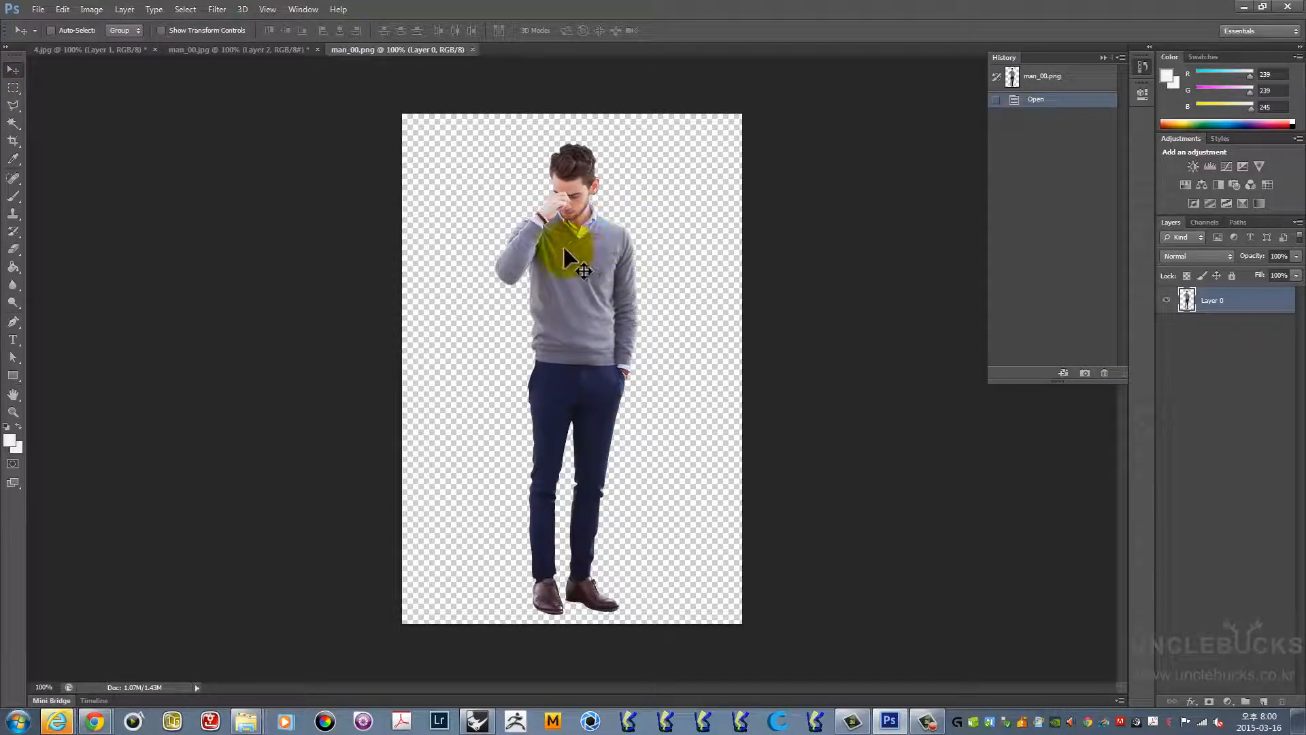
pyautogui.moveTo(259, 66); pyautogui.dragTo(240, 51)
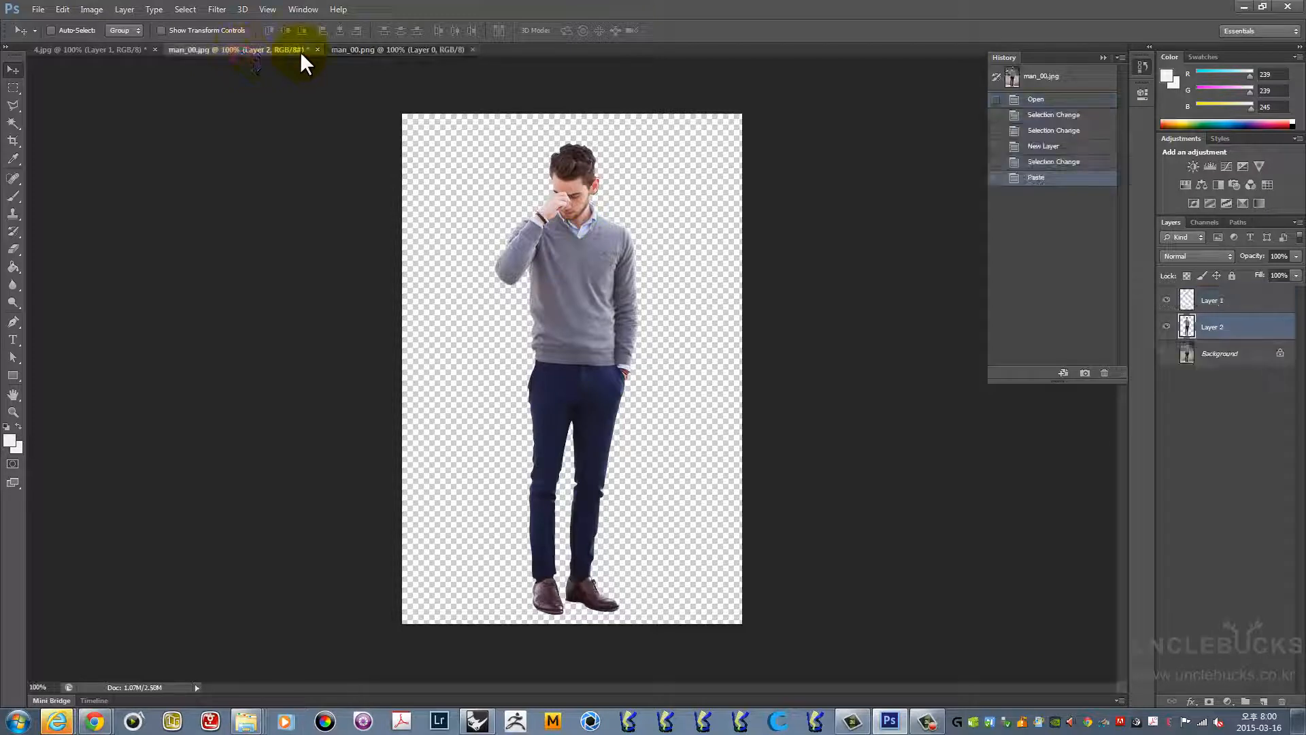
pyautogui.click(381, 49)
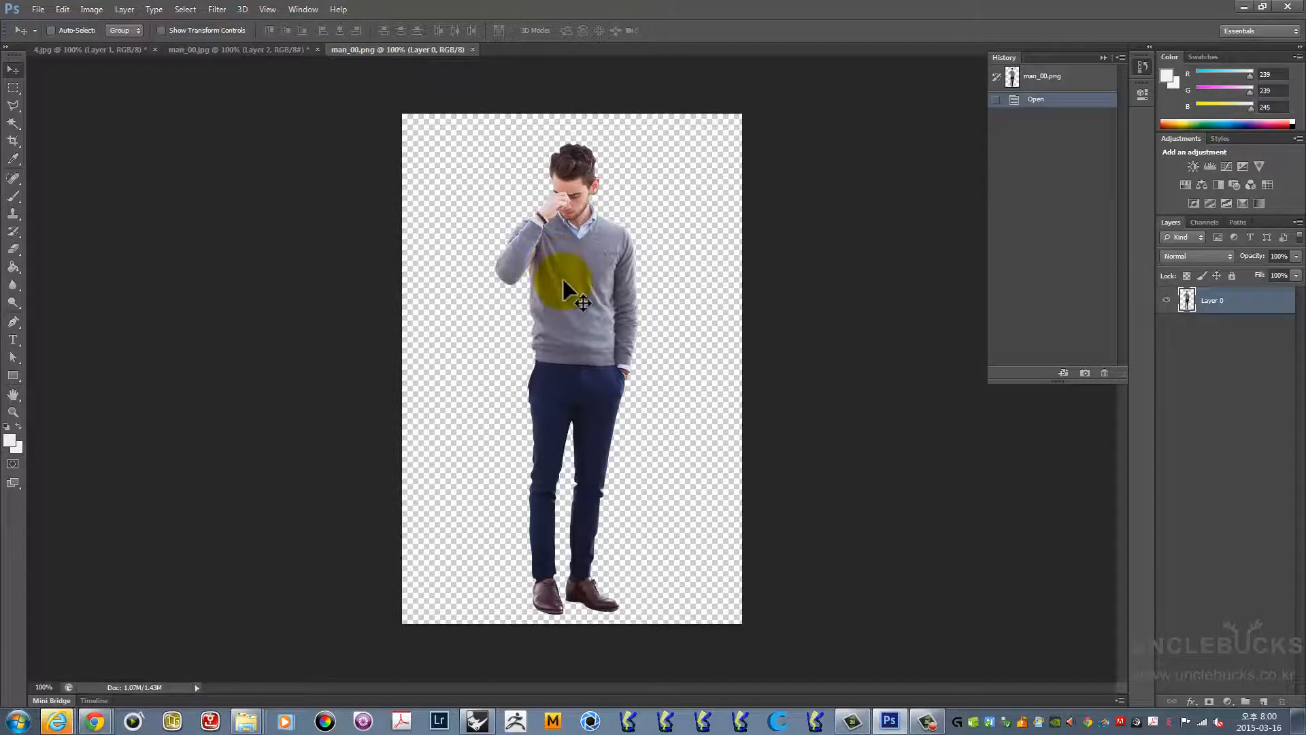
pyautogui.moveTo(584, 276); pyautogui.dragTo(586, 270)
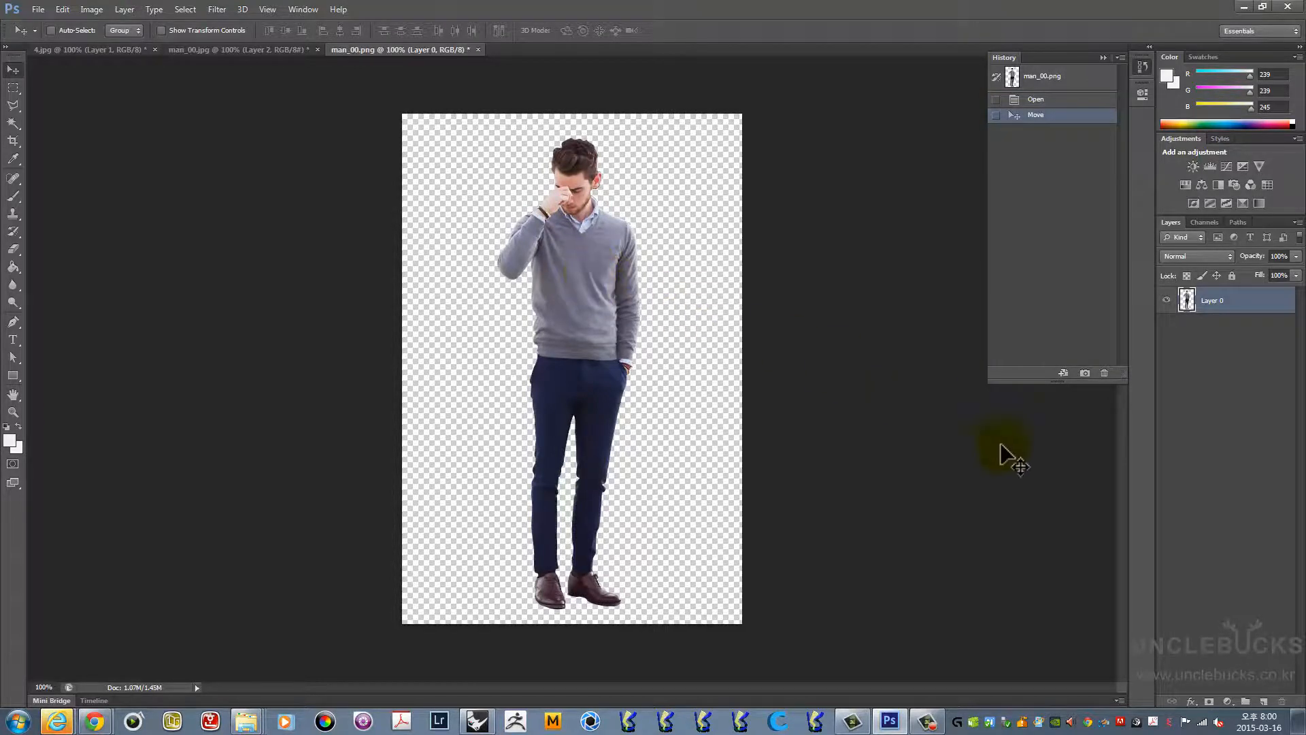